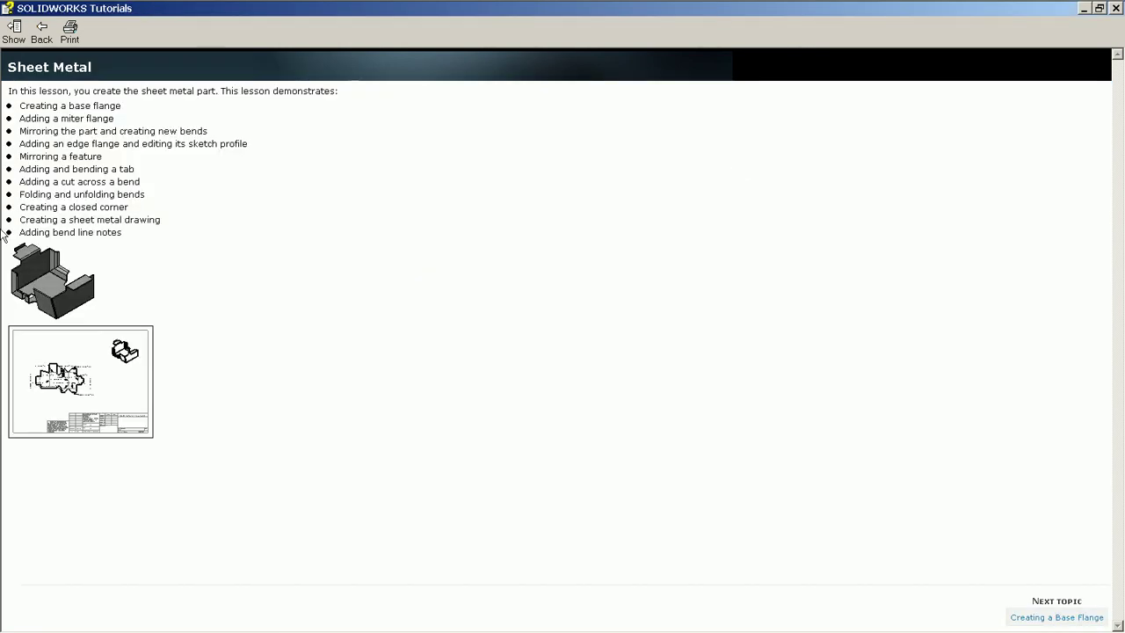
# Rotate the tutorial's finished sheet metal part preview to see it from several views
pyautogui.click(81, 286)
pyautogui.click(75, 286)
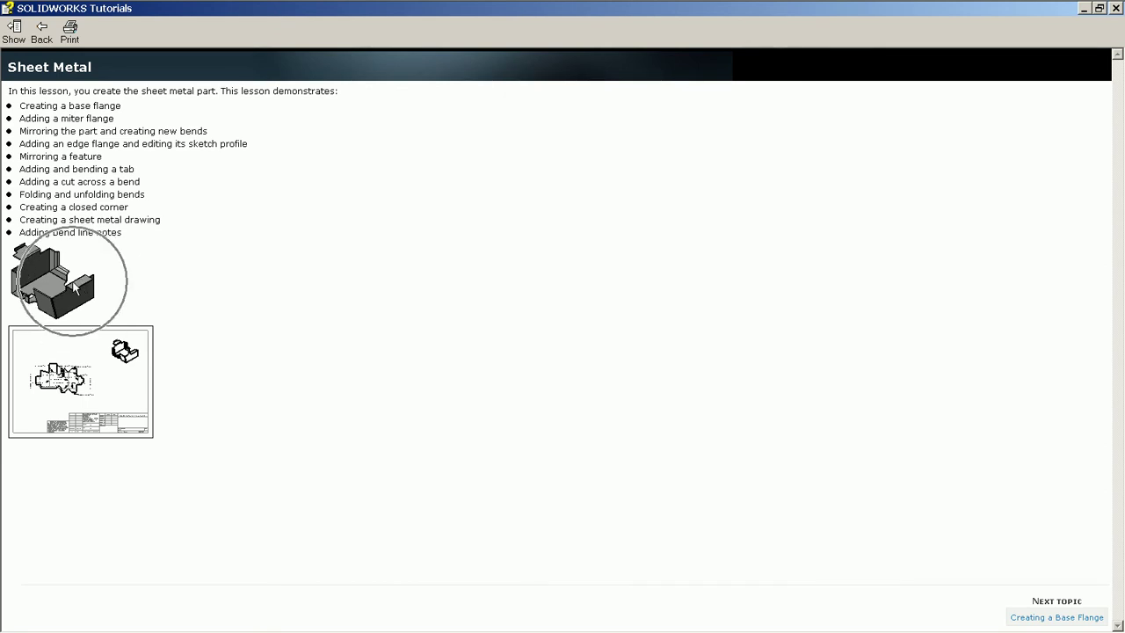
pyautogui.click(75, 286)
pyautogui.click(65, 280)
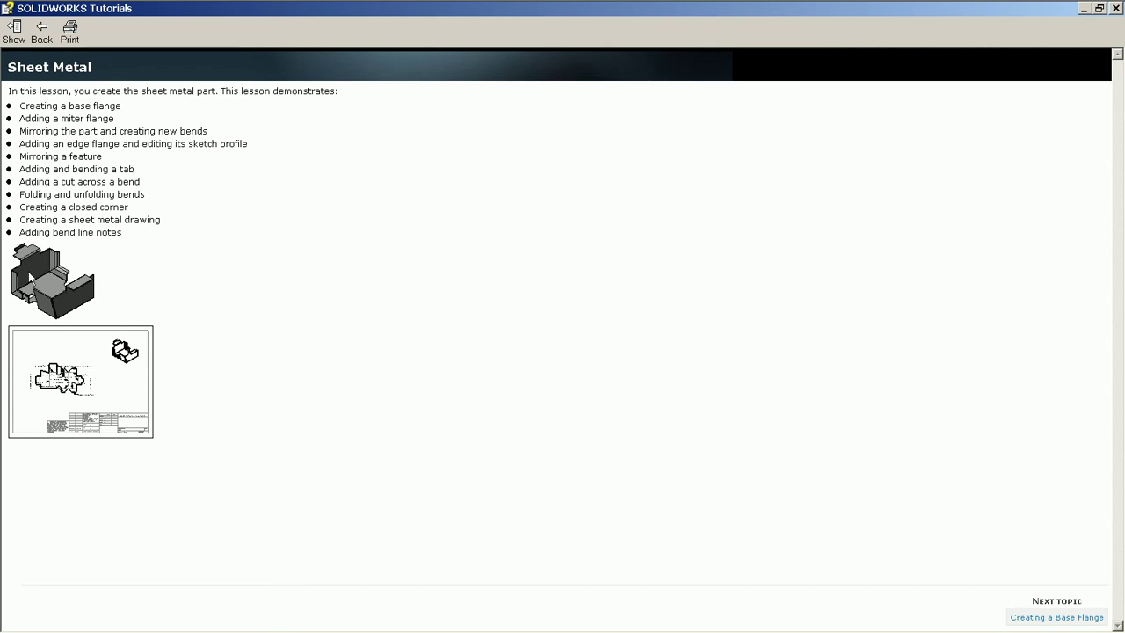
pyautogui.click(47, 307)
pyautogui.click(59, 393)
pyautogui.click(50, 277)
pyautogui.click(78, 394)
pyautogui.click(65, 389)
# Open the Creating a Base Flange topic, highlight the Base Flange command, and read its steps
pyautogui.click(1090, 618)
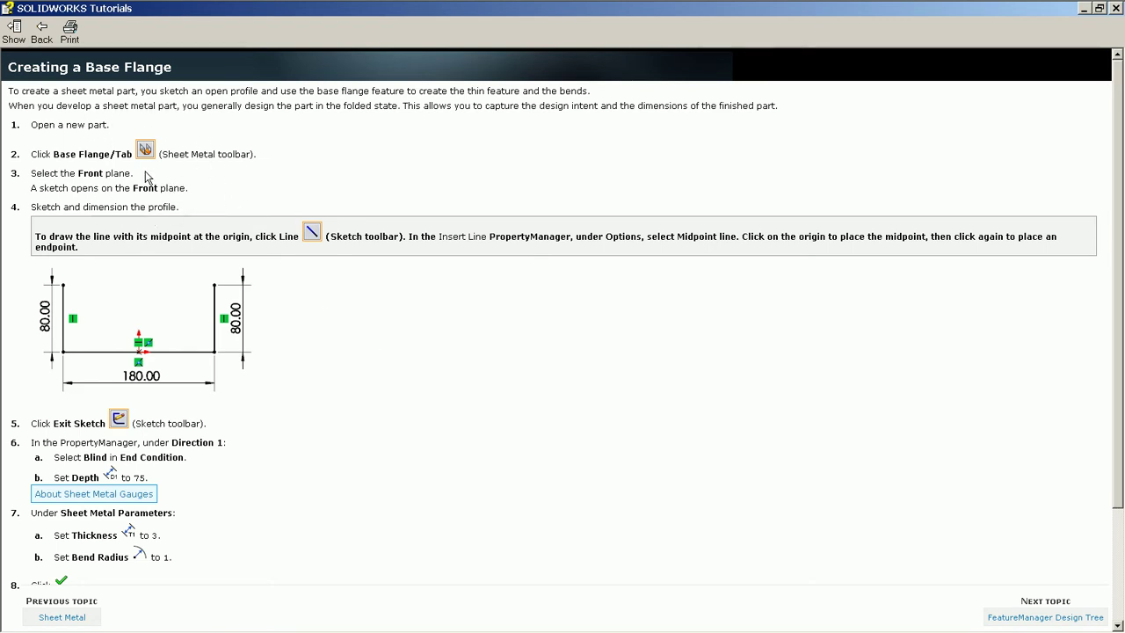
pyautogui.moveTo(53, 153); pyautogui.dragTo(235, 160)
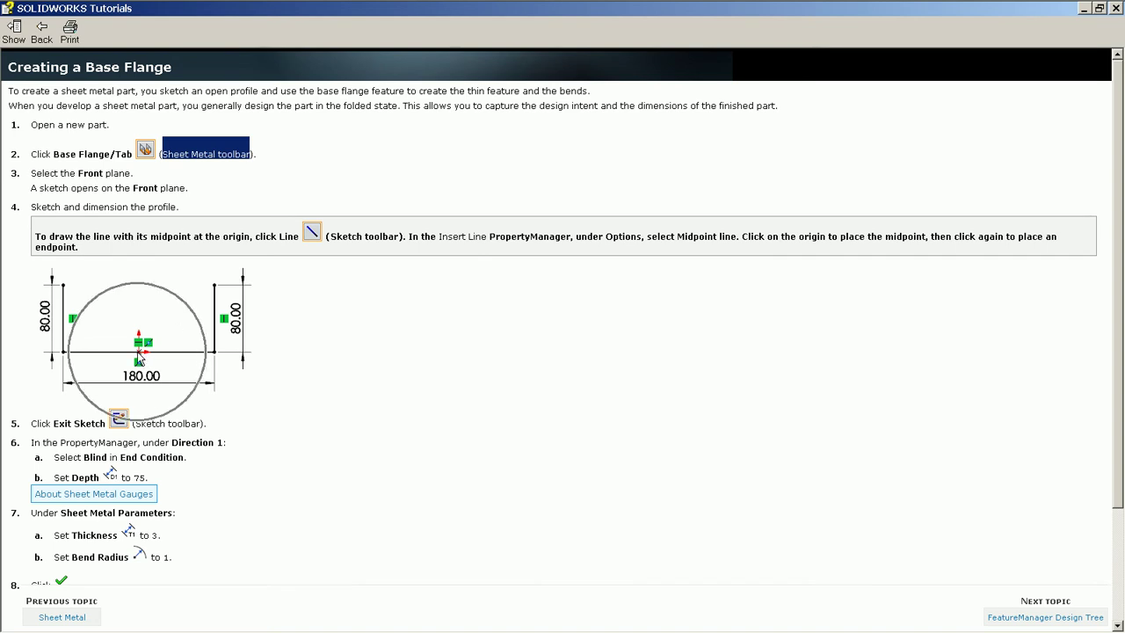
pyautogui.scroll(-1, 138, 359)
pyautogui.scroll(-1, 138, 359)
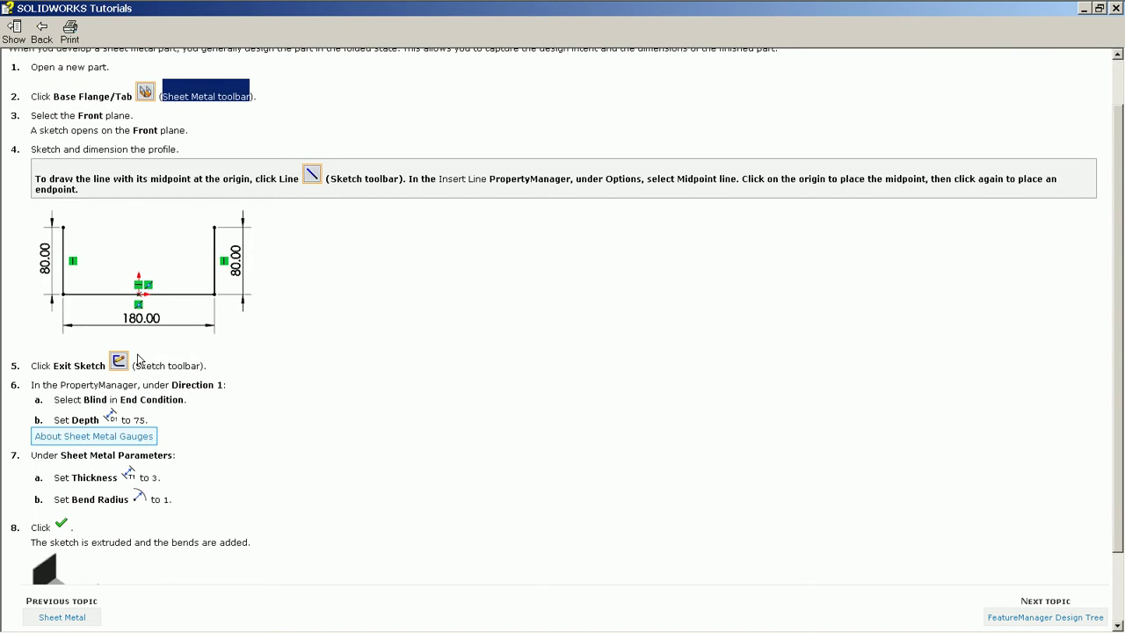
pyautogui.scroll(-2, 138, 358)
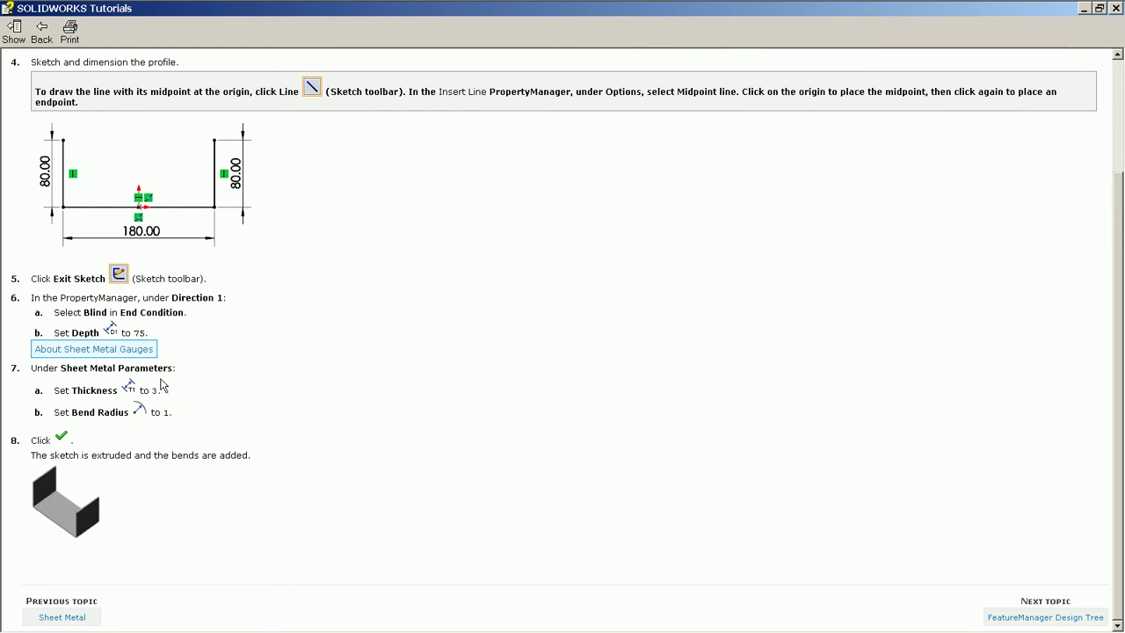
pyautogui.scroll(3, 138, 277)
pyautogui.scroll(-2, 201, 461)
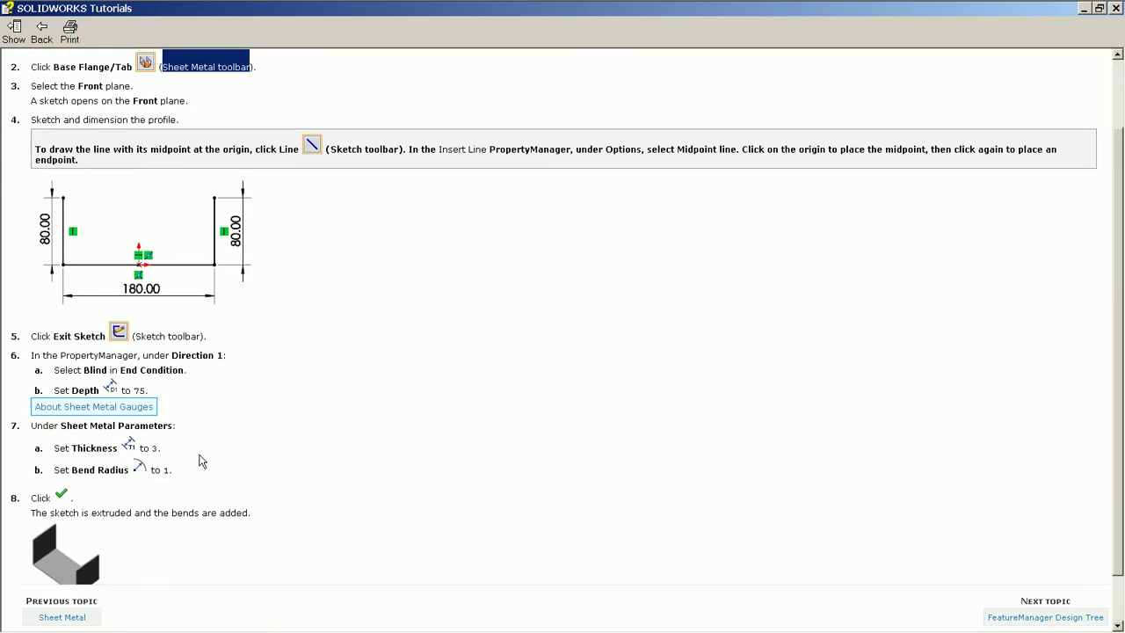
pyautogui.click(155, 476)
pyautogui.click(154, 448)
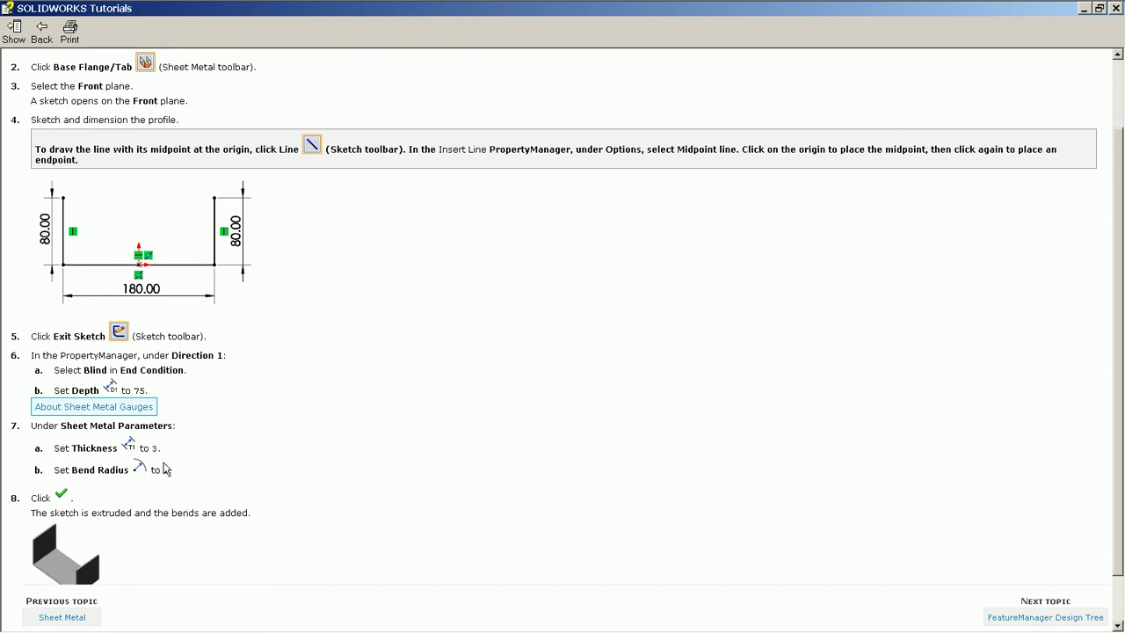
pyautogui.click(165, 471)
# Minimize the tutorial, discard the unfinished sketch, and close Part1 without saving
pyautogui.click(1088, 11)
pyautogui.click(1086, 155)
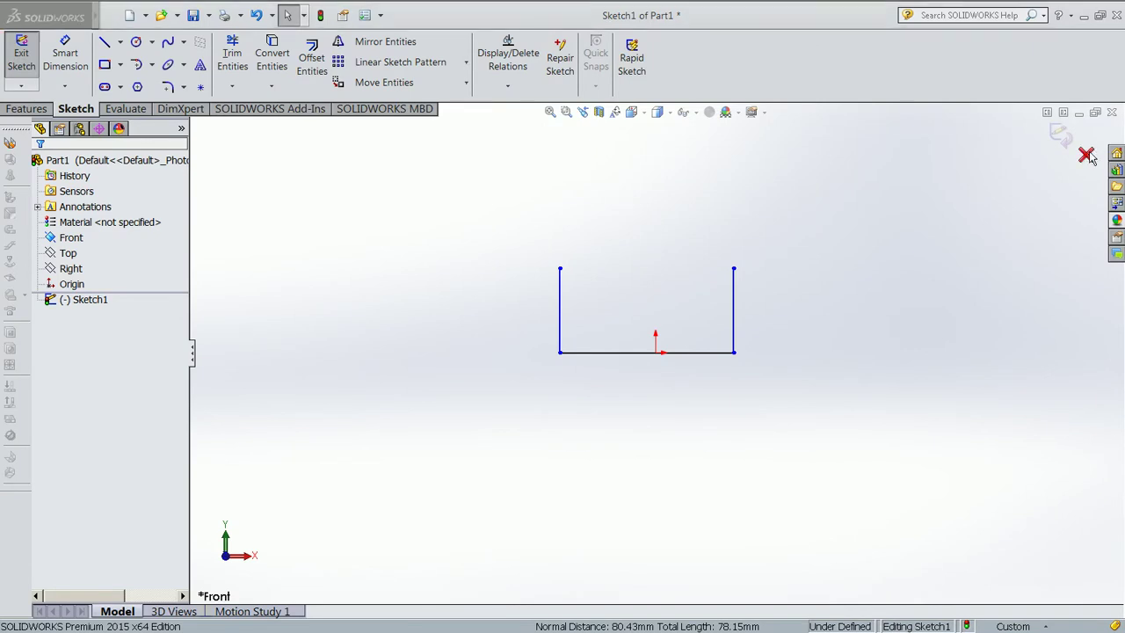
pyautogui.click(569, 343)
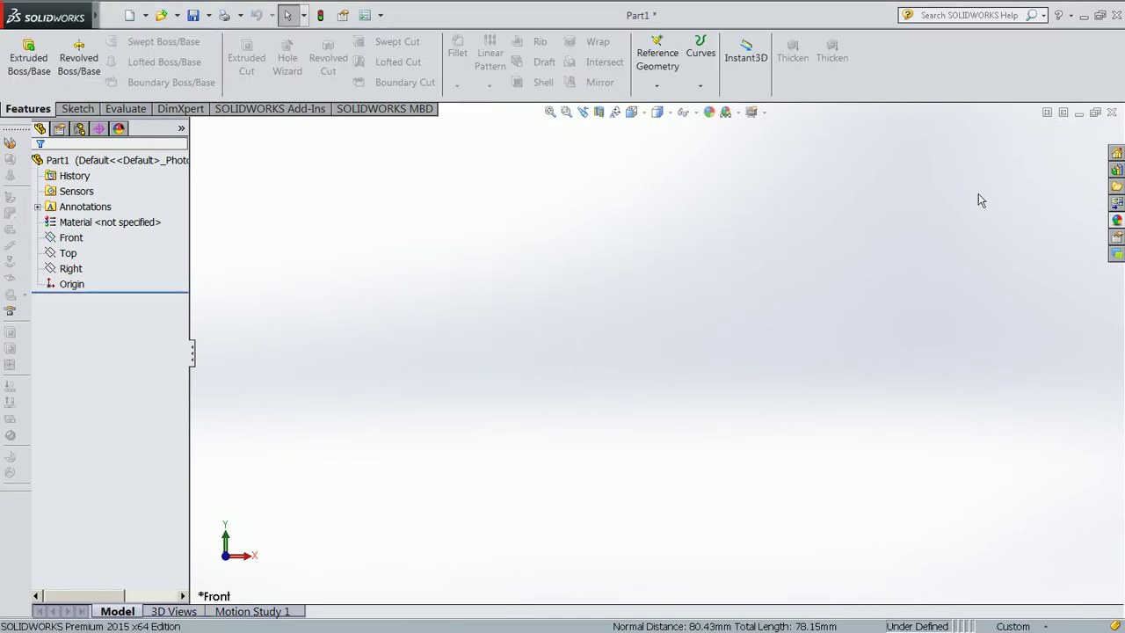
pyautogui.click(1112, 113)
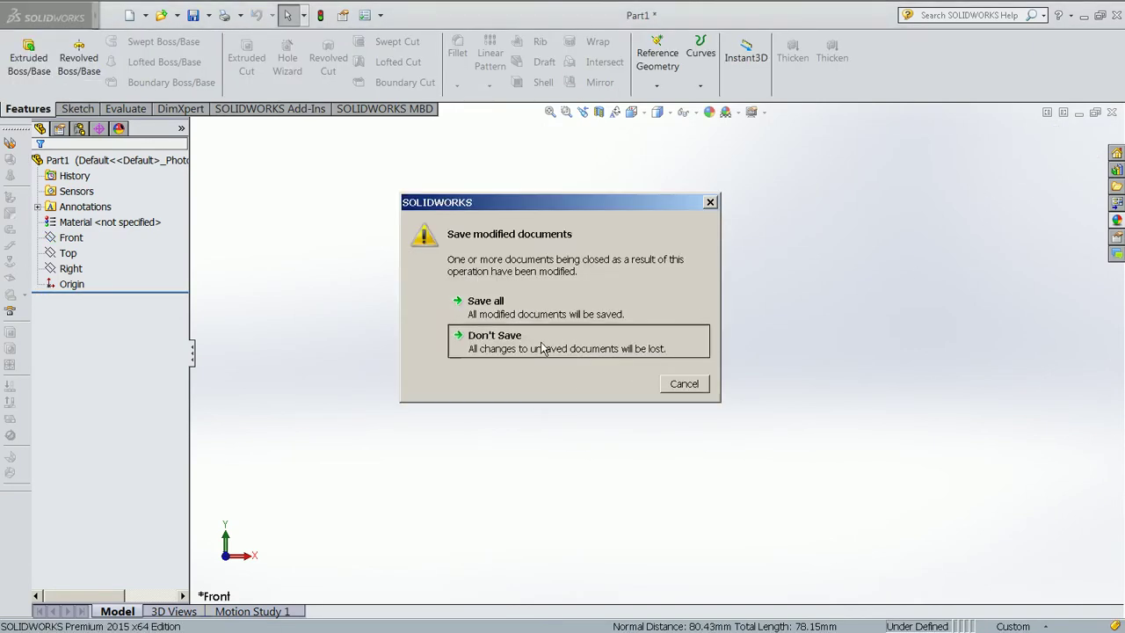
pyautogui.click(543, 349)
# Create a new part and set its document unit system to MMGS
pyautogui.click(129, 15)
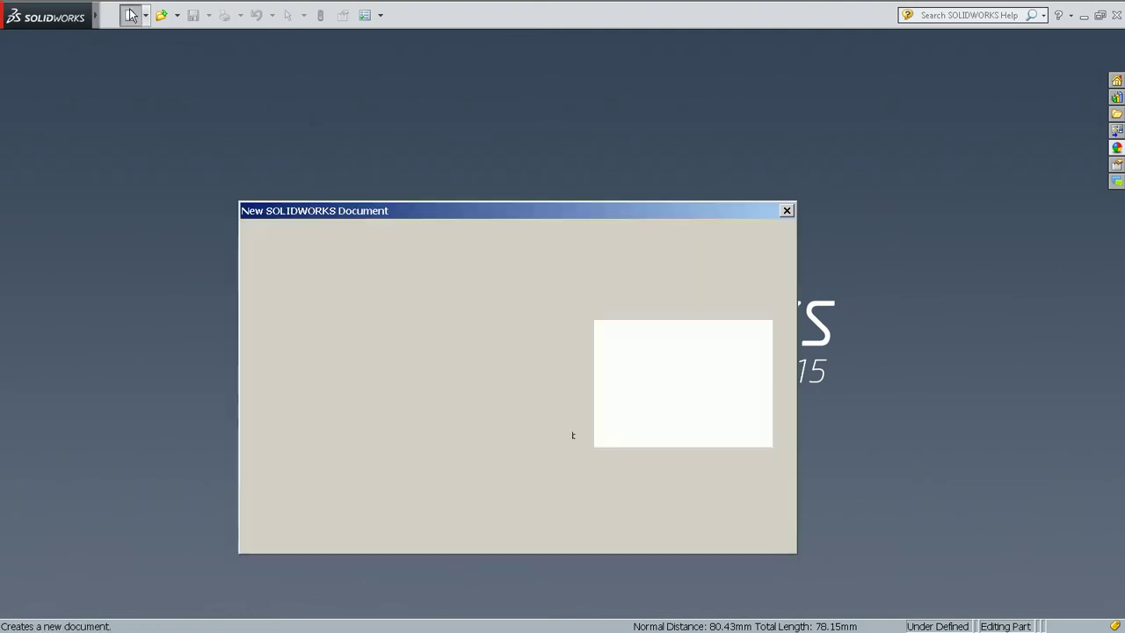
pyautogui.click(284, 274)
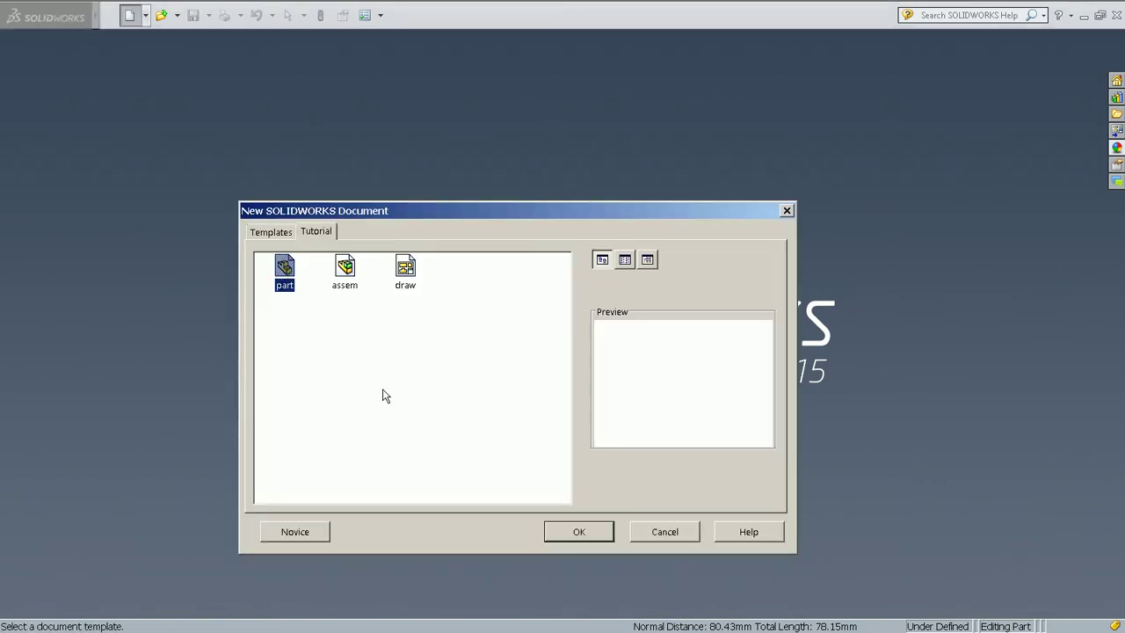
pyautogui.click(579, 534)
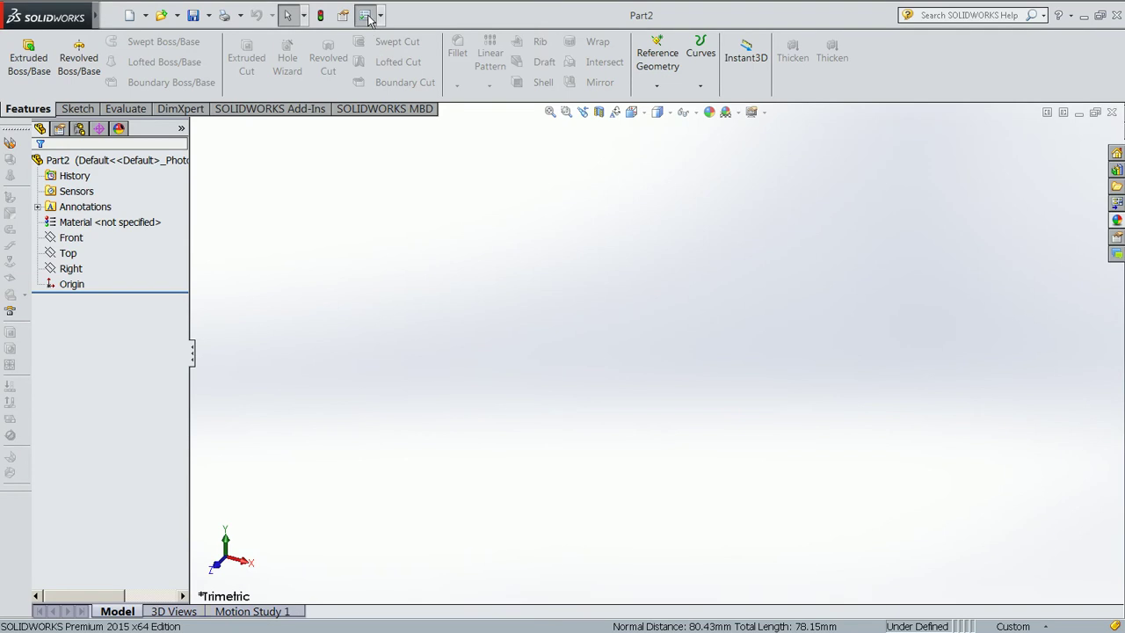
pyautogui.click(365, 15)
pyautogui.click(368, 77)
pyautogui.click(286, 196)
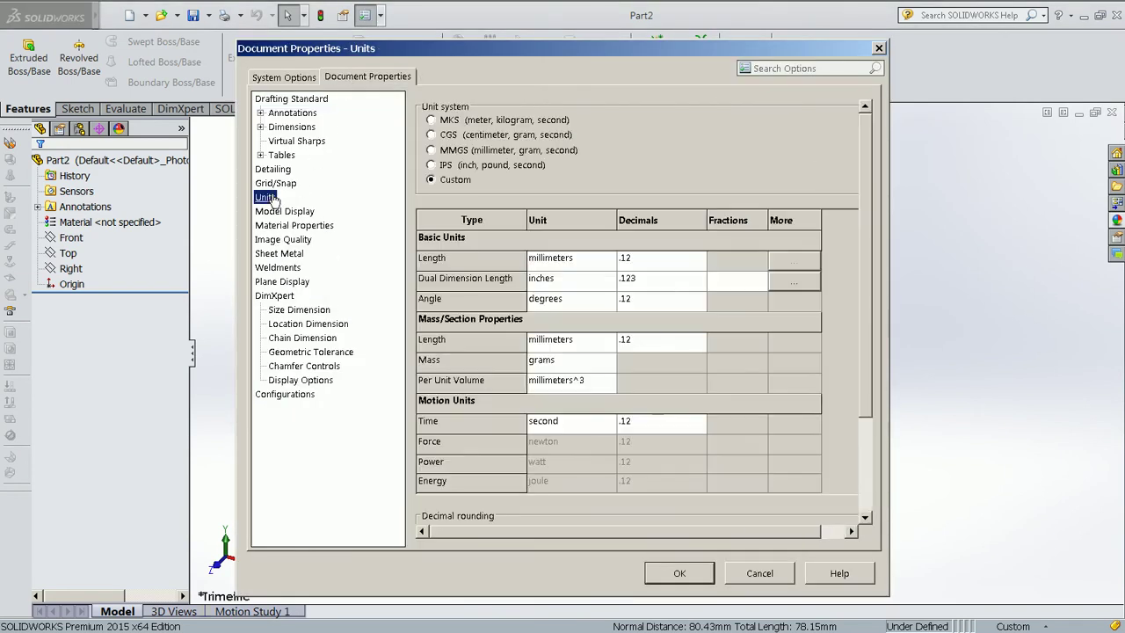
pyautogui.click(496, 152)
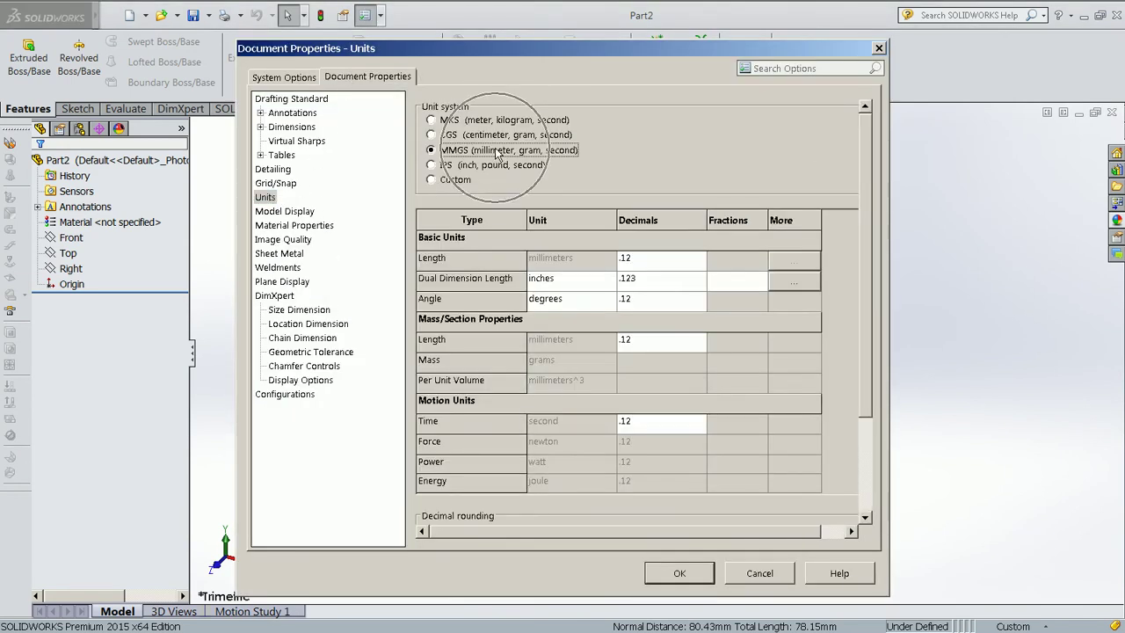
pyautogui.click(679, 573)
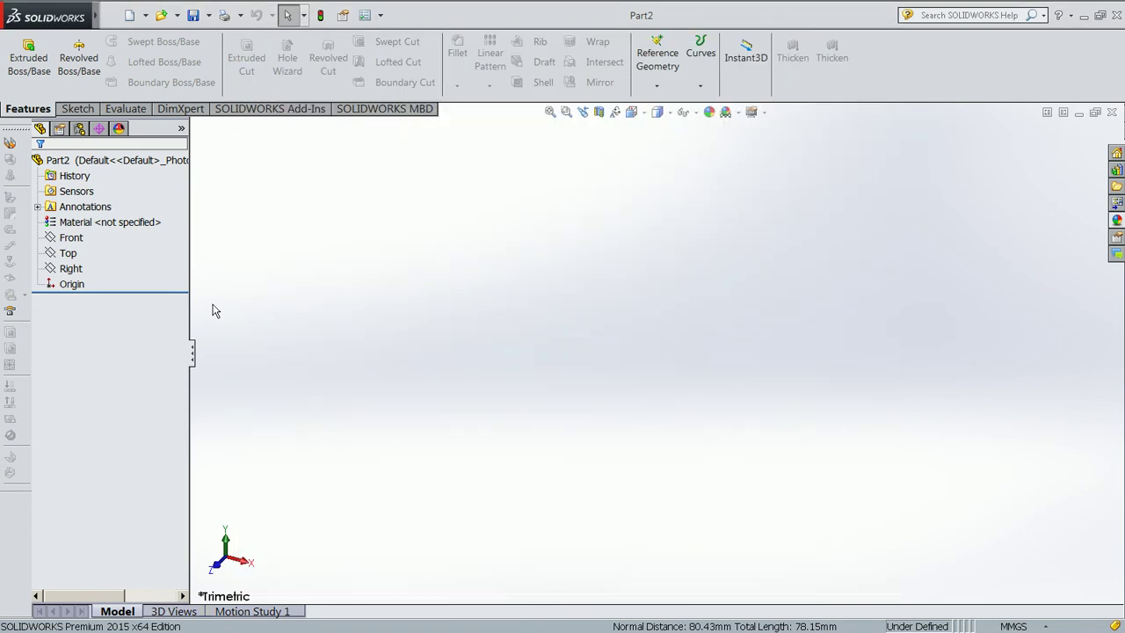
# Select the Front plane, then float and close the Sheet Metal toolbar
pyautogui.click(71, 237)
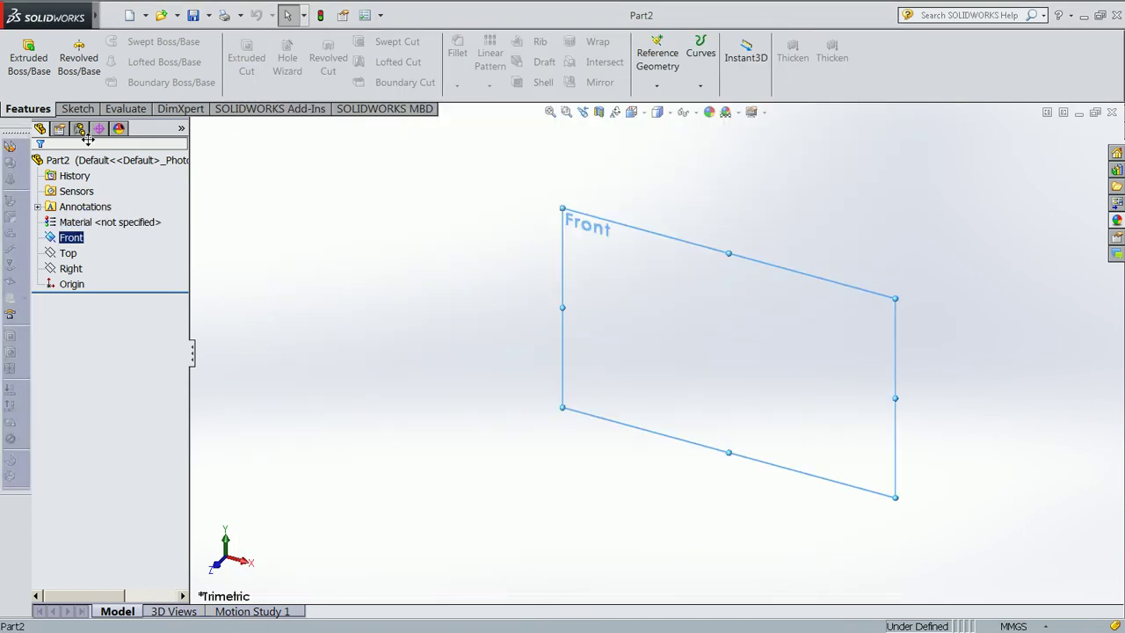
pyautogui.moveTo(88, 139); pyautogui.dragTo(545, 151)
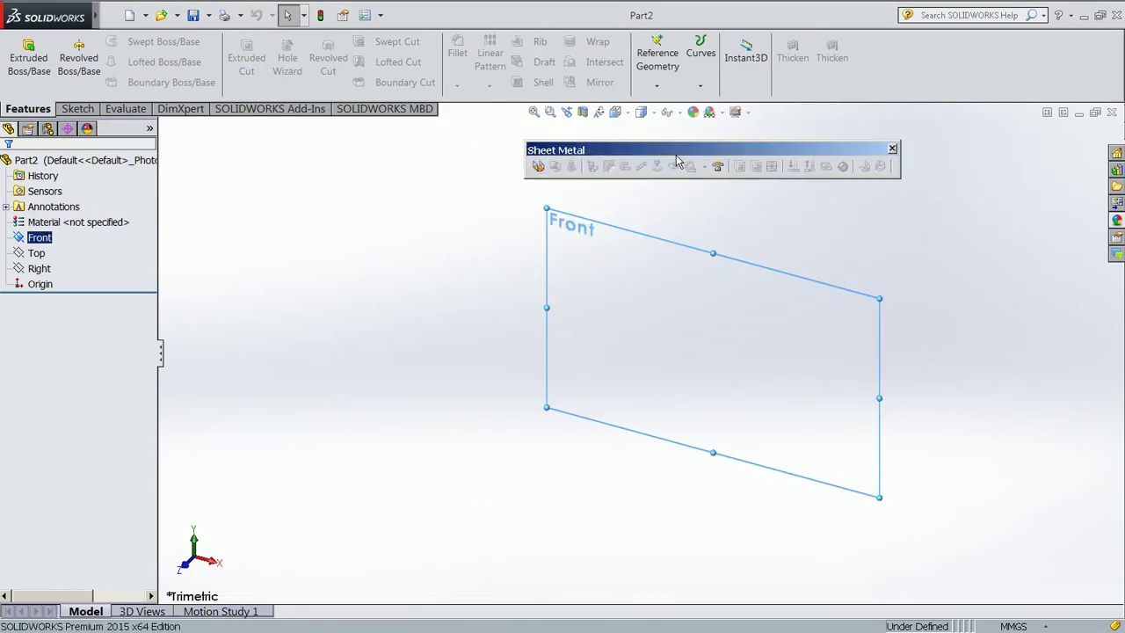
pyautogui.click(892, 150)
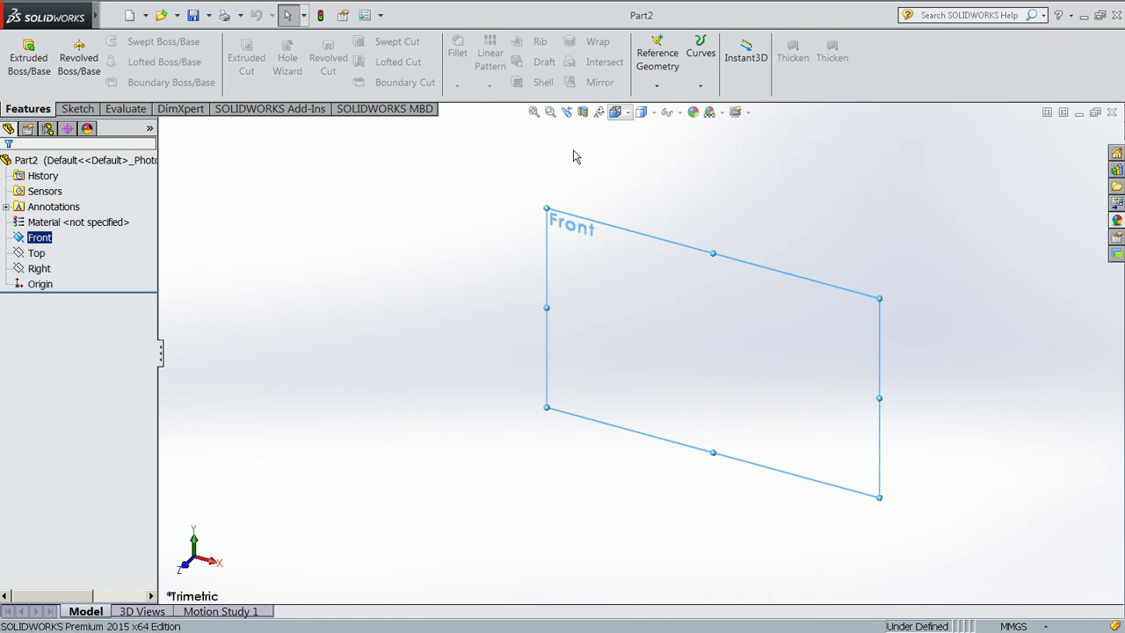
pyautogui.click(912, 67)
pyautogui.click(911, 67)
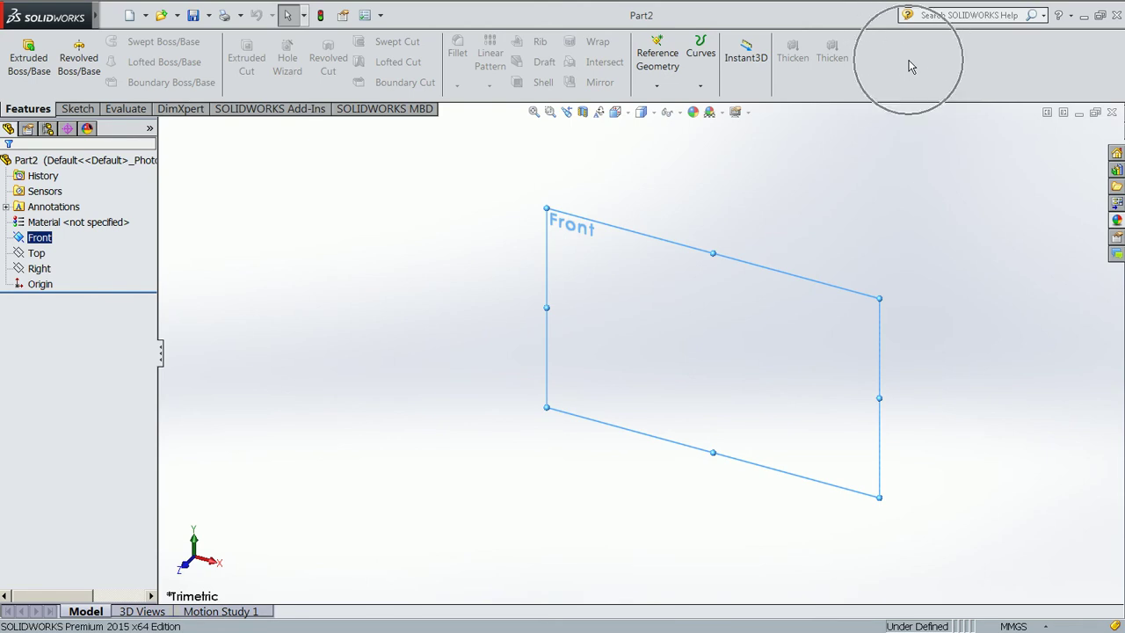
pyautogui.click(912, 67)
pyautogui.click(912, 66)
pyautogui.click(911, 67)
pyautogui.click(911, 67)
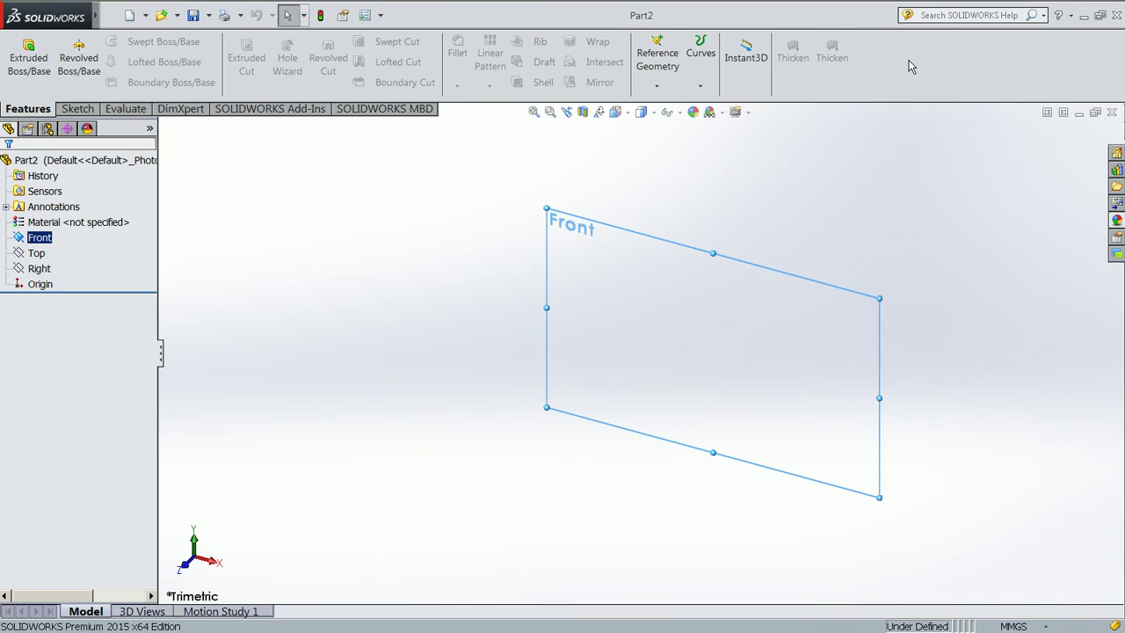
# Turn the Sheet Metal toolbar back on, dock it at the left, and browse Insert > Sheet Metal
pyautogui.rightClick(912, 67)
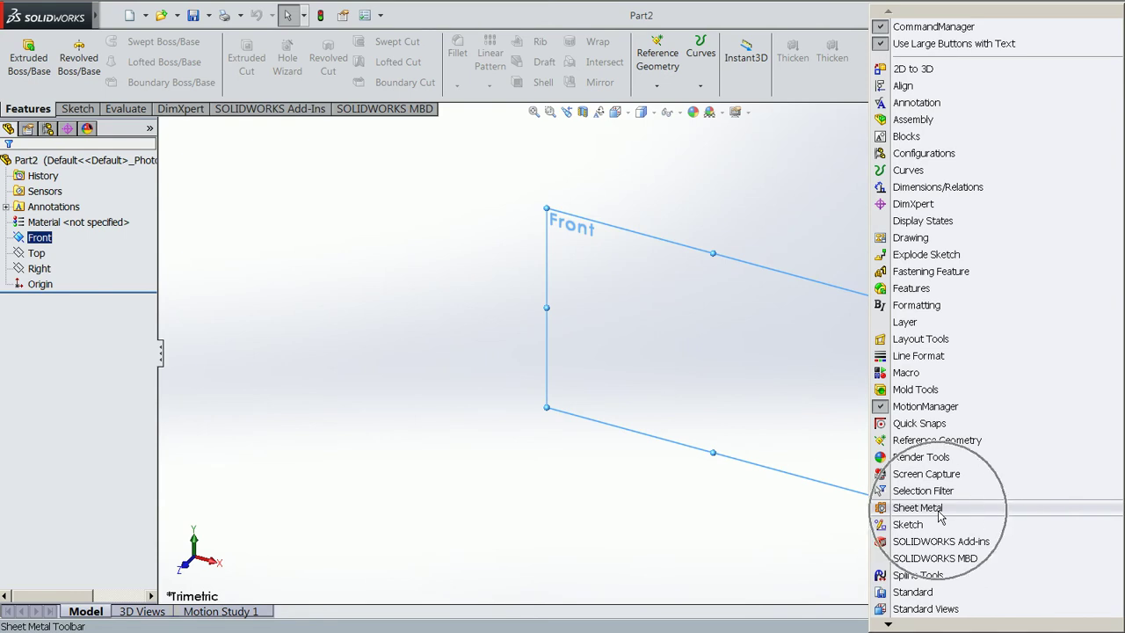
pyautogui.click(918, 508)
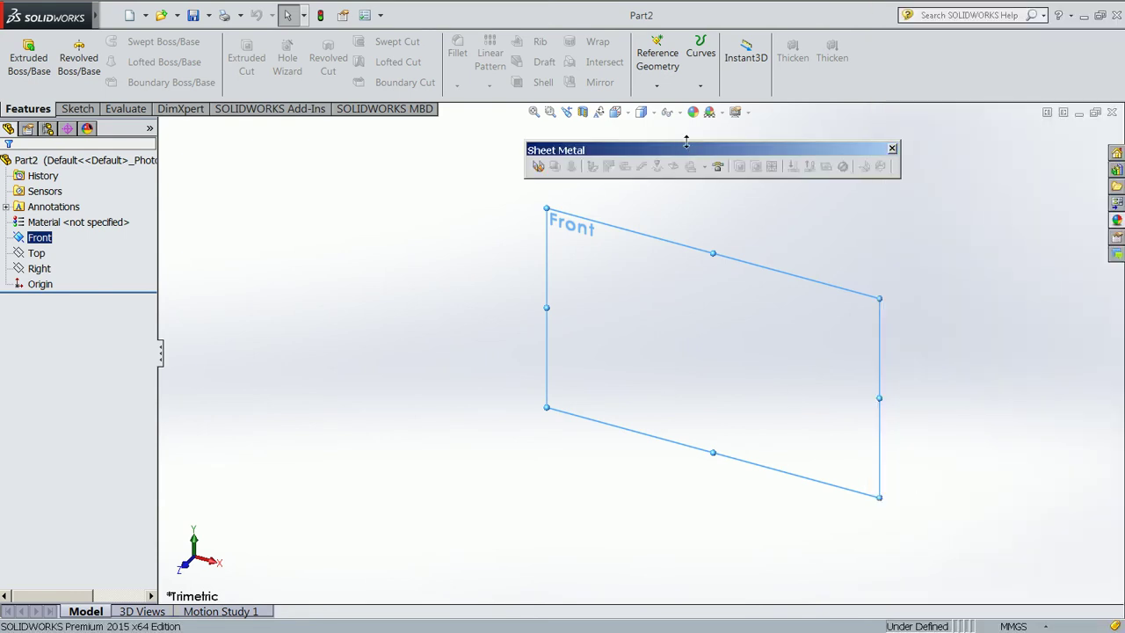
pyautogui.moveTo(686, 142); pyautogui.dragTo(13, 143)
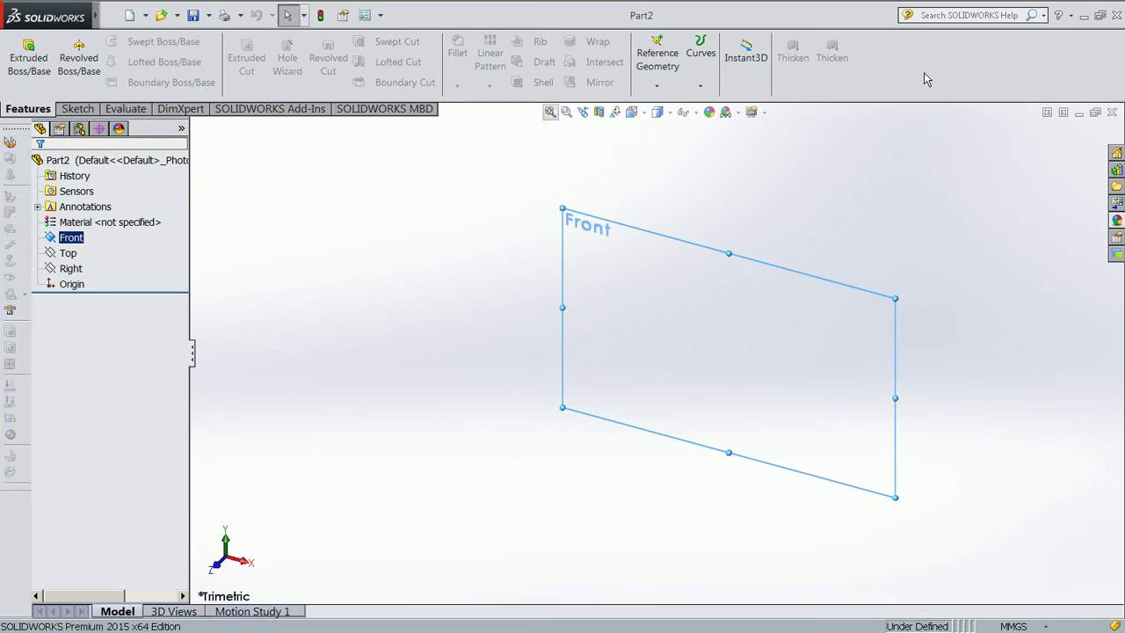
pyautogui.click(112, 15)
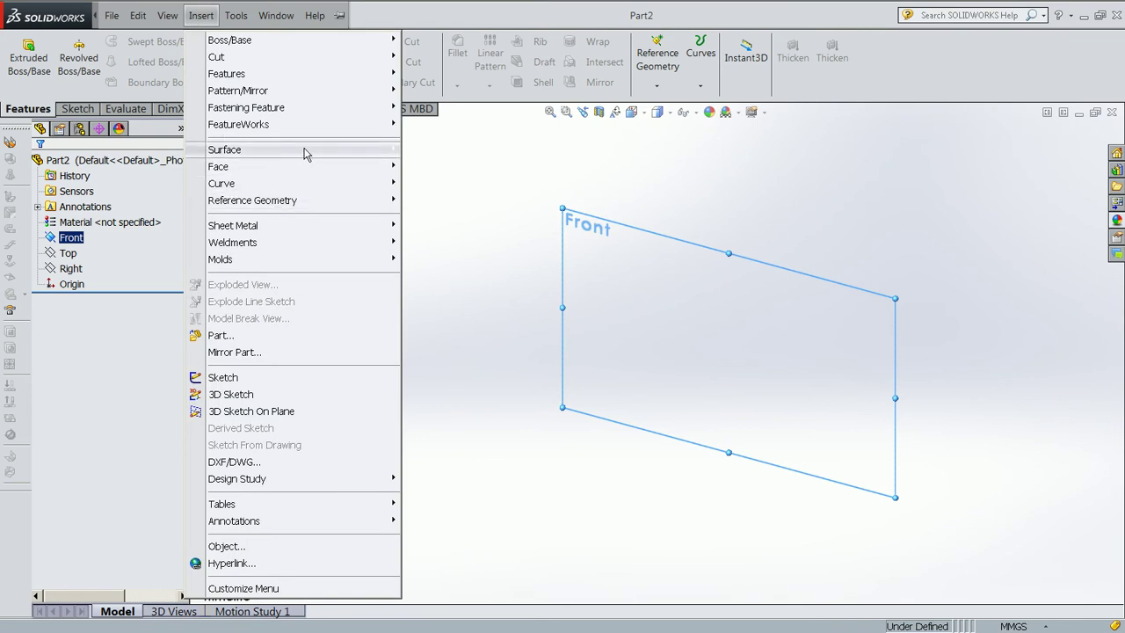
pyautogui.moveTo(233, 224)
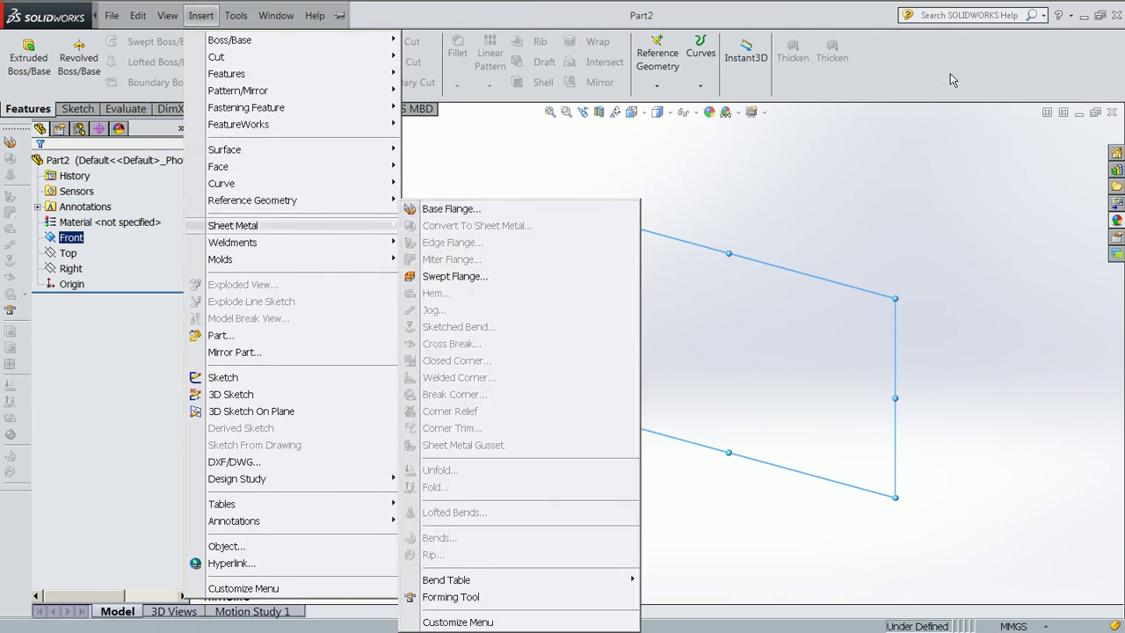
pyautogui.click(953, 75)
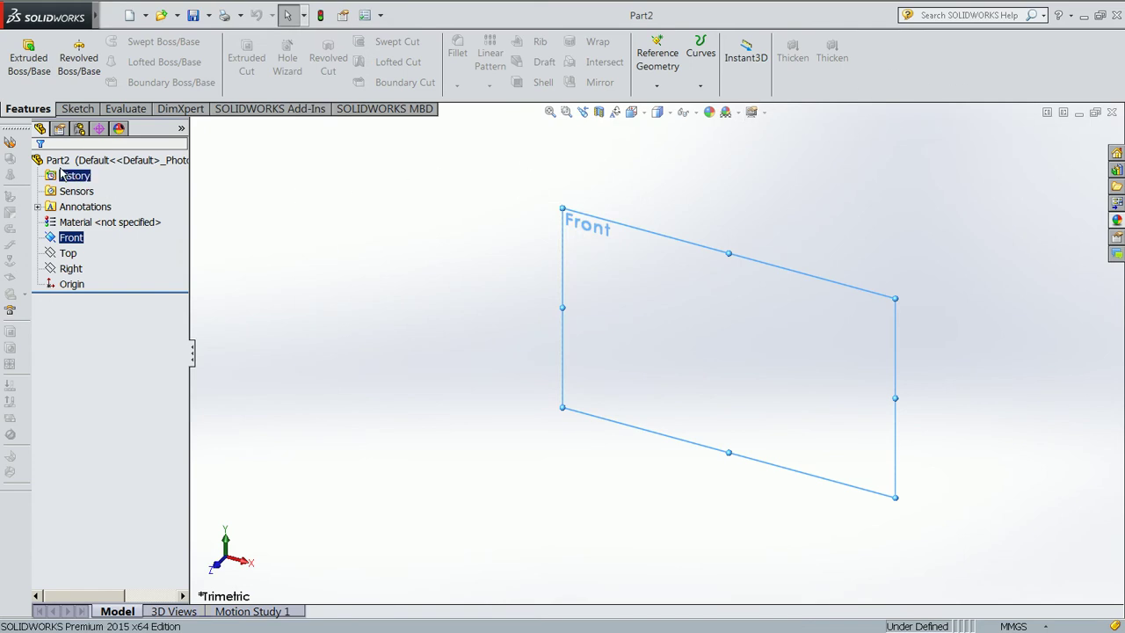
# Start a base flange sketch on the Front plane and draw a horizontal base with two vertical sides
pyautogui.click(12, 145)
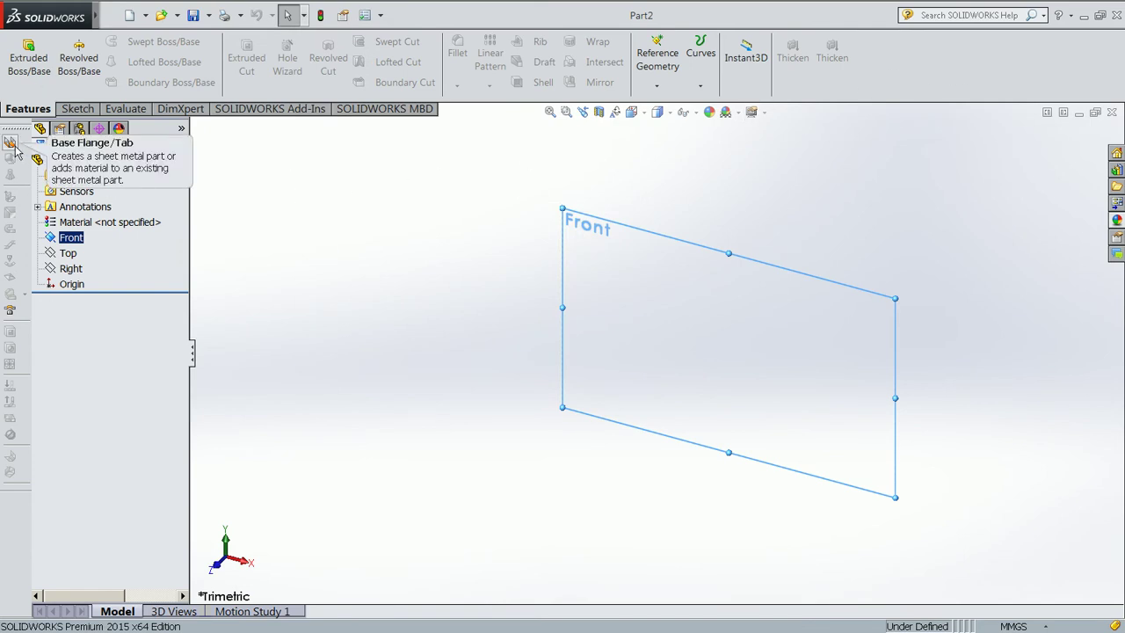
pyautogui.click(12, 145)
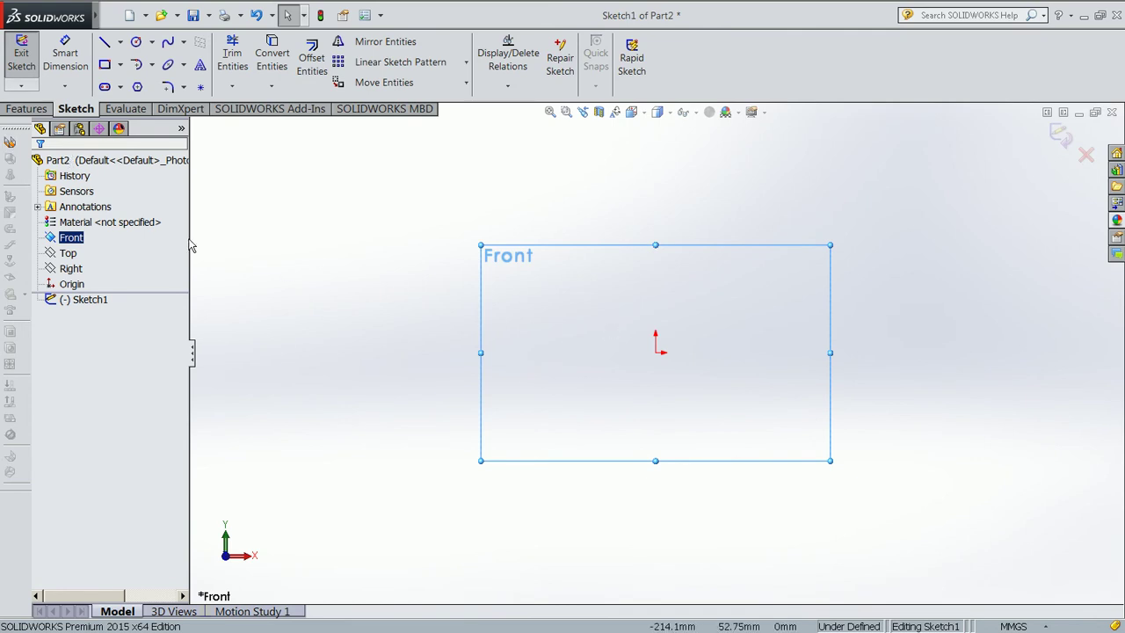
pyautogui.click(70, 243)
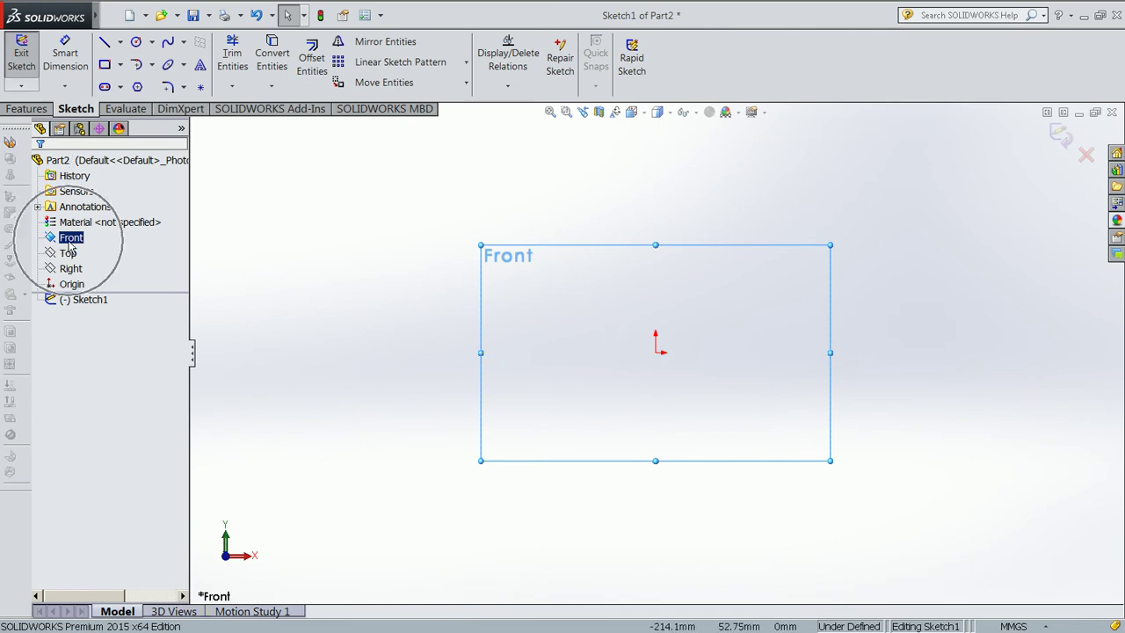
pyautogui.click(104, 44)
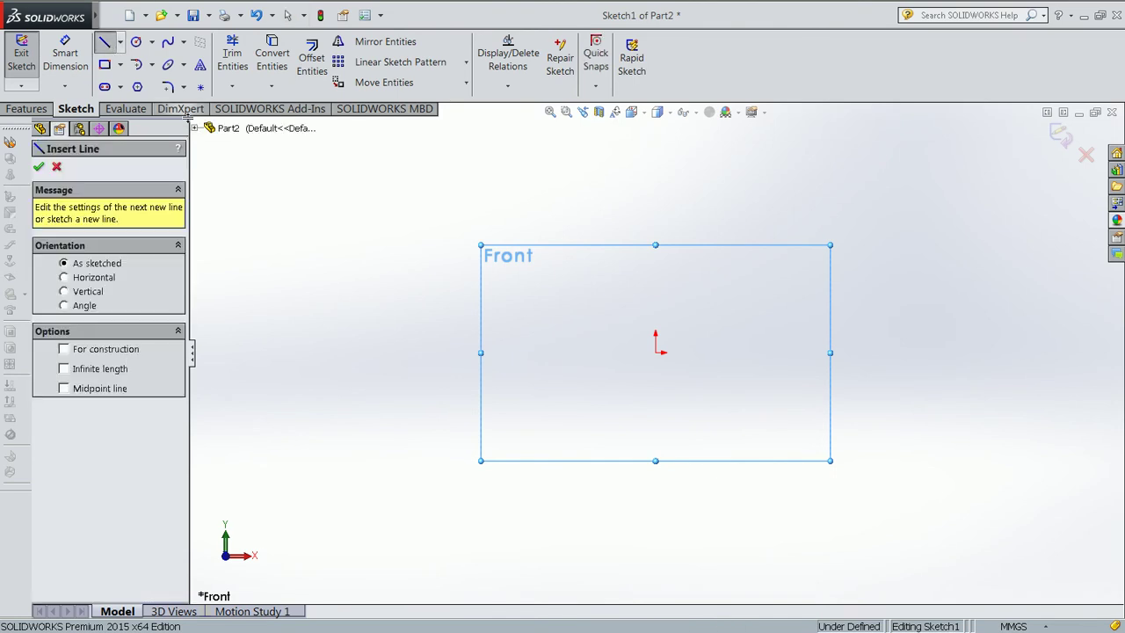
pyautogui.click(597, 352)
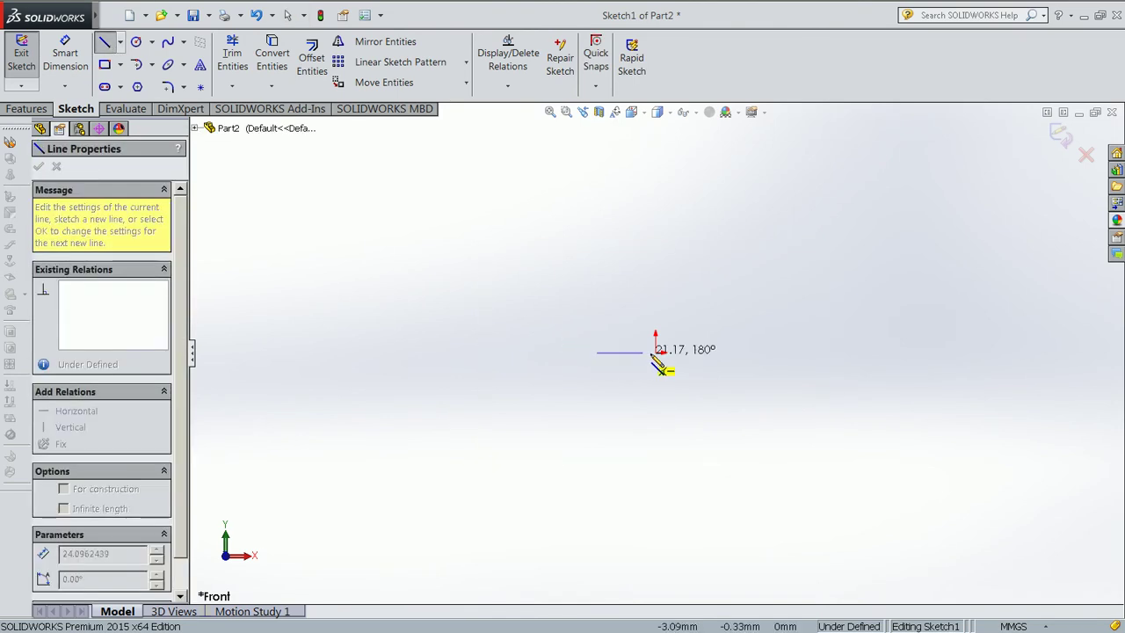
pyautogui.click(718, 353)
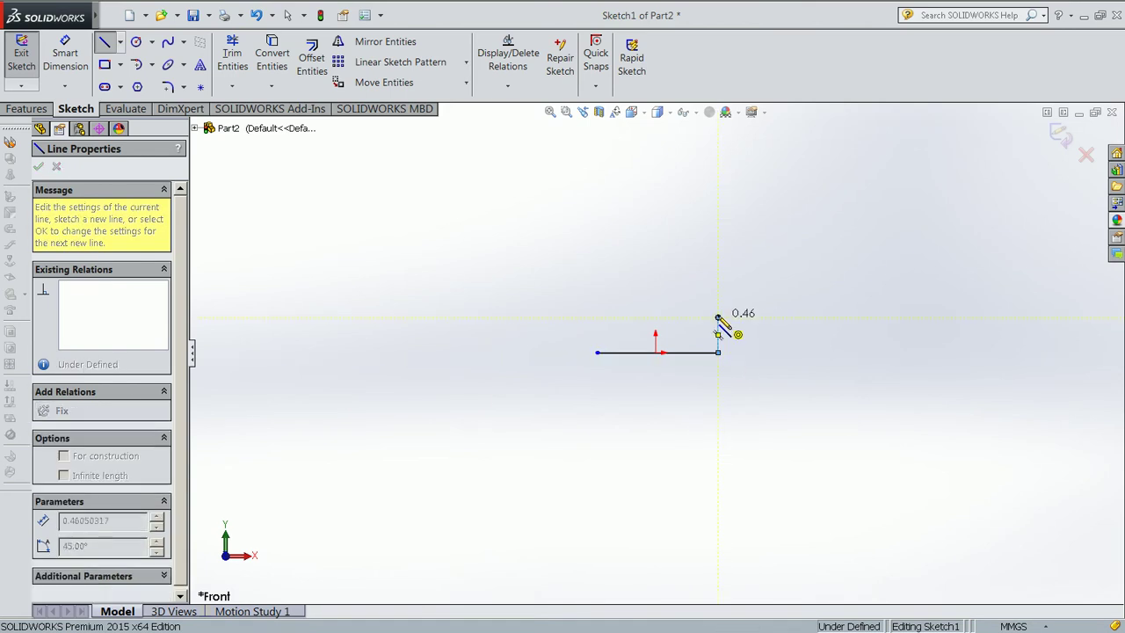
pyautogui.doubleClick(718, 318)
pyautogui.click(596, 352)
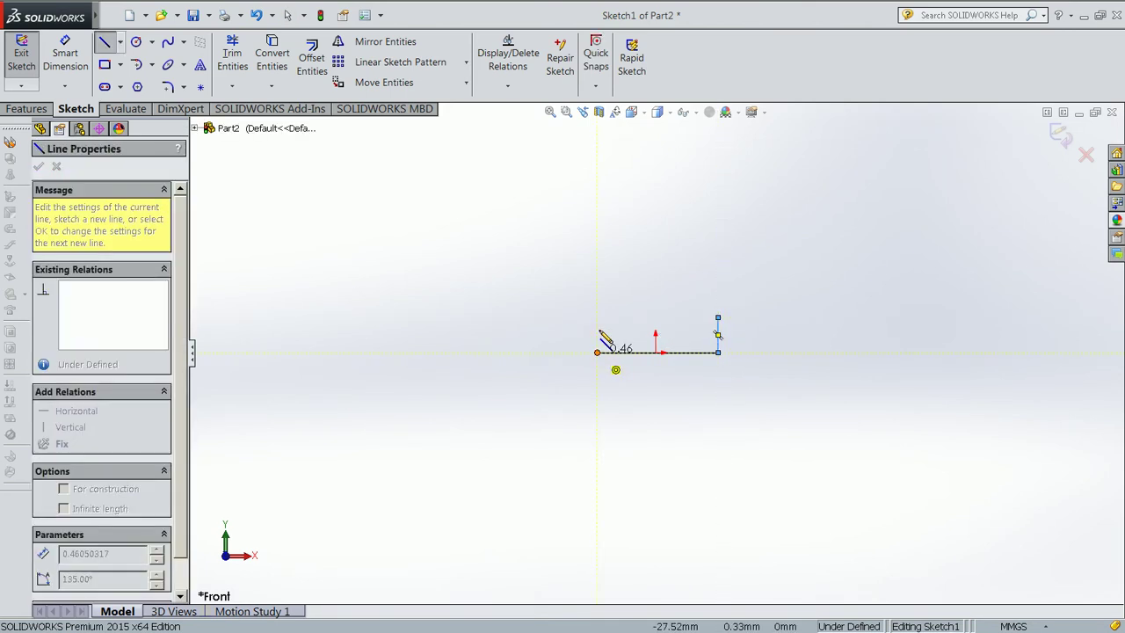
pyautogui.doubleClick(596, 317)
pyautogui.press('Escape')
# Add an Equal relation between the two vertical sides of the U
pyautogui.scroll(-2, 675, 339)
pyautogui.scroll(-2, 675, 339)
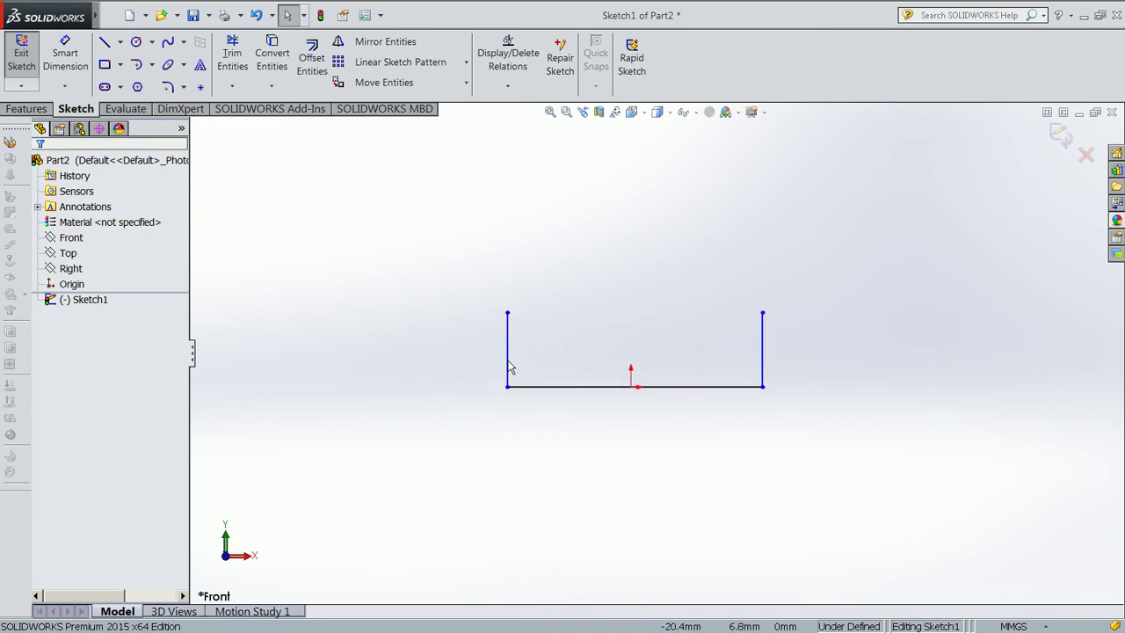
pyautogui.click(471, 376)
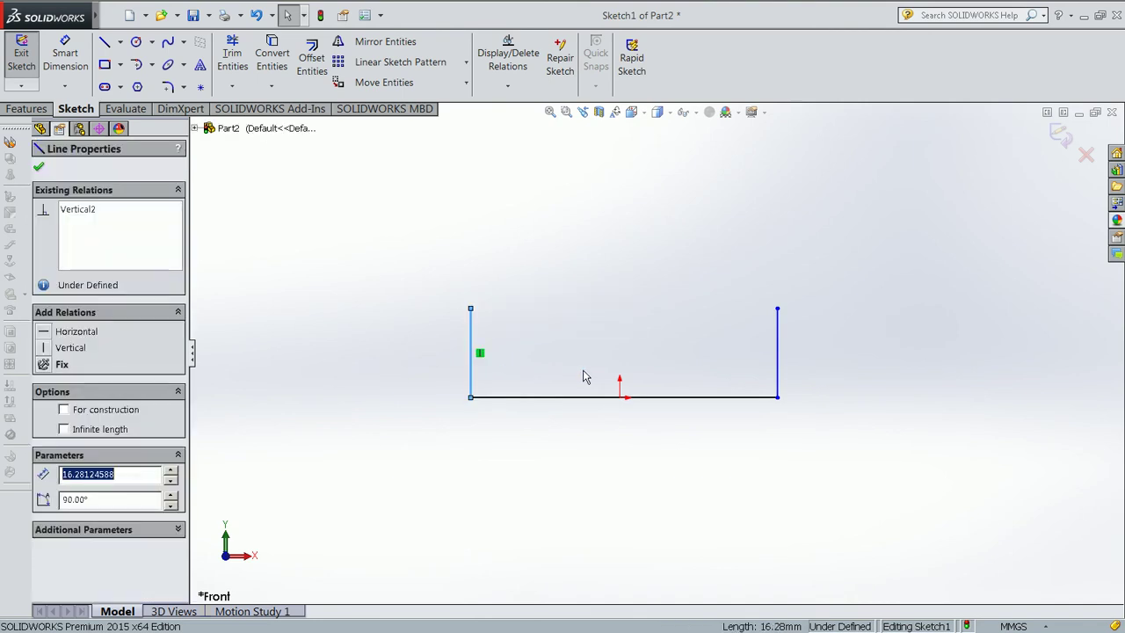
pyautogui.keyDown('ctrl'); pyautogui.click(777, 372); pyautogui.keyUp('ctrl')
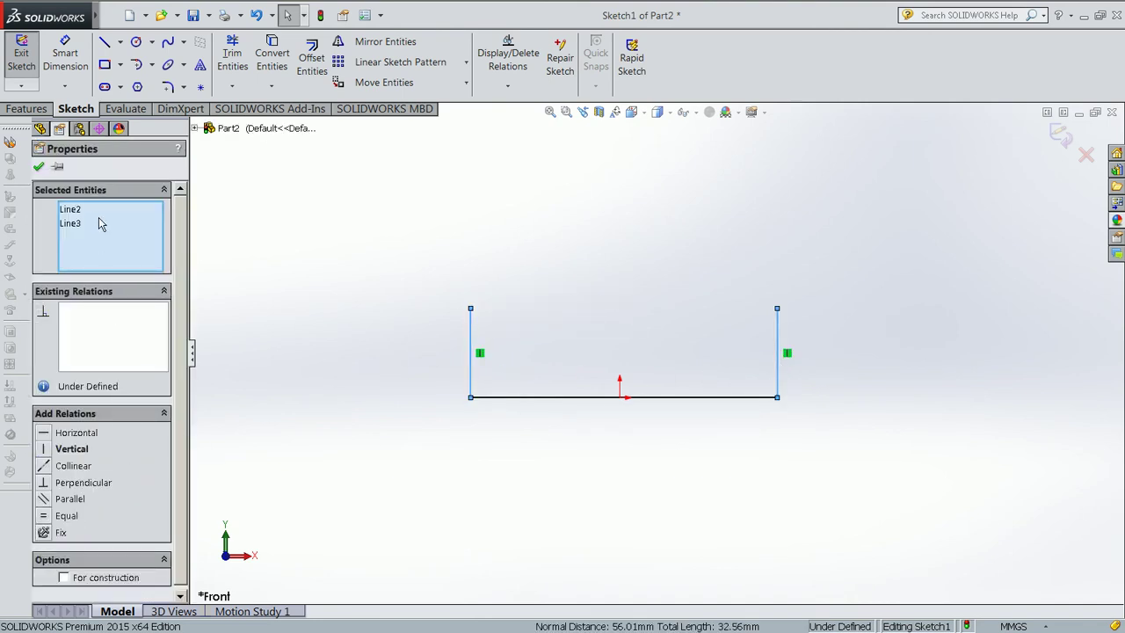
pyautogui.click(42, 525)
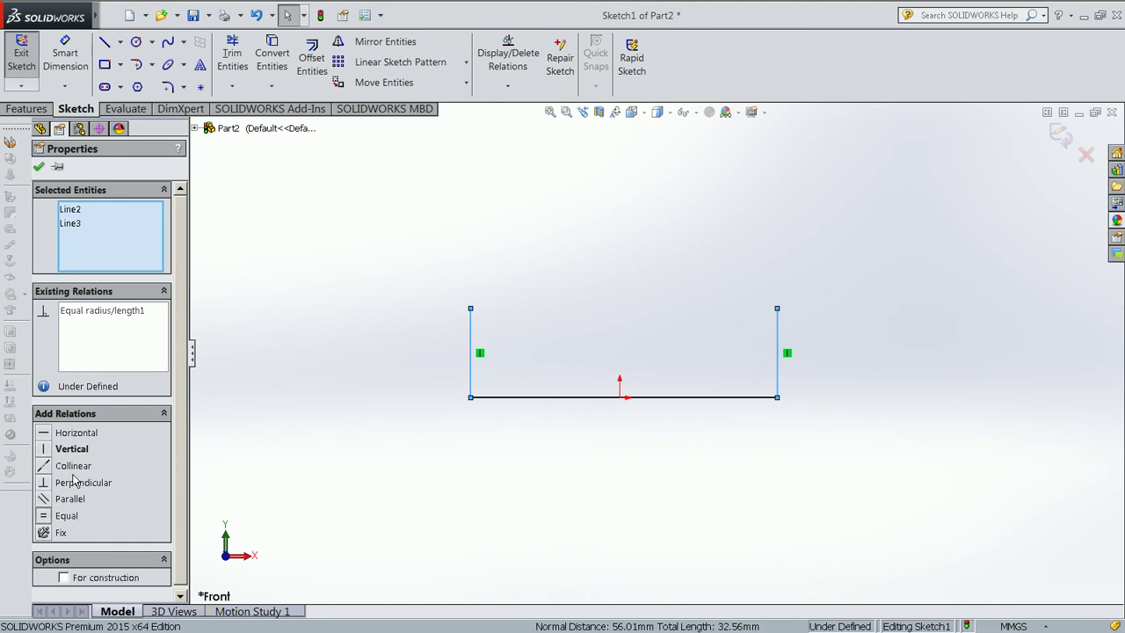
# Dimension the left vertical side 80 mm and the base line 180 mm
pyautogui.click(70, 54)
pyautogui.click(472, 380)
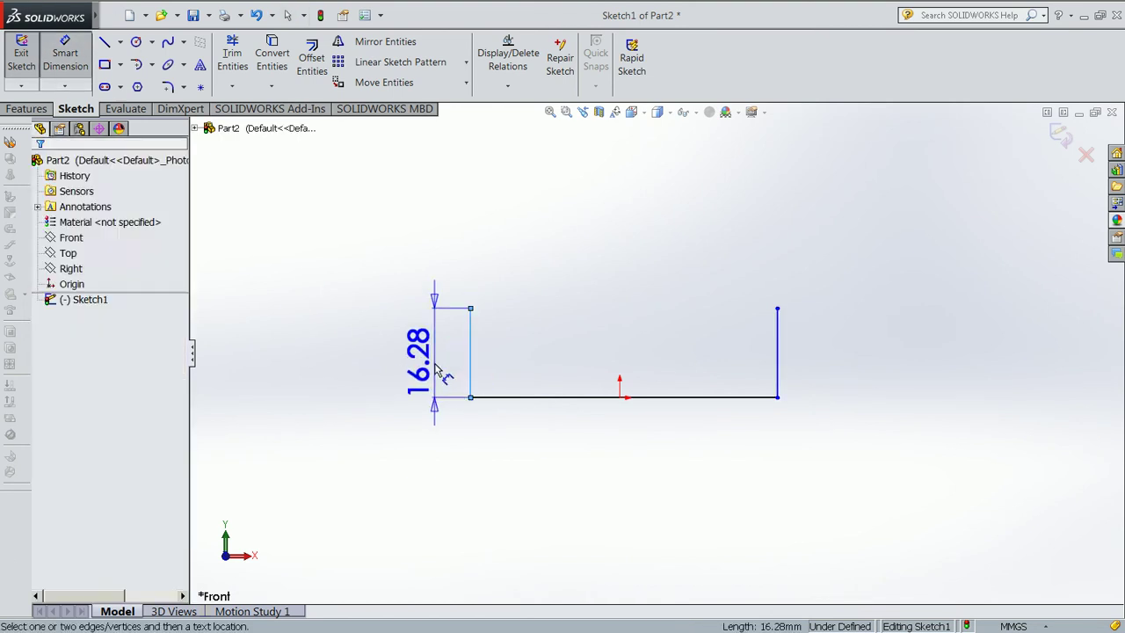
pyautogui.click(440, 373)
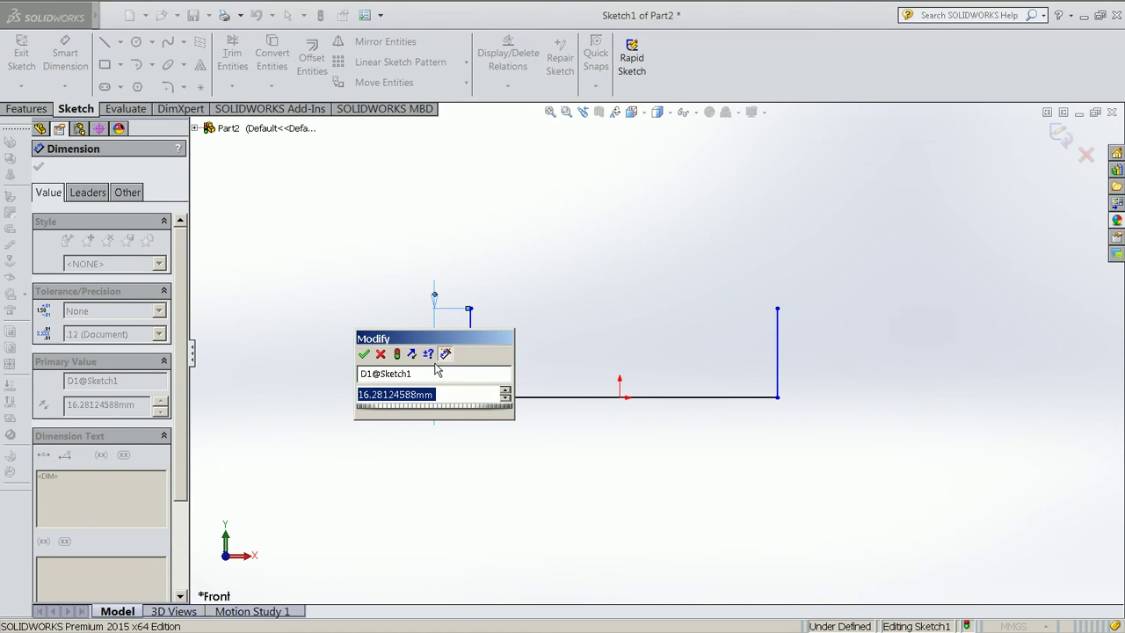
pyautogui.write('80')
pyautogui.press('Return')
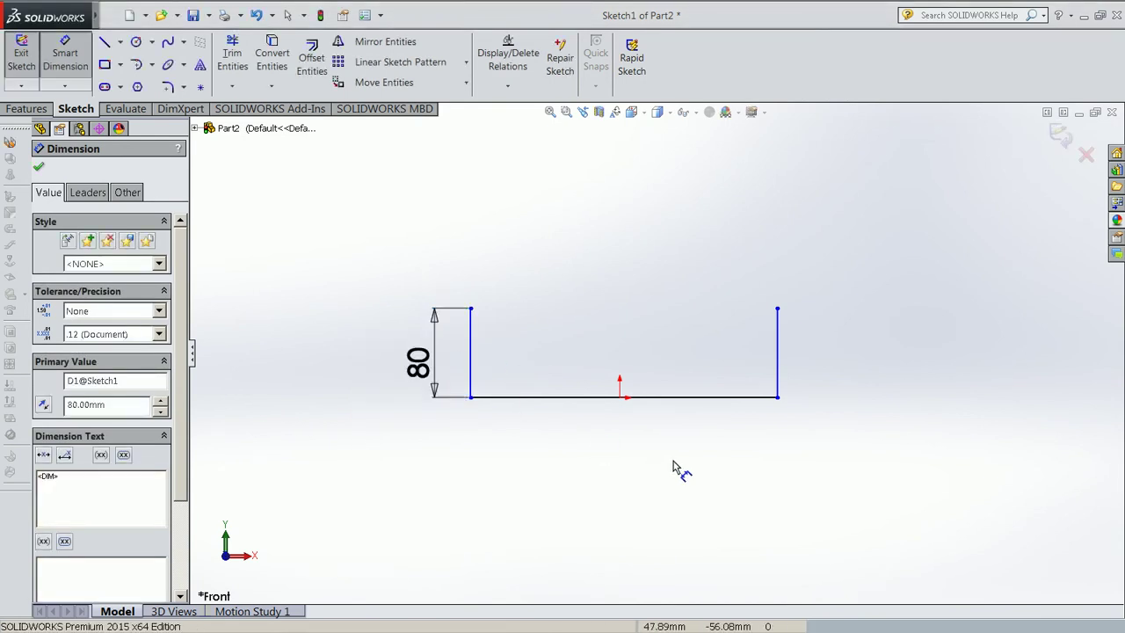
pyautogui.click(667, 398)
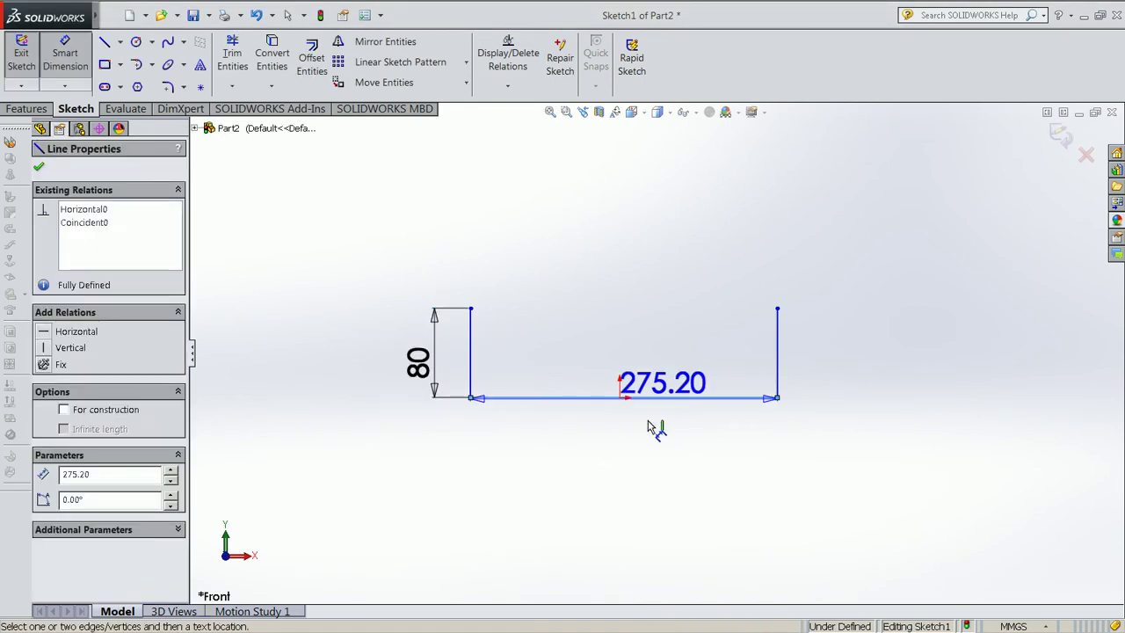
pyautogui.click(632, 491)
pyautogui.write('180')
pyautogui.press('Return')
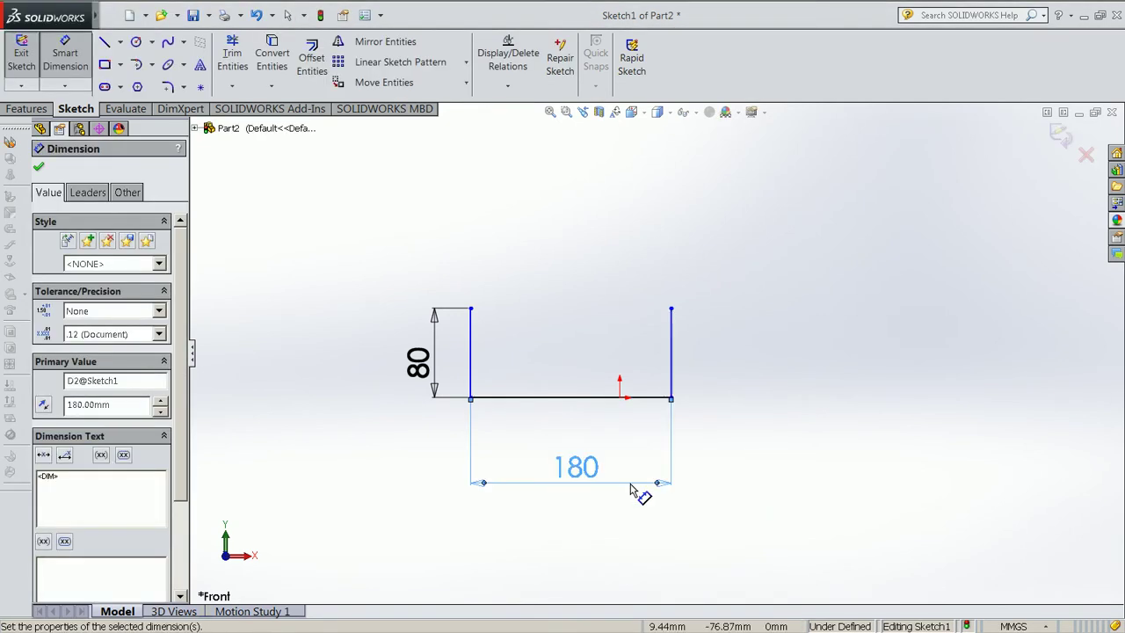
pyautogui.click(765, 435)
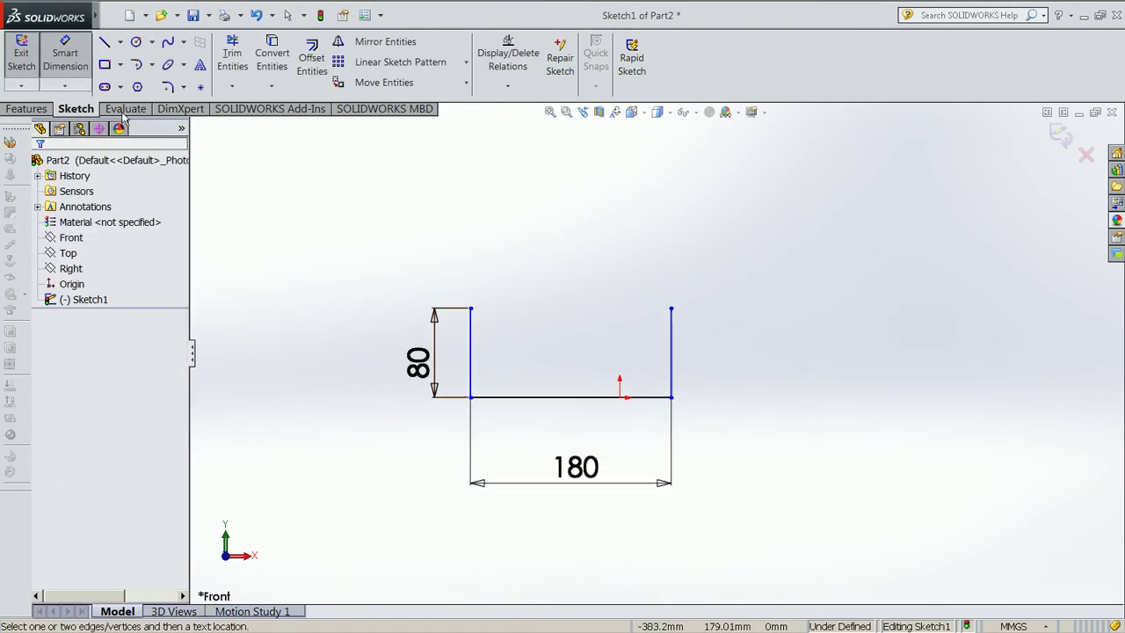
pyautogui.press('Escape')
# Select the base line together with the sketch origin
pyautogui.scroll(-2, 672, 400)
pyautogui.scroll(-1, 672, 400)
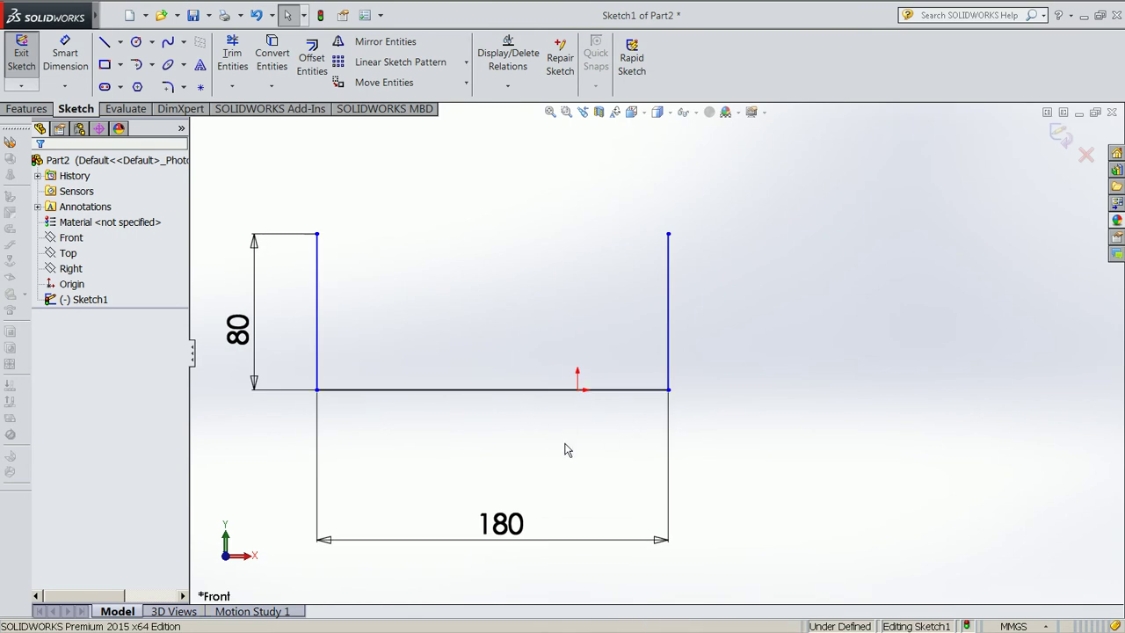
pyautogui.click(517, 393)
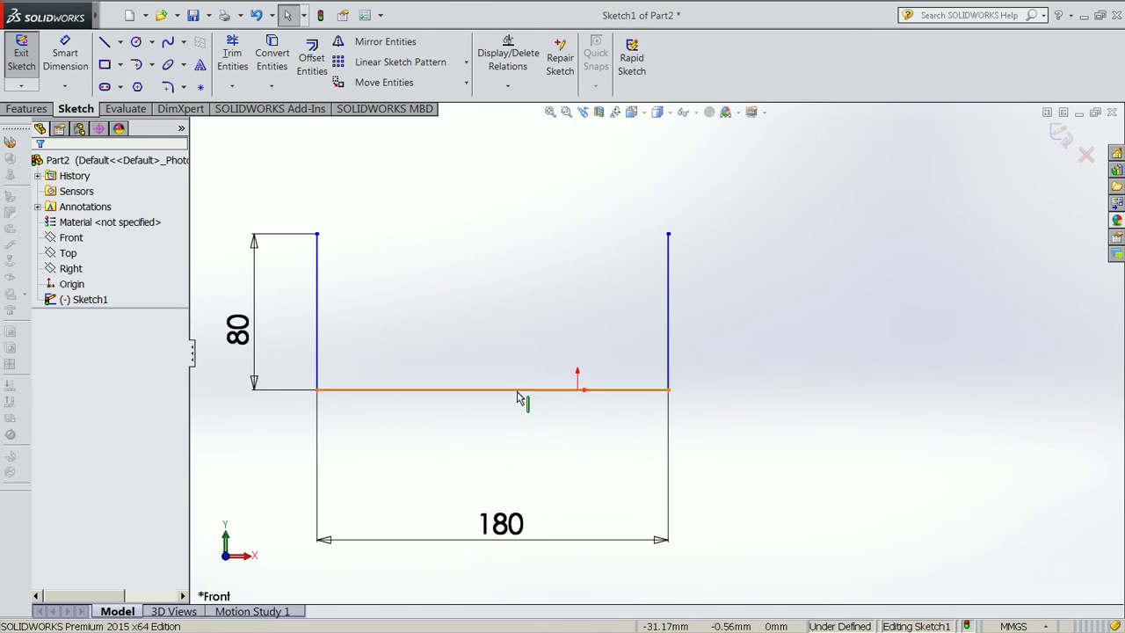
pyautogui.keyDown('ctrl'); pyautogui.click(577, 391); pyautogui.keyUp('ctrl')
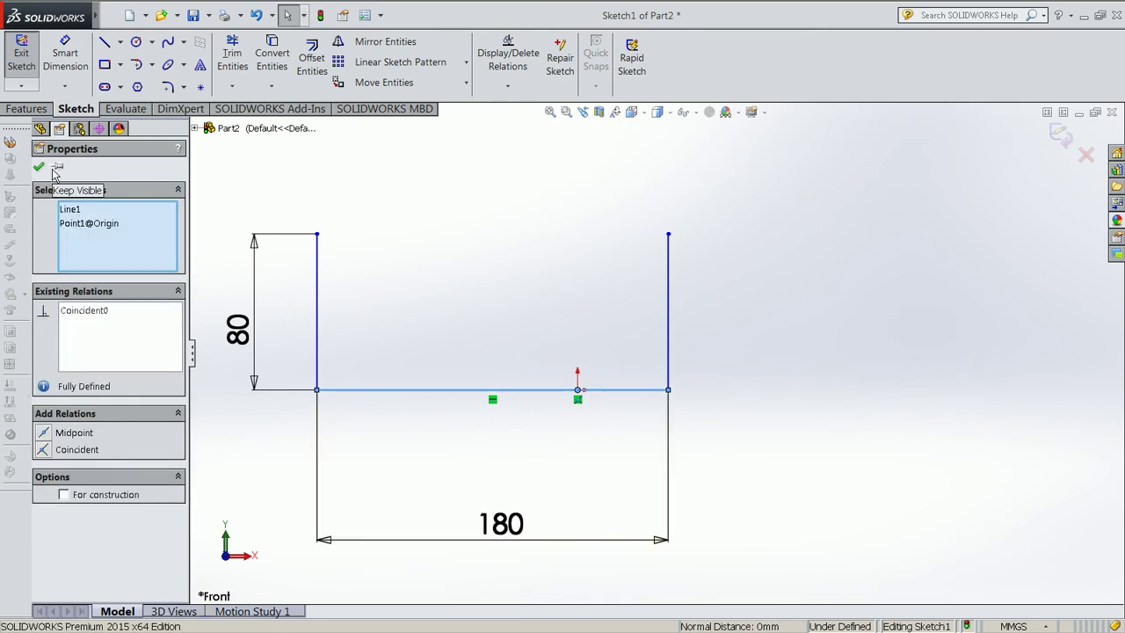
# Add a Midpoint relation placing the origin at the base line's centre, then close the panel
pyautogui.click(46, 435)
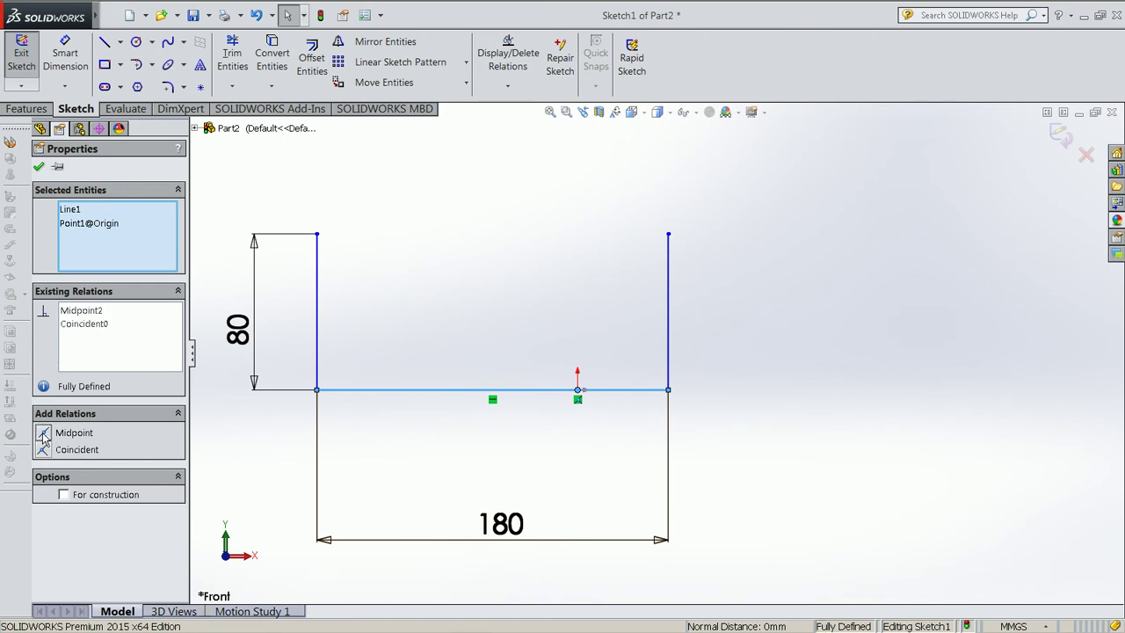
pyautogui.click(39, 168)
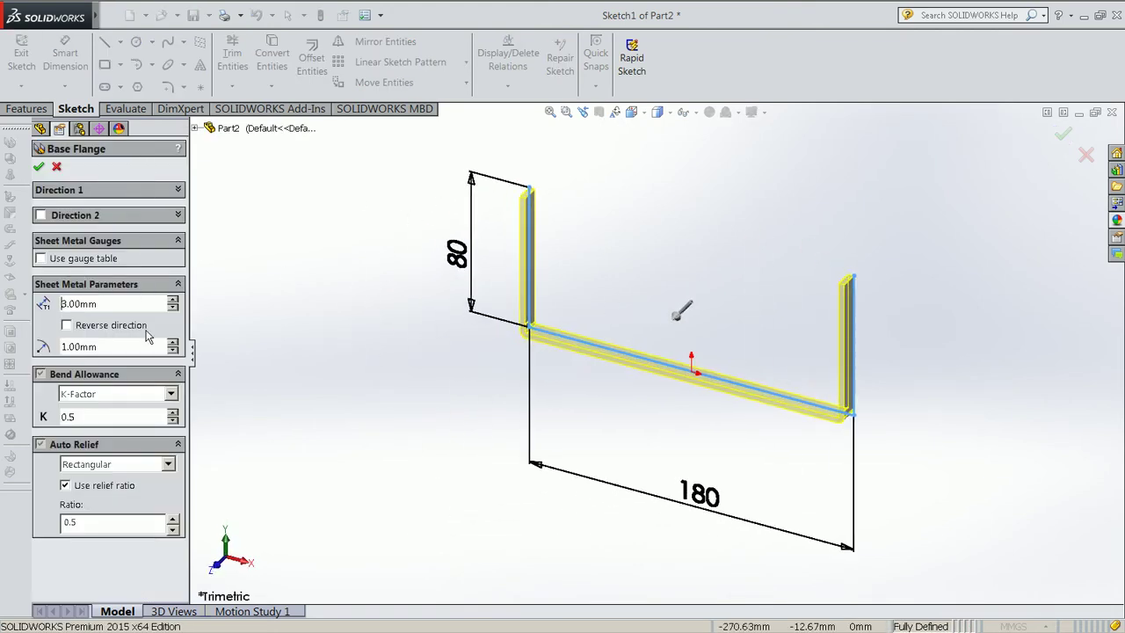
# Check the base flange's 3.00 mm thickness and 1.00 mm bend radius values
pyautogui.moveTo(110, 303); pyautogui.dragTo(43, 306)
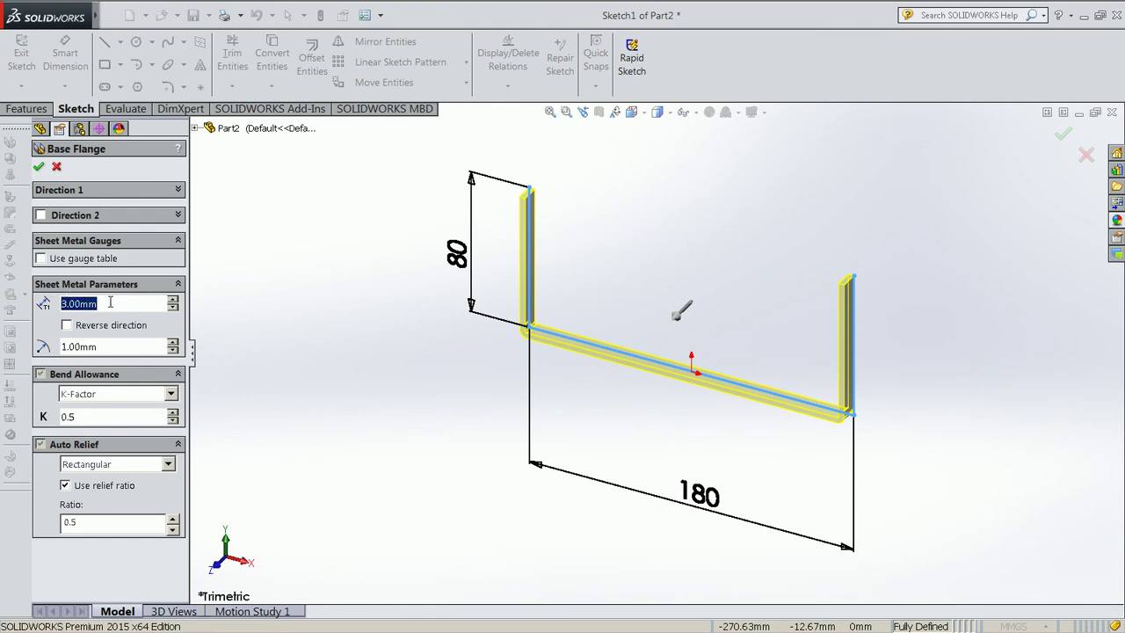
pyautogui.moveTo(81, 304); pyautogui.dragTo(58, 304)
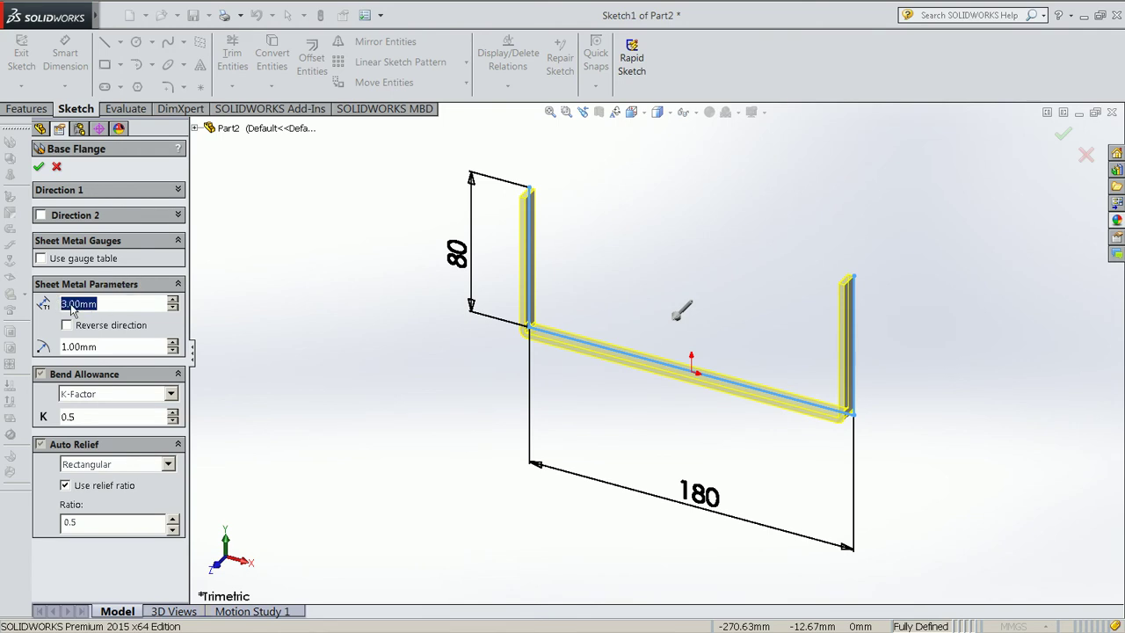
pyautogui.doubleClick(106, 348)
pyautogui.scroll(2, 568, 380)
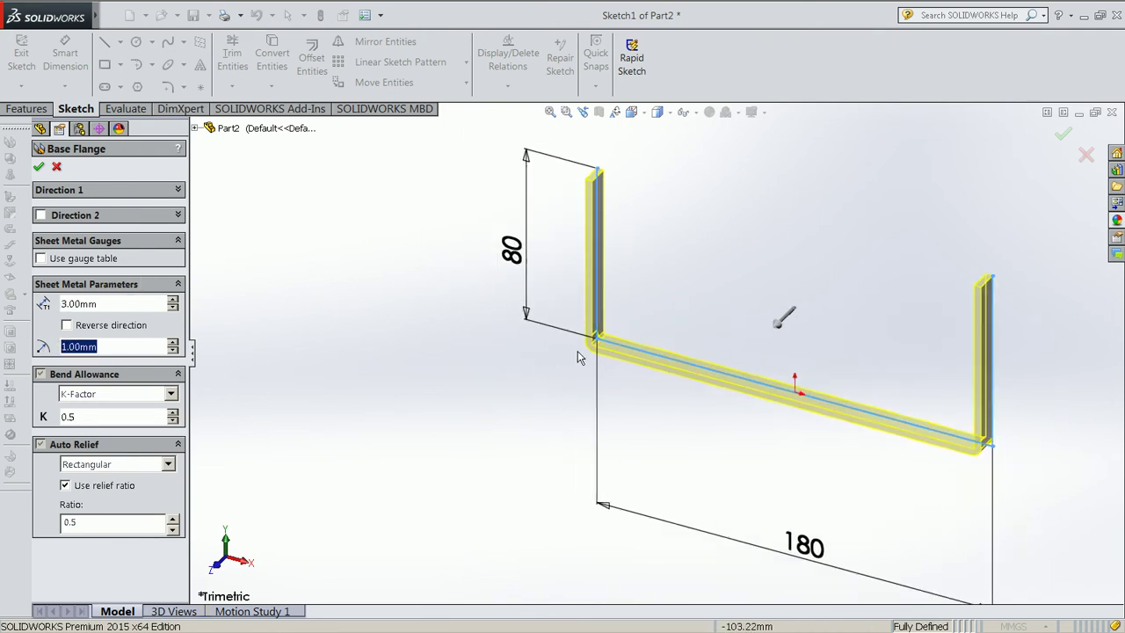
pyautogui.scroll(-3, 584, 343)
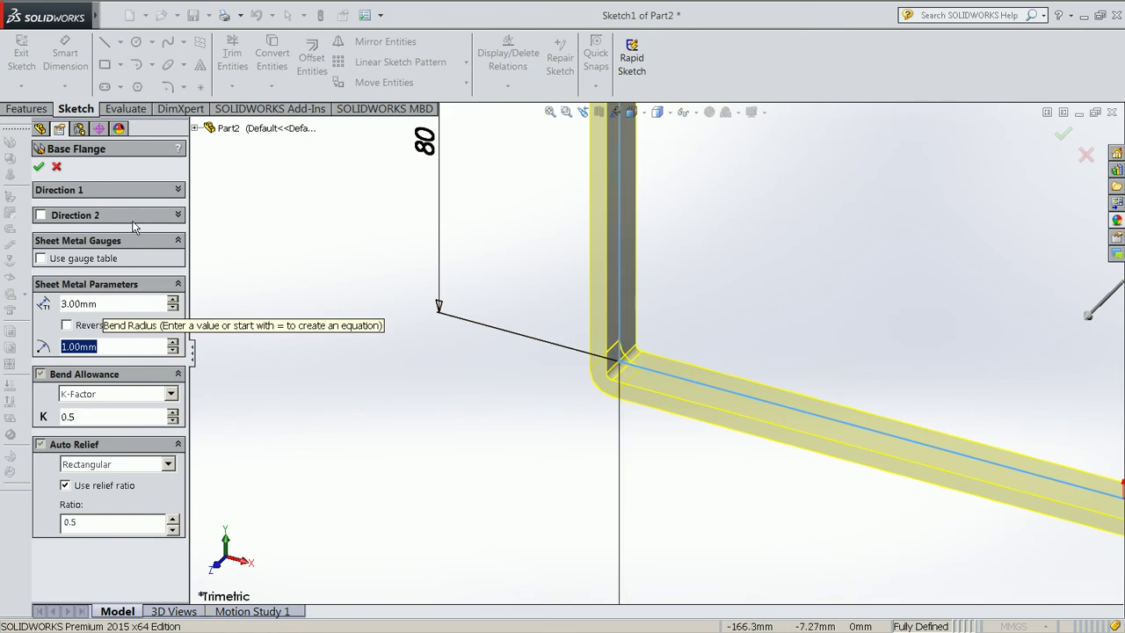
# Show the flange depth setting, then orbit and fit the U-shaped flange preview
pyautogui.click(132, 192)
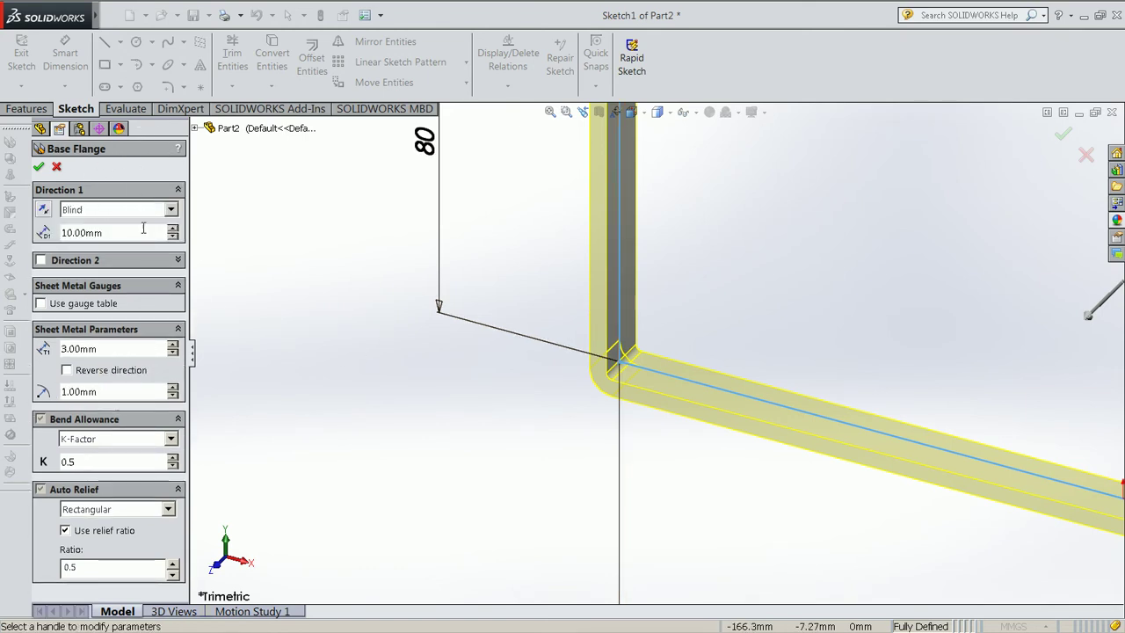
pyautogui.click(143, 229)
pyautogui.moveTo(553, 301); pyautogui.dragTo(914, 397, button='middle')
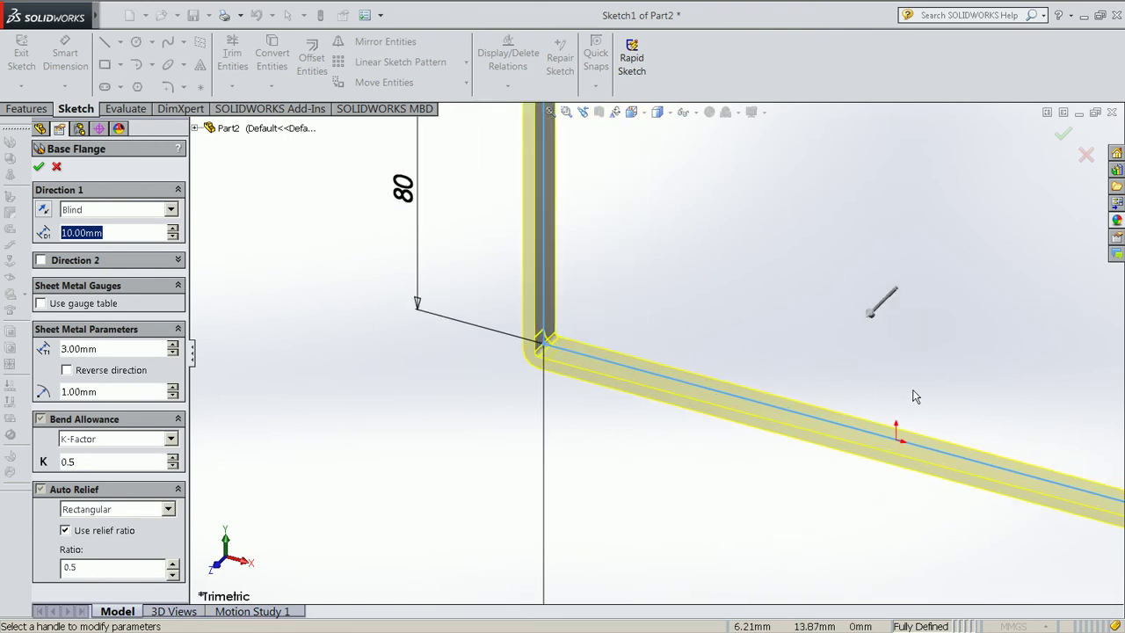
pyautogui.scroll(-2, 875, 313)
pyautogui.press('f')
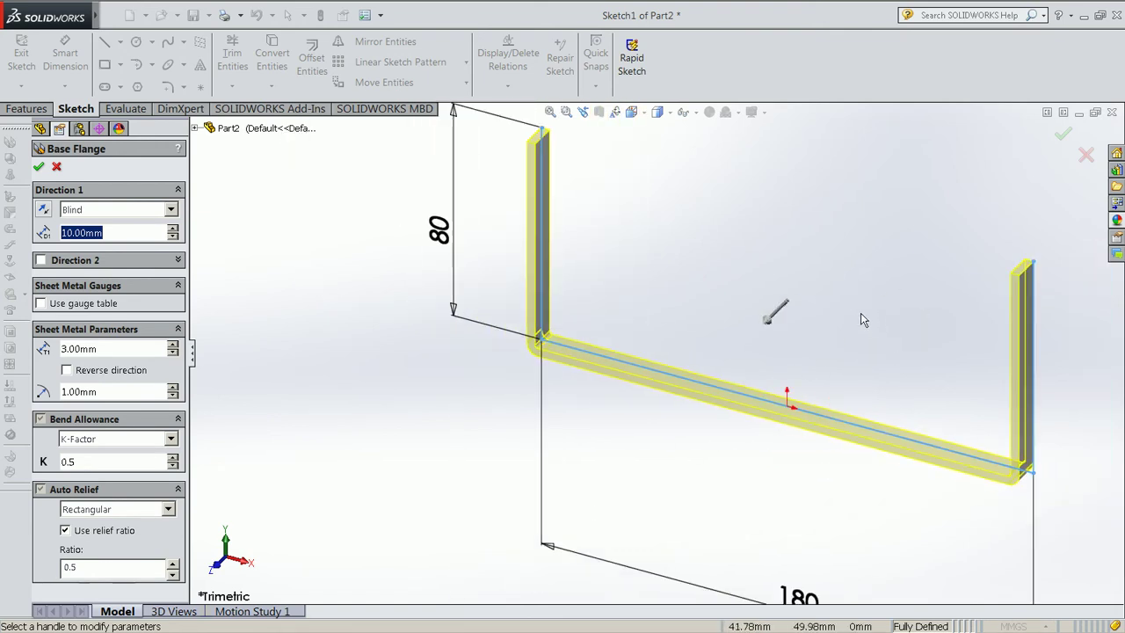
pyautogui.scroll(1, 765, 327)
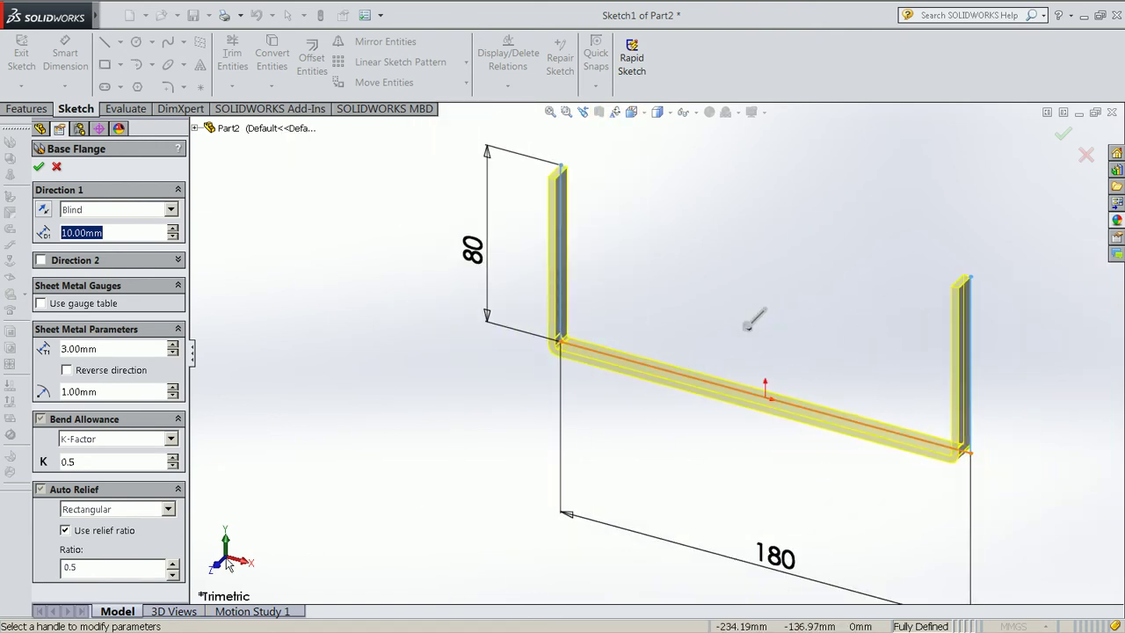
# Bring up the tutorial to compare its flange steps: Depth 75, Thickness 3, Bend Radius 1
pyautogui.press('super')
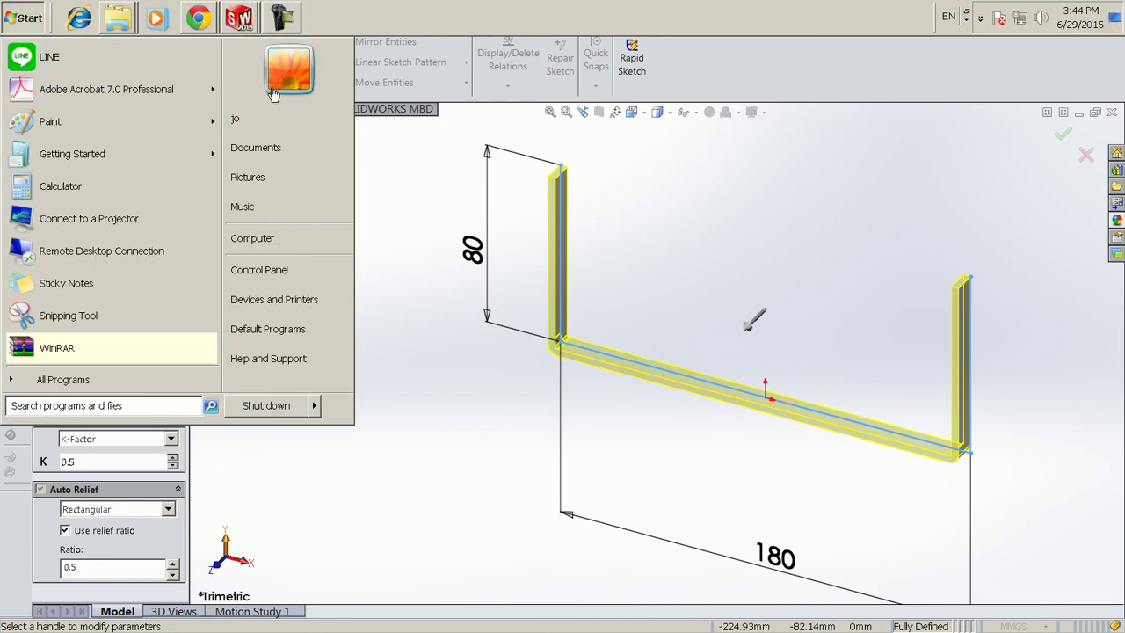
pyautogui.click(241, 20)
pyautogui.click(246, 55)
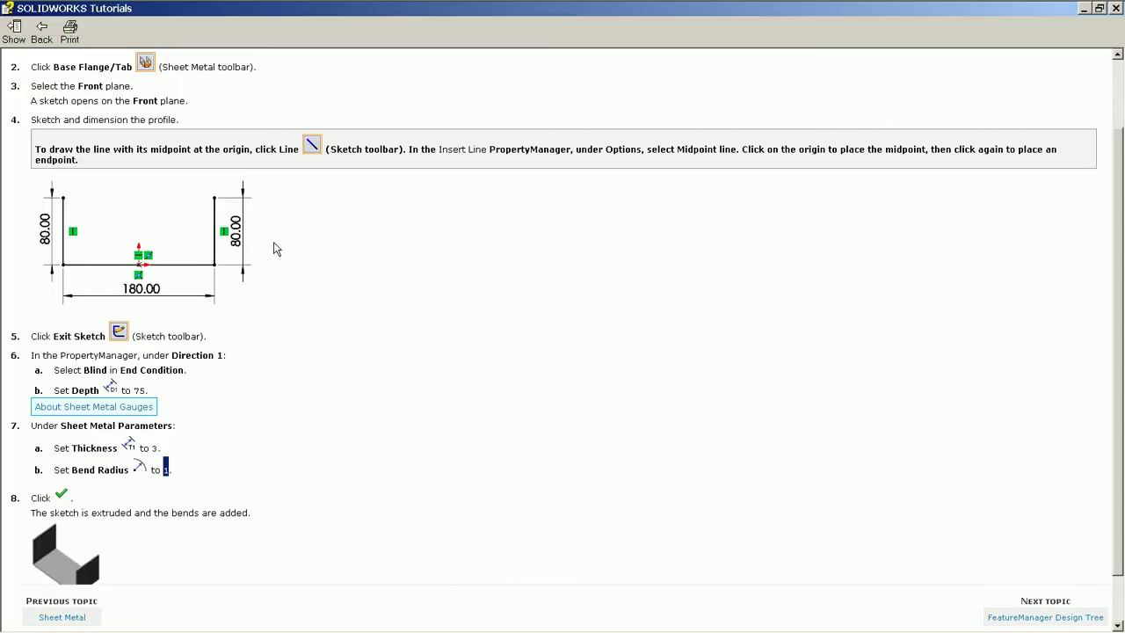
pyautogui.scroll(-1, 242, 425)
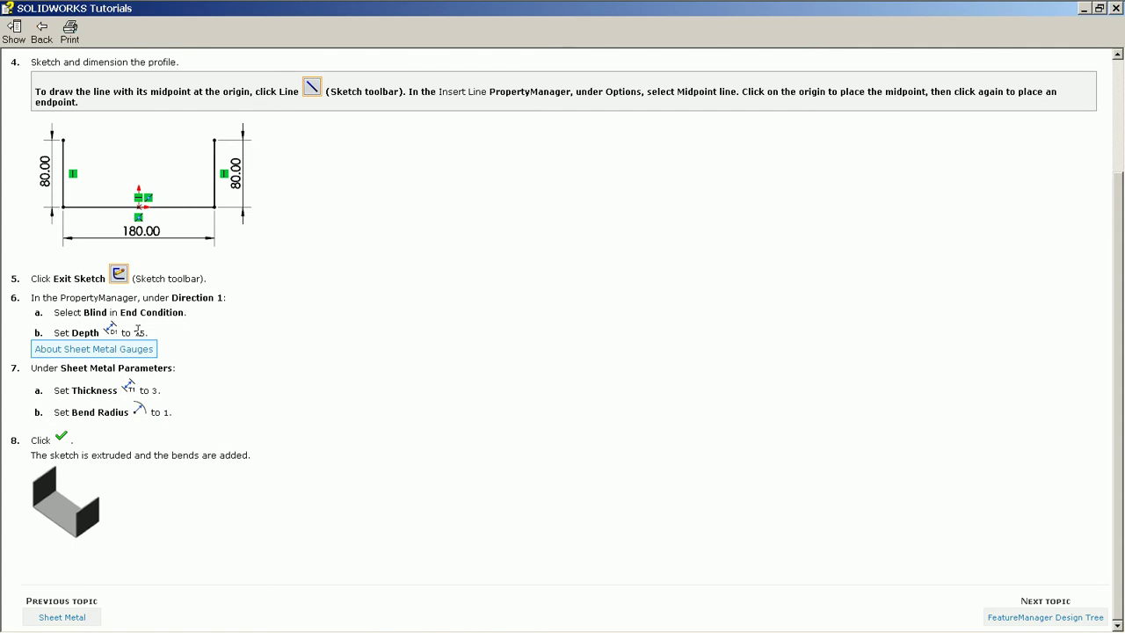
# Set the base flange depth to 75 mm and accept the feature
pyautogui.click(1083, 10)
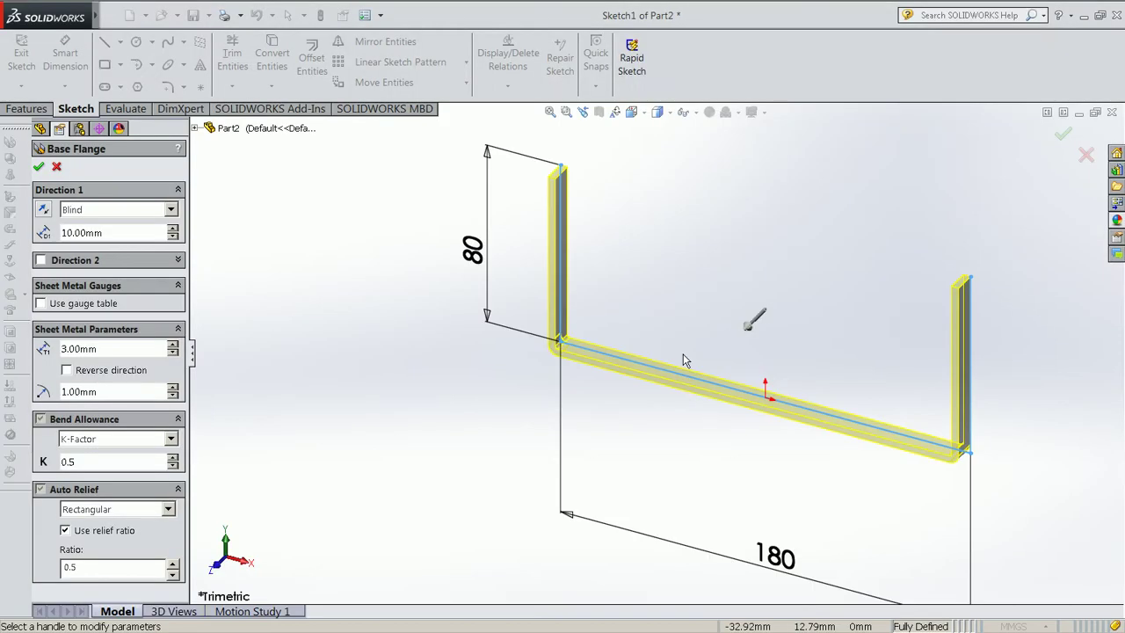
pyautogui.doubleClick(113, 228)
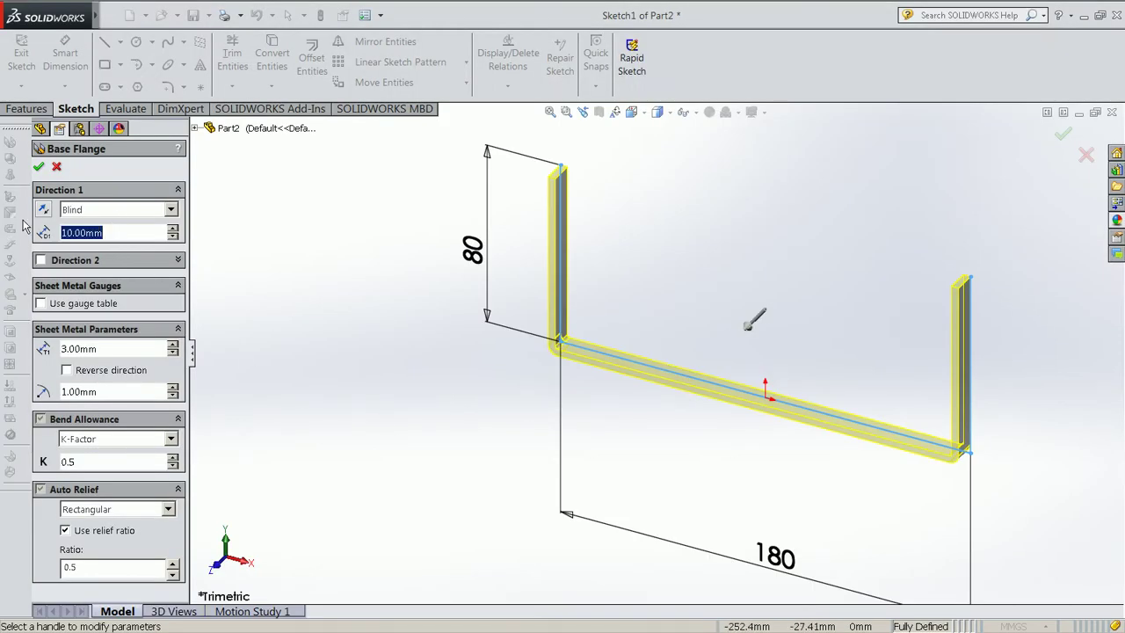
pyautogui.write('75')
pyautogui.press('Return')
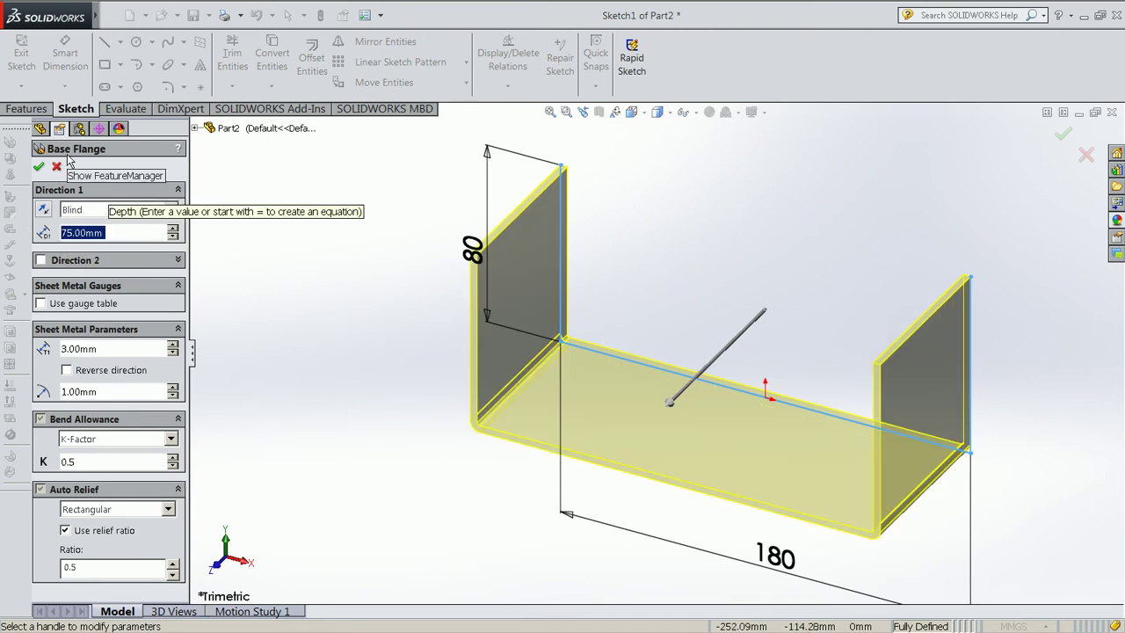
pyautogui.click(40, 167)
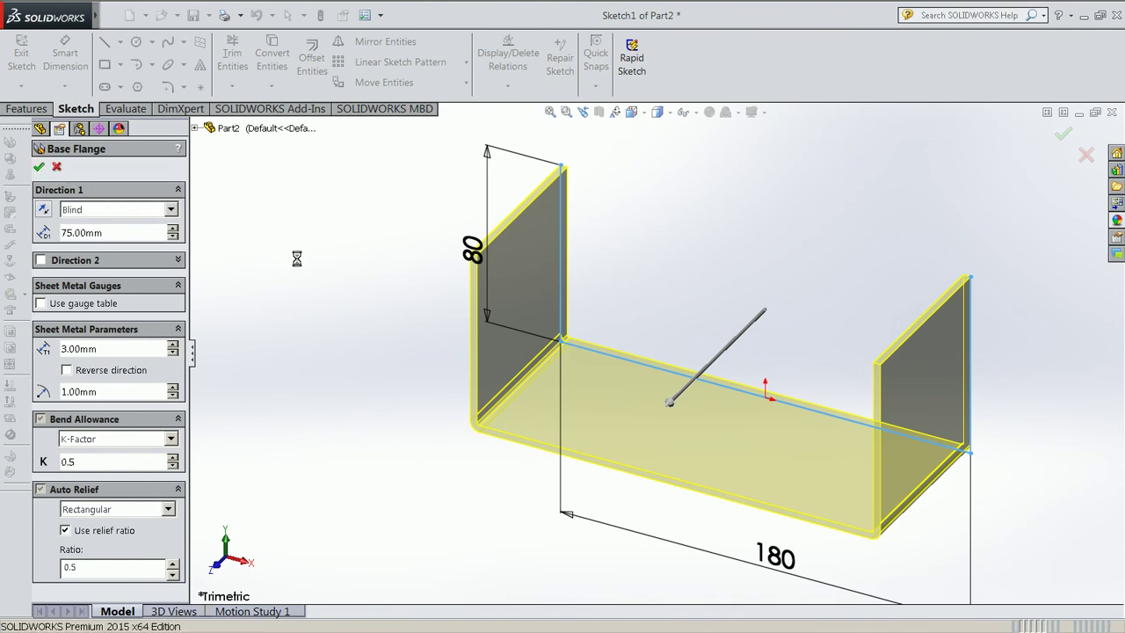
# Inspect the Sheet-Metal, Base-Flange1 and Flat-Pattern items in the FeatureManager tree
pyautogui.click(102, 349)
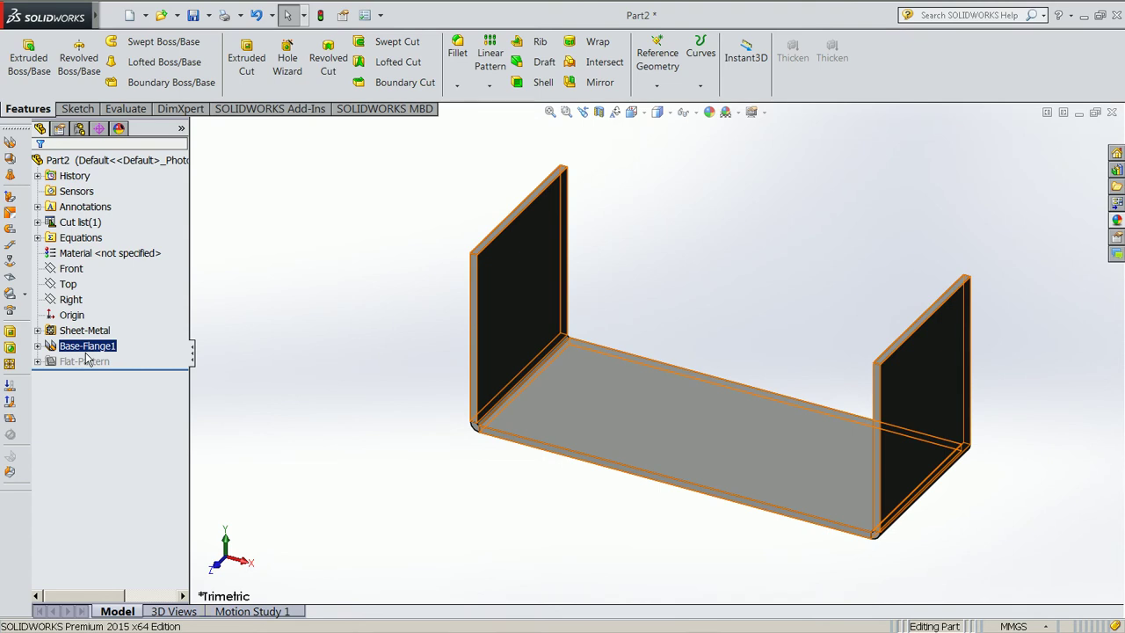
pyautogui.click(95, 330)
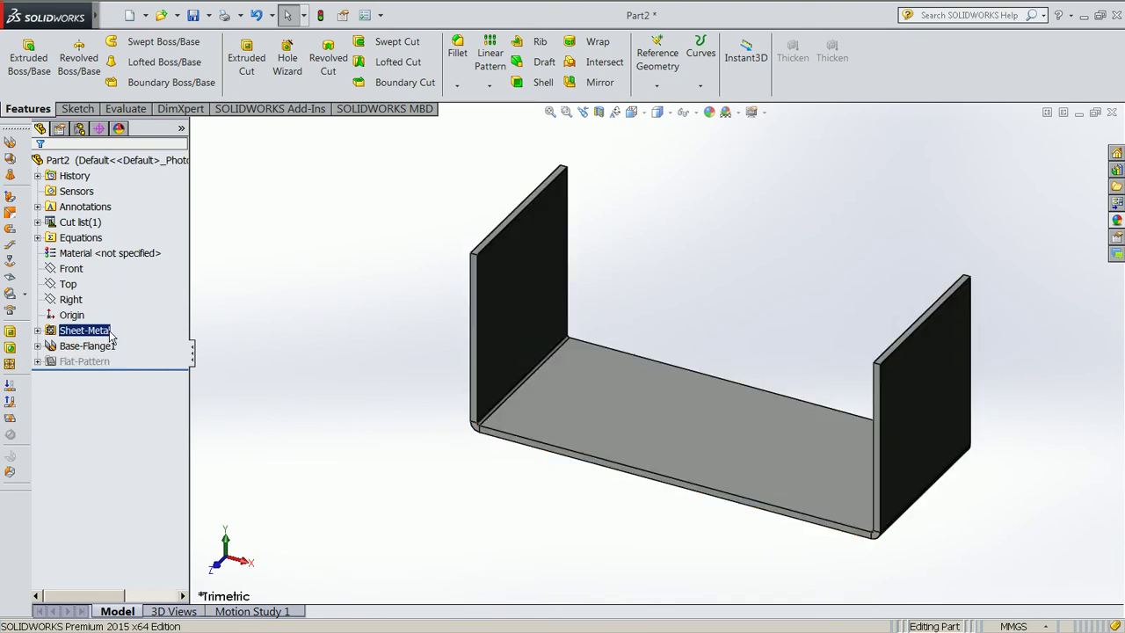
pyautogui.click(104, 334)
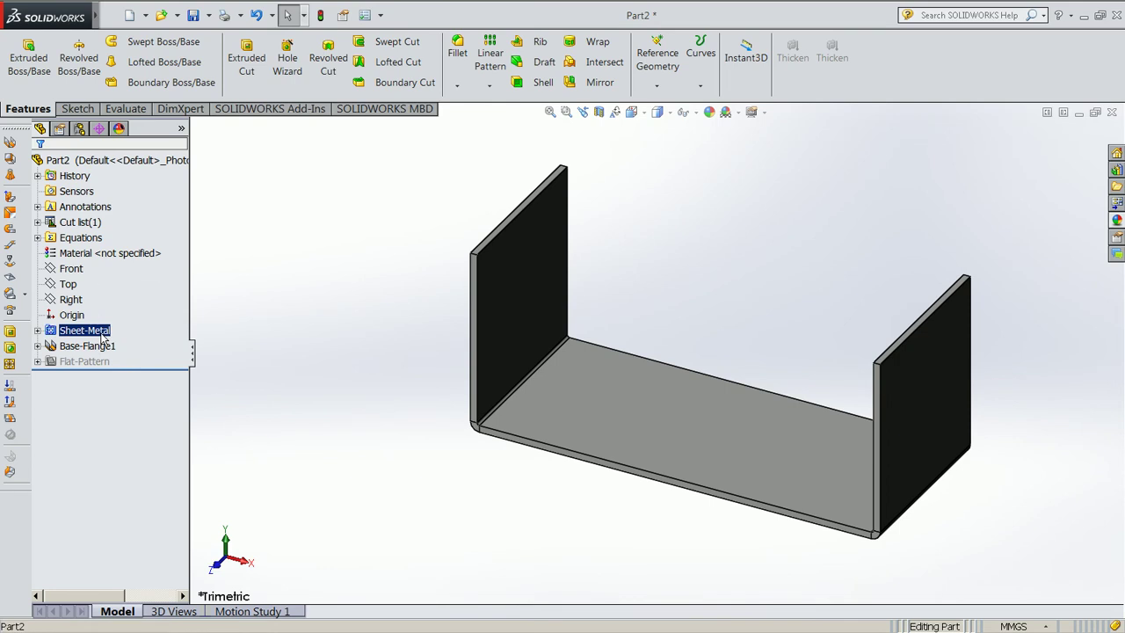
pyautogui.click(98, 347)
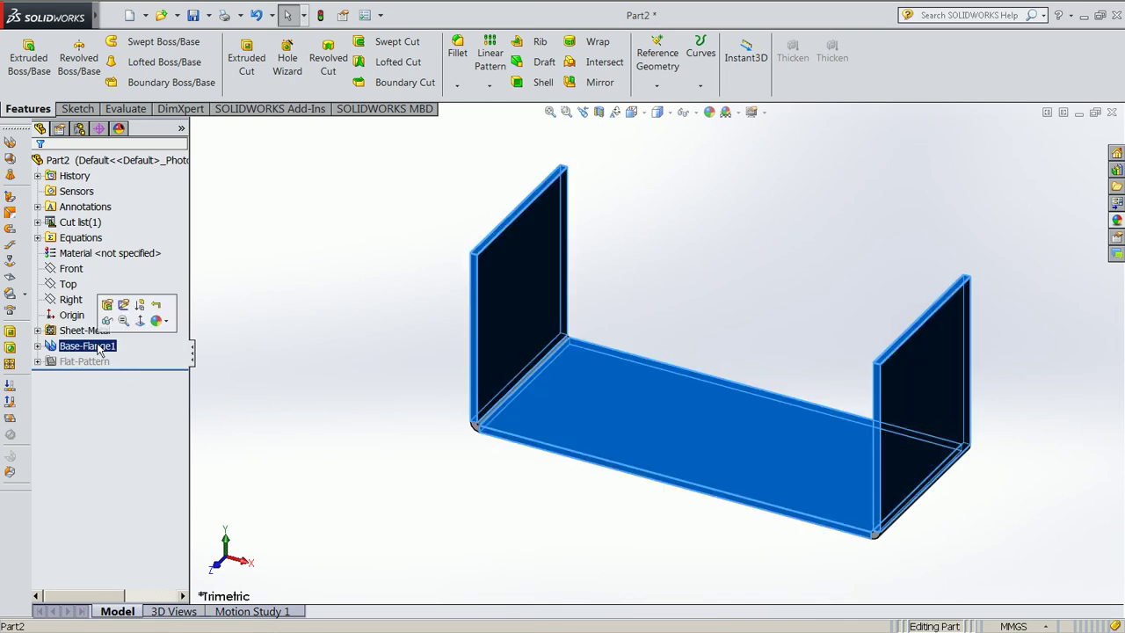
pyautogui.click(100, 348)
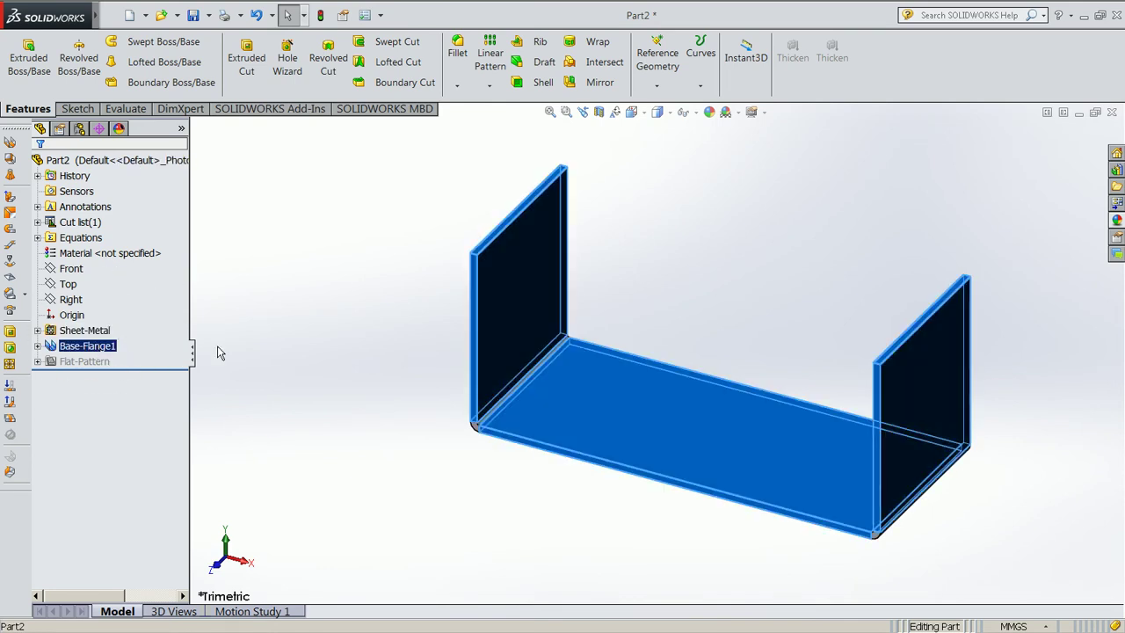
pyautogui.click(163, 357)
pyautogui.click(92, 362)
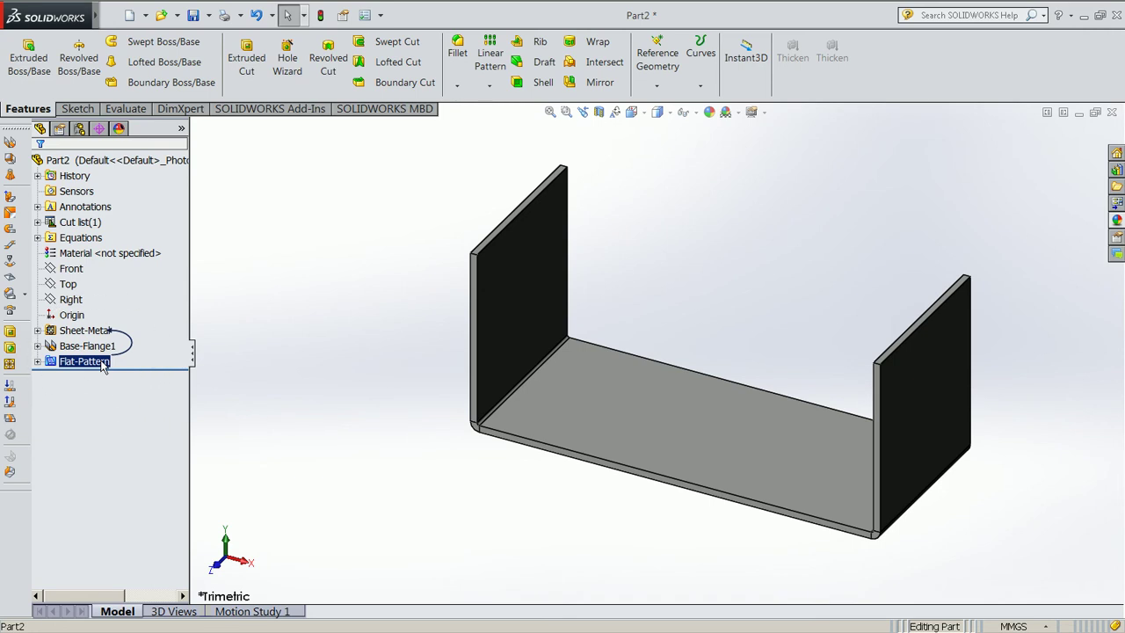
# Unsuppress Flat-Pattern1 to show the tray as a flat sheet
pyautogui.click(37, 362)
pyautogui.click(100, 377)
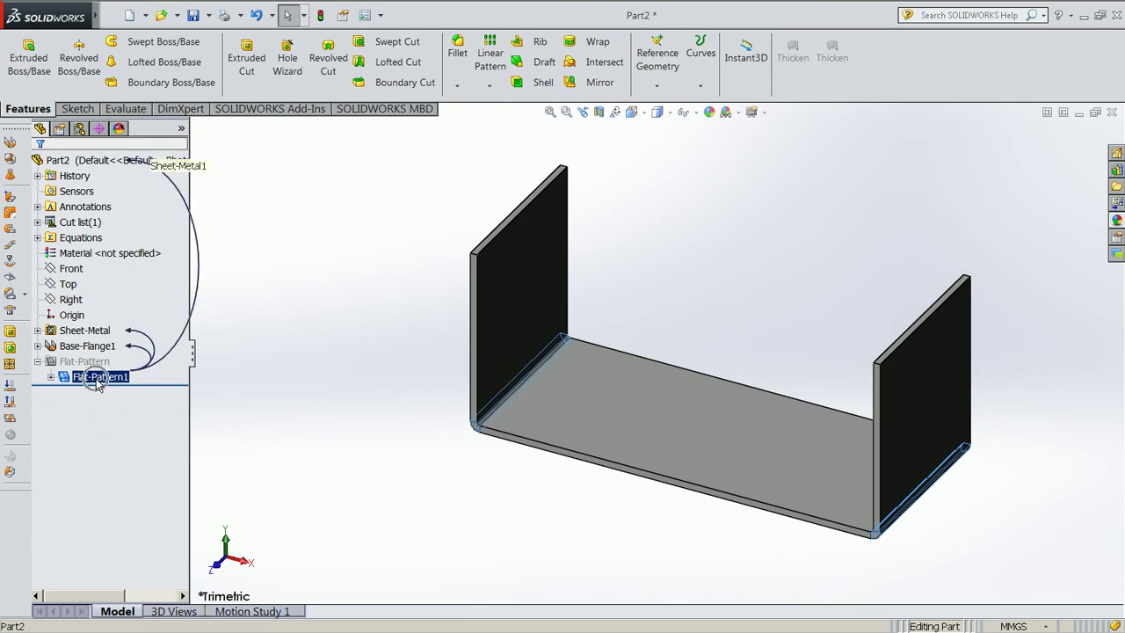
pyautogui.rightClick(98, 384)
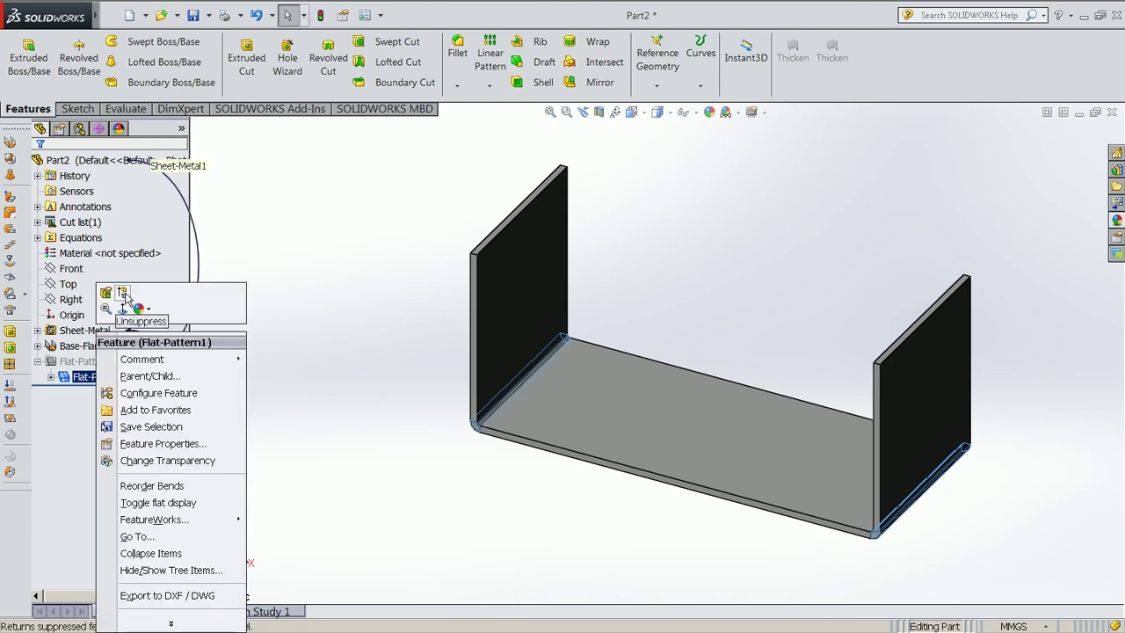
pyautogui.click(123, 296)
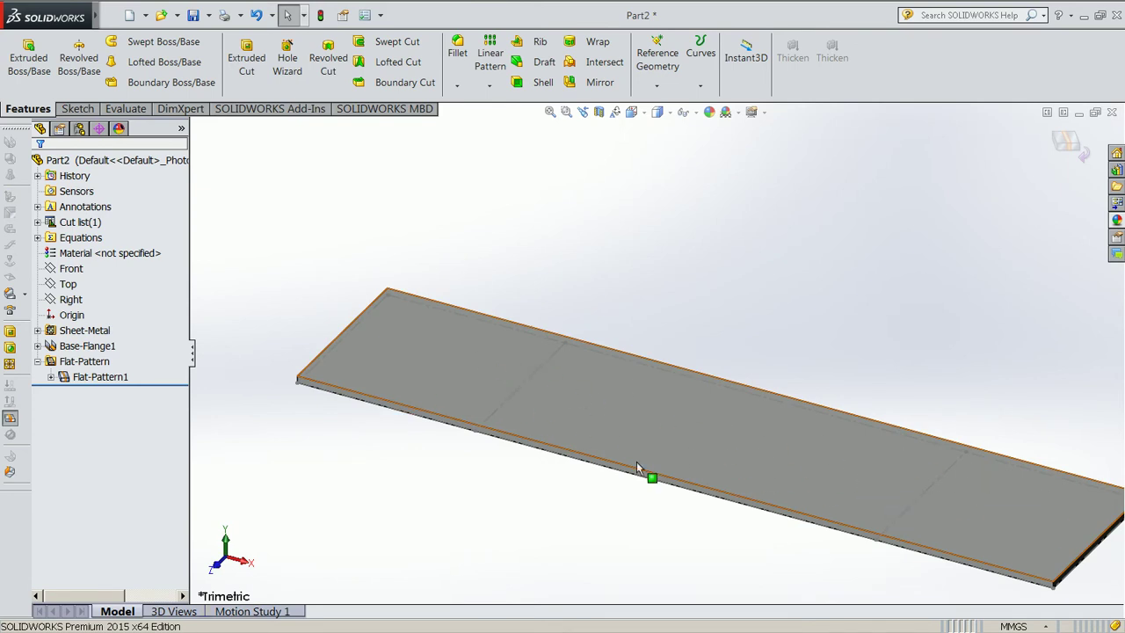
# Suppress Flat-Pattern1 to refold the tray and switch to Isometric view
pyautogui.click(85, 378)
pyautogui.rightClick(84, 378)
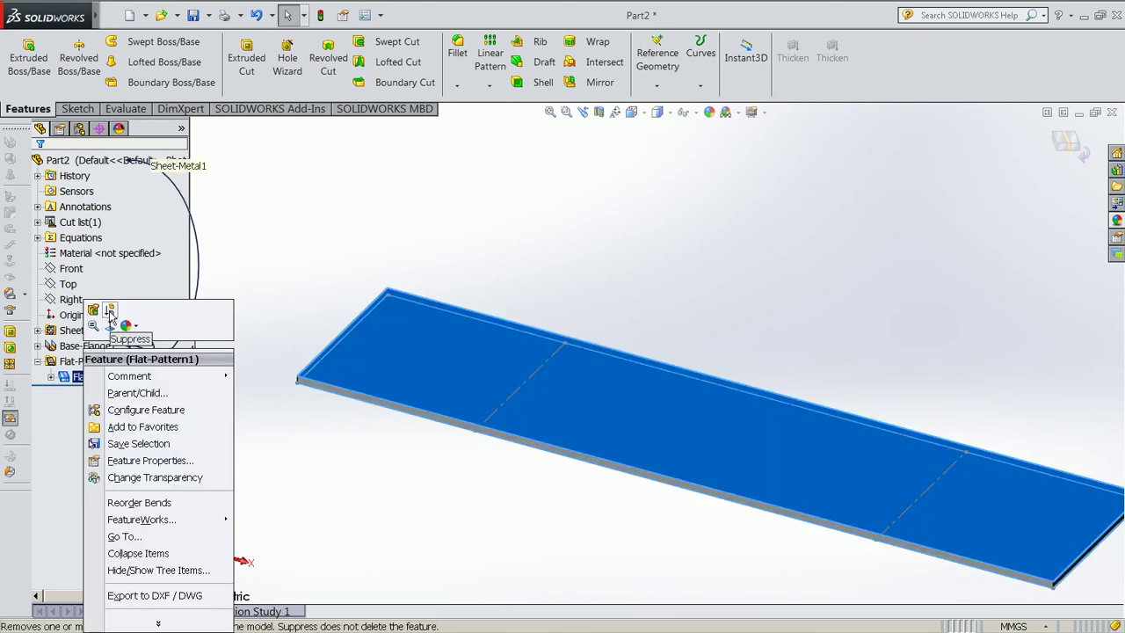
pyautogui.click(109, 313)
pyautogui.hotkey('ctrl', '7')
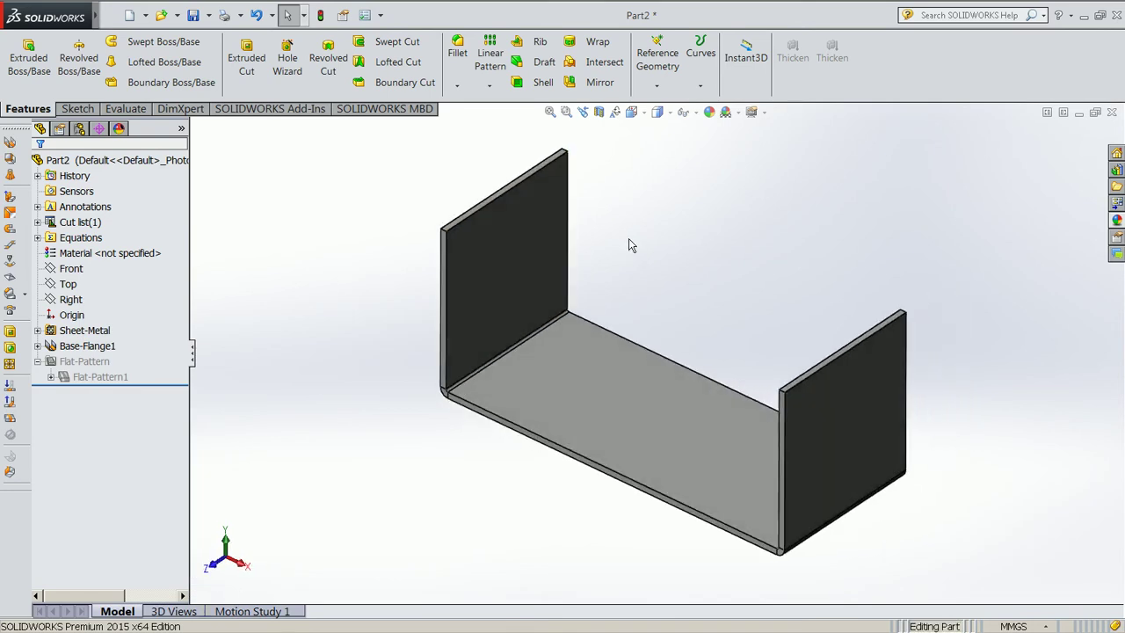
pyautogui.press('super')
# Page the tutorial ahead to Adding a Miter Flange, skim its first steps, then hide it
pyautogui.click(239, 17)
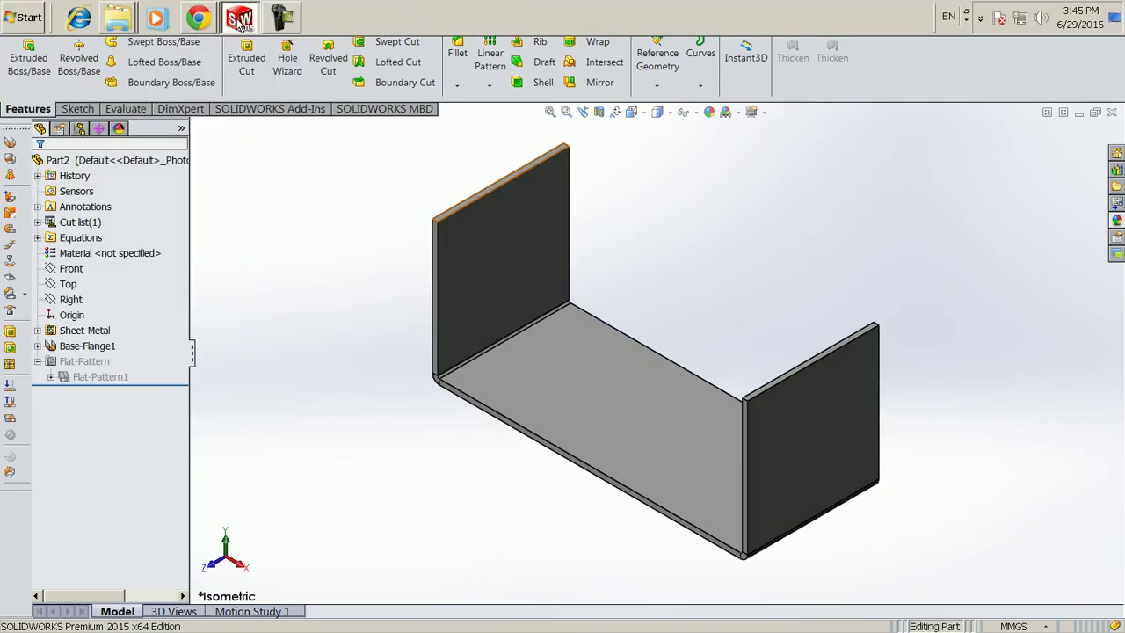
pyautogui.click(255, 55)
pyautogui.scroll(2, 267, 387)
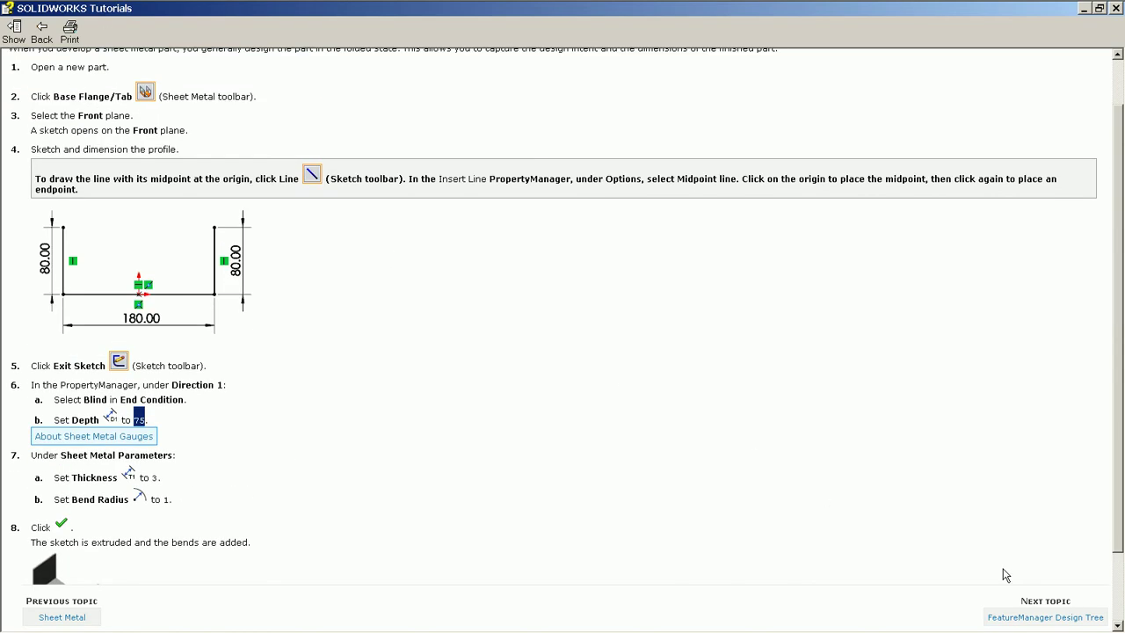
pyautogui.click(1037, 617)
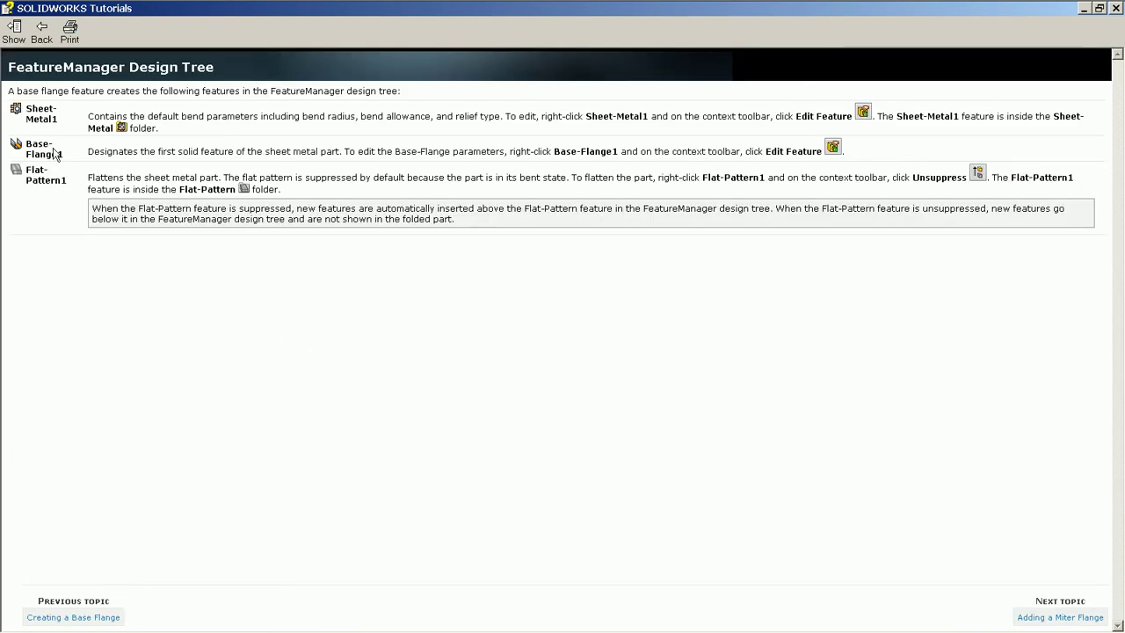
pyautogui.click(1083, 621)
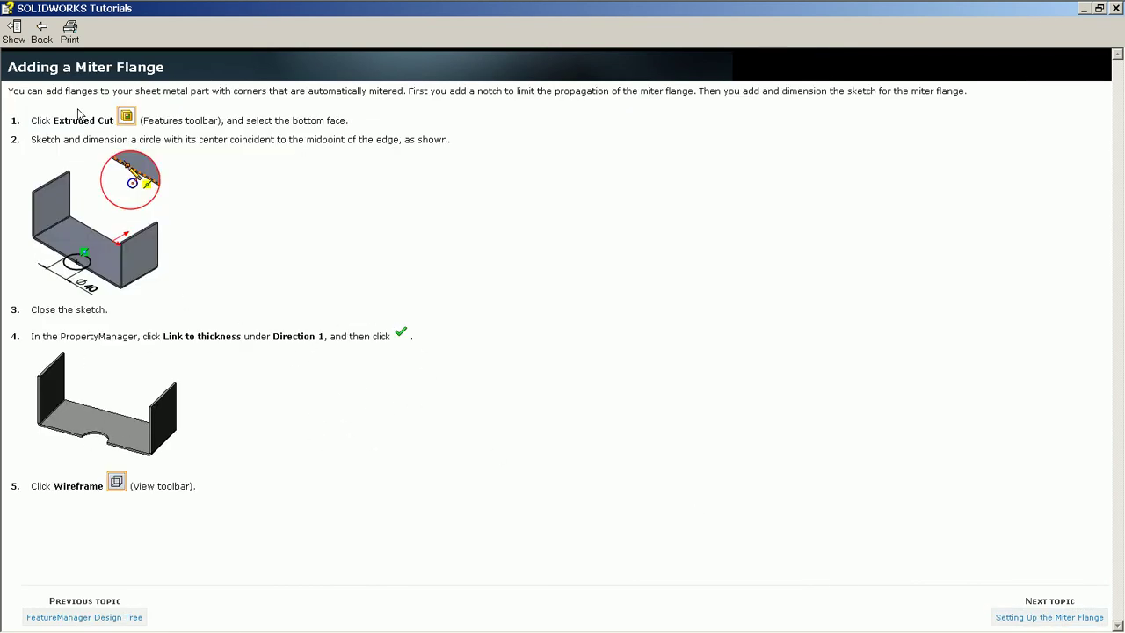
pyautogui.moveTo(56, 117); pyautogui.dragTo(130, 139)
pyautogui.click(449, 188)
pyautogui.click(1082, 8)
# Sketch a 40 mm diameter circle on the tray's bottom face, centred on its front edge midpoint
pyautogui.click(613, 419)
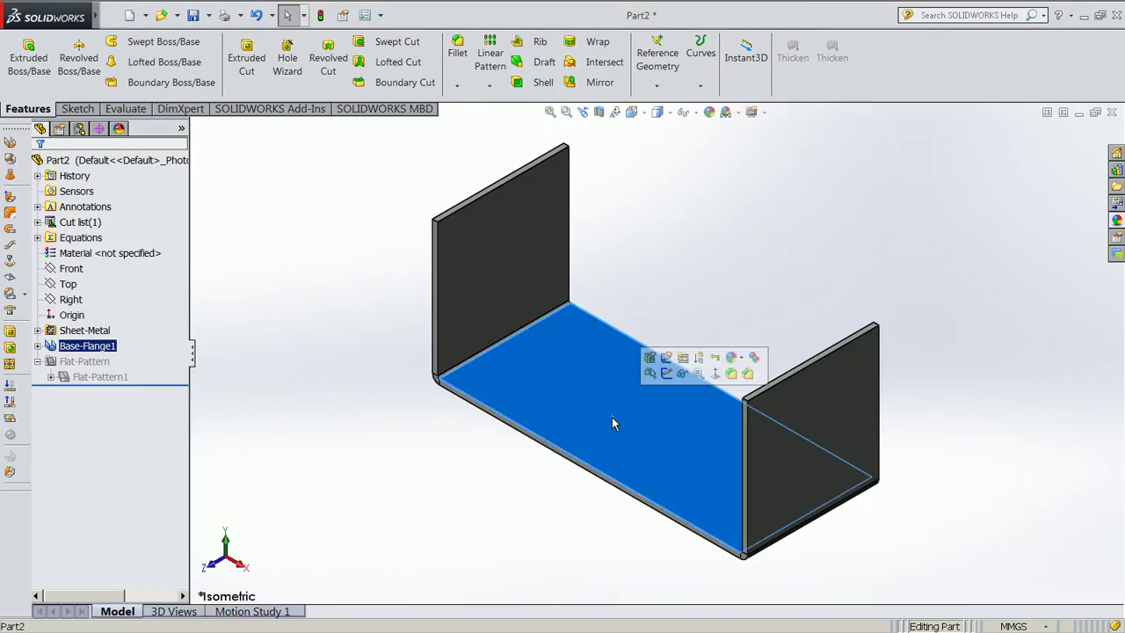
pyautogui.hotkey('ctrl', '8')
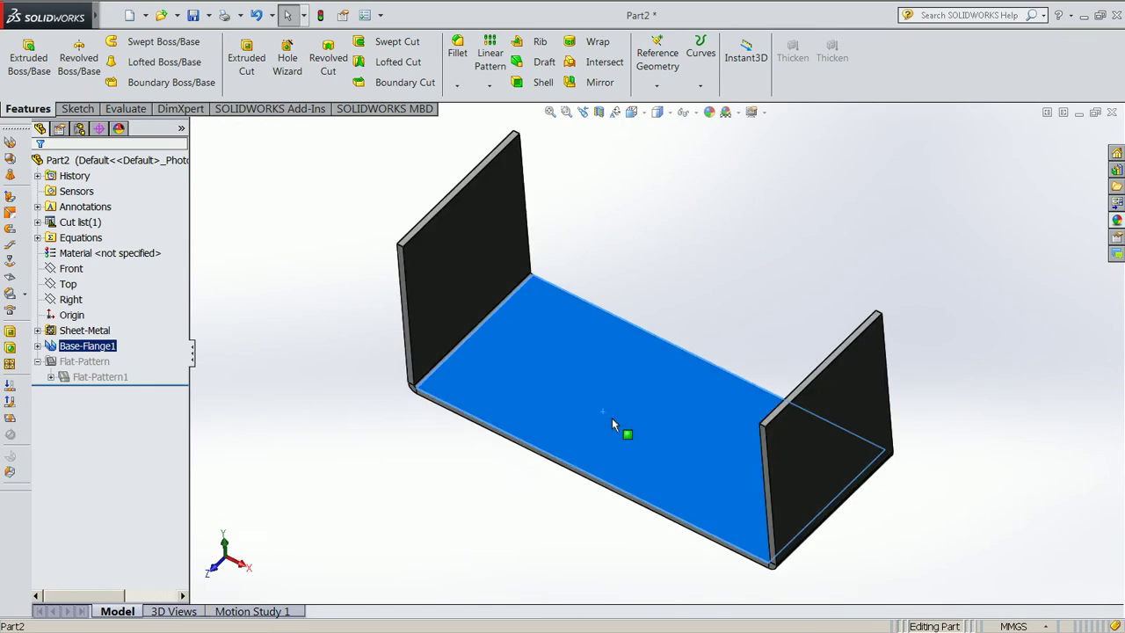
pyautogui.click(246, 54)
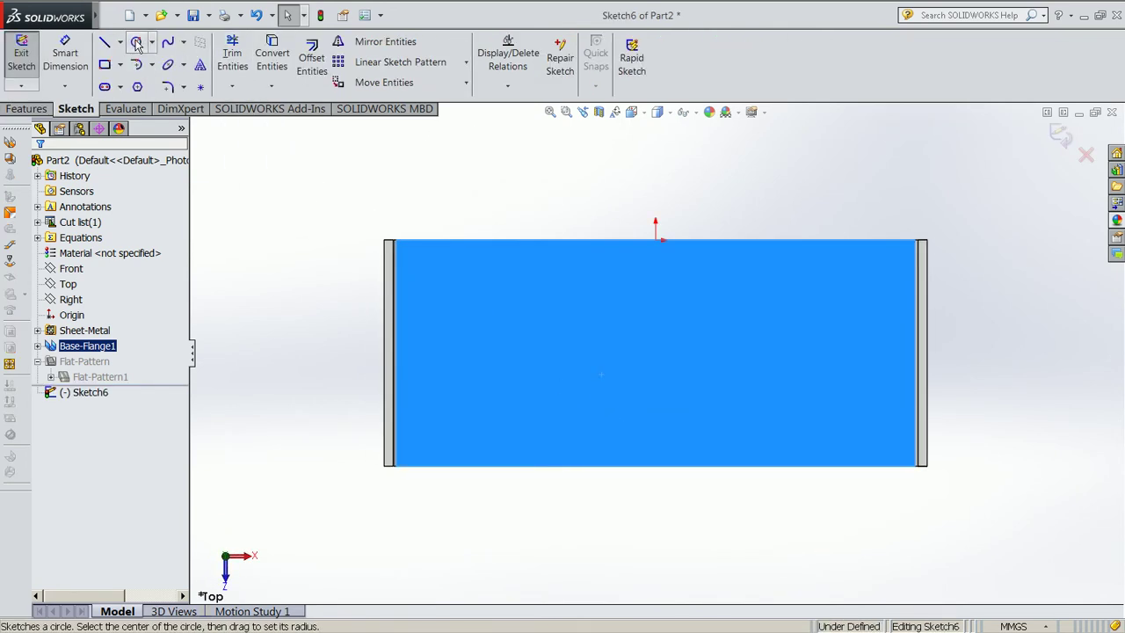
pyautogui.click(136, 42)
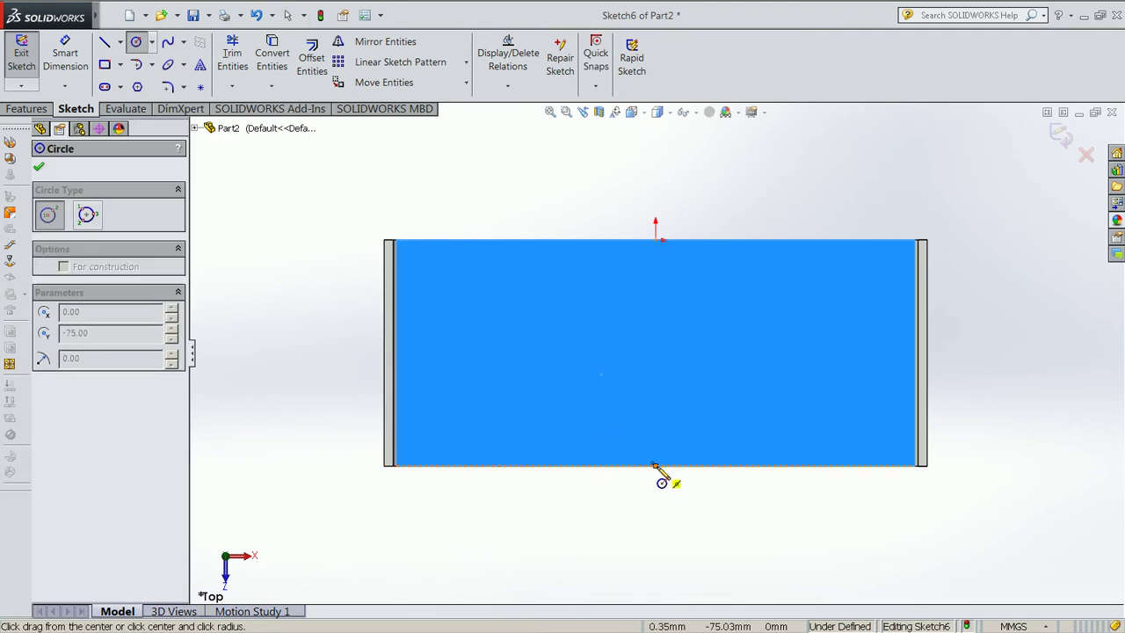
pyautogui.click(655, 466)
pyautogui.click(698, 466)
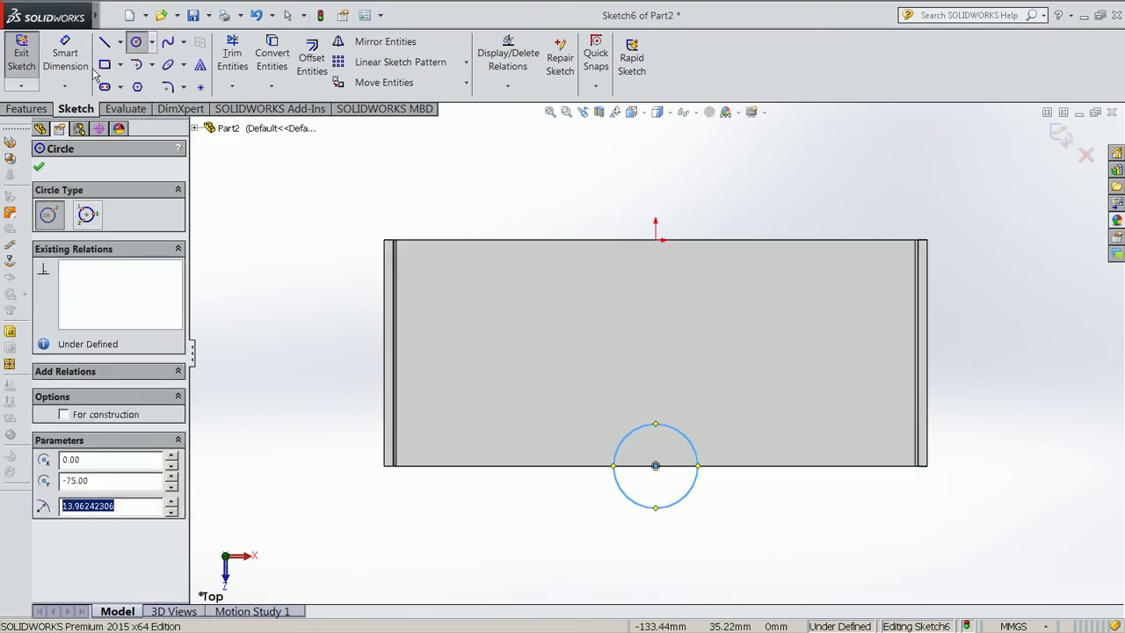
pyautogui.click(65, 53)
pyautogui.click(697, 494)
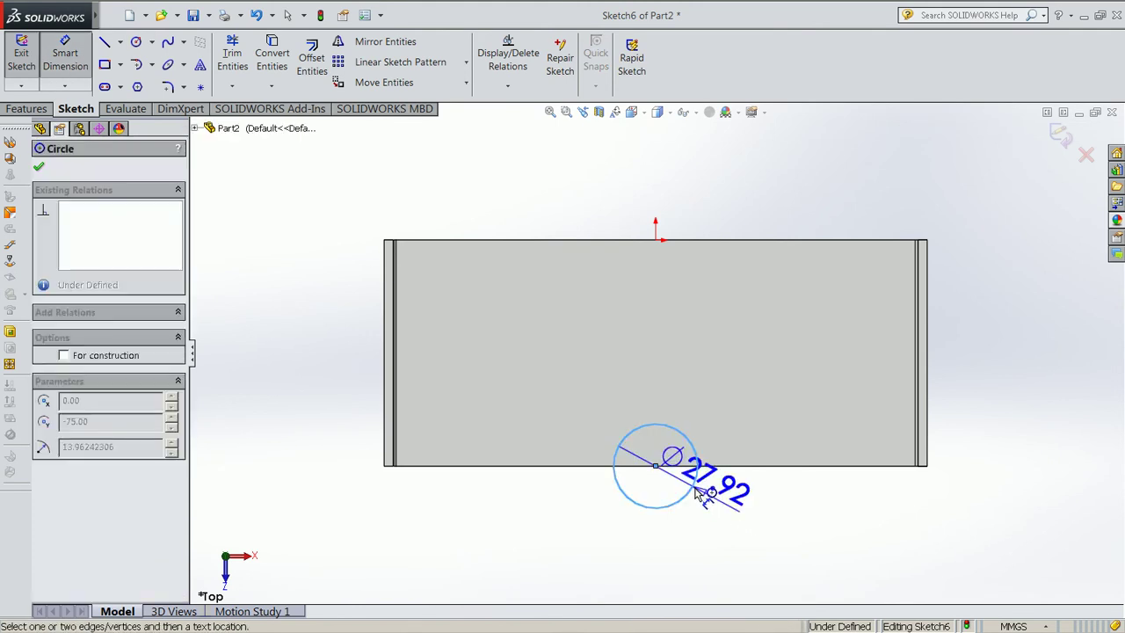
pyautogui.click(778, 518)
pyautogui.write('40')
pyautogui.press('Return')
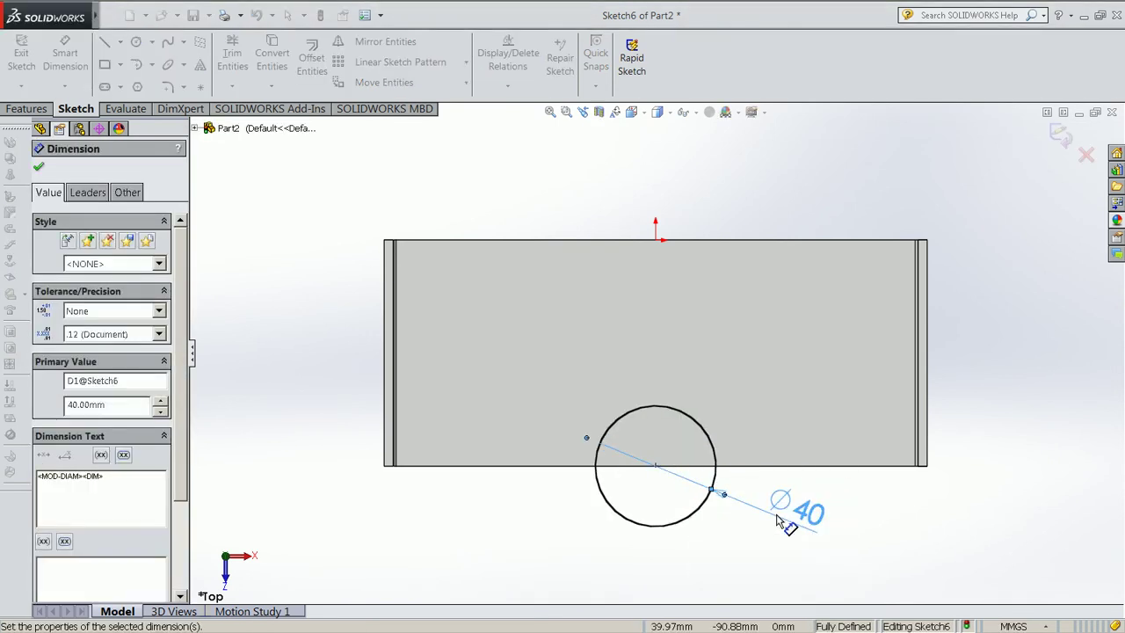
pyautogui.click(783, 553)
# Extrude-cut the circle Through All, creating Cut-Extrude1's semicircular notch
pyautogui.hotkey('ctrl', '7')
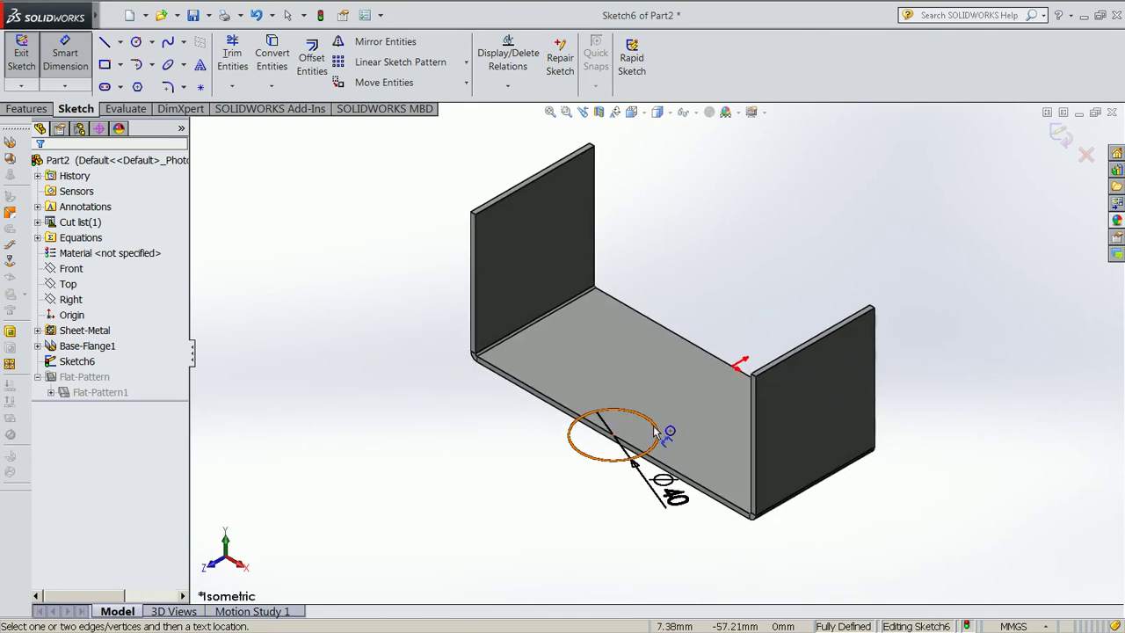
pyautogui.scroll(-3, 656, 432)
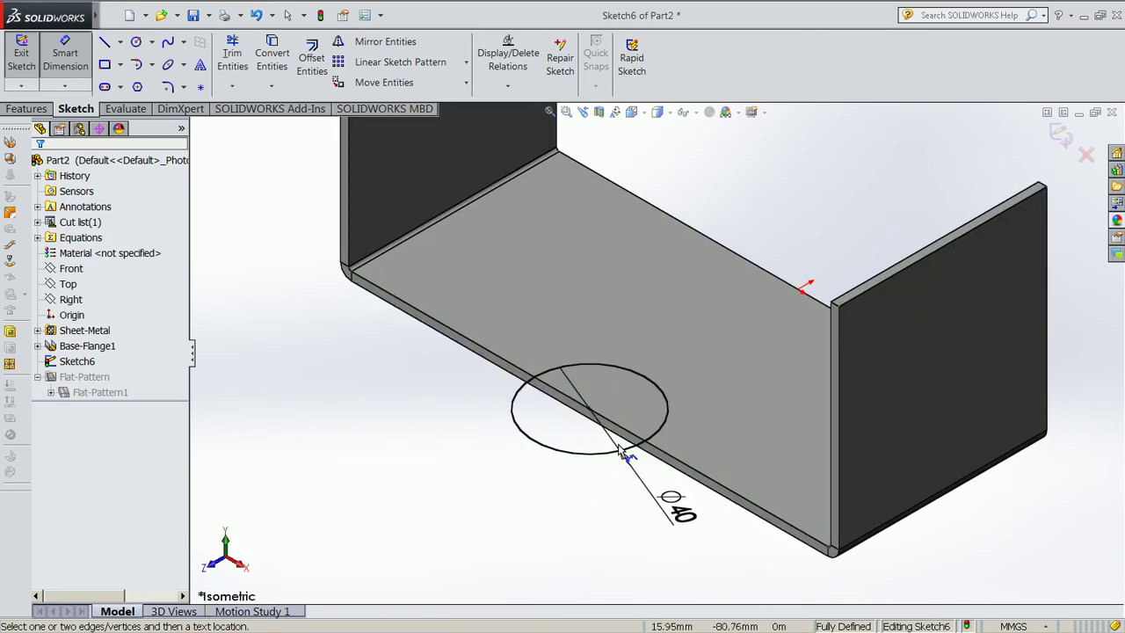
pyautogui.click(25, 60)
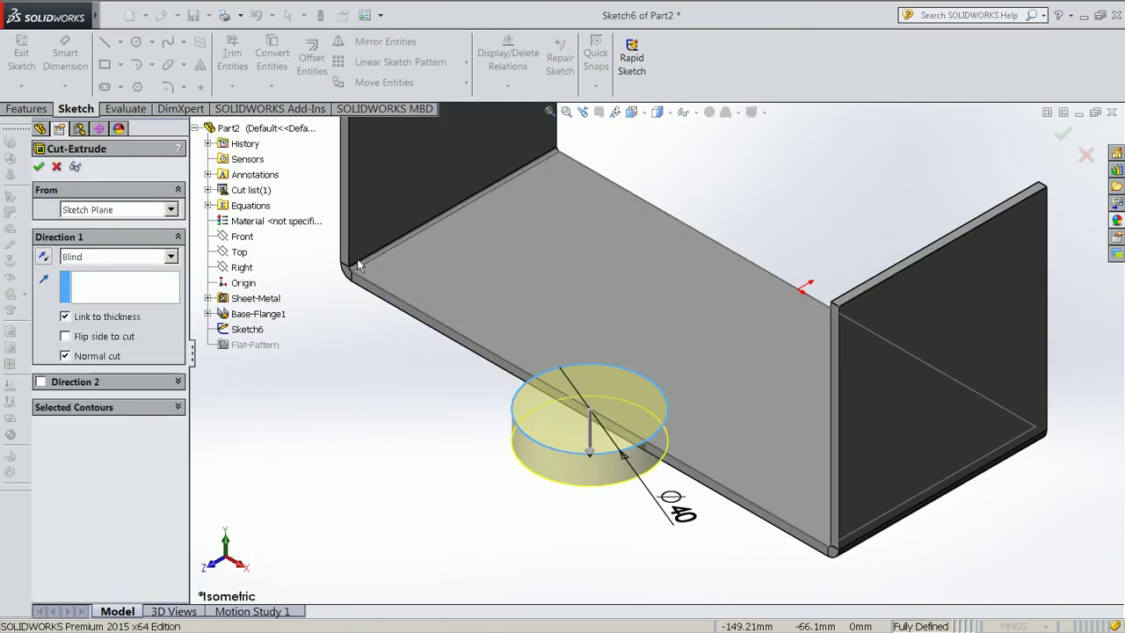
pyautogui.click(126, 258)
pyautogui.click(122, 286)
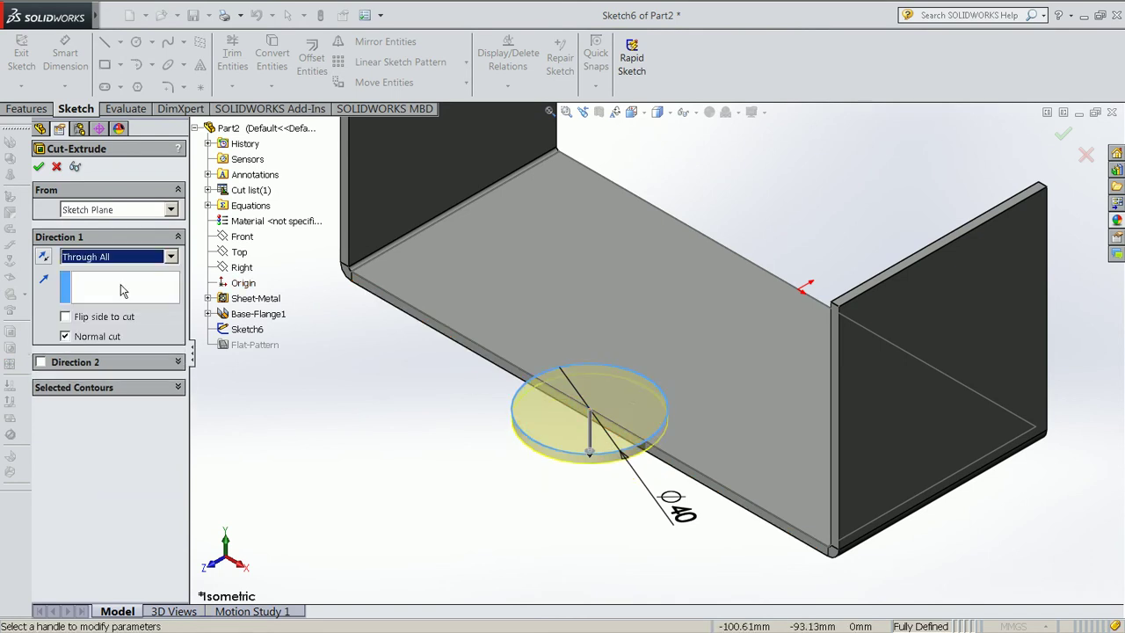
pyautogui.click(40, 167)
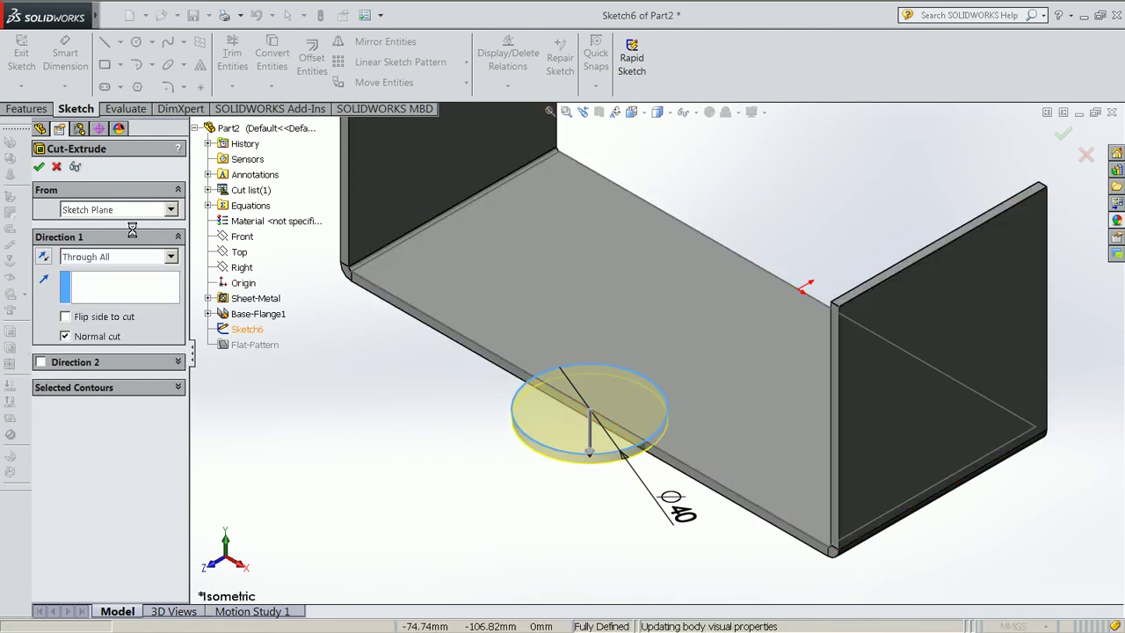
pyautogui.press('f')
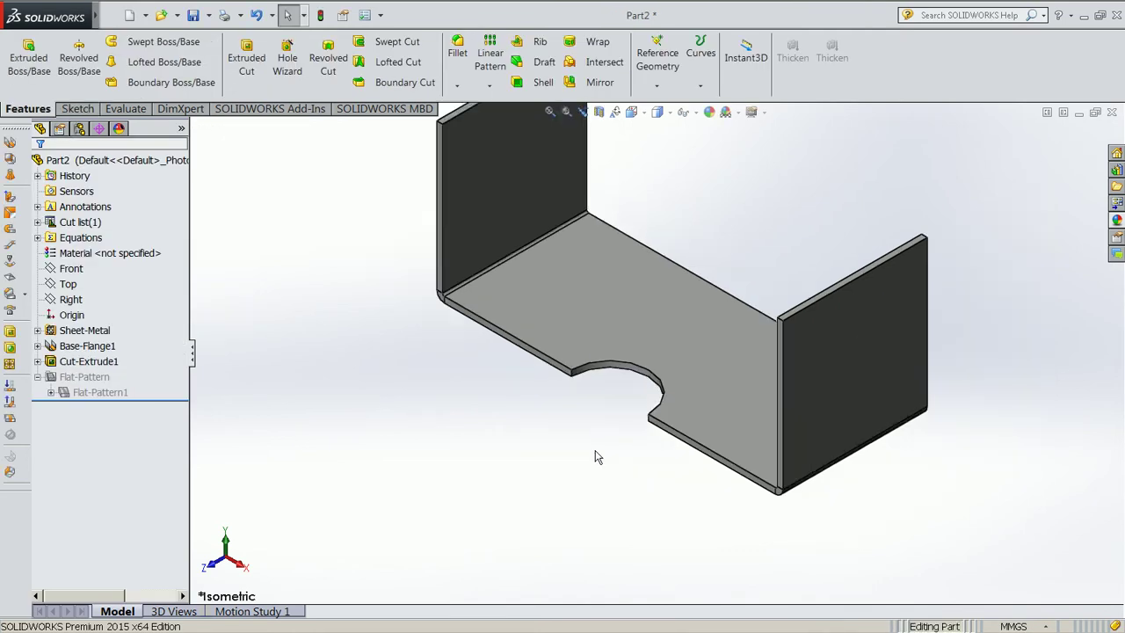
pyautogui.scroll(2, 689, 322)
pyautogui.press('super')
# Advance the tutorial to the Setting Up the Miter Flange topic, then return to the tray
pyautogui.click(238, 32)
pyautogui.click(249, 65)
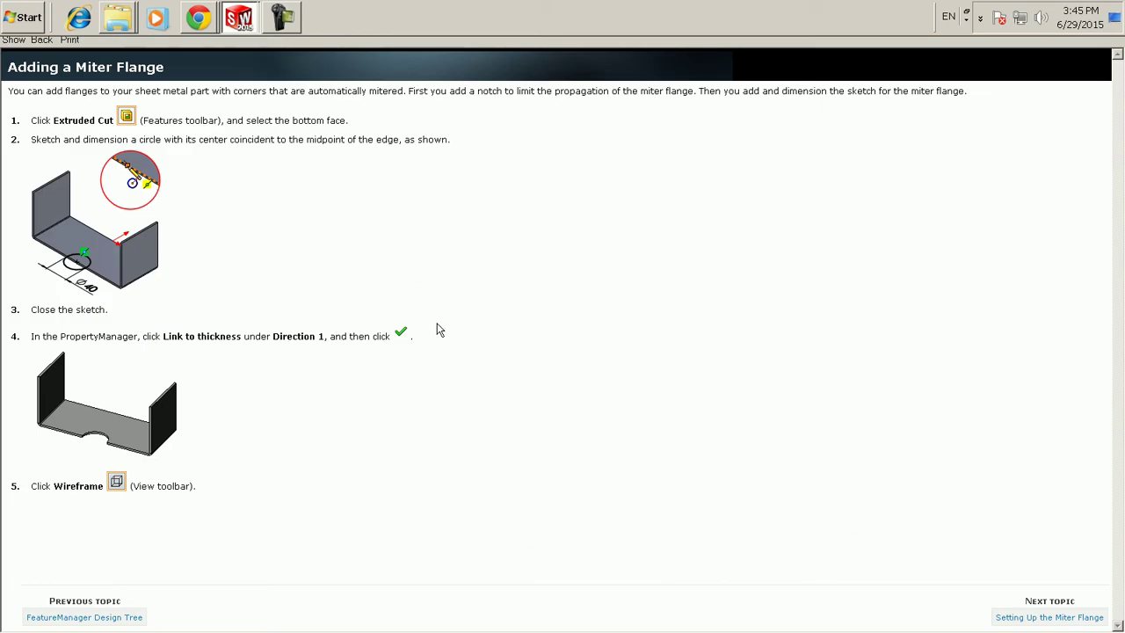
pyautogui.click(1022, 618)
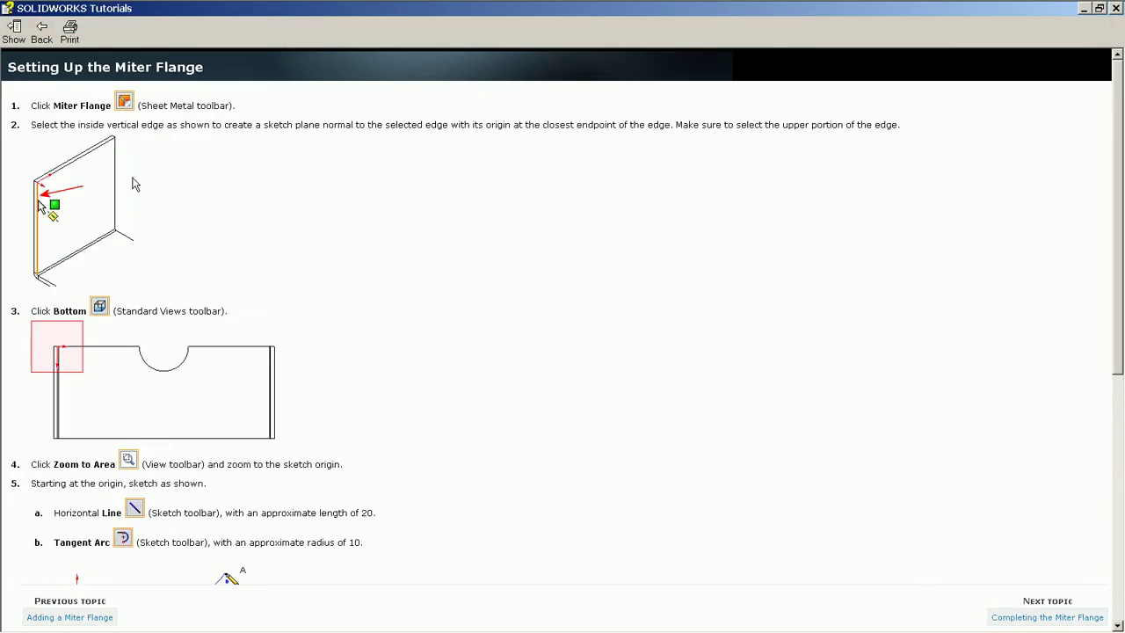
pyautogui.moveTo(54, 105); pyautogui.dragTo(110, 107)
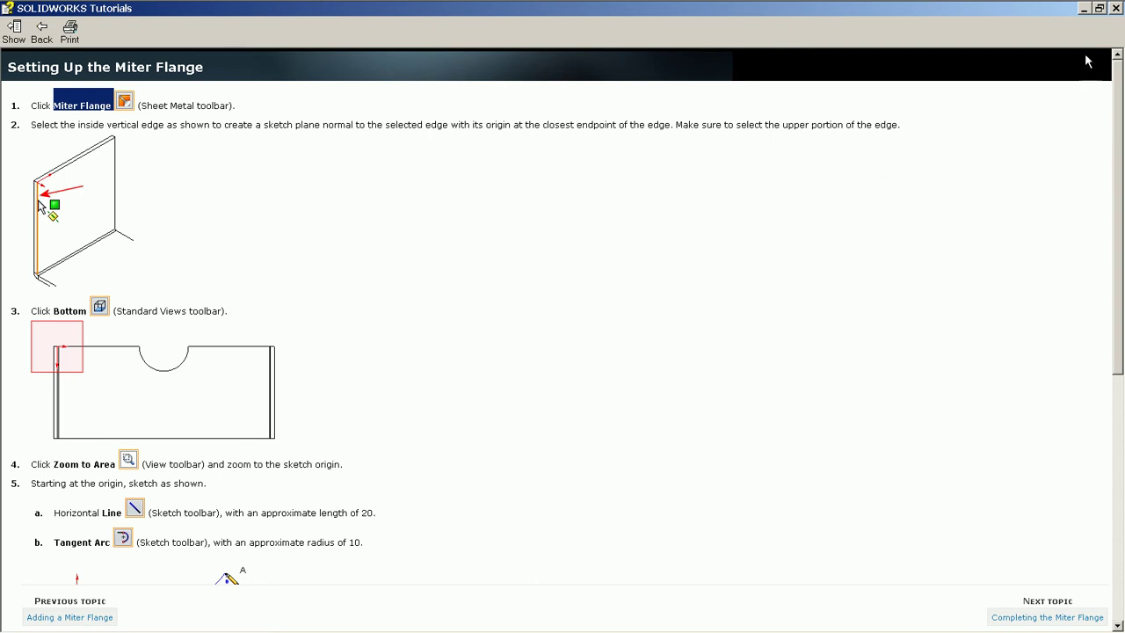
pyautogui.click(1084, 9)
# Switch the model display style to Hidden Lines Removed
pyautogui.scroll(2, 655, 220)
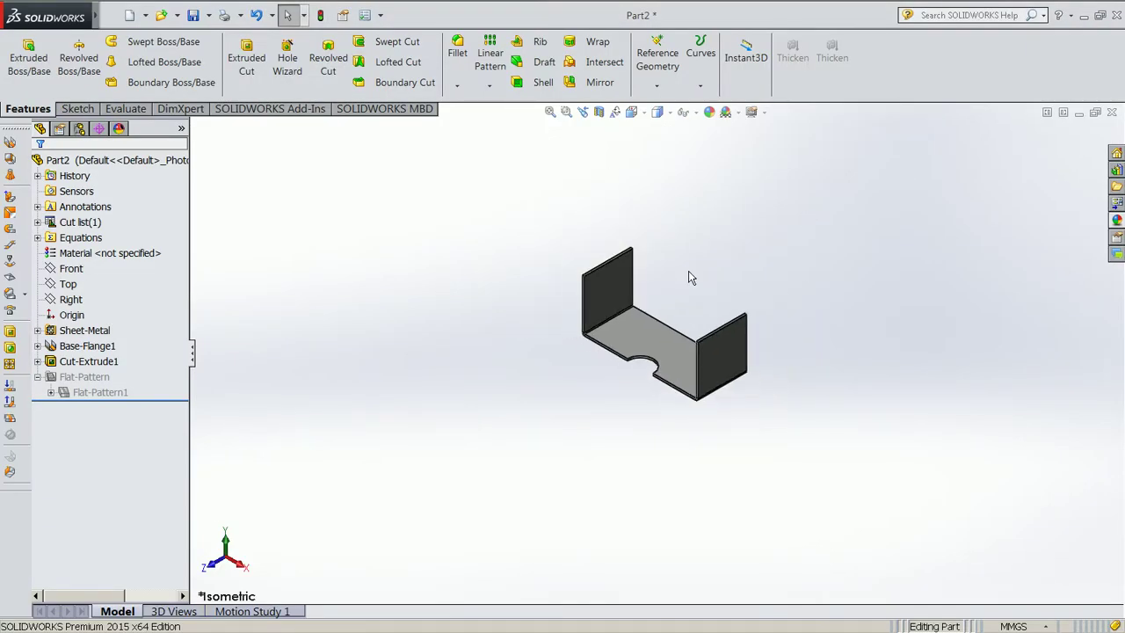
pyautogui.scroll(-2, 664, 158)
pyautogui.click(666, 112)
pyautogui.click(661, 176)
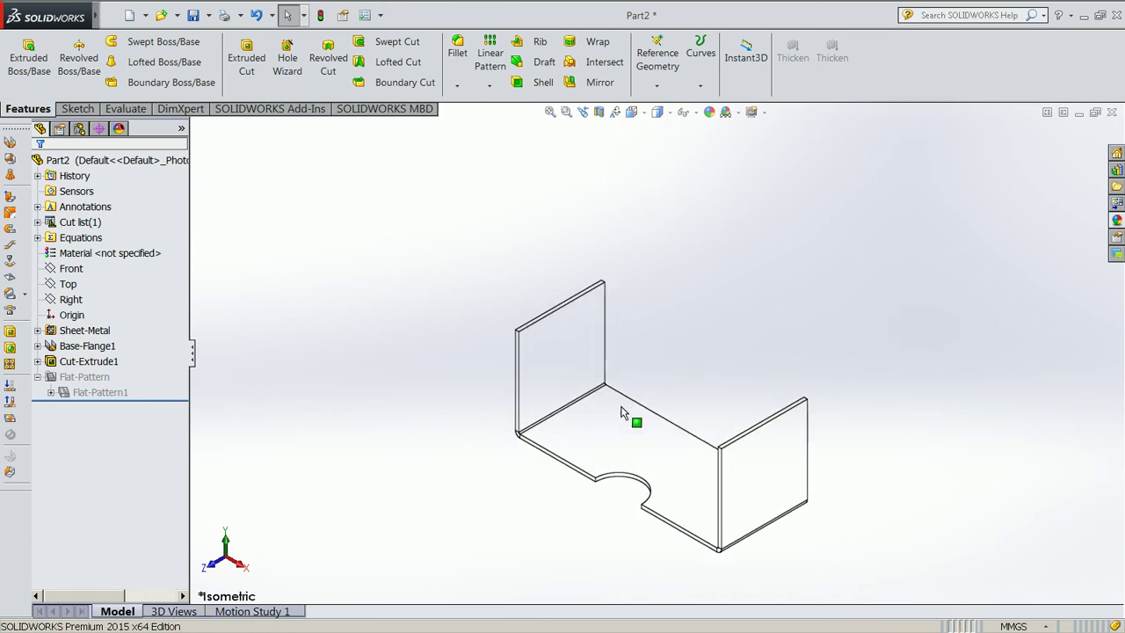
# Start a Miter Flange on the left wall's upper inside vertical edge, opening Sketch7 on Plane1
pyautogui.scroll(-2, 562, 378)
pyautogui.scroll(-1, 545, 367)
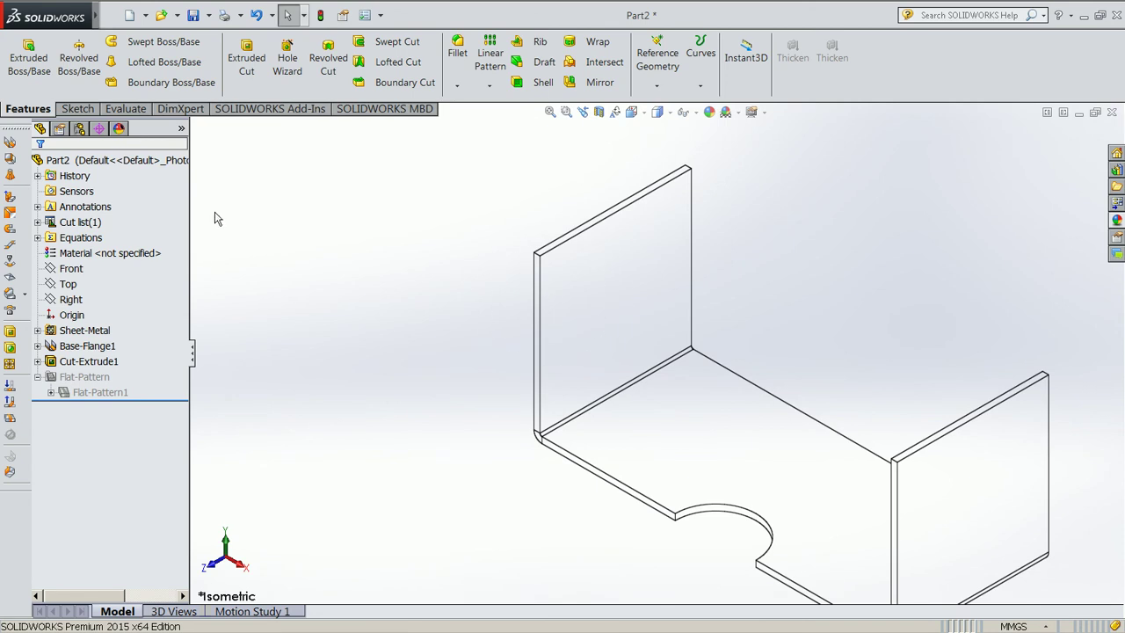
pyautogui.scroll(-1, 351, 258)
pyautogui.click(68, 209)
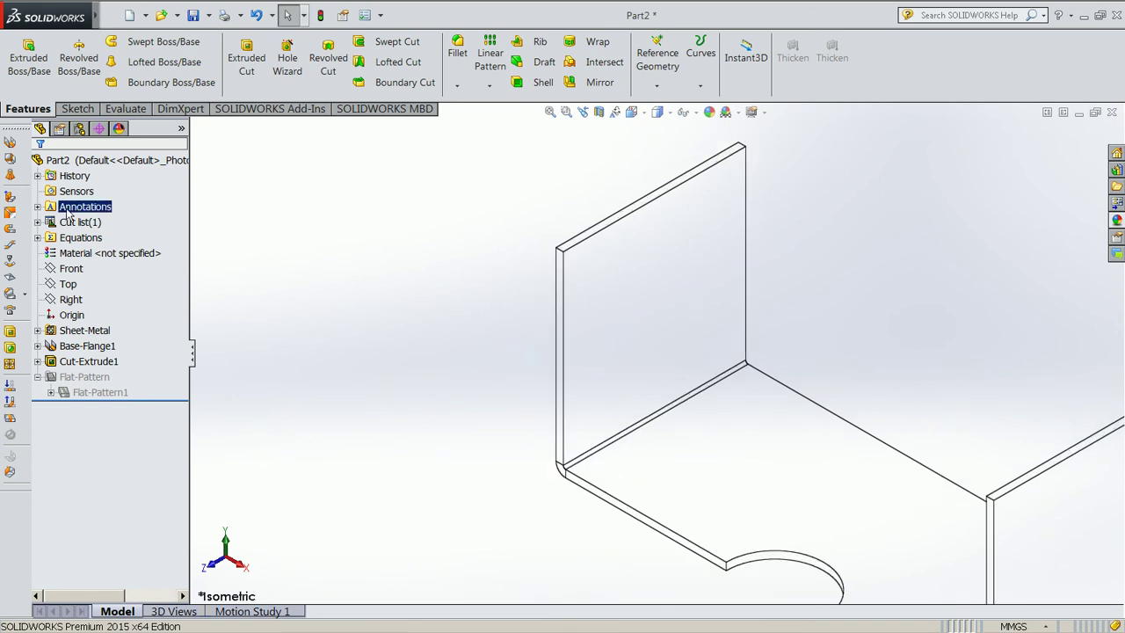
pyautogui.click(10, 214)
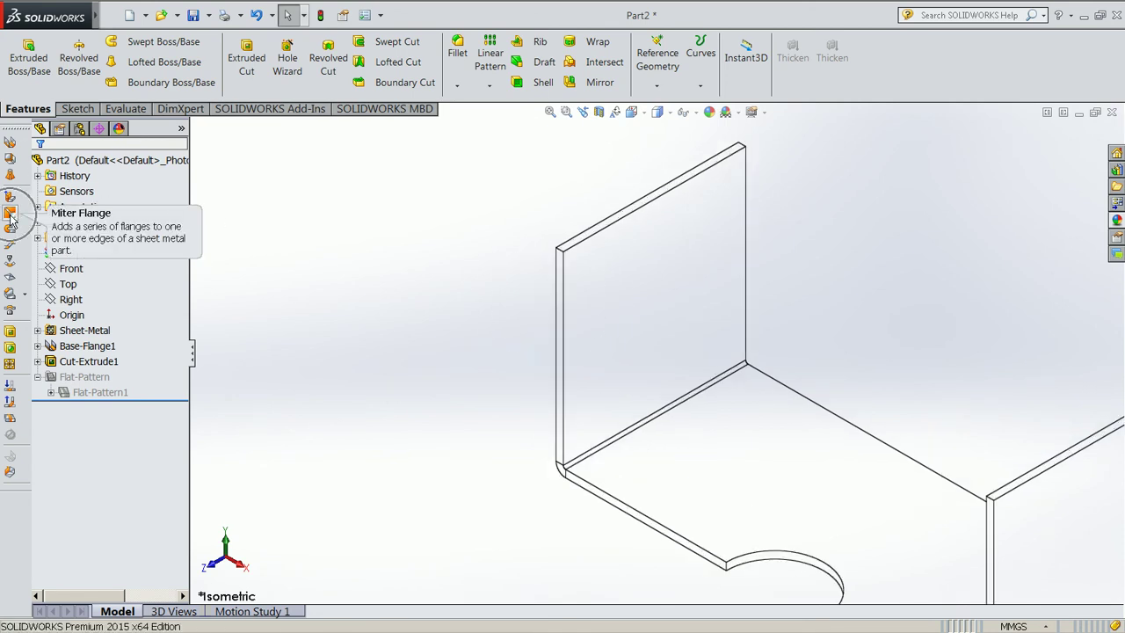
pyautogui.click(564, 268)
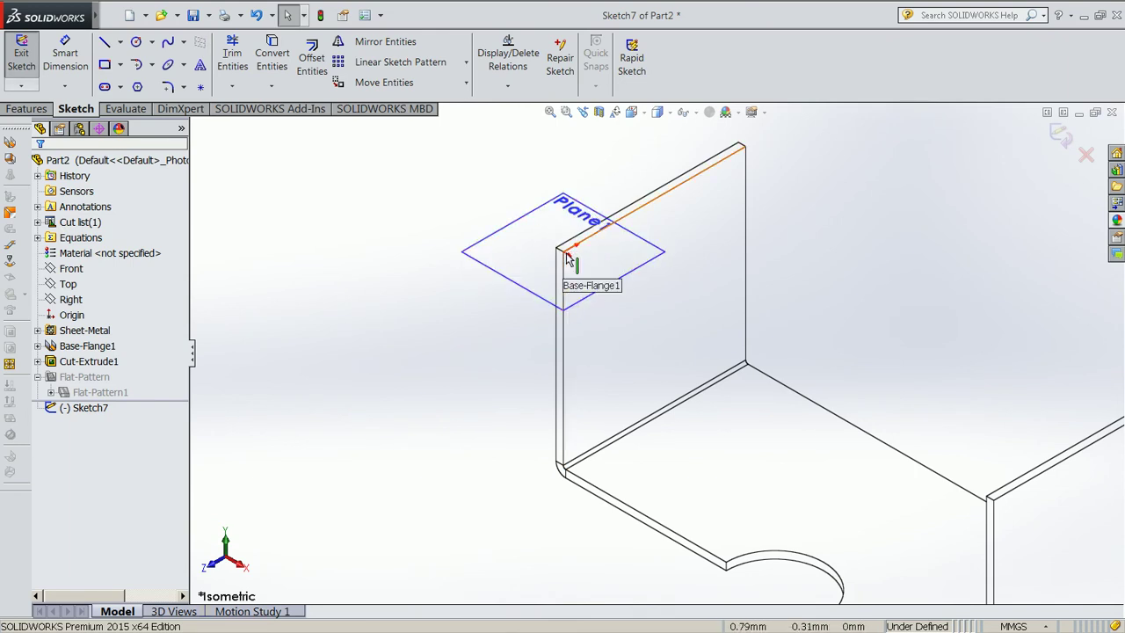
pyautogui.click(566, 253)
# Switch to Bottom view and draw a horizontal line from the sketch origin
pyautogui.click(645, 114)
pyautogui.click(657, 199)
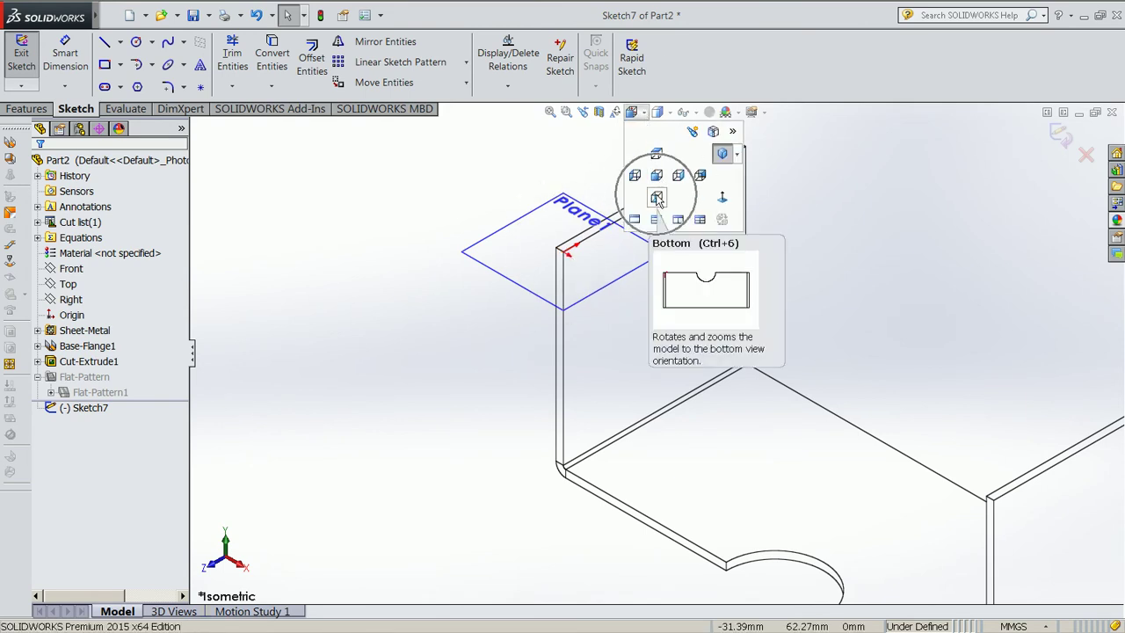
pyautogui.scroll(-2, 444, 283)
pyautogui.scroll(-2, 493, 312)
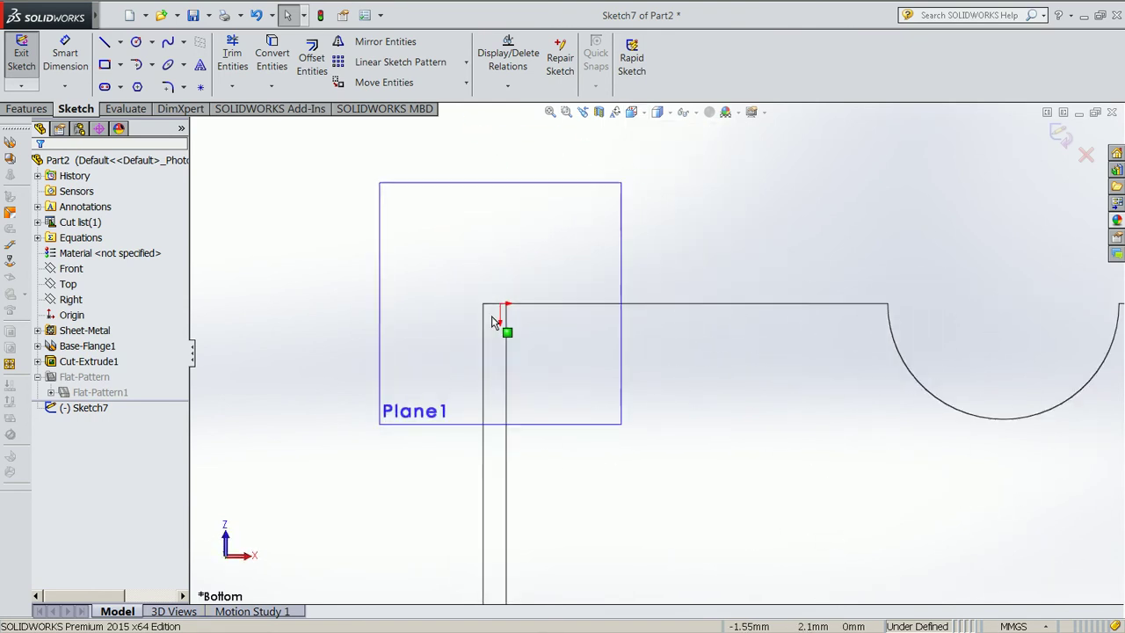
pyautogui.click(104, 41)
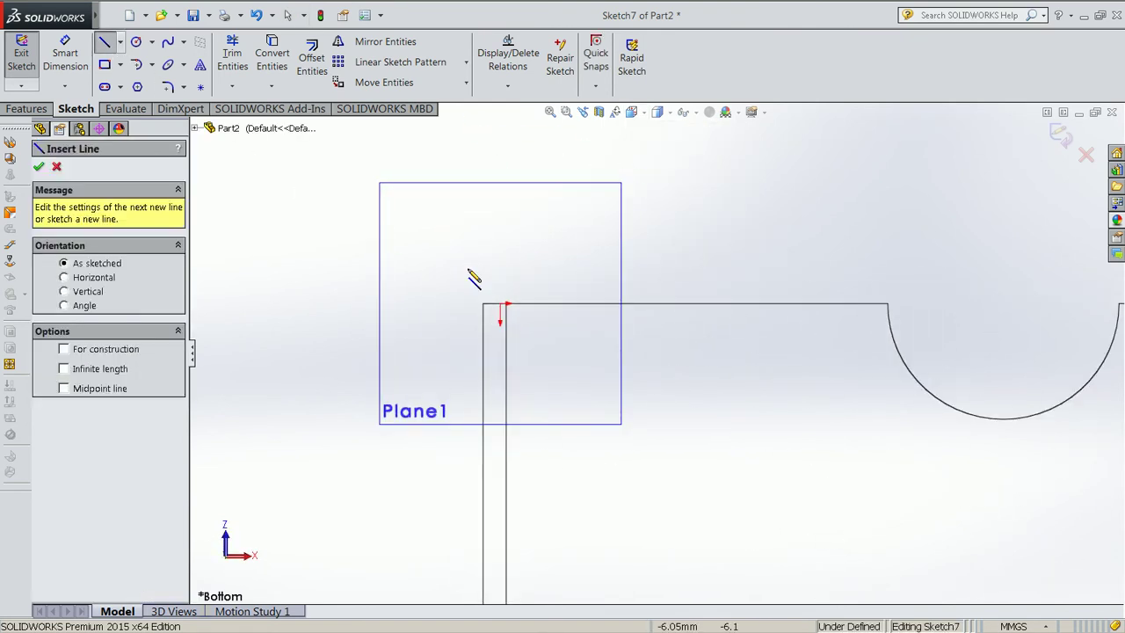
pyautogui.click(496, 303)
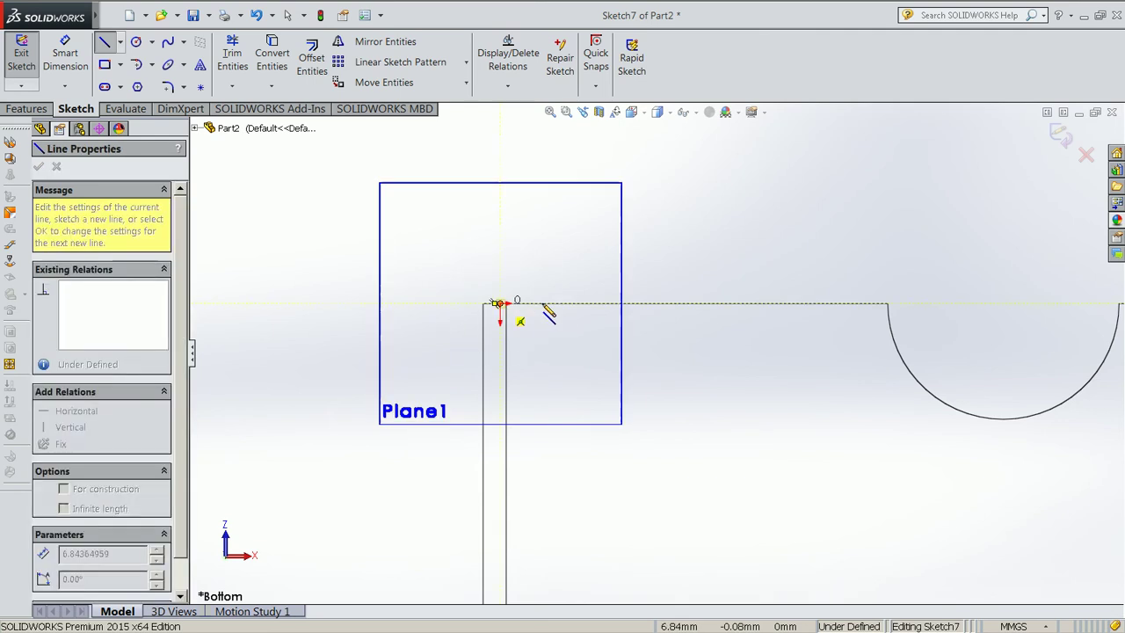
pyautogui.click(634, 304)
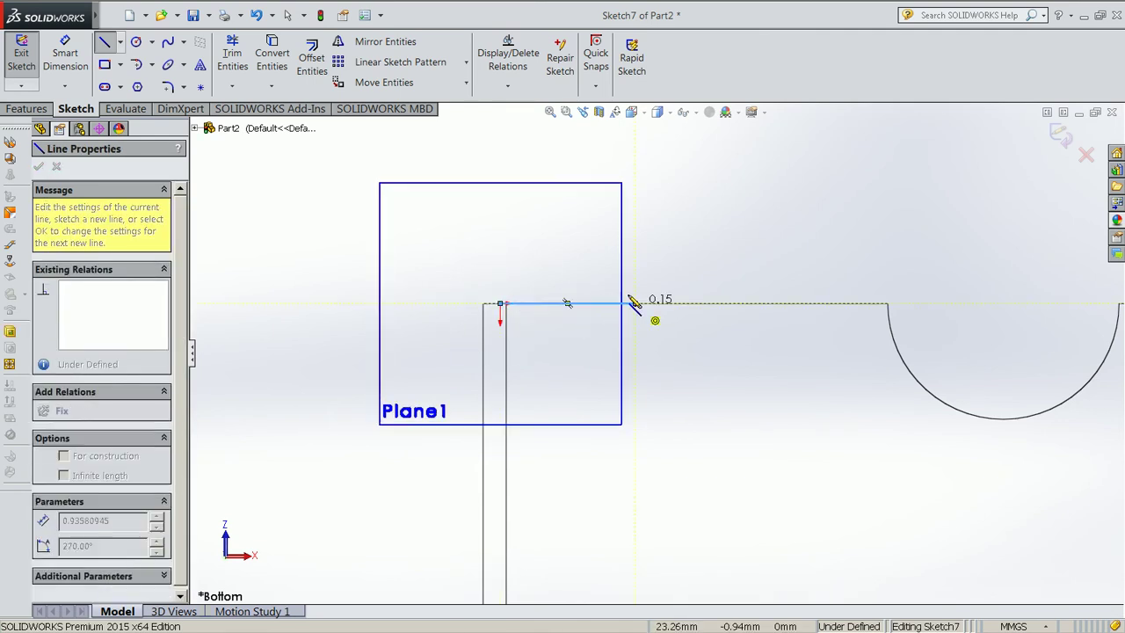
# Add a tangent arc and an angled tangent line to complete the flange profile
pyautogui.click(138, 66)
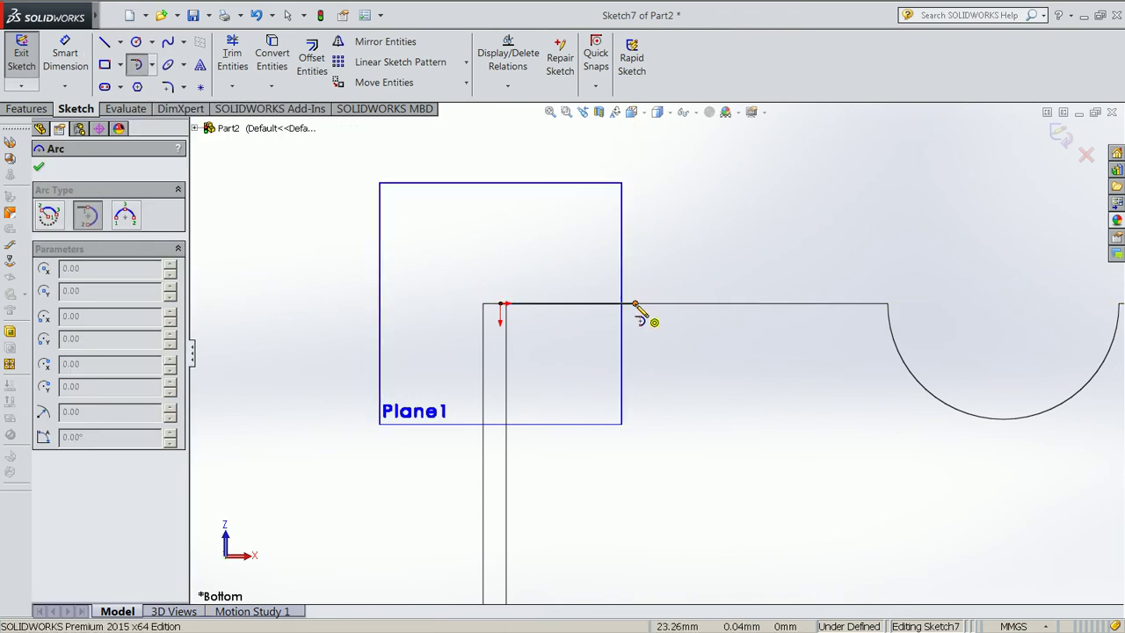
pyautogui.click(635, 303)
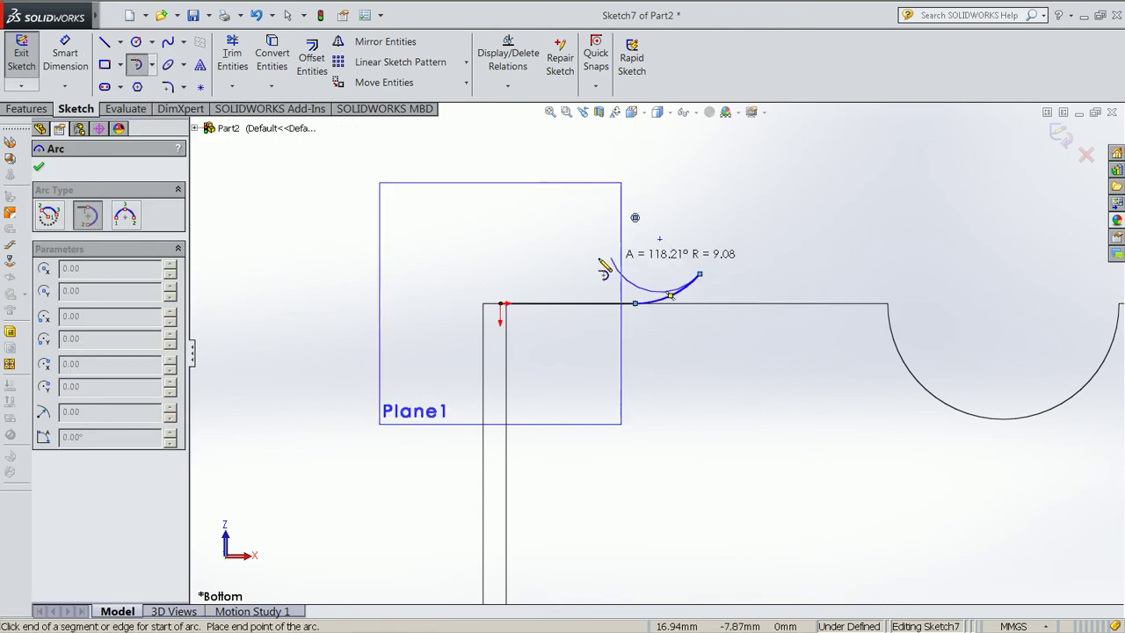
pyautogui.press('l')
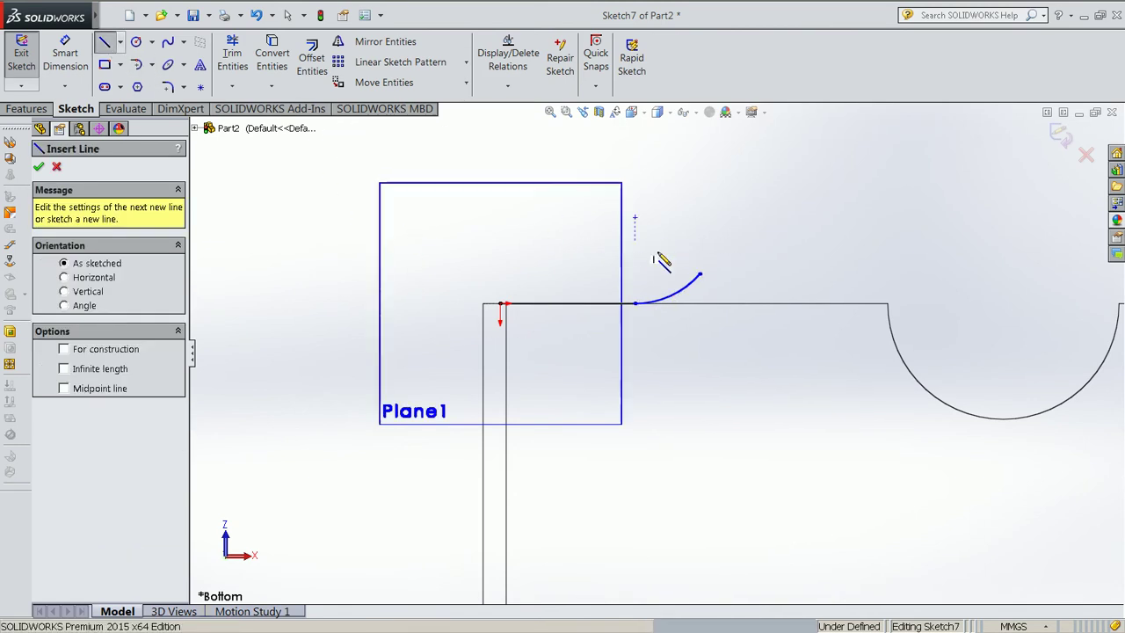
pyautogui.click(700, 275)
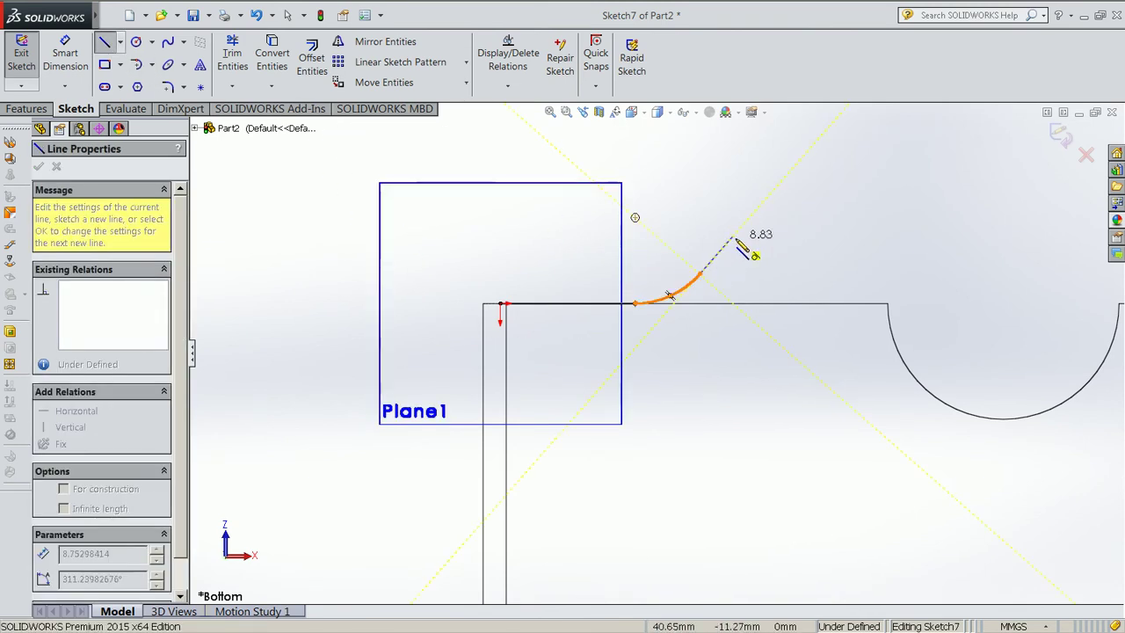
pyautogui.click(735, 235)
pyautogui.scroll(-1, 629, 279)
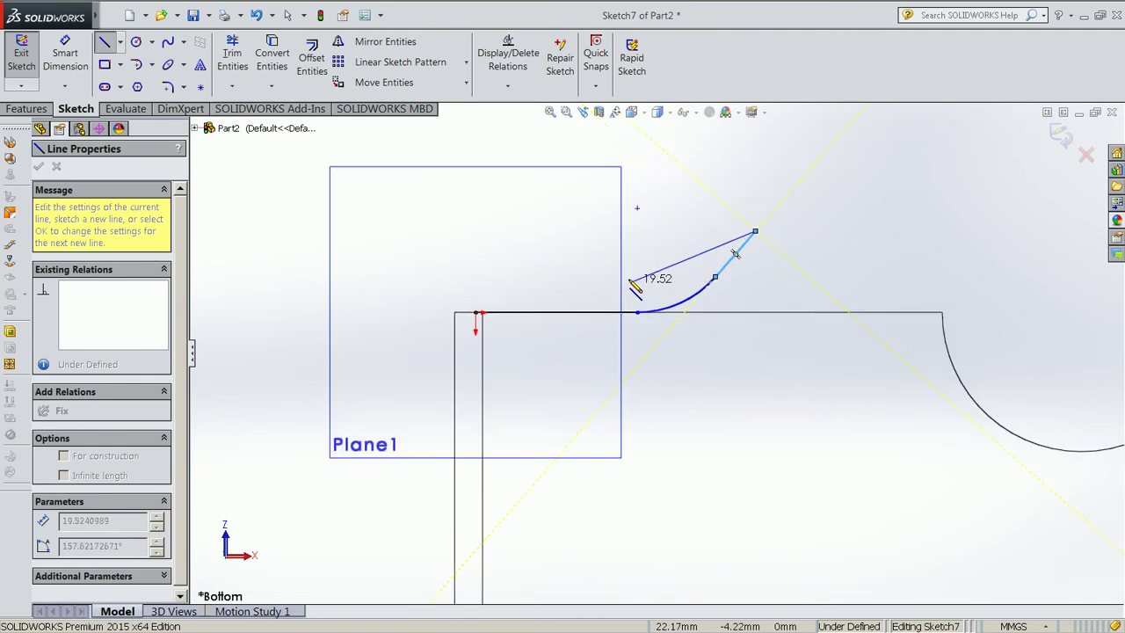
pyautogui.scroll(-2, 632, 281)
pyautogui.press('Escape')
pyautogui.press('Escape')
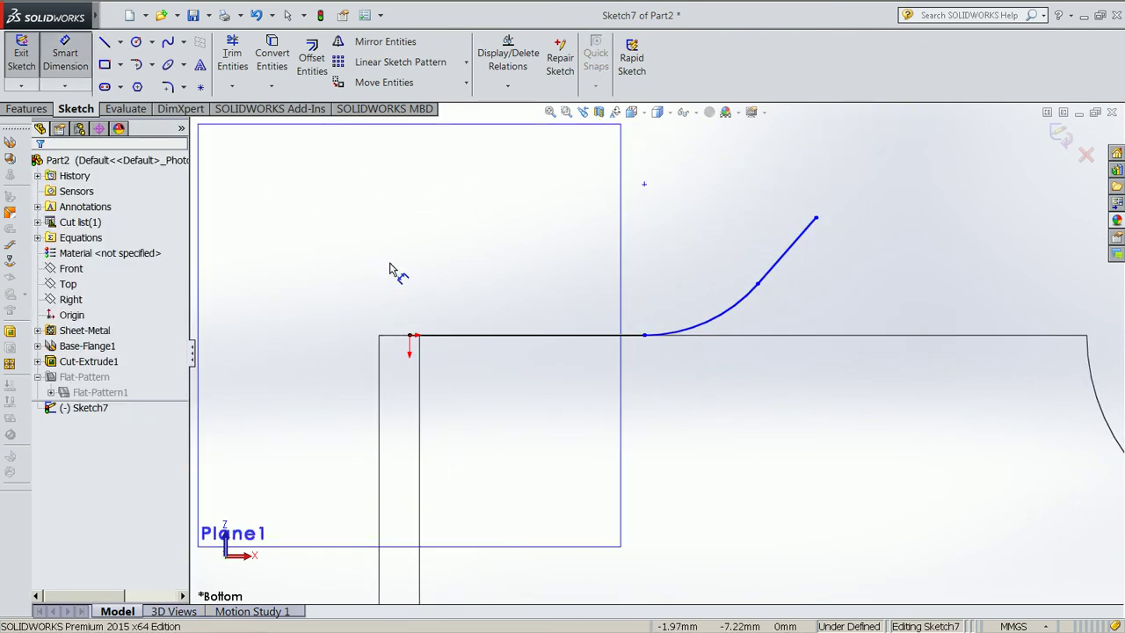
# Dimension the horizontal line to 20 mm and the arc radius to 10 mm
pyautogui.click(533, 335)
pyautogui.click(526, 421)
pyautogui.write('20')
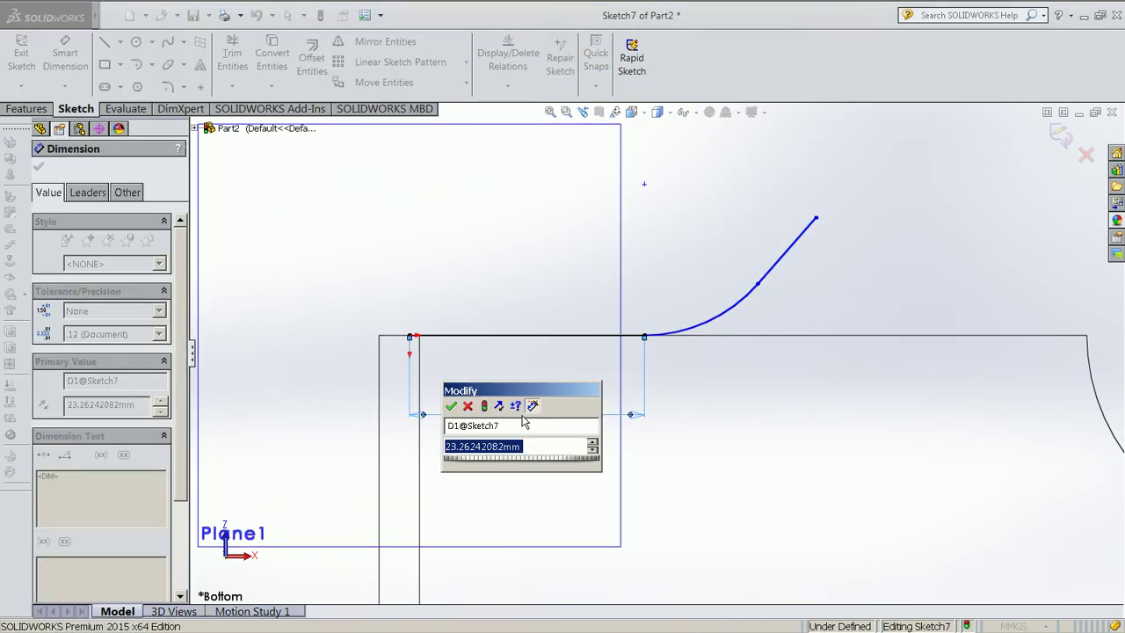
pyautogui.press('Return')
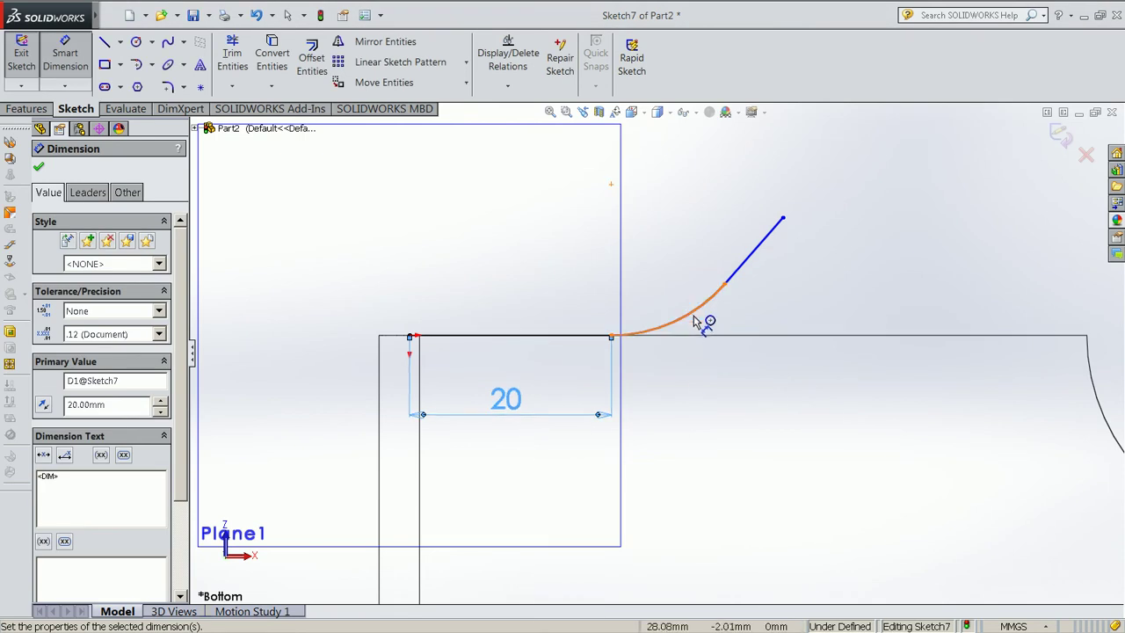
pyautogui.click(694, 325)
pyautogui.click(754, 388)
pyautogui.write('10')
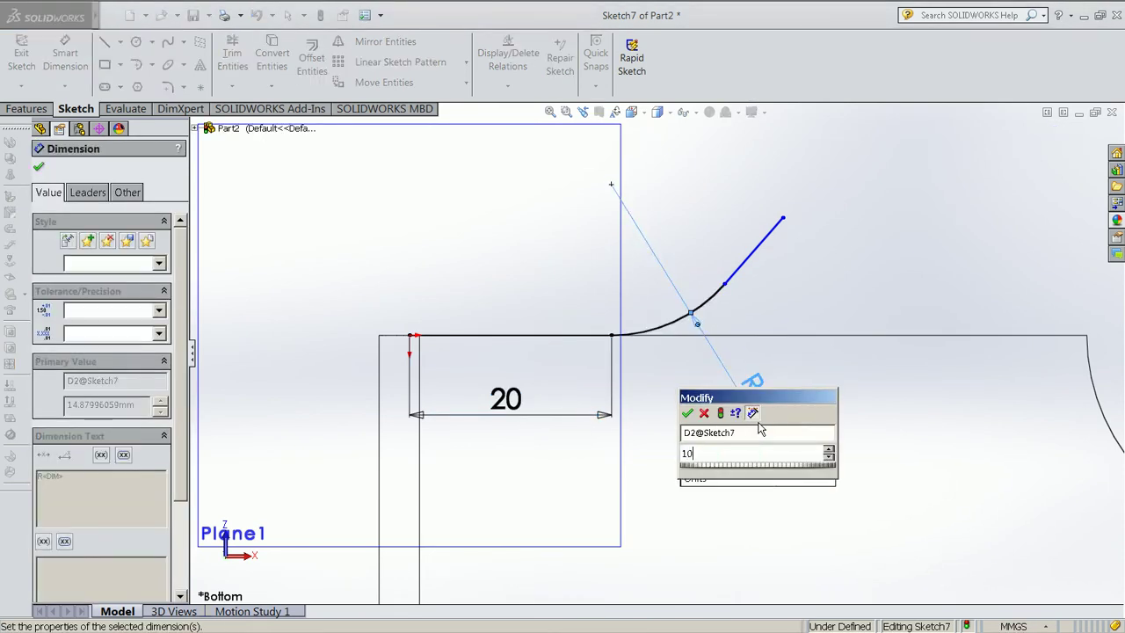
pyautogui.press('Return')
# Dimension the angled tangent line to 6 mm and the vertical height to 10 mm
pyautogui.click(718, 280)
pyautogui.click(717, 279)
pyautogui.click(687, 239)
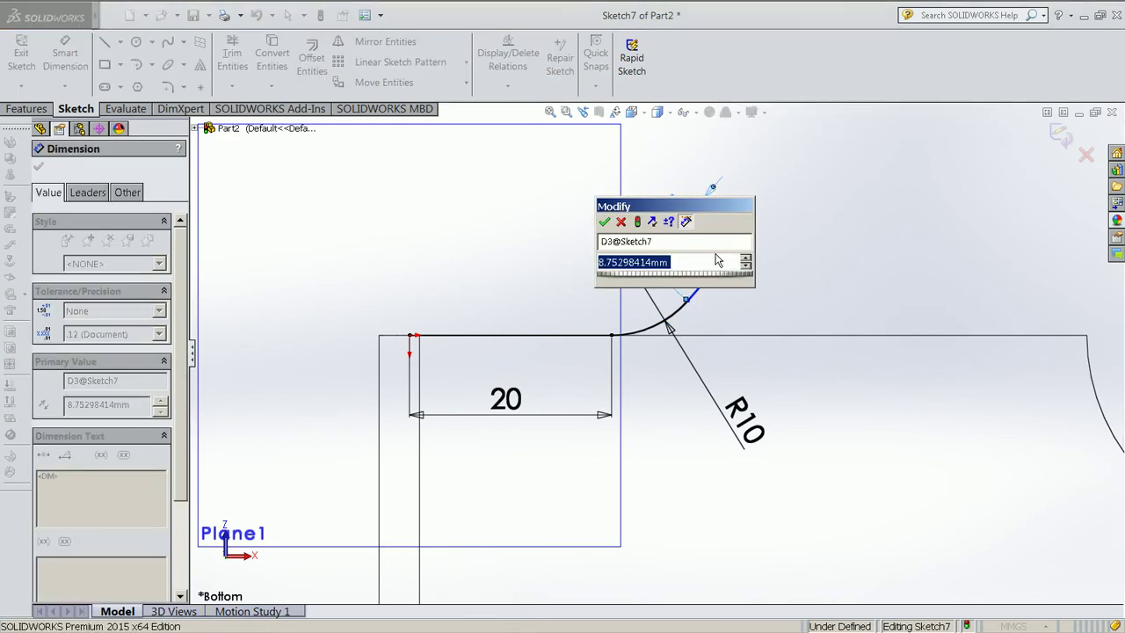
pyautogui.write('6')
pyautogui.press('Return')
pyautogui.click(785, 249)
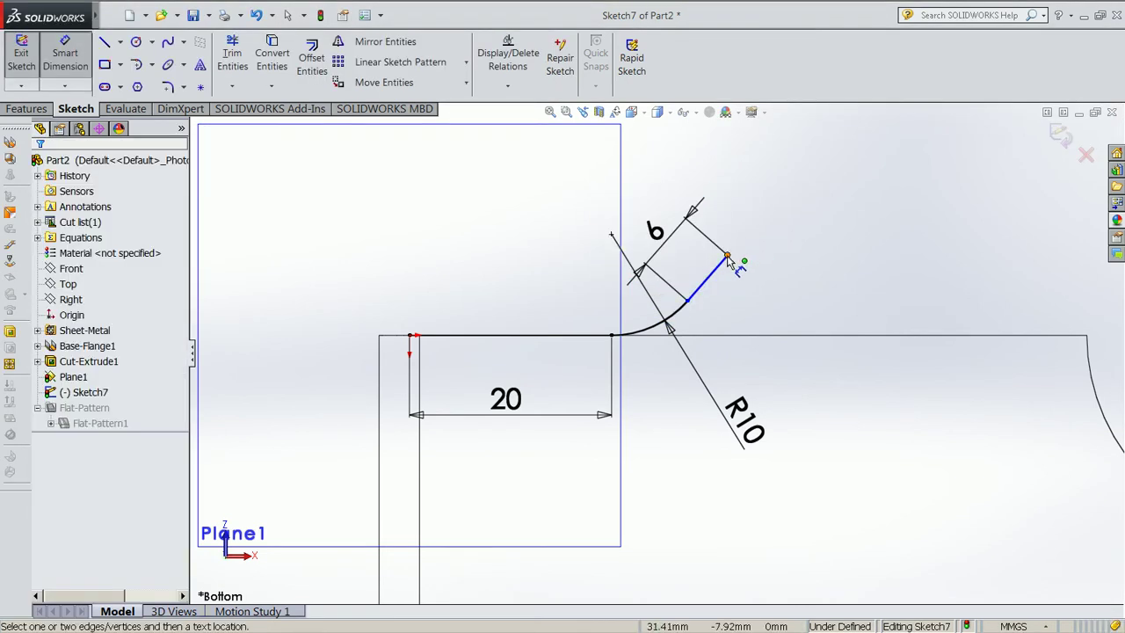
pyautogui.click(726, 255)
pyautogui.click(587, 338)
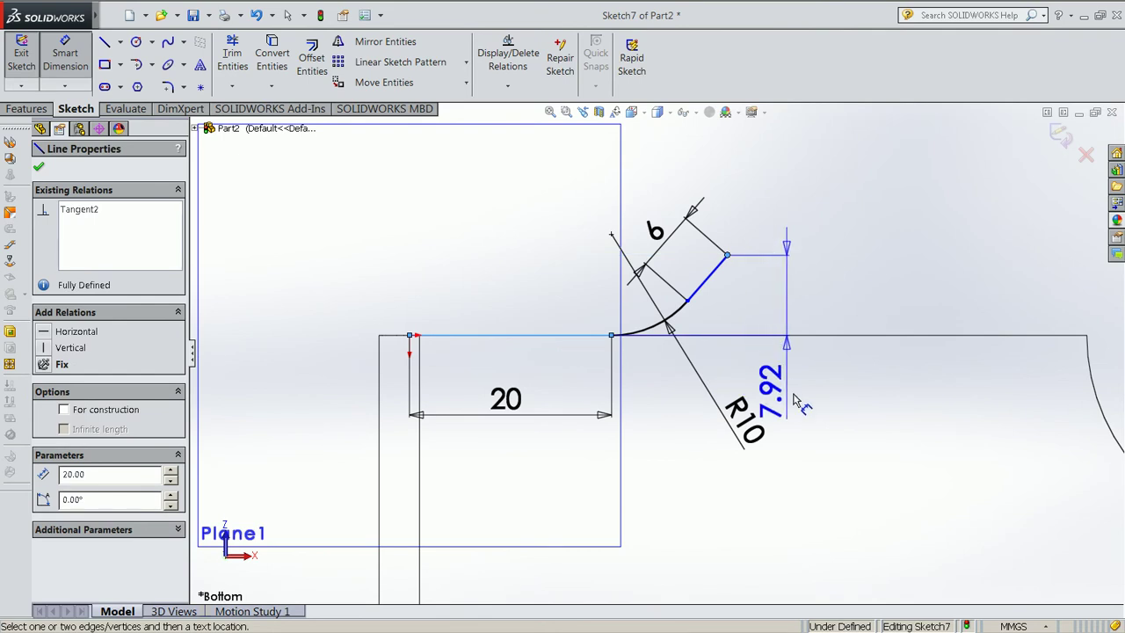
pyautogui.click(804, 356)
pyautogui.write('10')
pyautogui.press('Return')
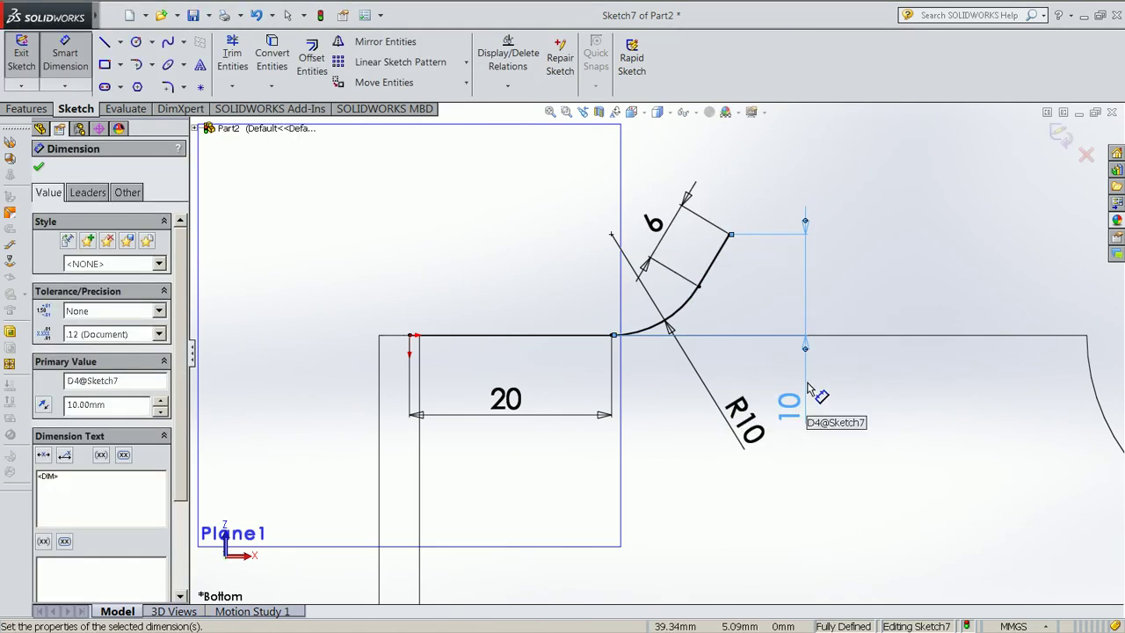
pyautogui.click(844, 280)
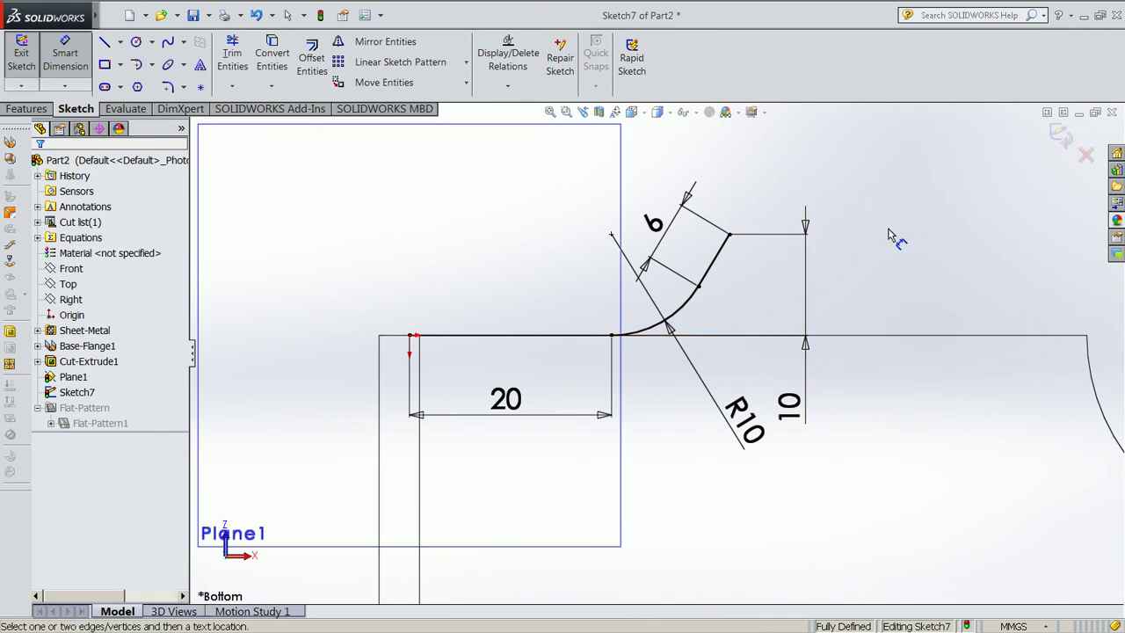
pyautogui.hotkey('ctrl', '7')
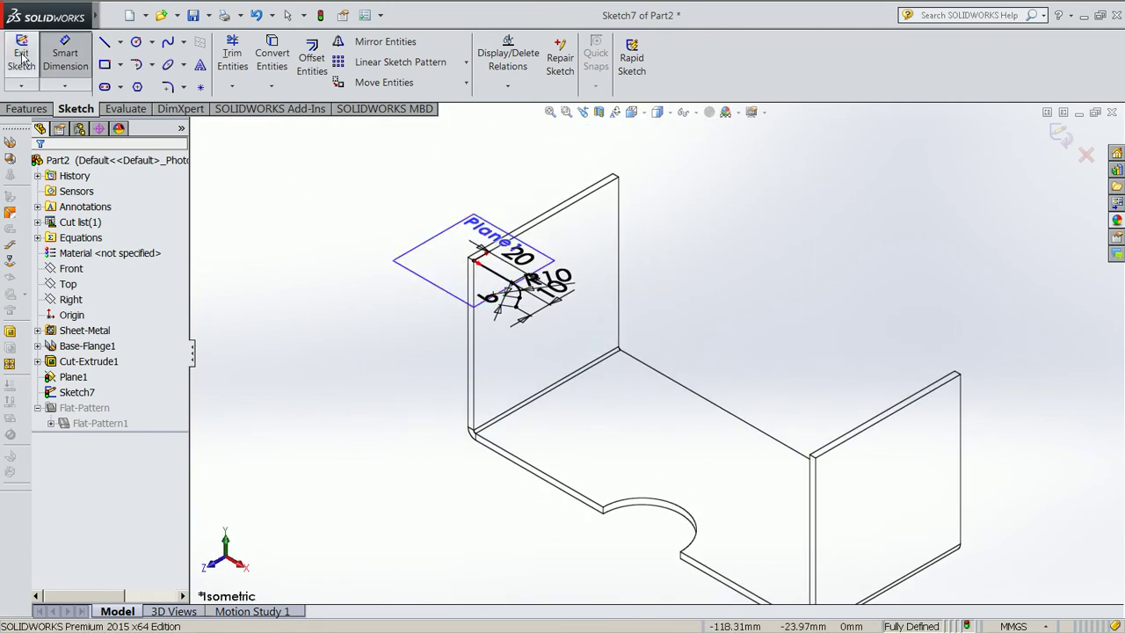
# Exit the sketch and propagate the miter flange along the connected tangent edges
pyautogui.click(24, 59)
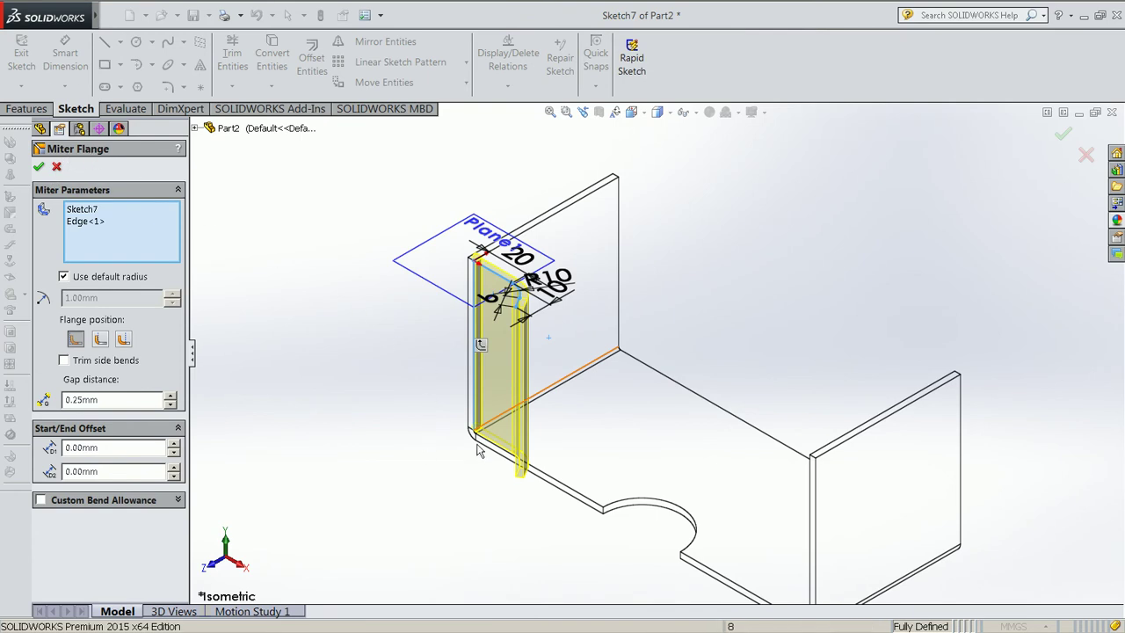
pyautogui.scroll(-1, 484, 354)
pyautogui.scroll(-1, 569, 348)
pyautogui.scroll(-1, 565, 339)
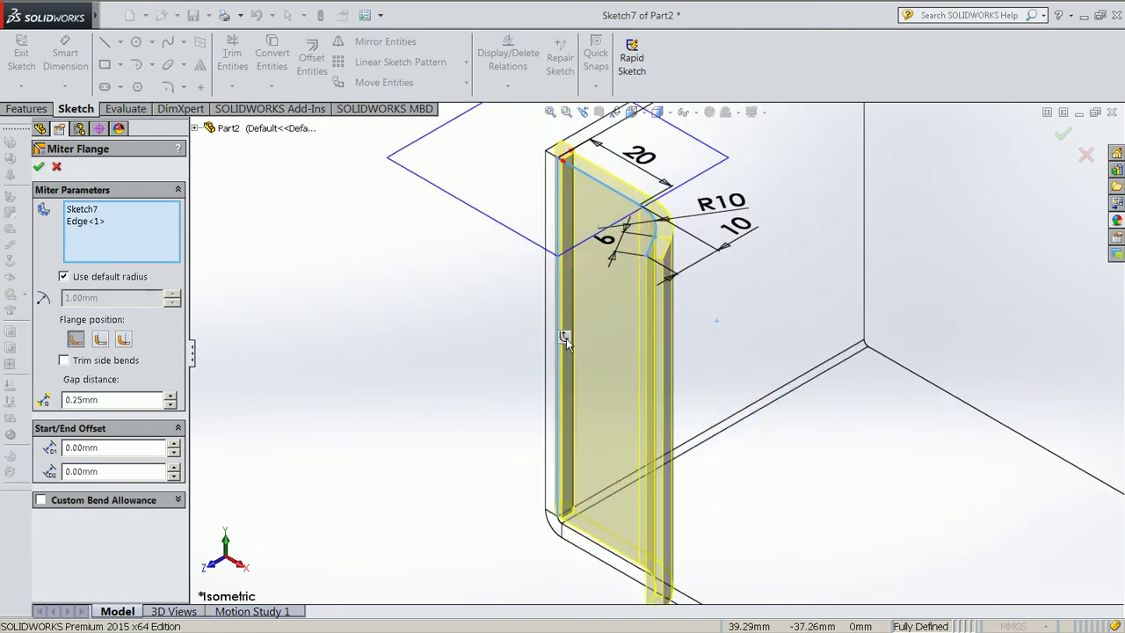
pyautogui.click(564, 337)
pyautogui.click(564, 336)
pyautogui.click(564, 338)
pyautogui.scroll(1, 668, 422)
pyautogui.scroll(-1, 795, 507)
pyautogui.scroll(1, 796, 507)
pyautogui.scroll(1, 681, 475)
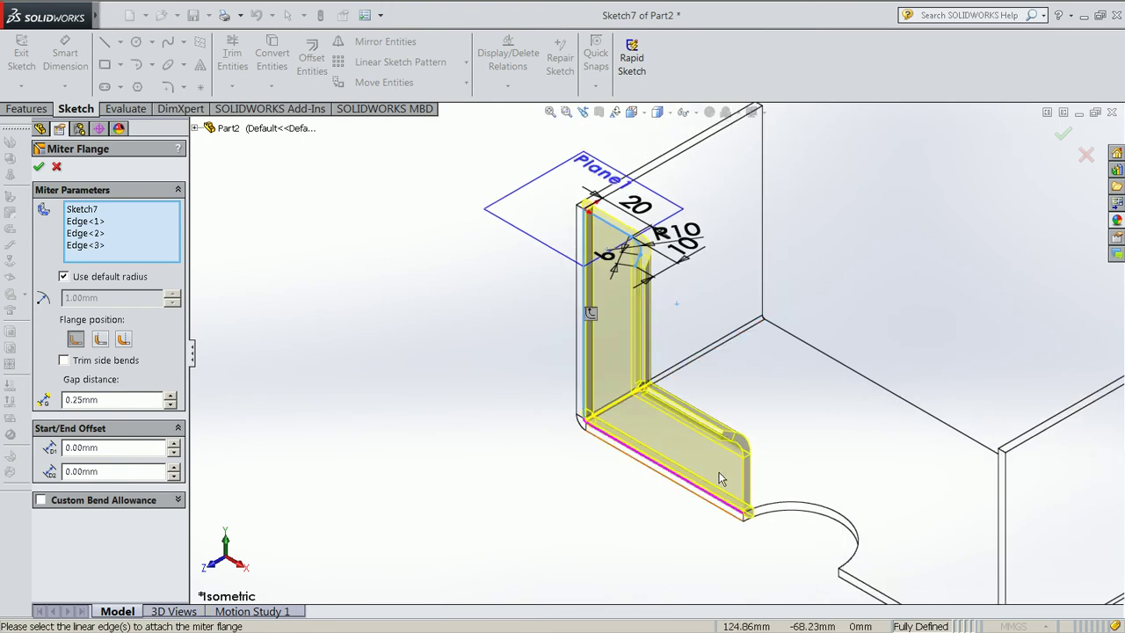
pyautogui.scroll(-1, 668, 421)
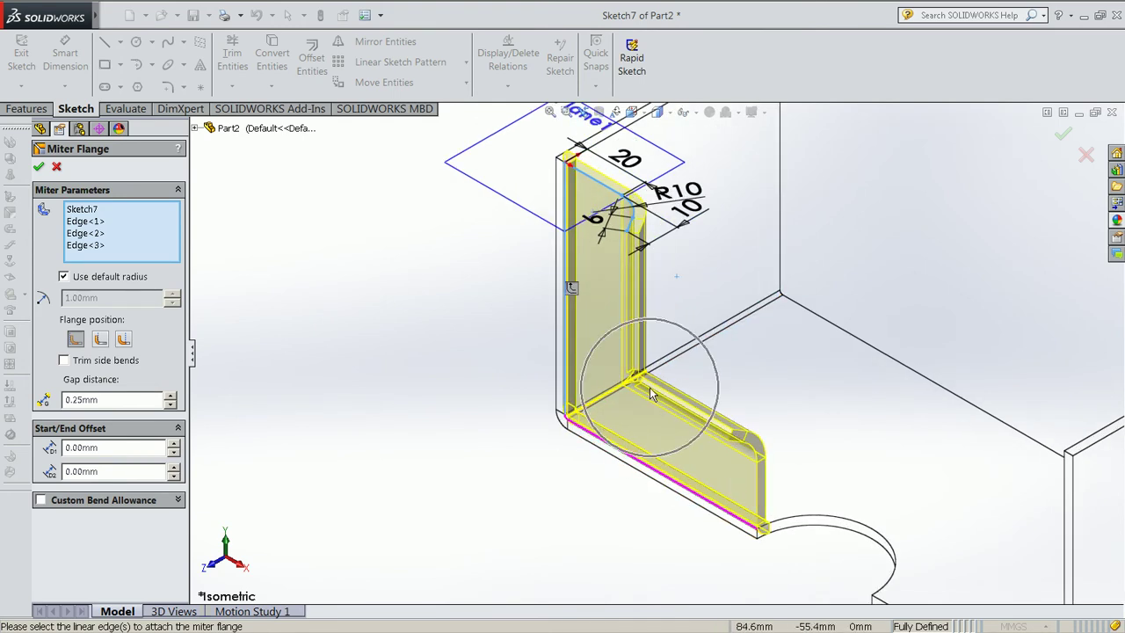
pyautogui.scroll(1, 680, 430)
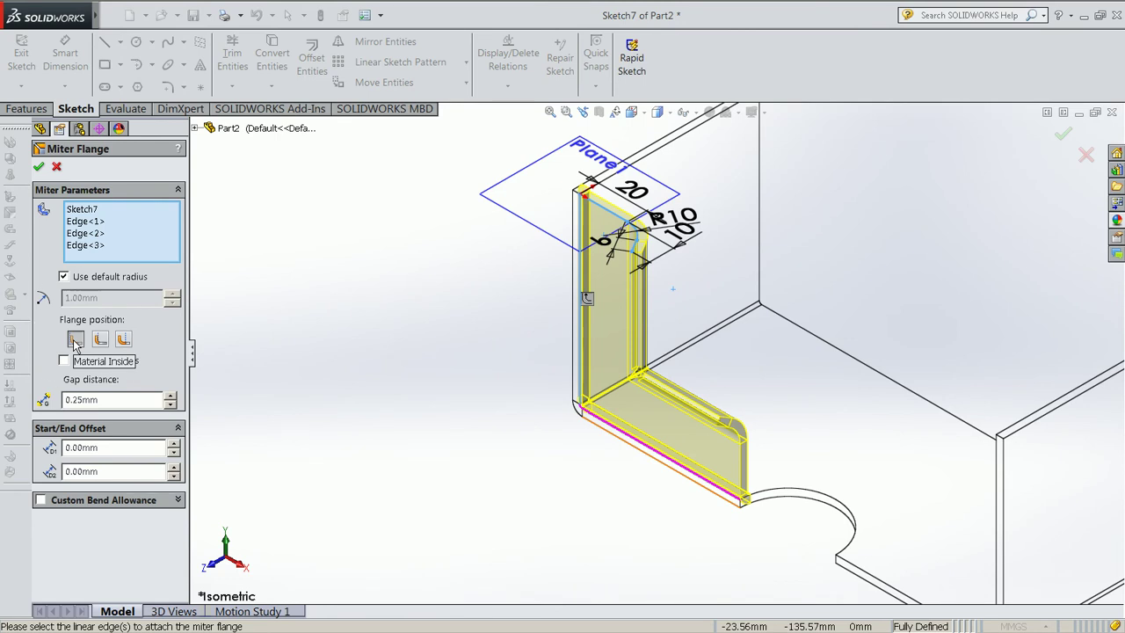
# Set Flange position to Material Outside and create Miter Flange1
pyautogui.click(101, 340)
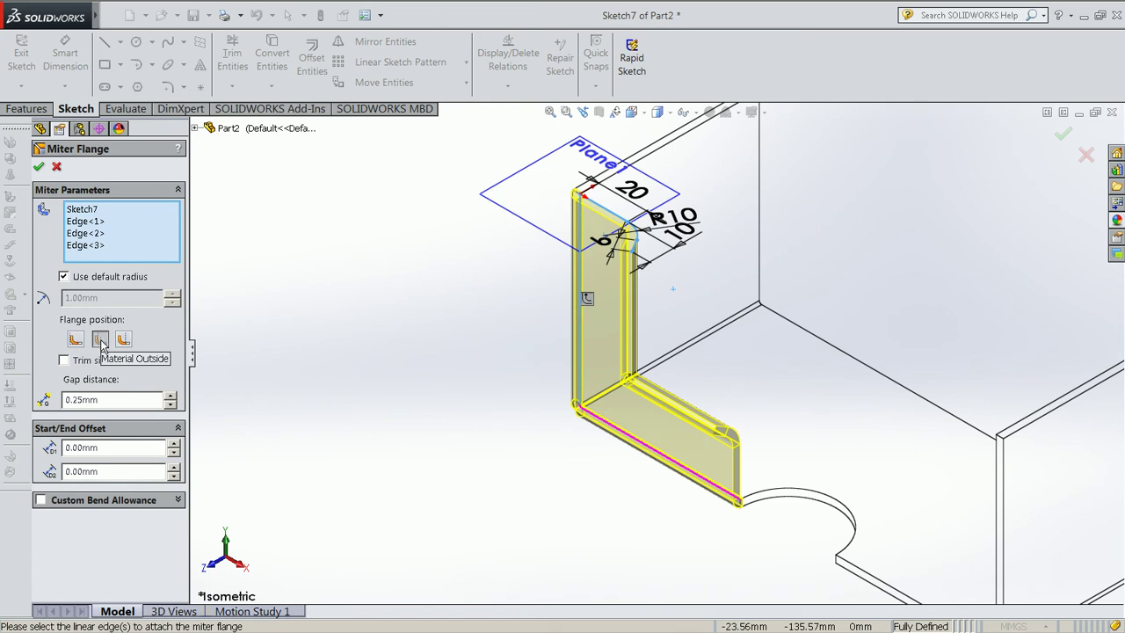
pyautogui.click(101, 341)
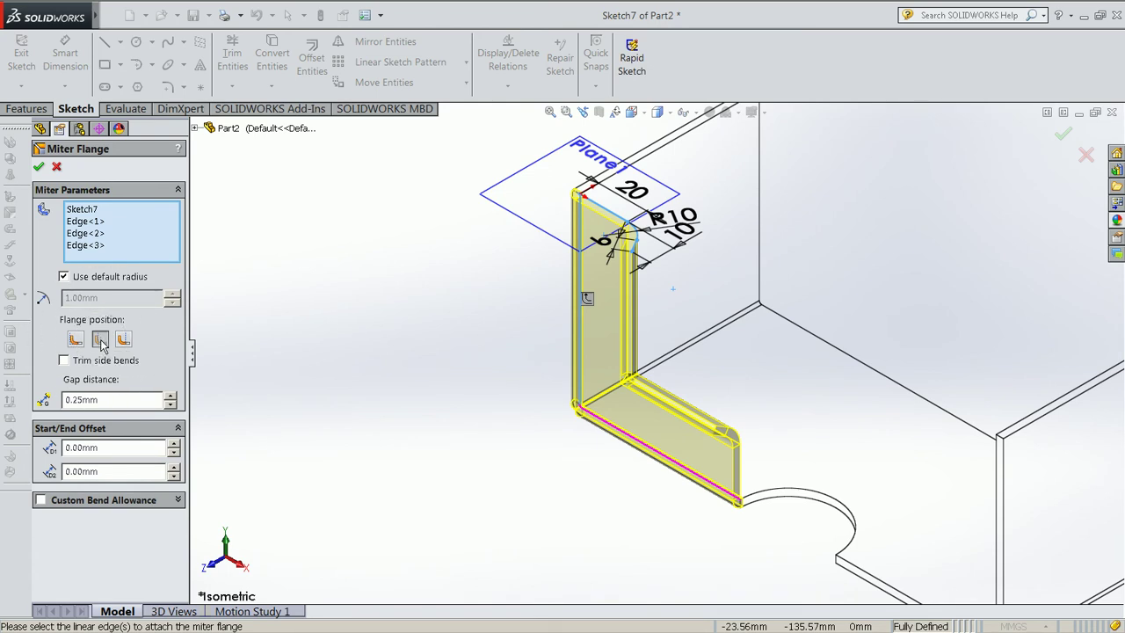
pyautogui.click(39, 168)
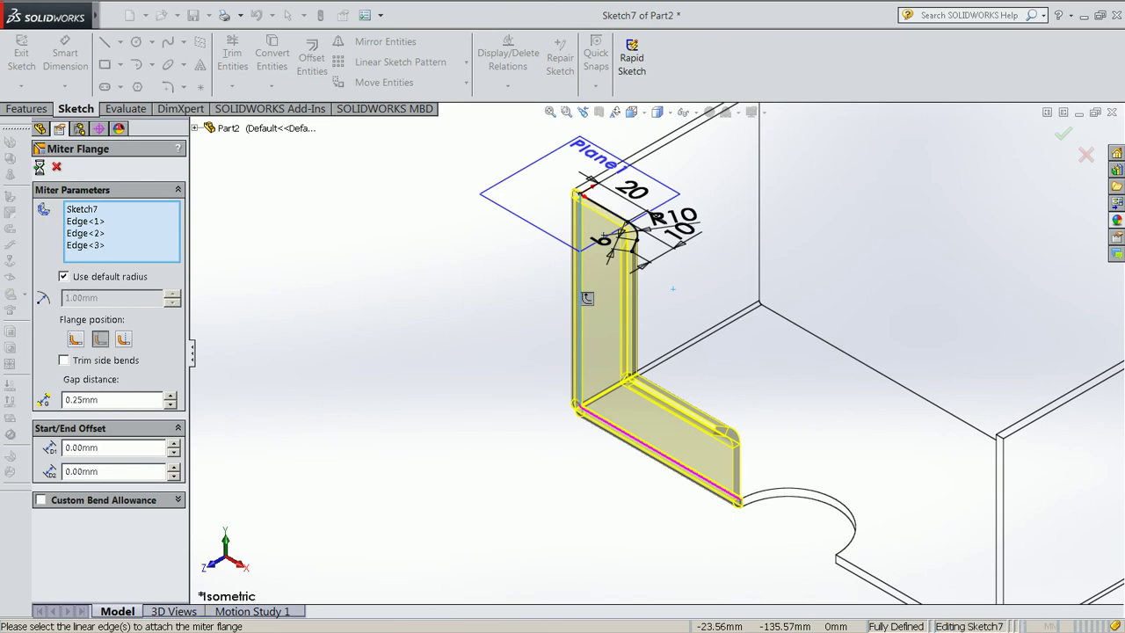
pyautogui.press('f')
pyautogui.click(821, 228)
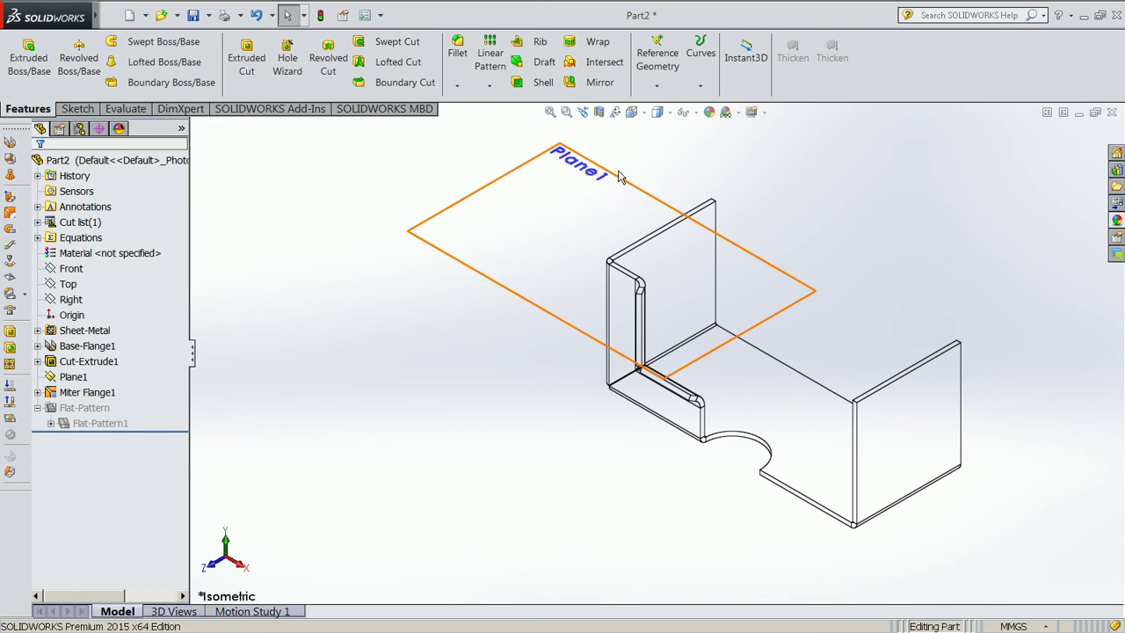
# Hide Plane1 through its FeatureManager context menu
pyautogui.click(573, 172)
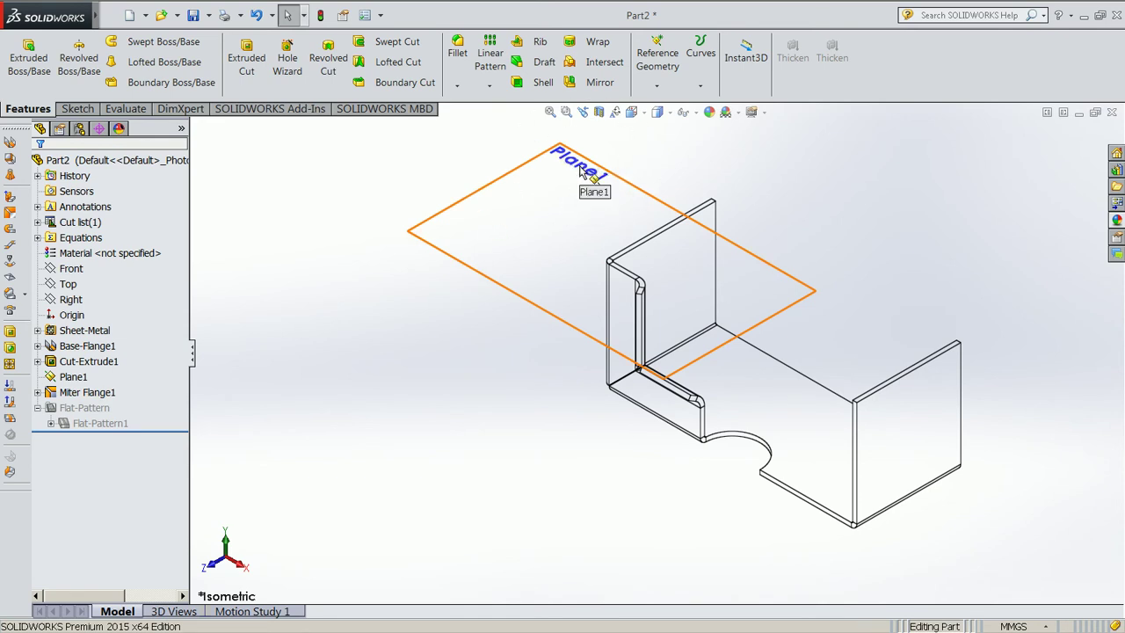
pyautogui.click(575, 169)
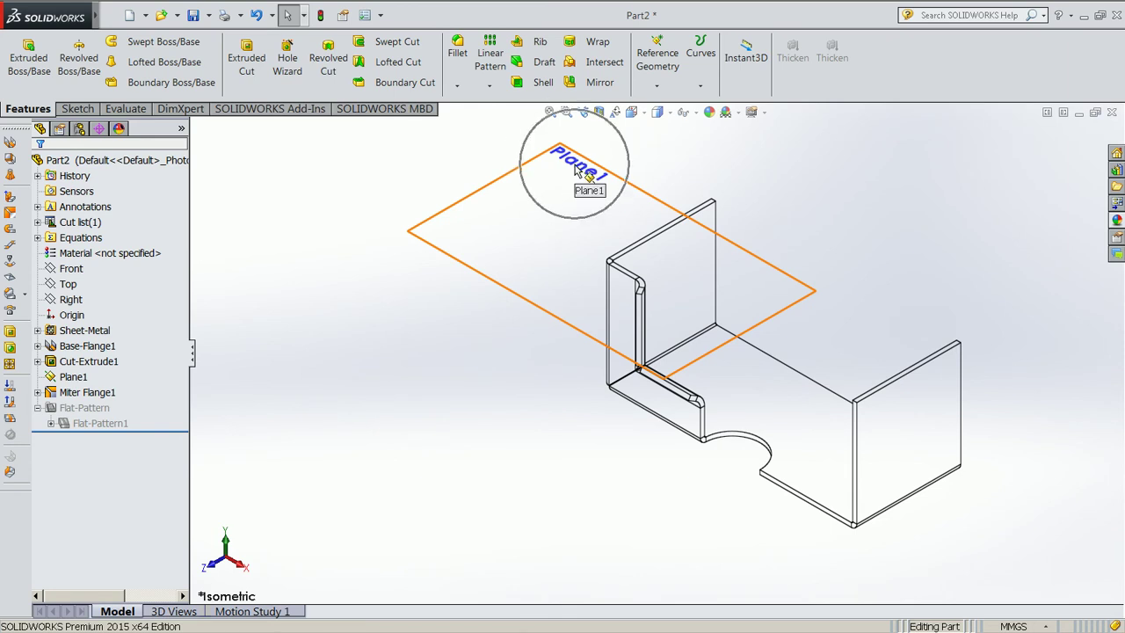
pyautogui.rightClick(81, 376)
pyautogui.click(105, 292)
# Switch the display style to Shaded With Edges
pyautogui.scroll(-2, 847, 261)
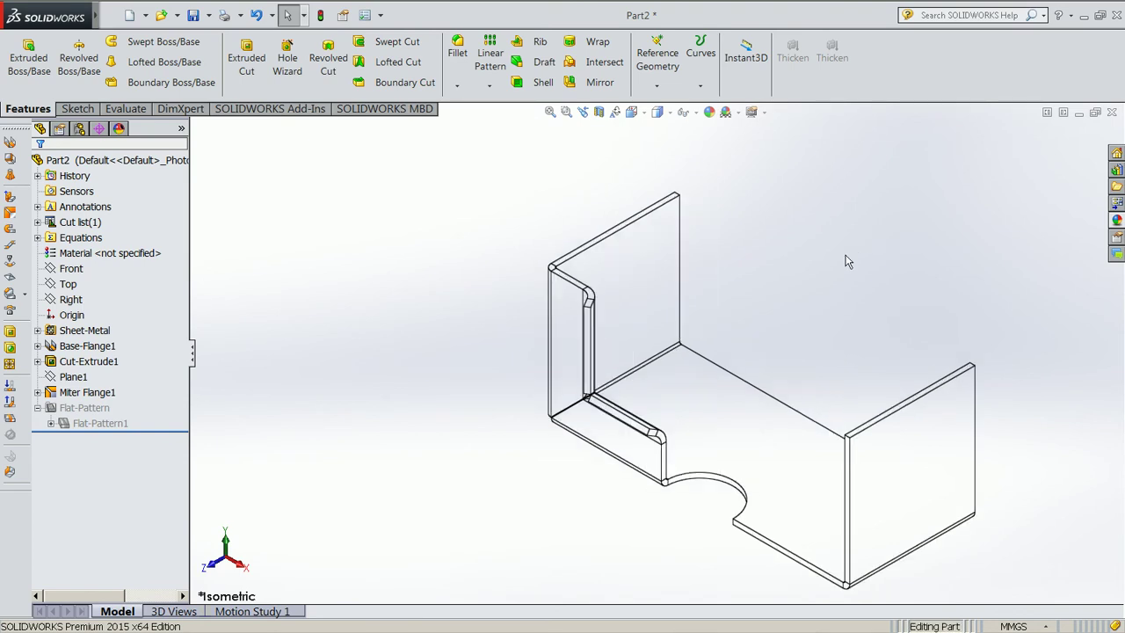
pyautogui.click(668, 114)
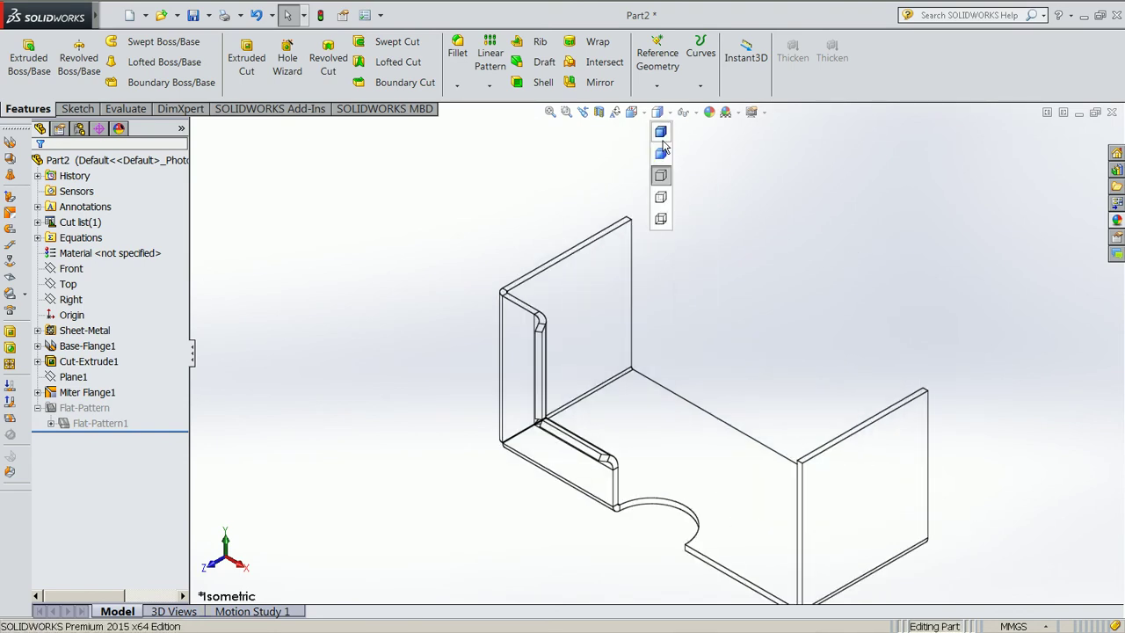
pyautogui.click(662, 138)
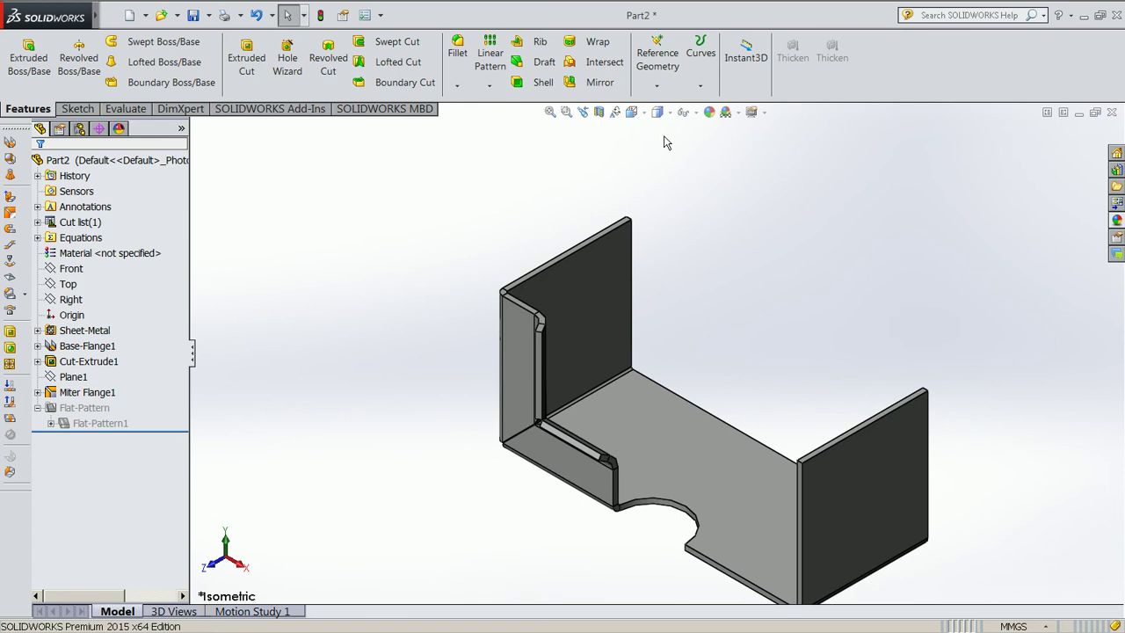
# Bring the Tutorials window forward and advance to the Completing the Miter Flange page
pyautogui.press('super')
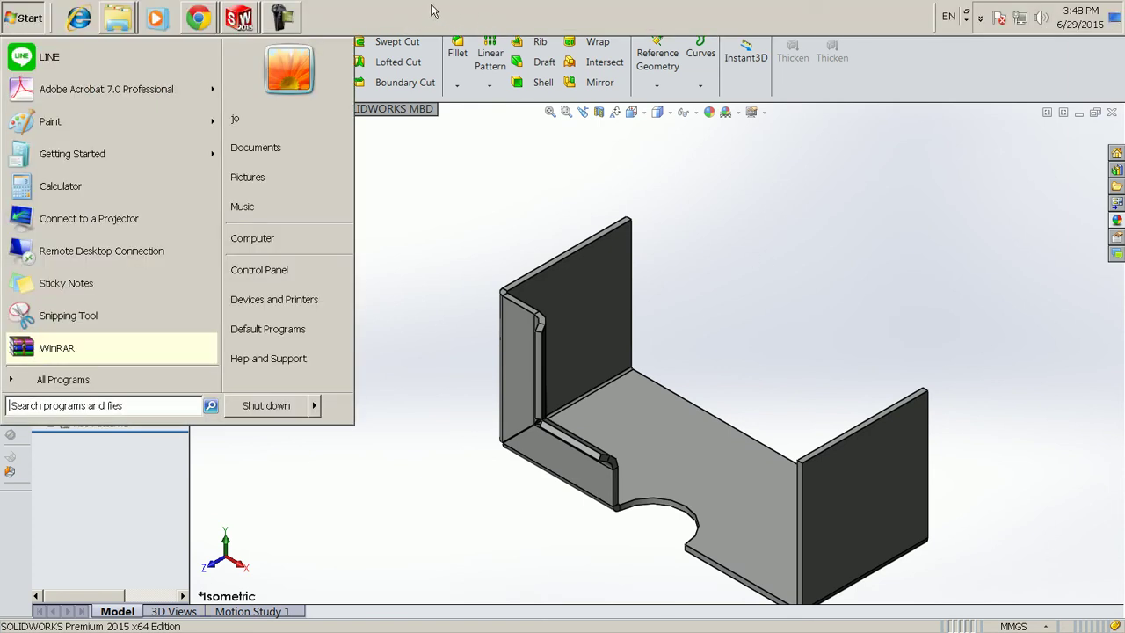
pyautogui.click(239, 17)
pyautogui.click(241, 58)
pyautogui.scroll(-2, 390, 417)
pyautogui.scroll(-2, 751, 562)
pyautogui.scroll(-1, 751, 562)
pyautogui.scroll(-1, 876, 585)
pyautogui.scroll(-4, 1005, 610)
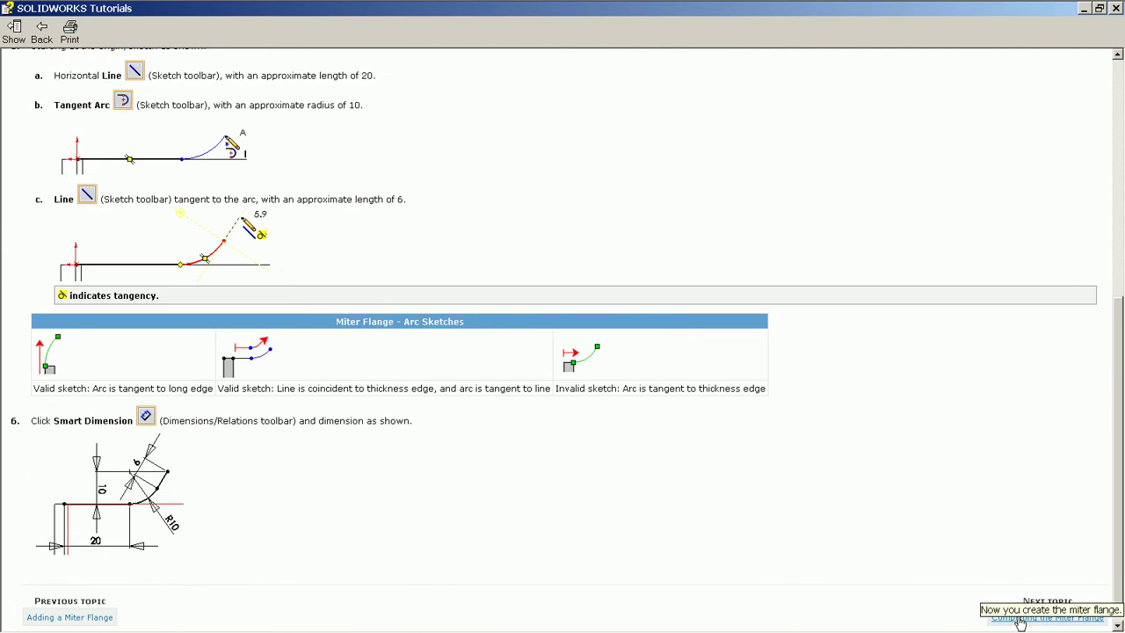
pyautogui.click(1020, 615)
pyautogui.scroll(-4, 489, 437)
pyautogui.scroll(3, 393, 388)
pyautogui.scroll(1, 392, 386)
pyautogui.scroll(-4, 392, 390)
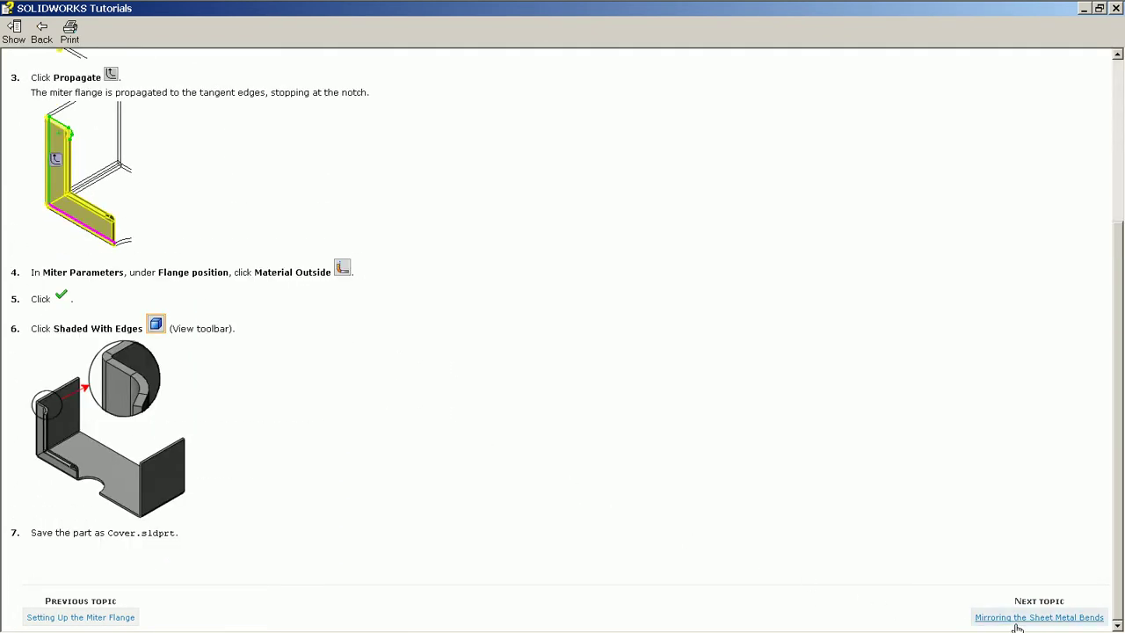
# Advance to the Mirroring the Sheet Metal Bends page and mark its Mirror step
pyautogui.click(1016, 621)
pyautogui.scroll(-3, 335, 391)
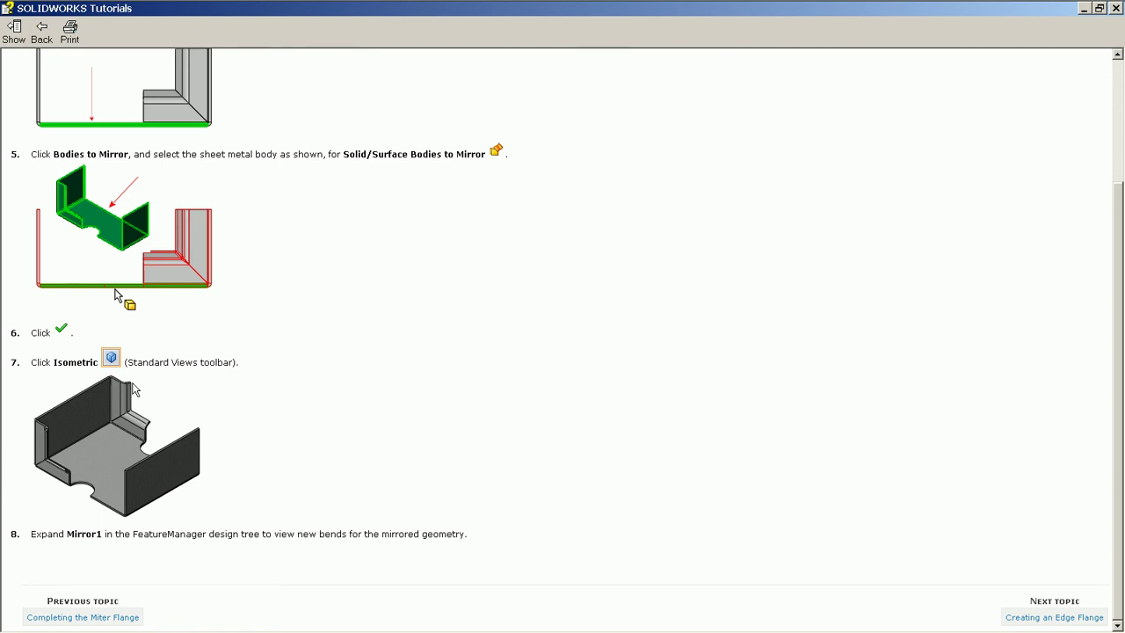
pyautogui.scroll(3, 134, 390)
pyautogui.scroll(-2, 137, 277)
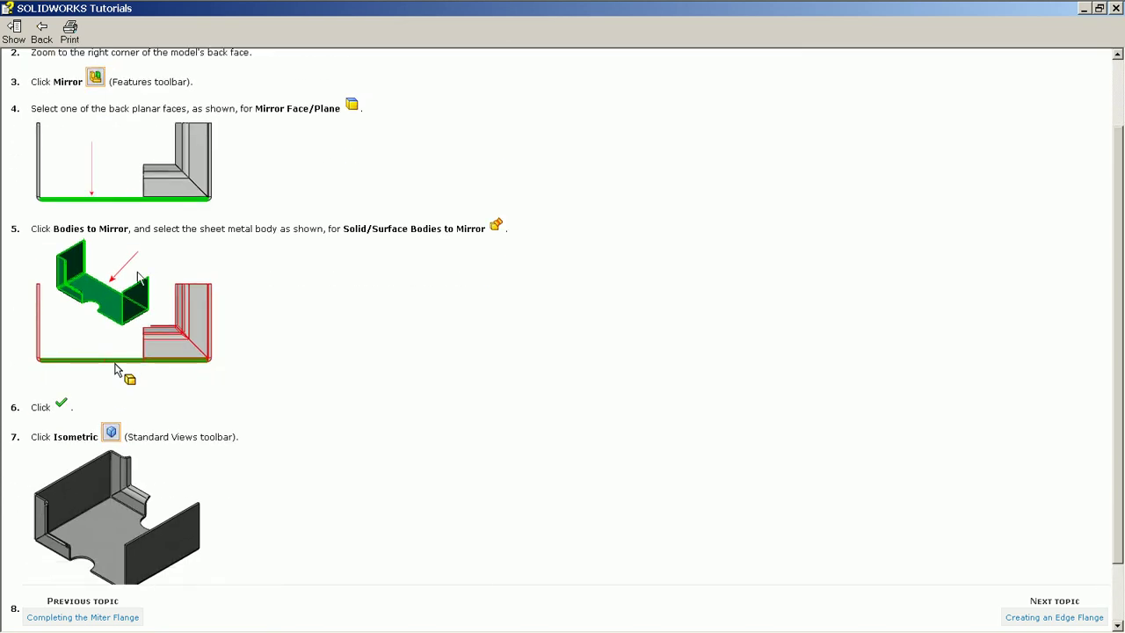
pyautogui.doubleClick(55, 81)
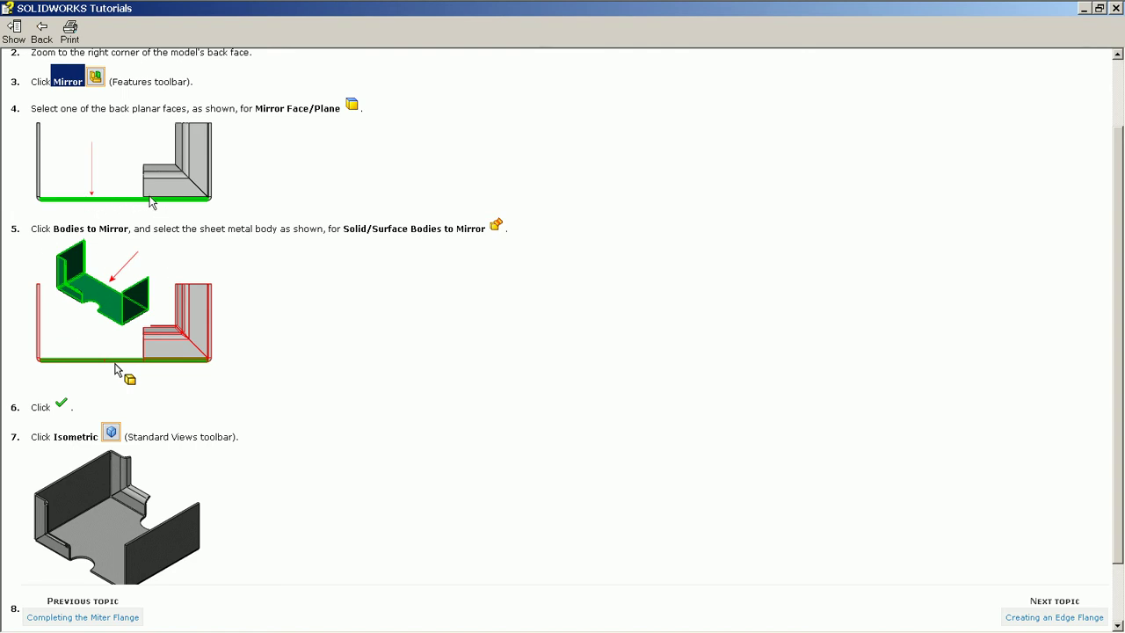
# Close the tutorial, start Mirror, and pick a back face of the tray as the mirror plane
pyautogui.click(1087, 10)
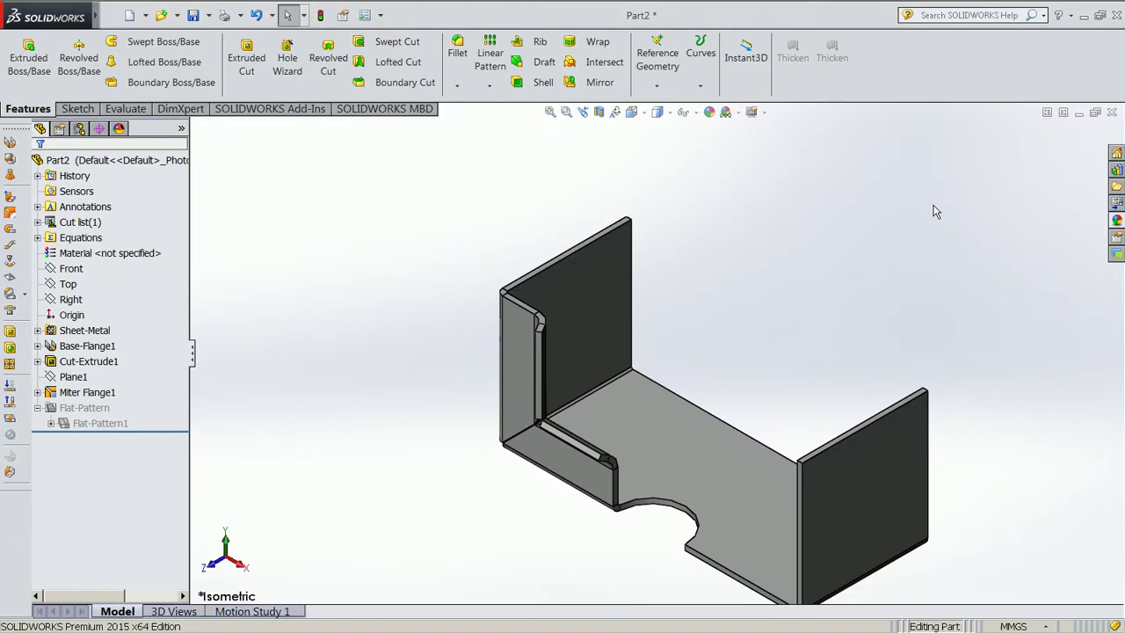
pyautogui.click(75, 191)
pyautogui.click(576, 89)
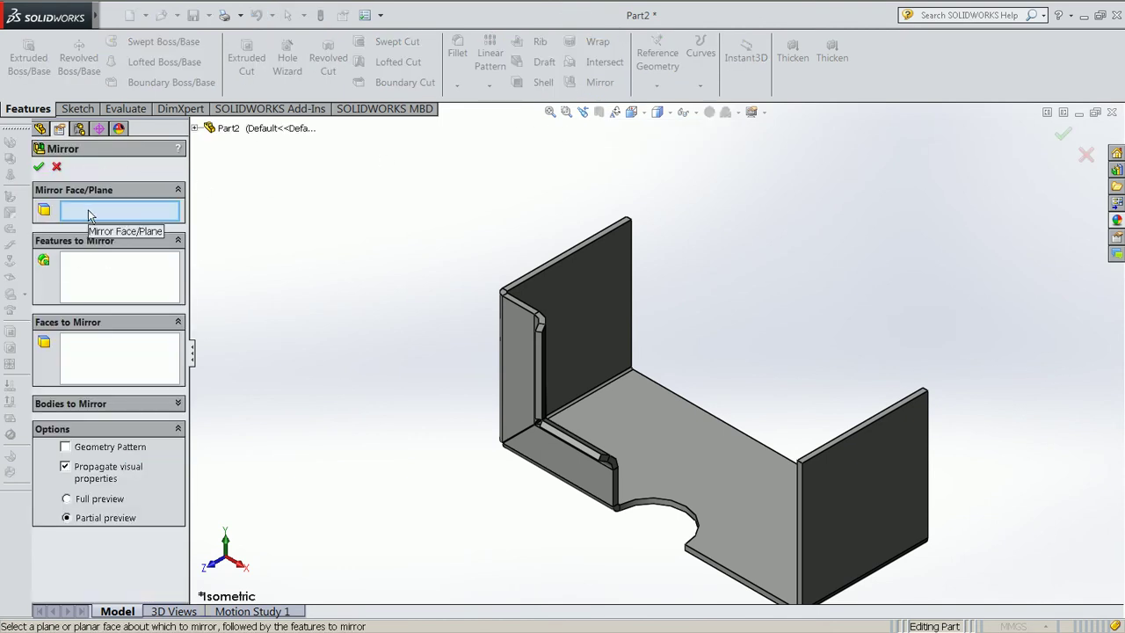
pyautogui.moveTo(816, 415); pyautogui.dragTo(790, 478, button='middle')
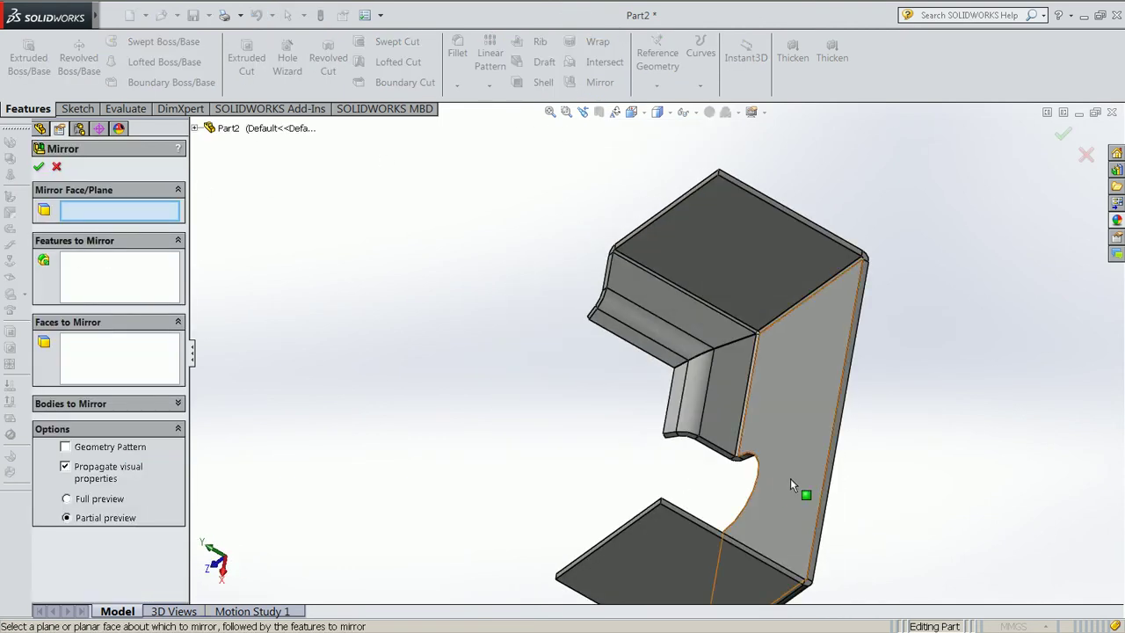
pyautogui.moveTo(867, 477); pyautogui.dragTo(848, 428, button='middle')
pyautogui.scroll(-2, 848, 429)
pyautogui.moveTo(794, 489)
pyautogui.mouseDown(button='middle')
pyautogui.moveTo(812, 489)
pyautogui.moveTo(785, 490)
pyautogui.moveTo(864, 431)
pyautogui.moveTo(873, 434)
pyautogui.moveTo(861, 488)
pyautogui.mouseUp(button='middle')
pyautogui.click(777, 489)
pyautogui.scroll(2, 854, 392)
pyautogui.scroll(2, 855, 392)
pyautogui.moveTo(855, 392)
pyautogui.mouseDown(button='middle')
pyautogui.moveTo(818, 356)
pyautogui.moveTo(858, 325)
pyautogui.mouseUp(button='middle')
# Mirror the whole tray body across that back face, creating Mirror1
pyautogui.click(151, 357)
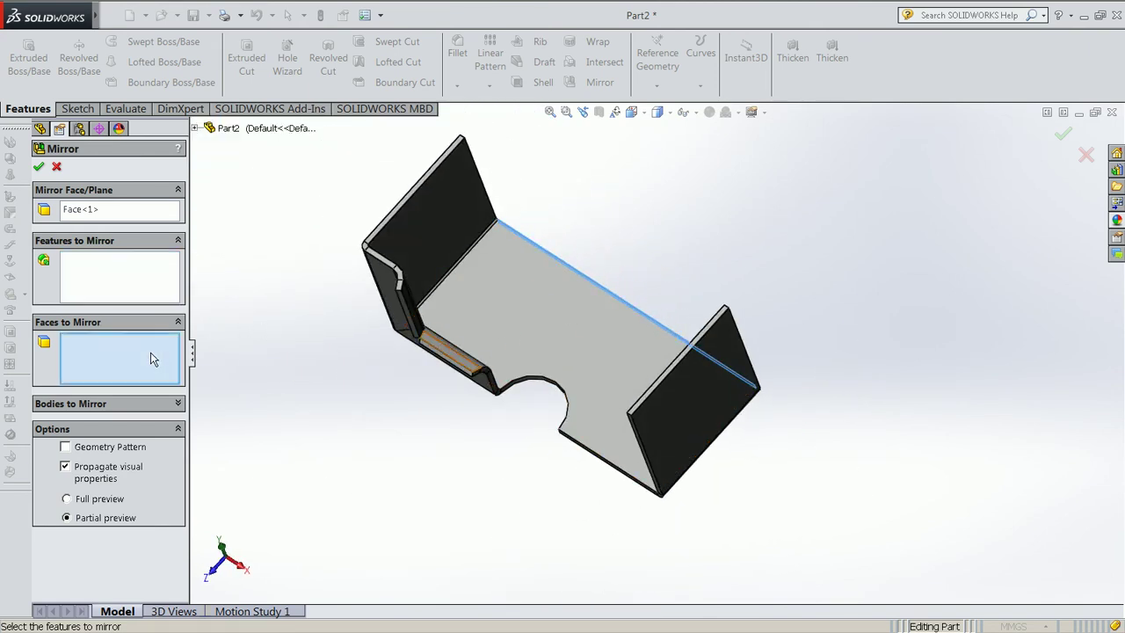
pyautogui.click(138, 413)
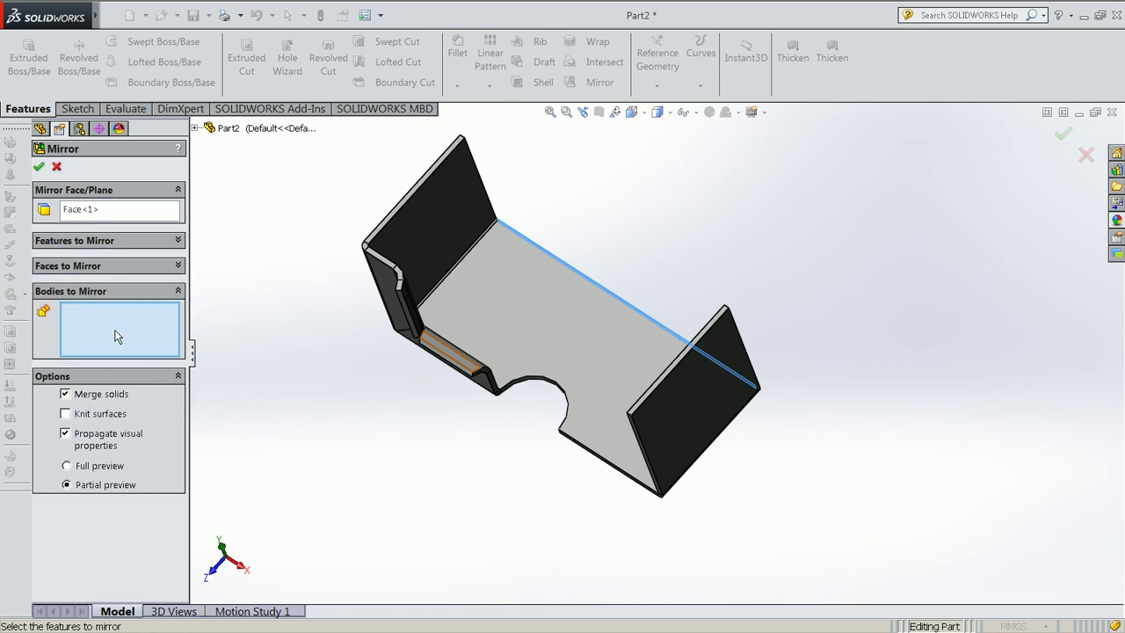
pyautogui.click(545, 338)
pyautogui.moveTo(572, 343)
pyautogui.mouseDown(button='middle')
pyautogui.moveTo(614, 310)
pyautogui.moveTo(557, 304)
pyautogui.moveTo(661, 340)
pyautogui.mouseUp(button='middle')
pyautogui.middleClick(661, 332)
pyautogui.middleClick(509, 393)
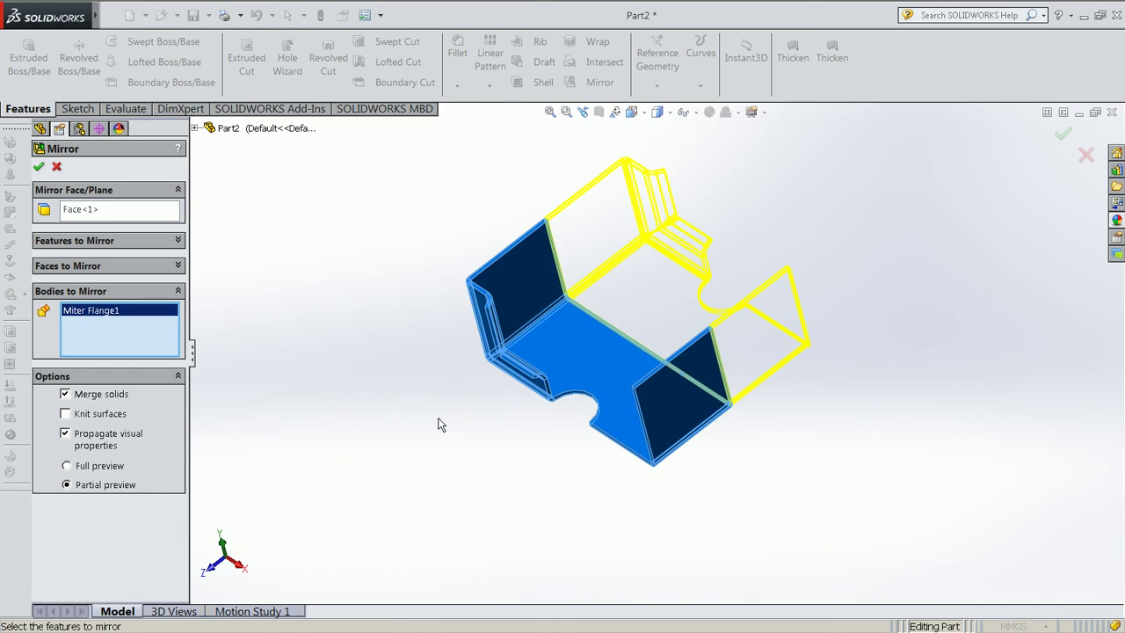
pyautogui.click(38, 168)
# Inspect the mirrored tray, then bring back the SOLIDWORKS Tutorials window
pyautogui.moveTo(698, 305)
pyautogui.mouseDown(button='middle')
pyautogui.moveTo(703, 241)
pyautogui.moveTo(666, 281)
pyautogui.mouseUp(button='middle')
pyautogui.scroll(-3, 666, 281)
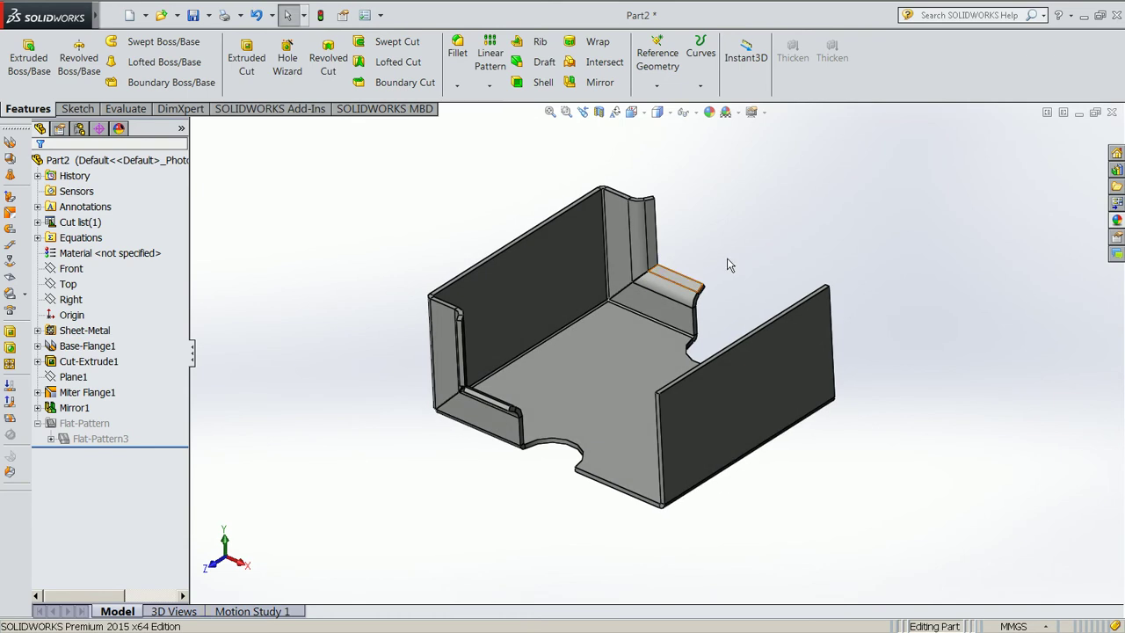
pyautogui.moveTo(727, 258); pyautogui.dragTo(726, 278, button='middle')
pyautogui.scroll(-2, 726, 278)
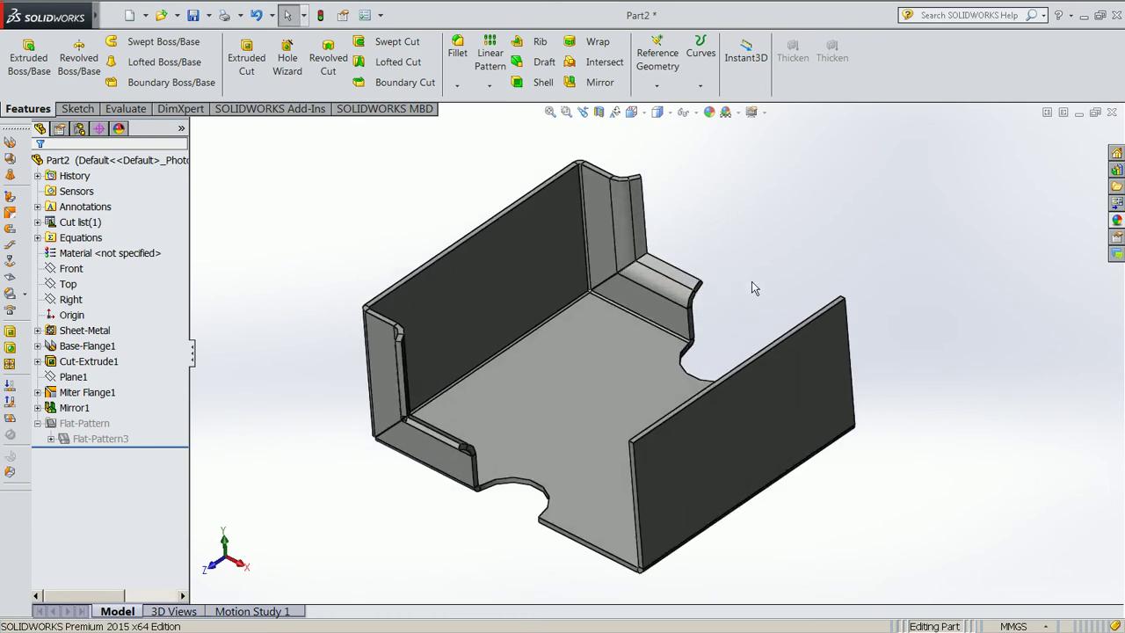
pyautogui.scroll(1, 752, 288)
pyautogui.press('super')
pyautogui.click(247, 18)
# Open the Creating an Edge Flange tutorial topic and scroll through its steps
pyautogui.click(290, 56)
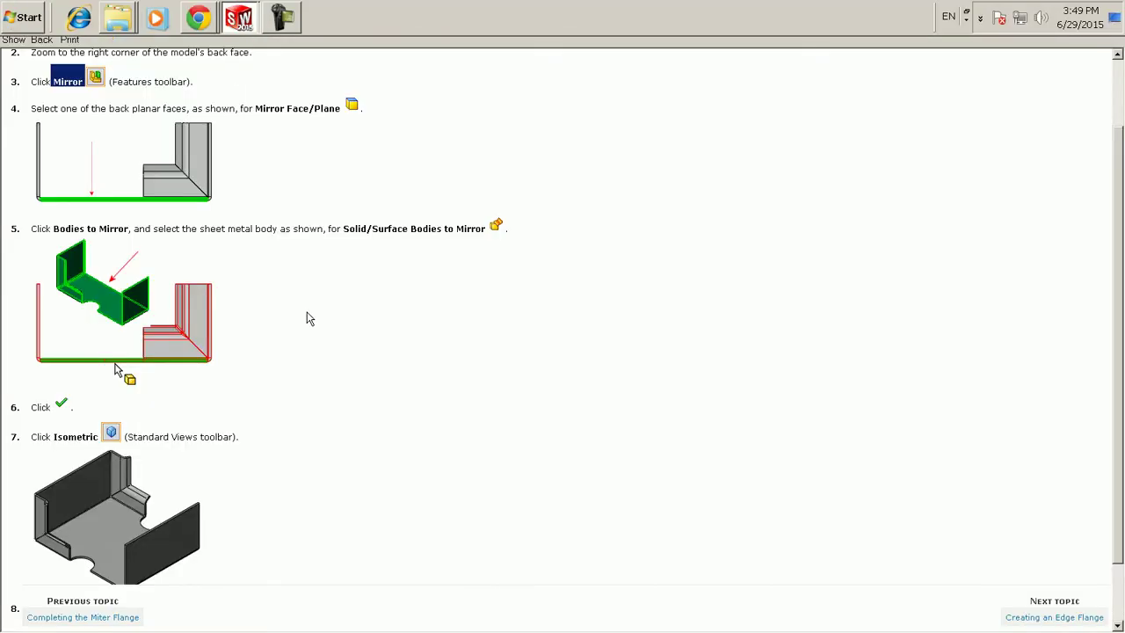
pyautogui.scroll(-2, 885, 605)
pyautogui.click(1055, 618)
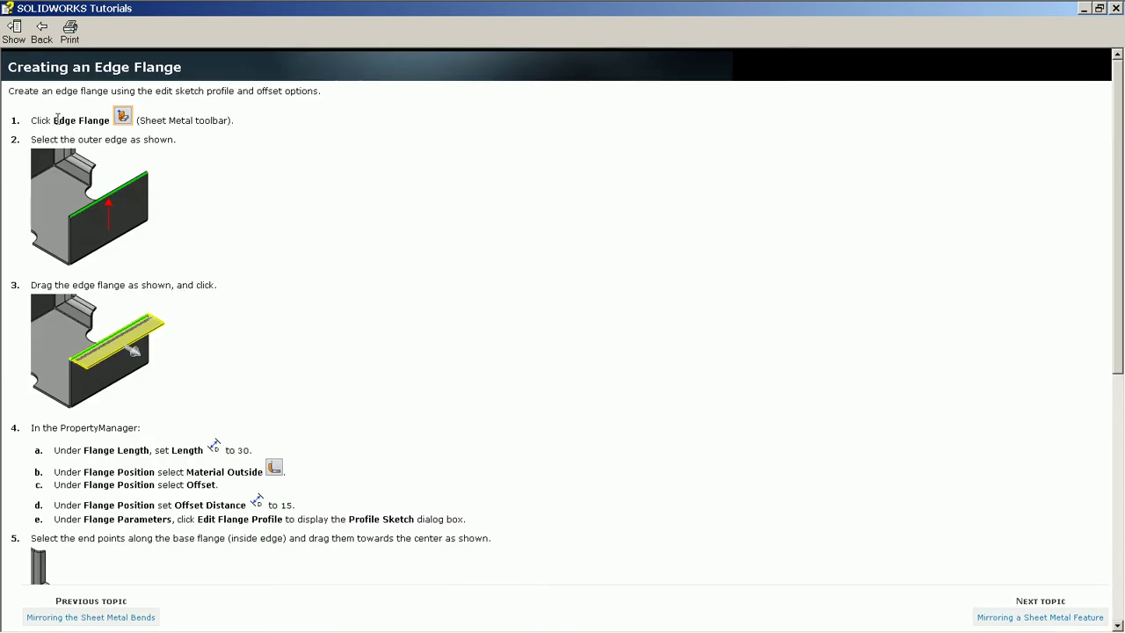
pyautogui.moveTo(56, 121); pyautogui.dragTo(92, 119)
pyautogui.scroll(-1, 208, 322)
pyautogui.scroll(-3, 218, 320)
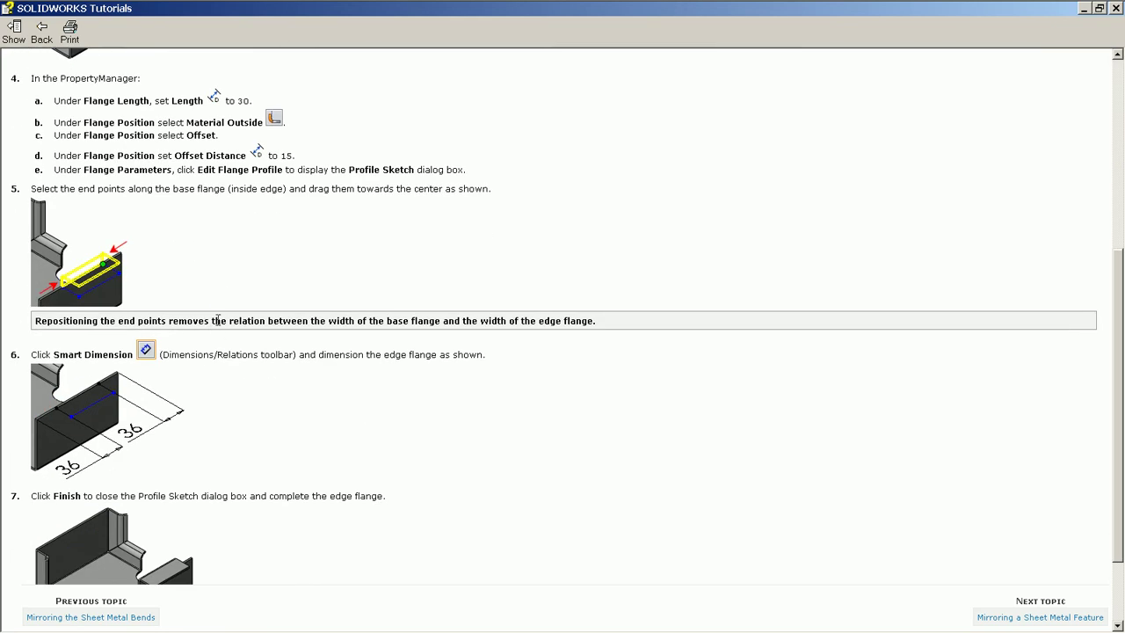
pyautogui.scroll(-1, 158, 548)
pyautogui.scroll(2, 183, 343)
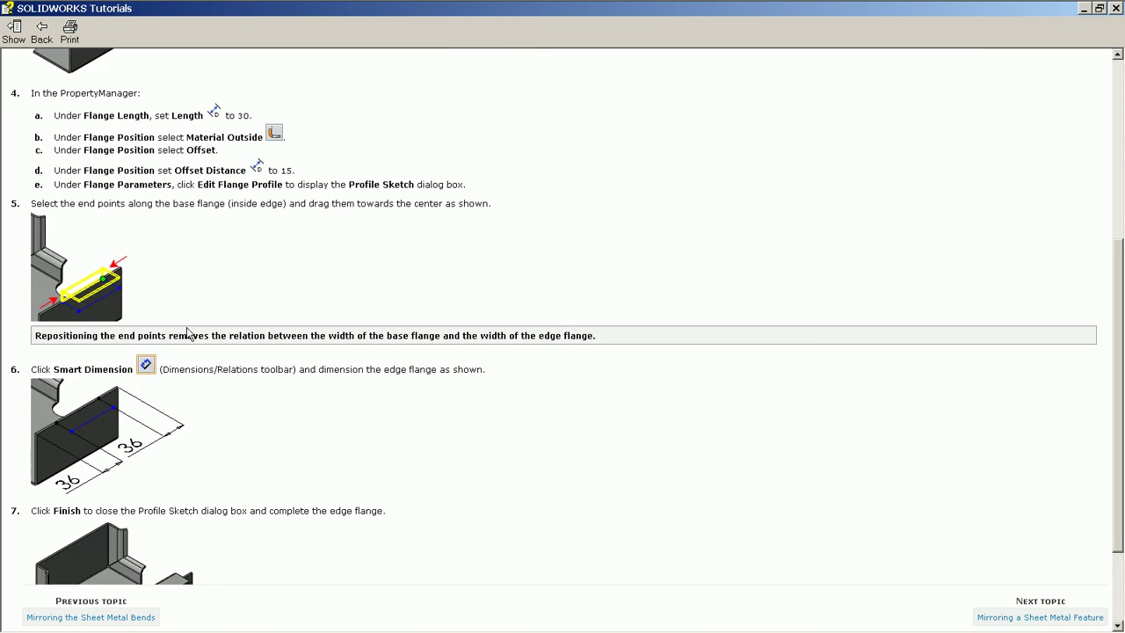
pyautogui.scroll(1, 186, 327)
pyautogui.scroll(2, 200, 315)
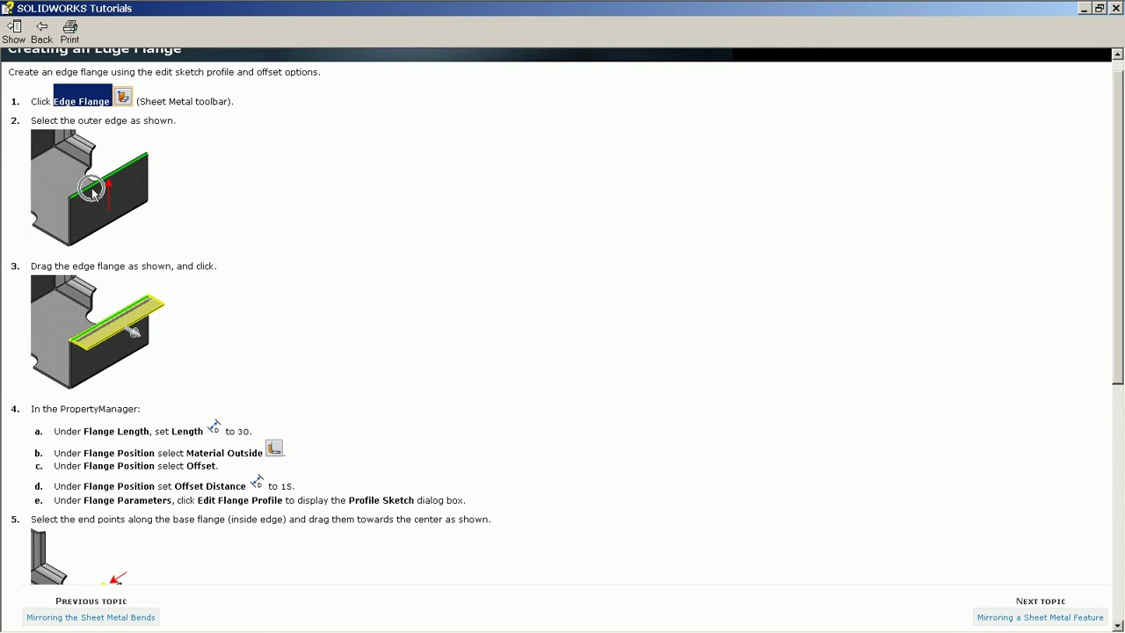
# Mark step 4's flange length value, then close the tutorial and return to the part
pyautogui.doubleClick(241, 432)
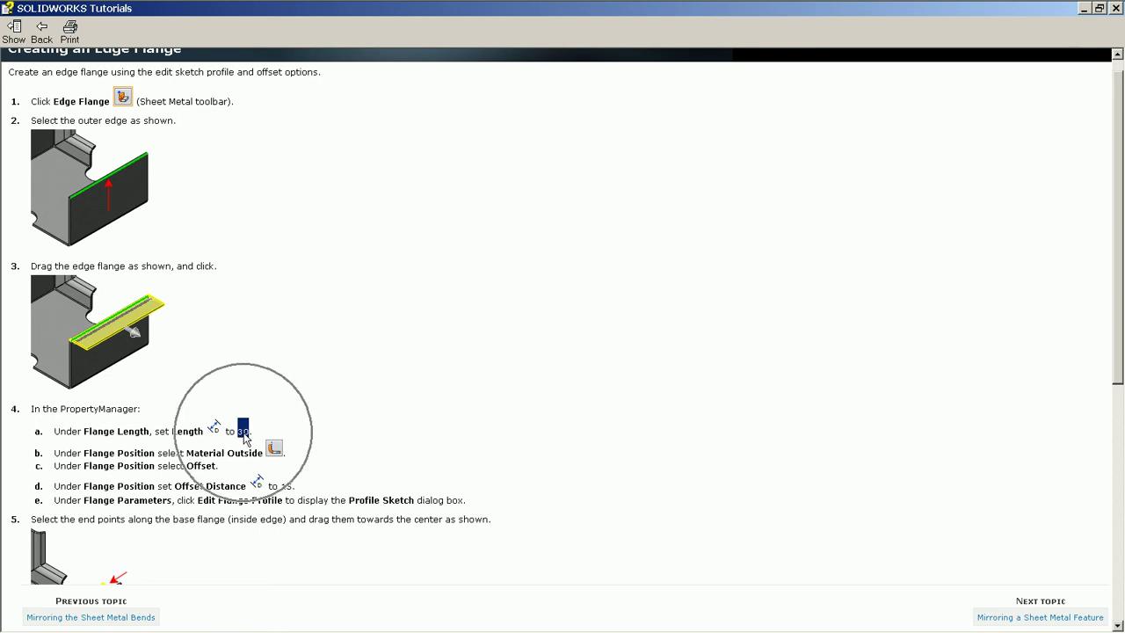
pyautogui.click(122, 453)
pyautogui.click(136, 461)
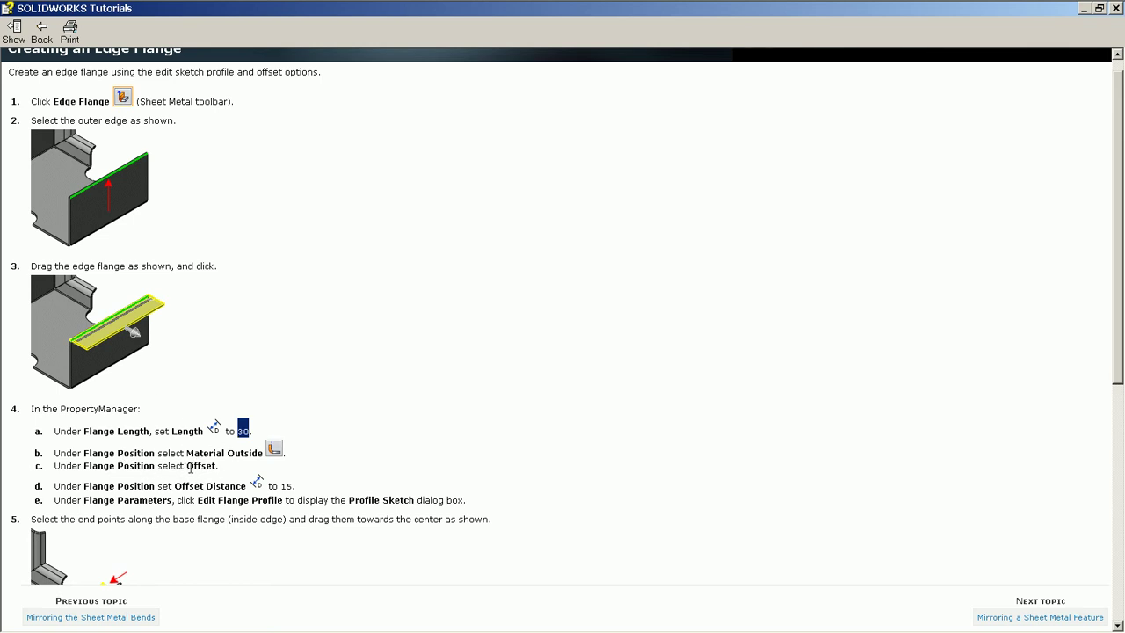
pyautogui.click(277, 485)
pyautogui.click(1085, 8)
pyautogui.moveTo(823, 346); pyautogui.dragTo(901, 276, button='middle')
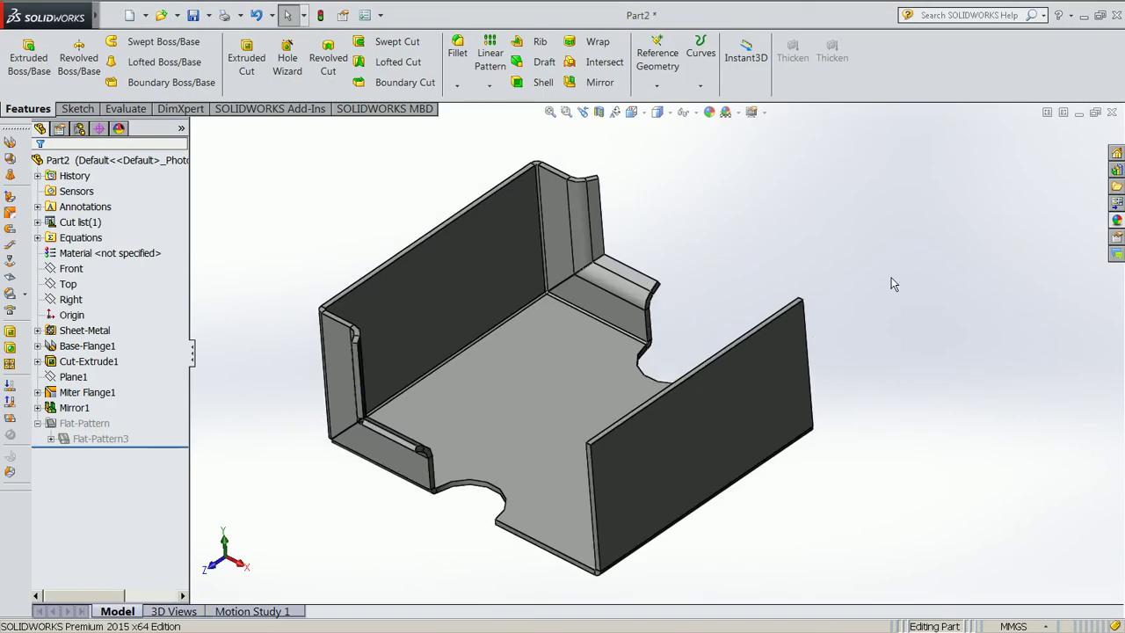
# In isometric view, start an edge flange on the right wall's outer top edge
pyautogui.hotkey('ctrl', '7')
pyautogui.scroll(-2, 795, 299)
pyautogui.scroll(-3, 770, 307)
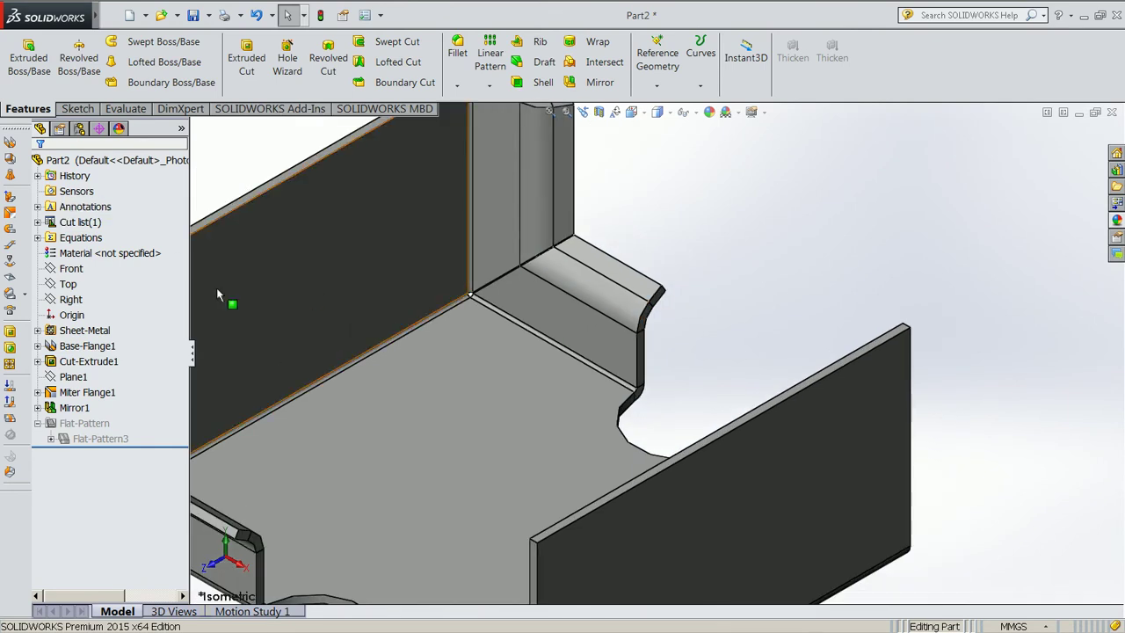
pyautogui.press('f')
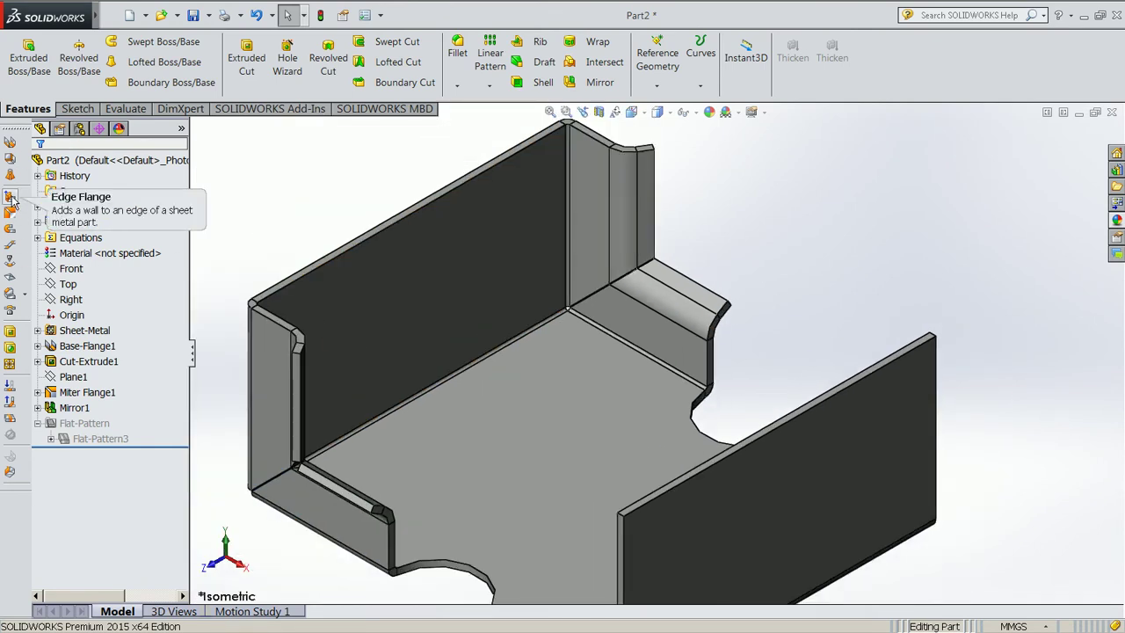
pyautogui.click(11, 198)
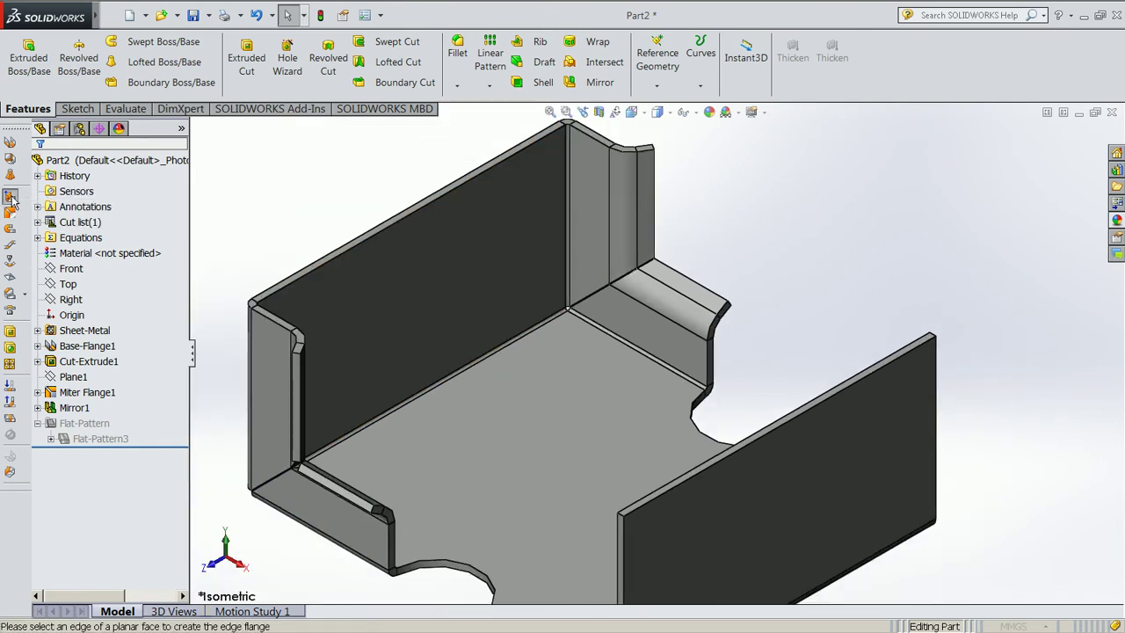
pyautogui.click(738, 459)
# Set the flange position to Material Outside and select its length value
pyautogui.scroll(-2, 764, 488)
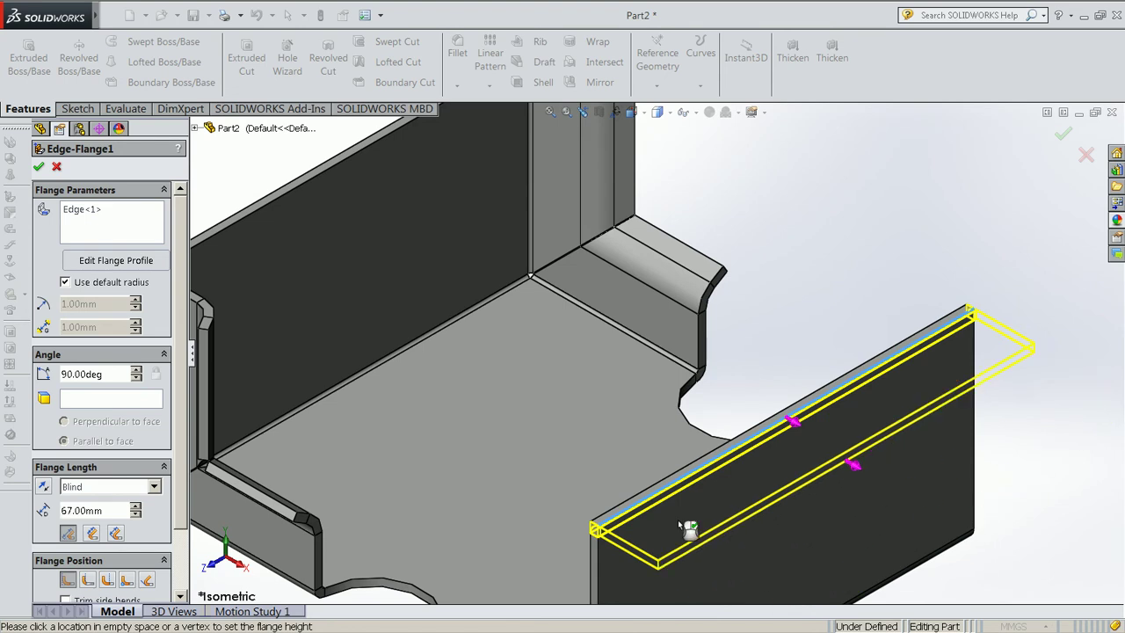
pyautogui.scroll(2, 959, 497)
pyautogui.scroll(2, 967, 503)
pyautogui.press('z')
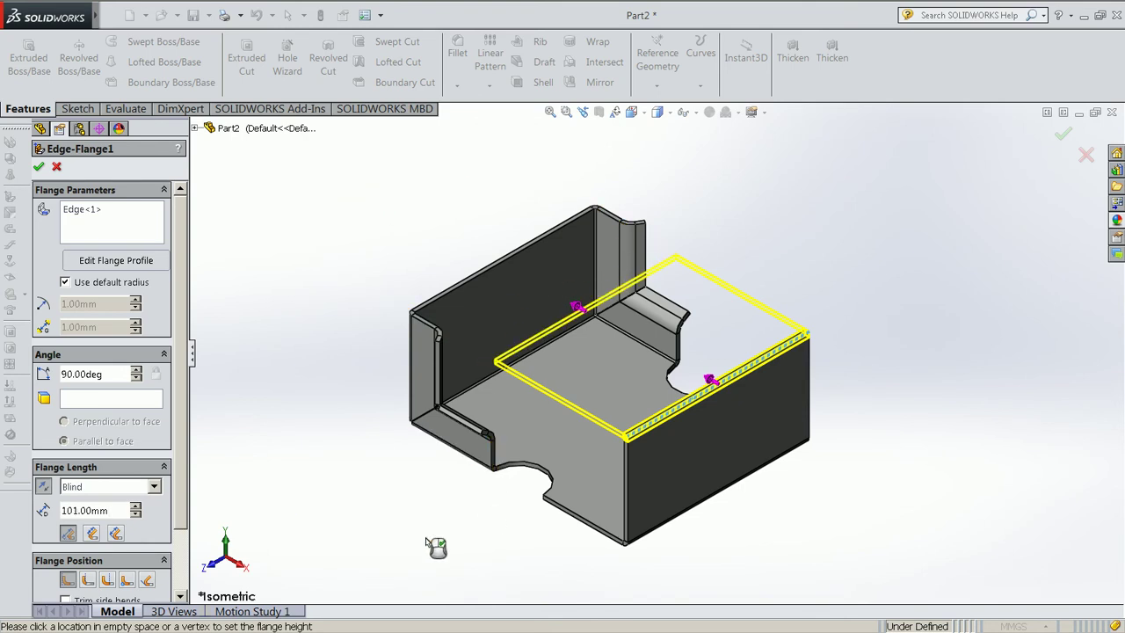
pyautogui.click(88, 580)
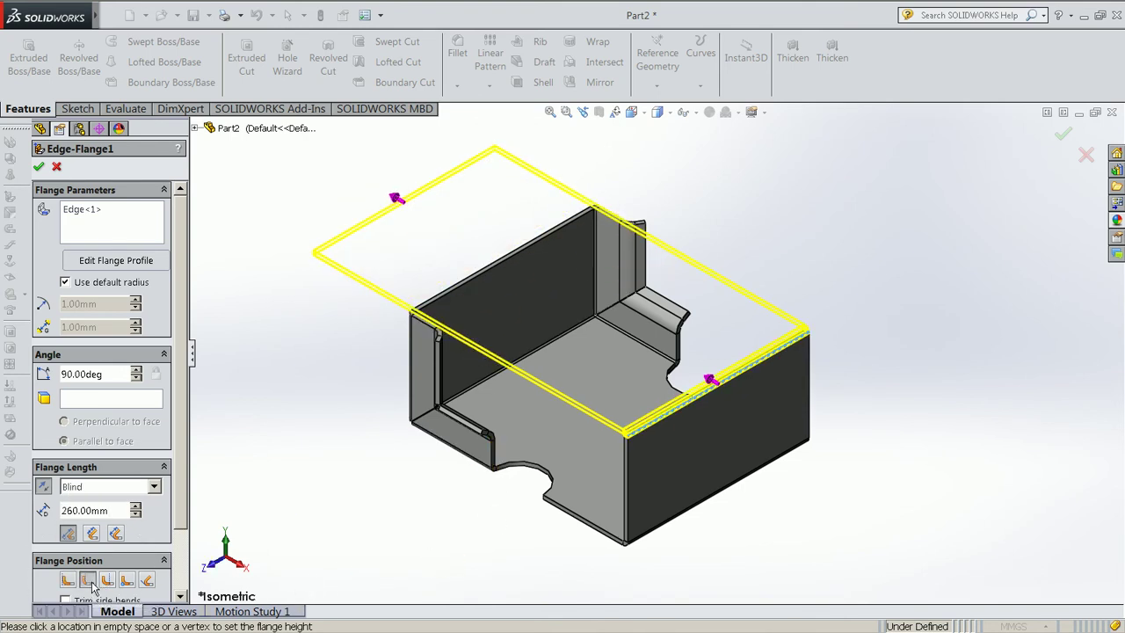
pyautogui.doubleClick(97, 510)
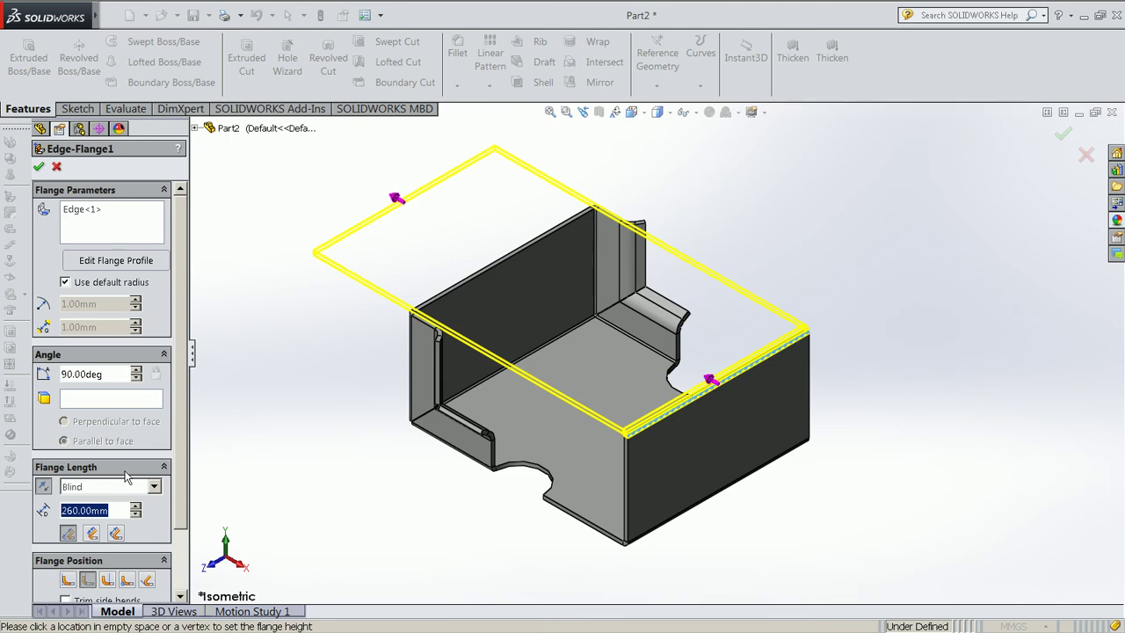
# Switch to the tutorial and mark step 4's Length value of 30
pyautogui.press('super')
pyautogui.click(239, 18)
pyautogui.click(250, 56)
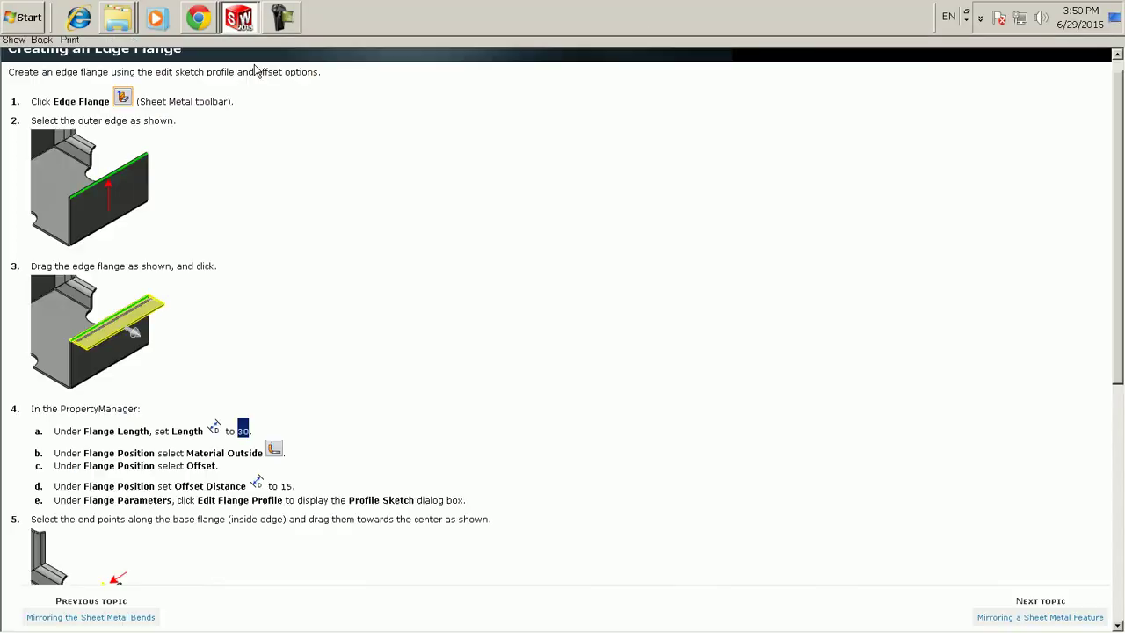
pyautogui.click(239, 447)
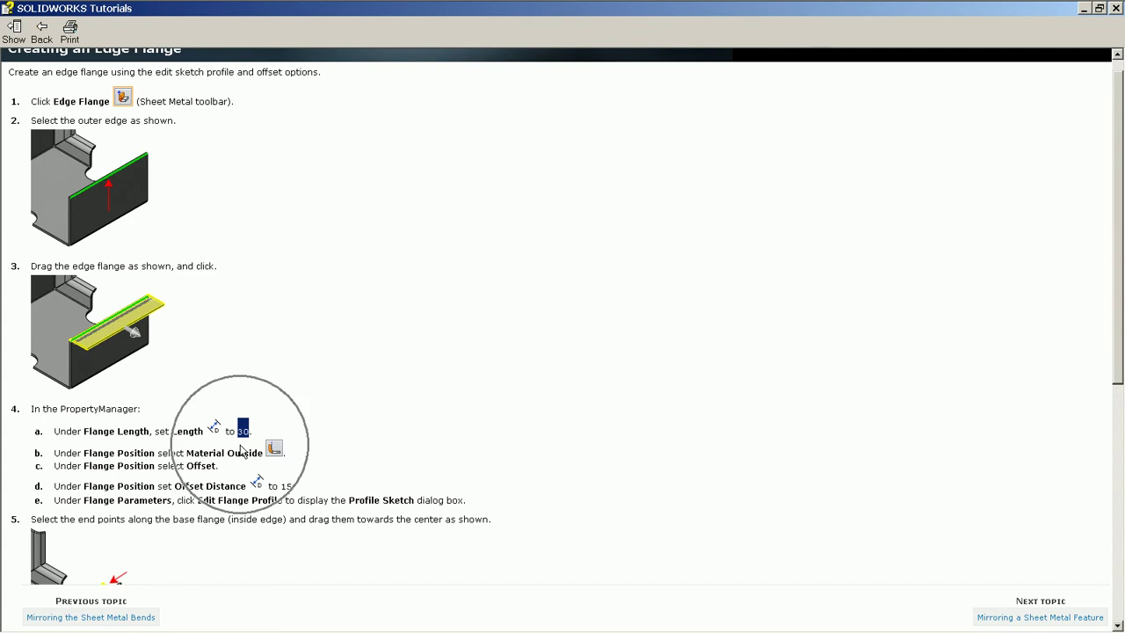
pyautogui.click(234, 464)
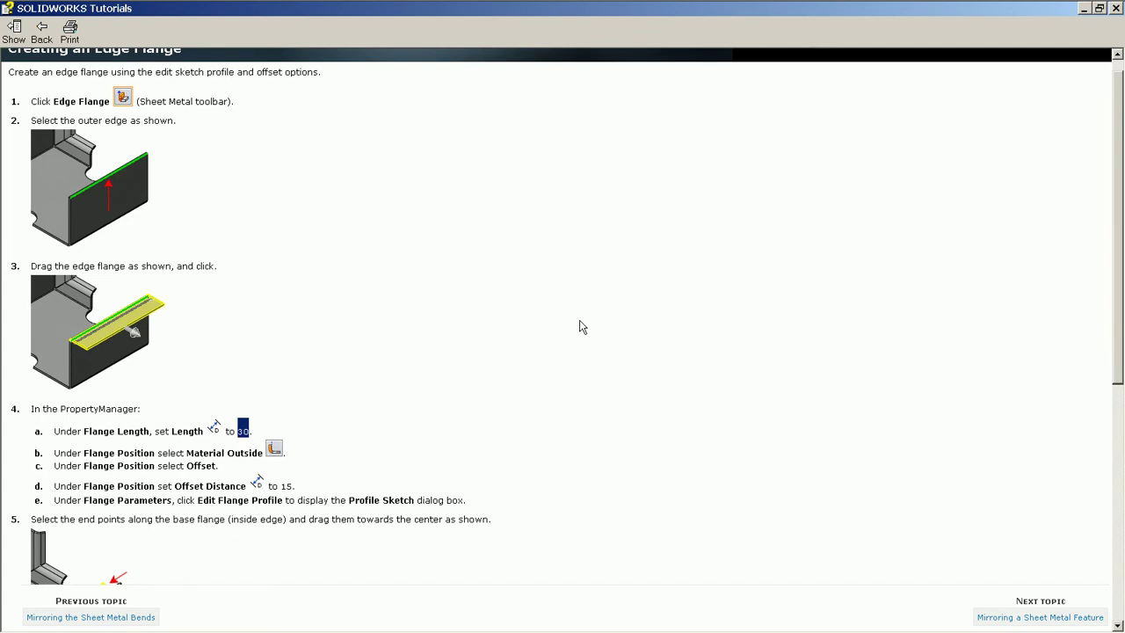
# Set the edge flange length to 30 mm
pyautogui.click(1083, 10)
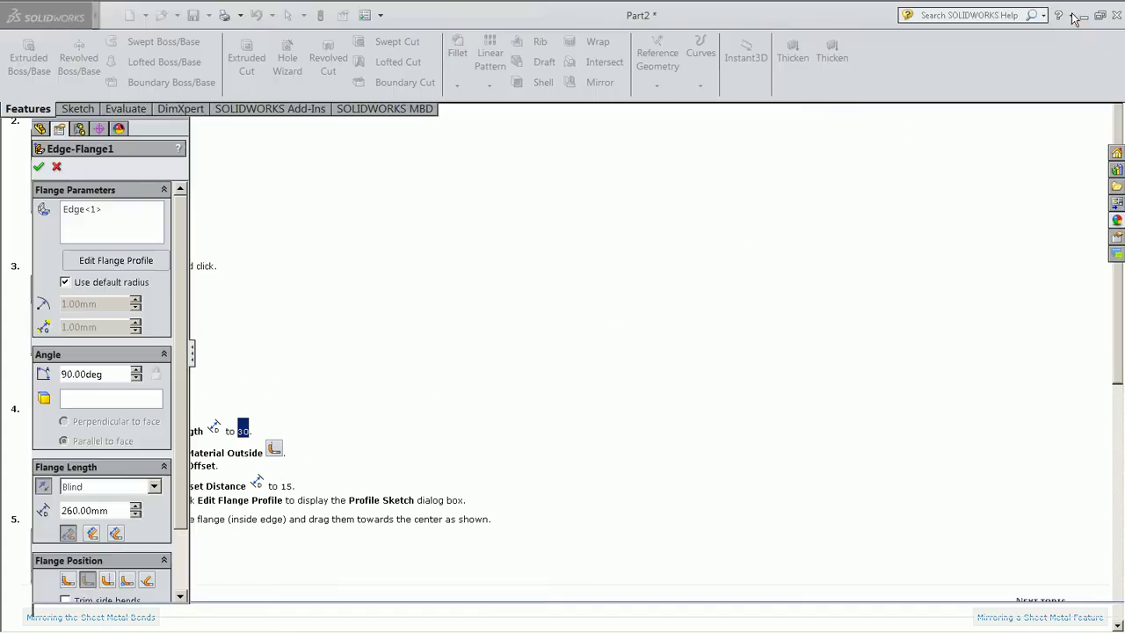
pyautogui.moveTo(113, 515); pyautogui.dragTo(5, 515)
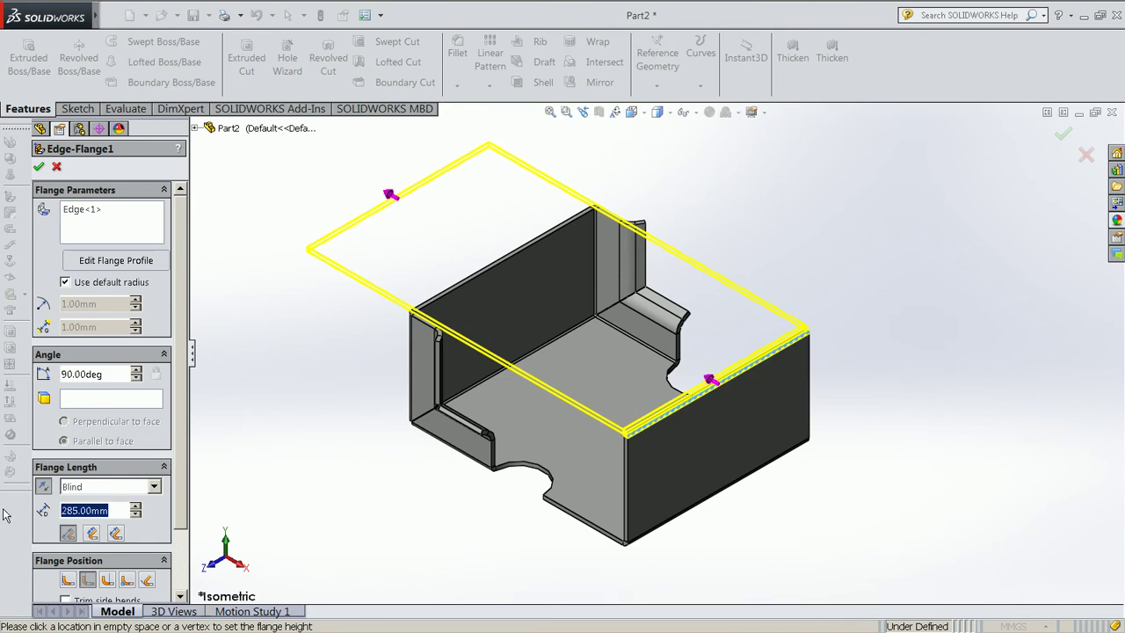
pyautogui.write('30')
pyautogui.press('Return')
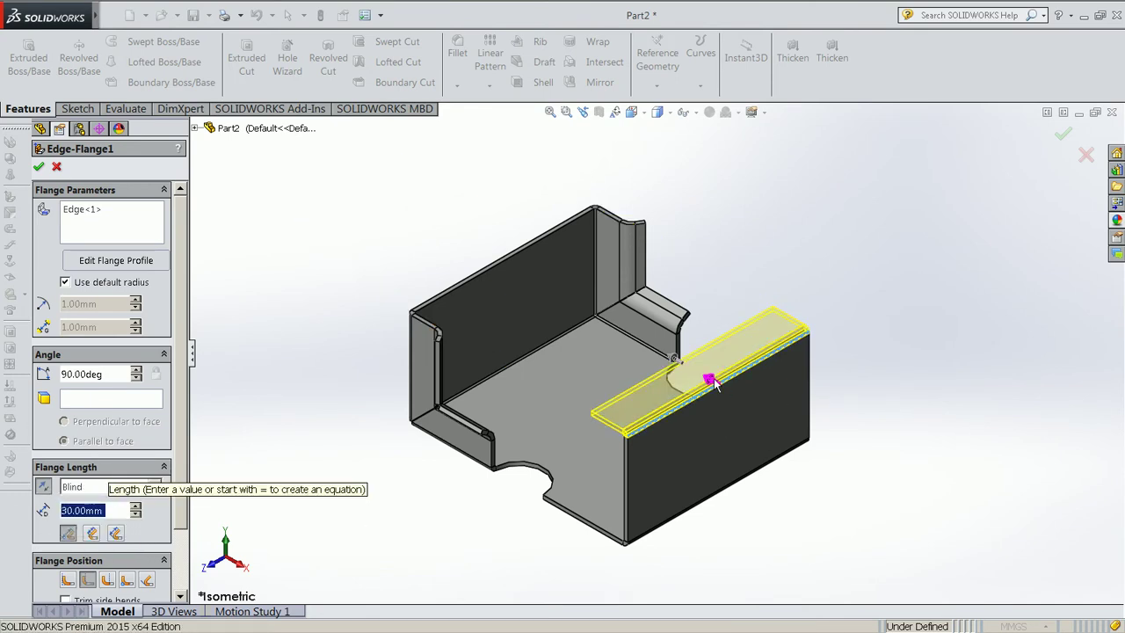
pyautogui.click(44, 488)
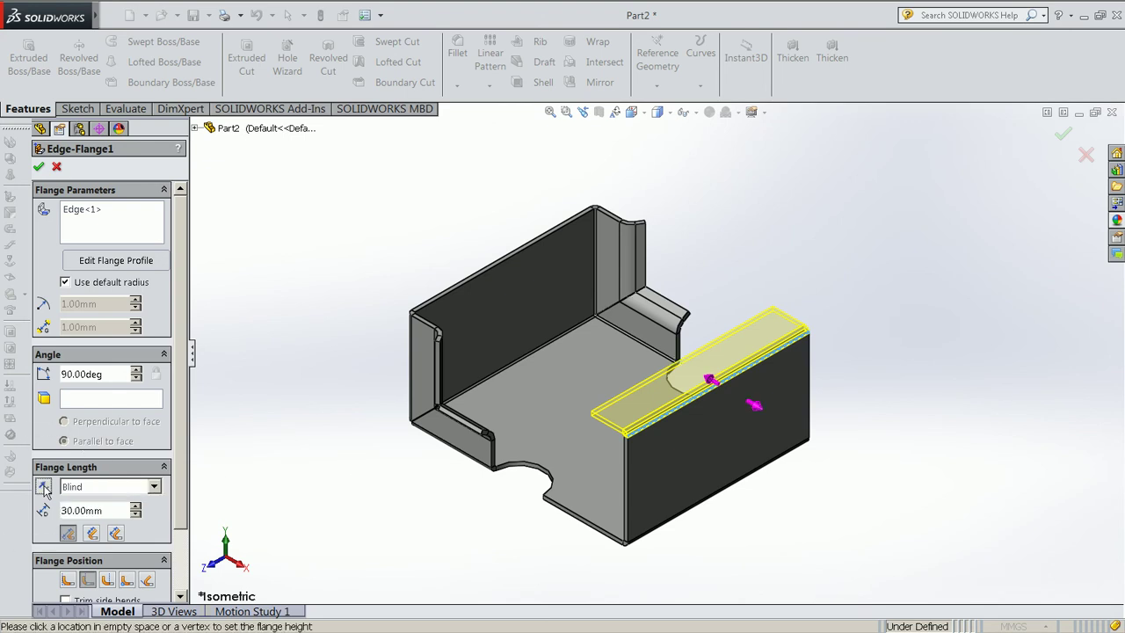
pyautogui.click(44, 488)
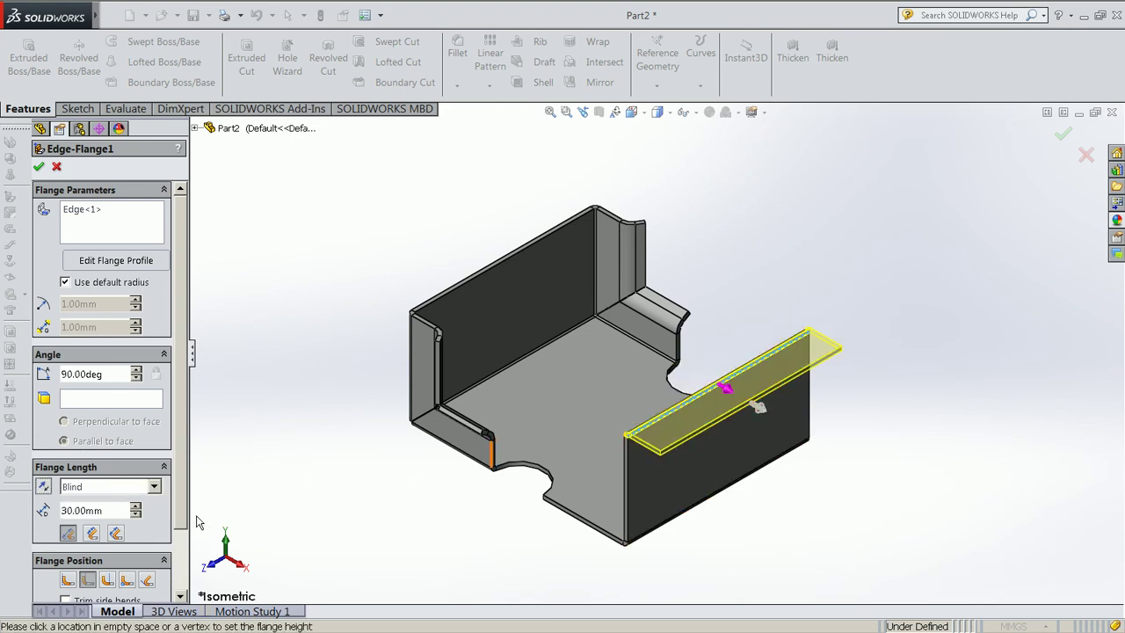
# Place the flange Material Outside and turn on Offset
pyautogui.moveTo(183, 508); pyautogui.dragTo(183, 576)
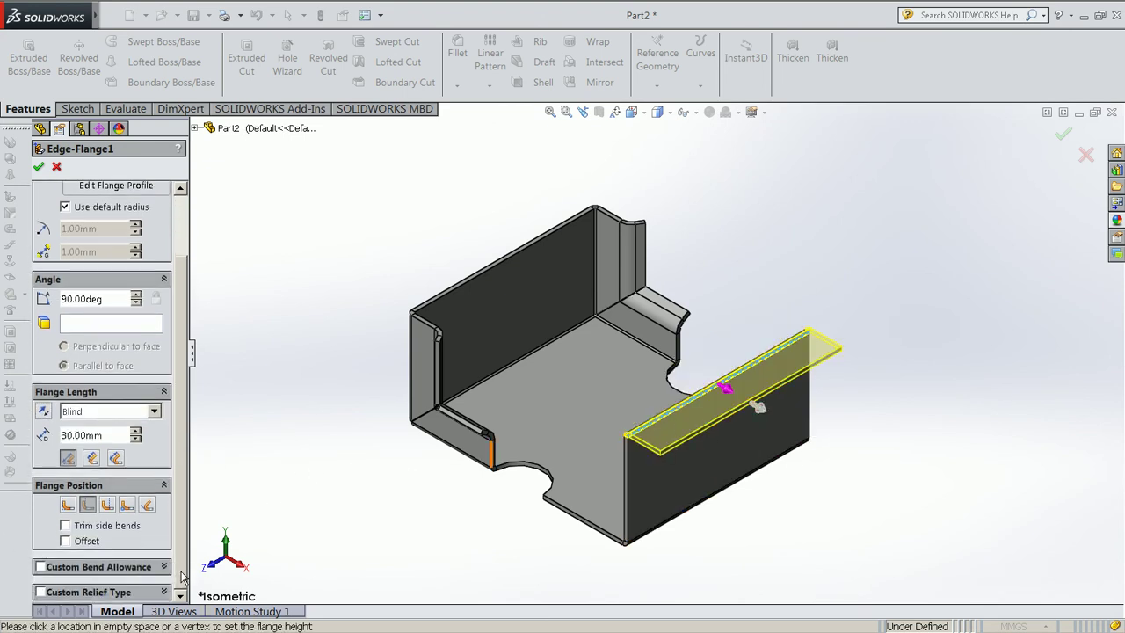
pyautogui.click(90, 510)
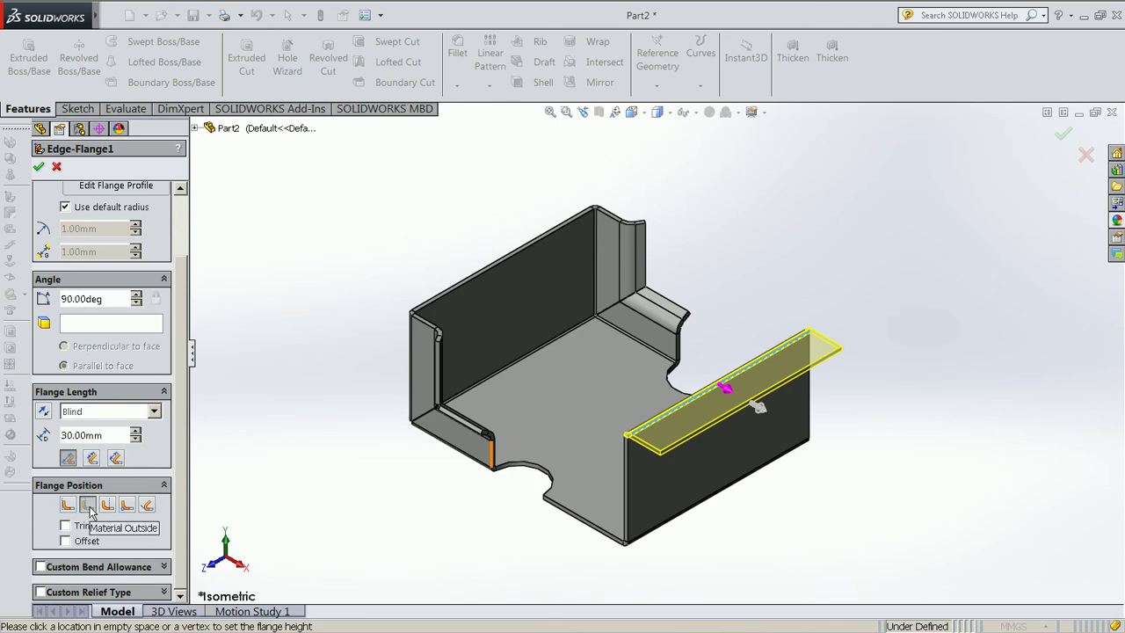
pyautogui.click(65, 542)
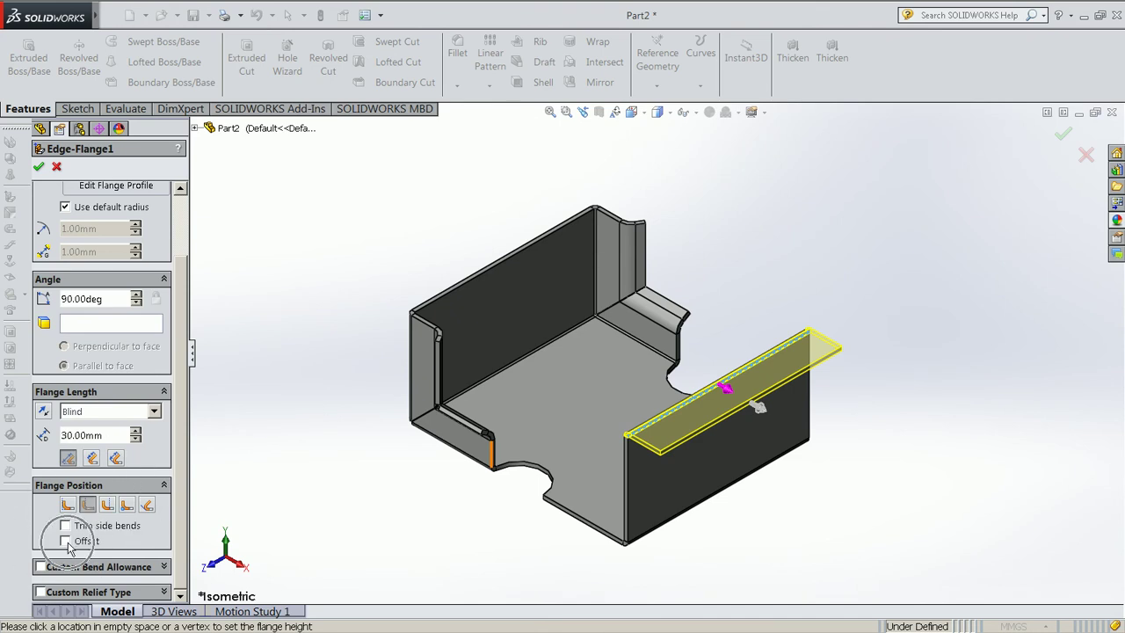
pyautogui.scroll(-2, 181, 573)
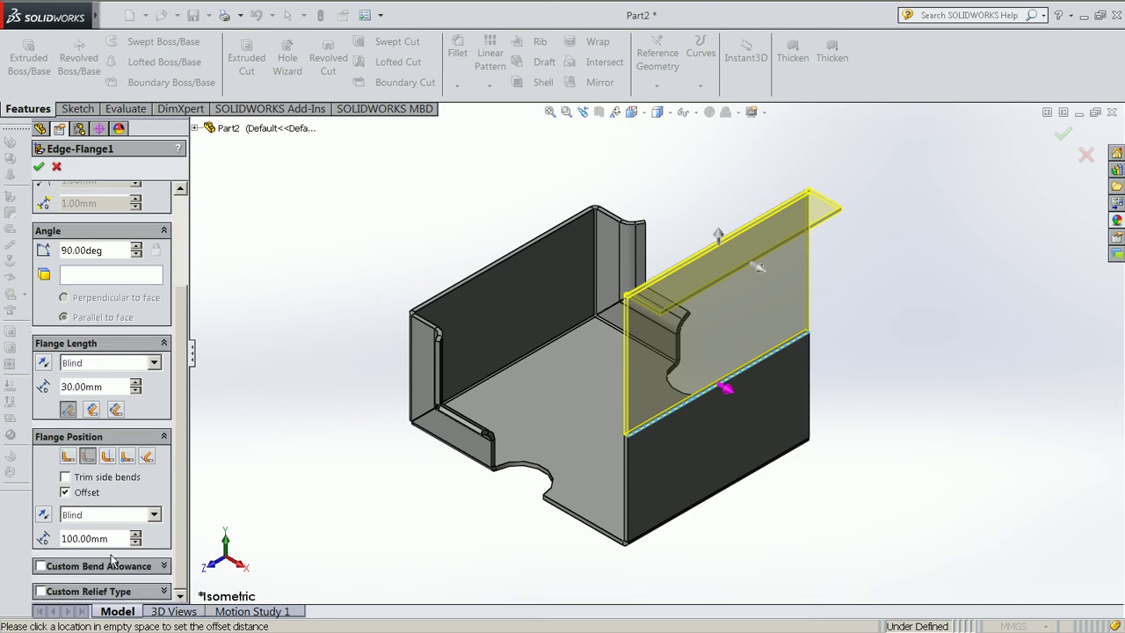
pyautogui.moveTo(114, 538); pyautogui.dragTo(13, 530)
# Check the tutorial's 15 mm offset distance, then return to the flange settings
pyautogui.click(24, 12)
pyautogui.click(239, 14)
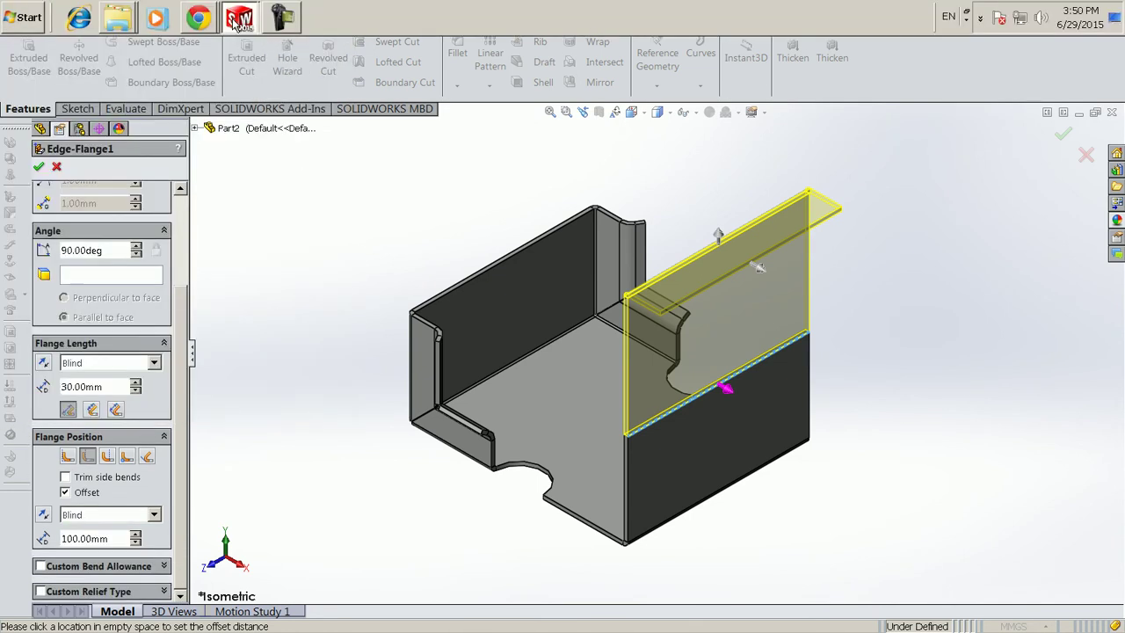
pyautogui.click(226, 55)
pyautogui.moveTo(286, 485); pyautogui.dragTo(293, 485)
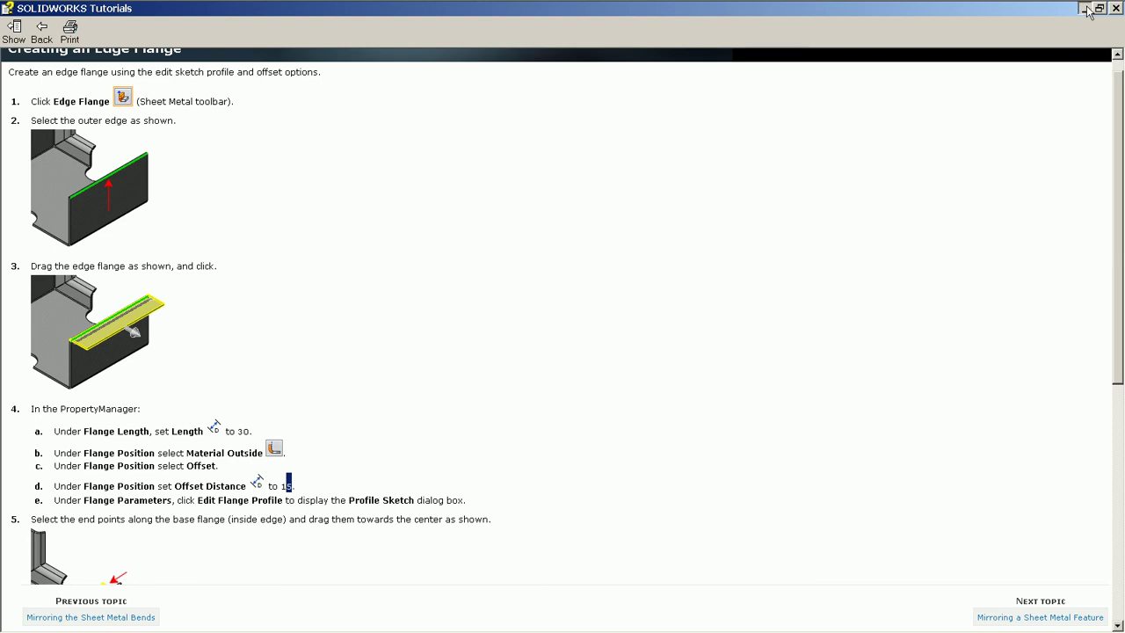
pyautogui.click(1087, 9)
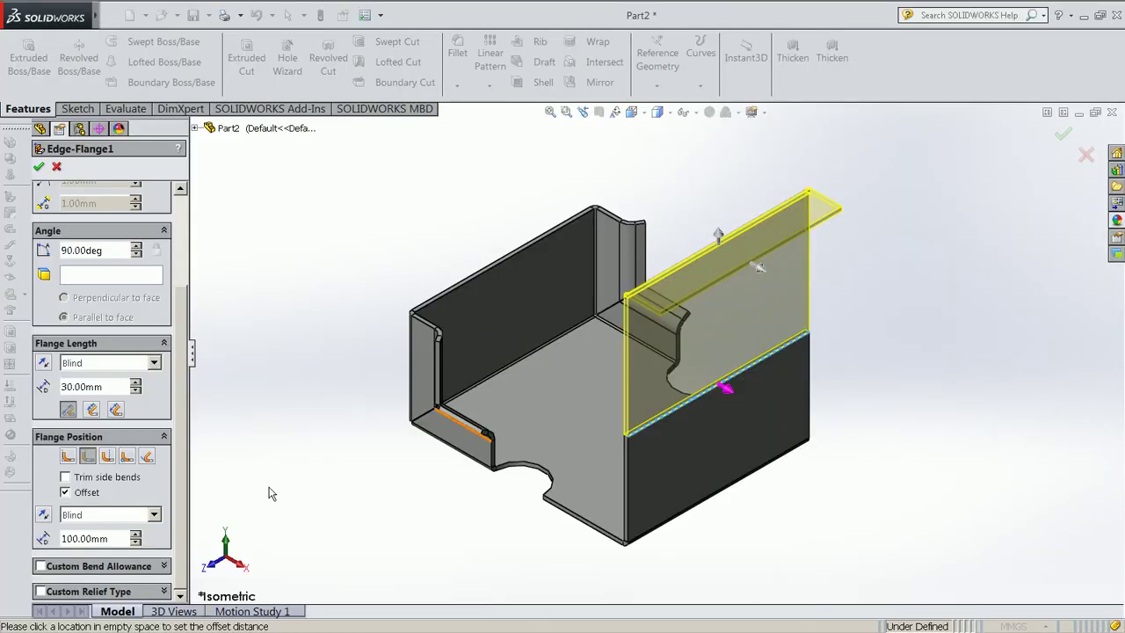
# Set the flange Offset Distance to 15 mm
pyautogui.doubleClick(117, 542)
pyautogui.write('15')
pyautogui.press('Return')
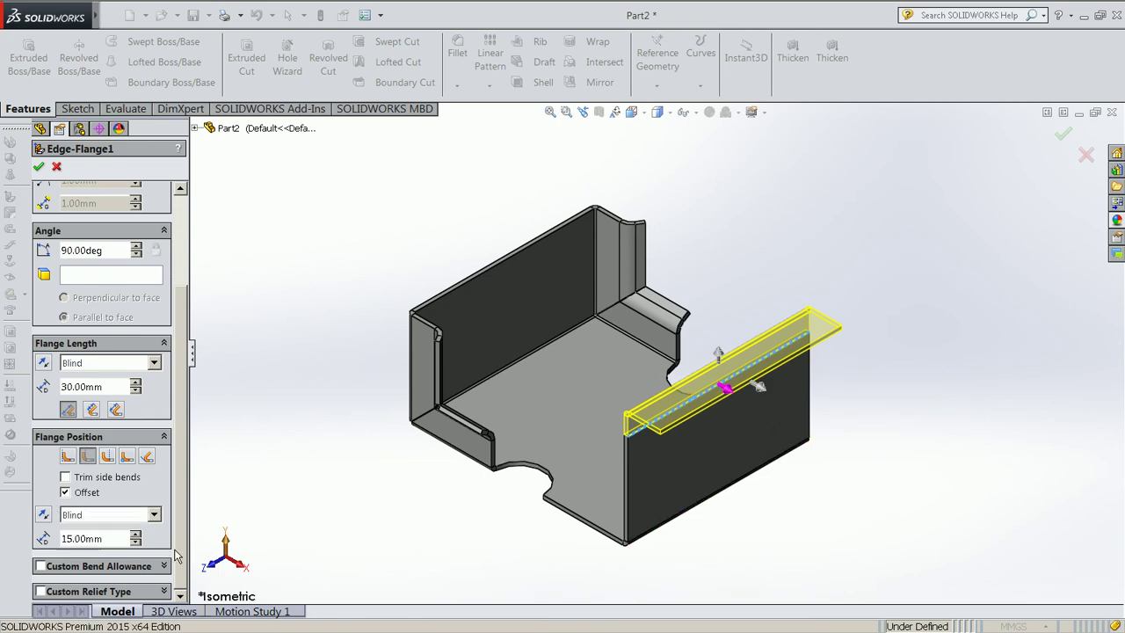
pyautogui.scroll(1, 261, 564)
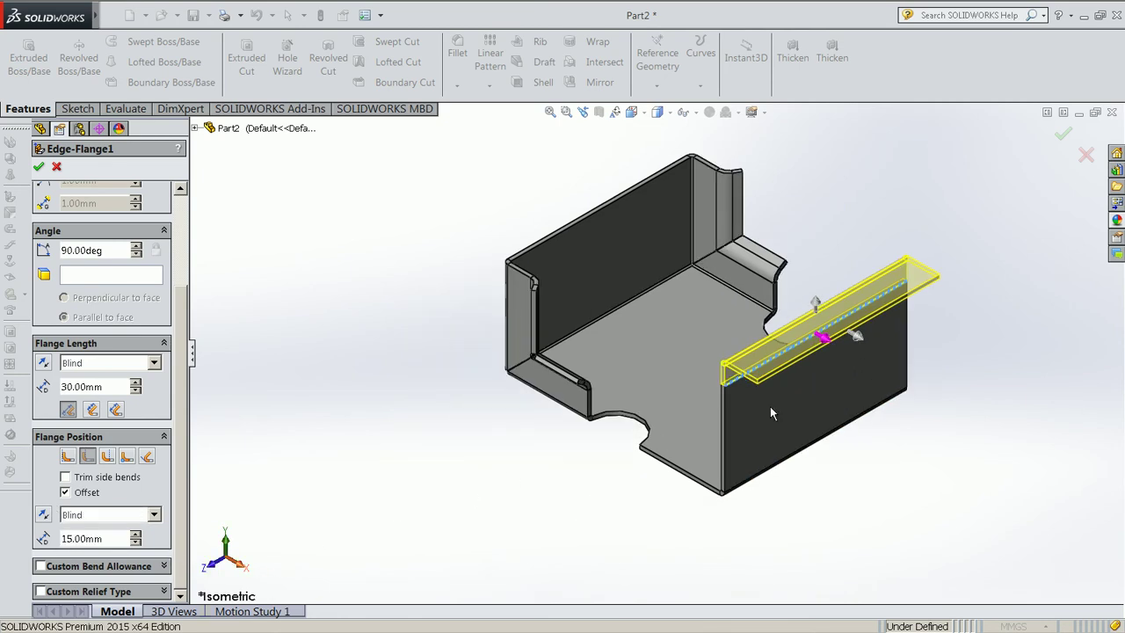
pyautogui.scroll(-2, 526, 448)
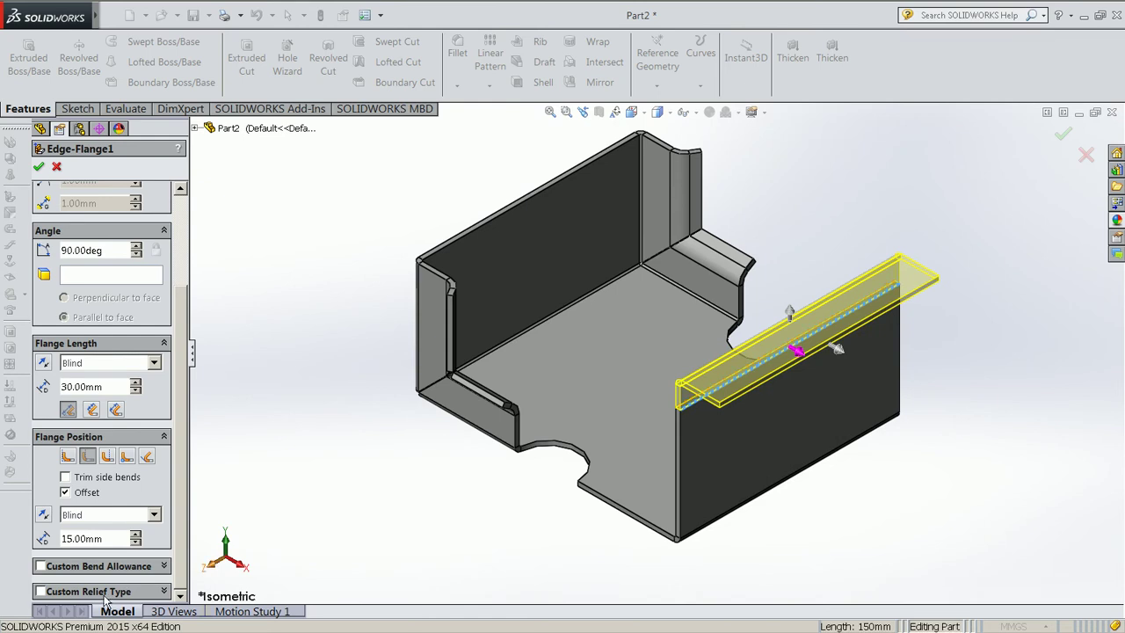
# Enable custom Rectangle relief and open the flange profile sketch (Sketch11)
pyautogui.click(41, 592)
pyautogui.moveTo(186, 517); pyautogui.dragTo(175, 584)
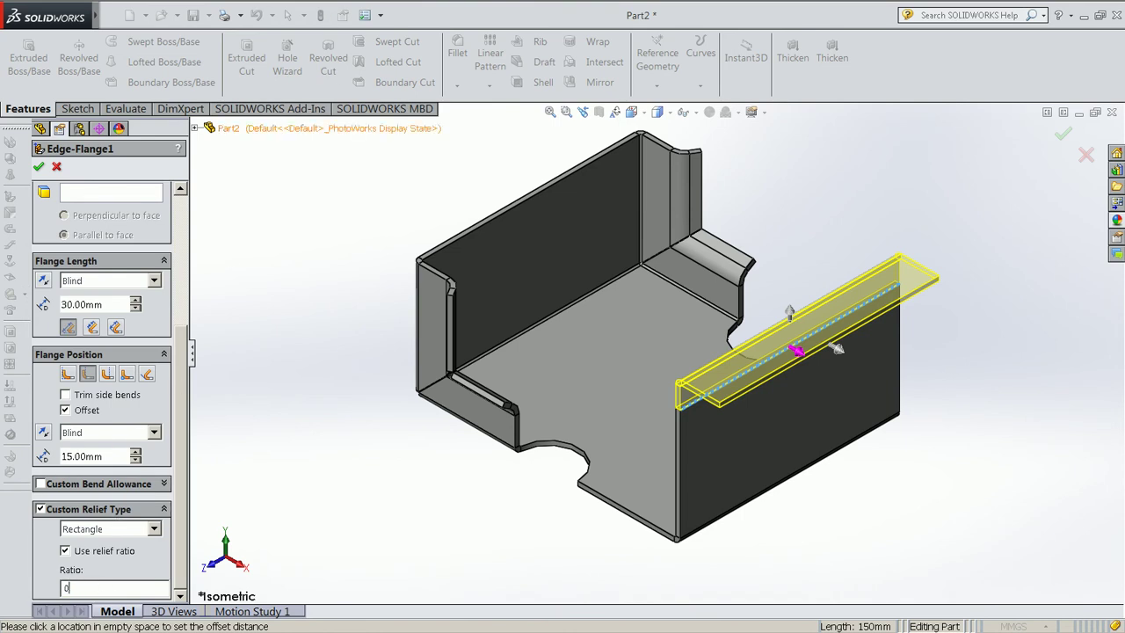
pyautogui.click(86, 533)
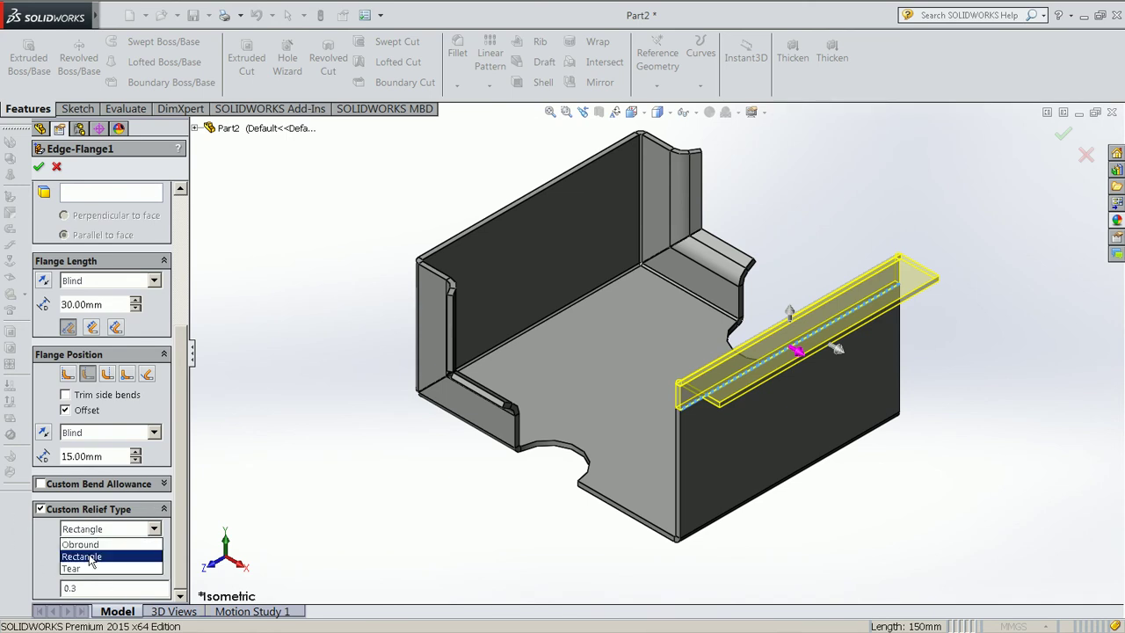
pyautogui.click(91, 560)
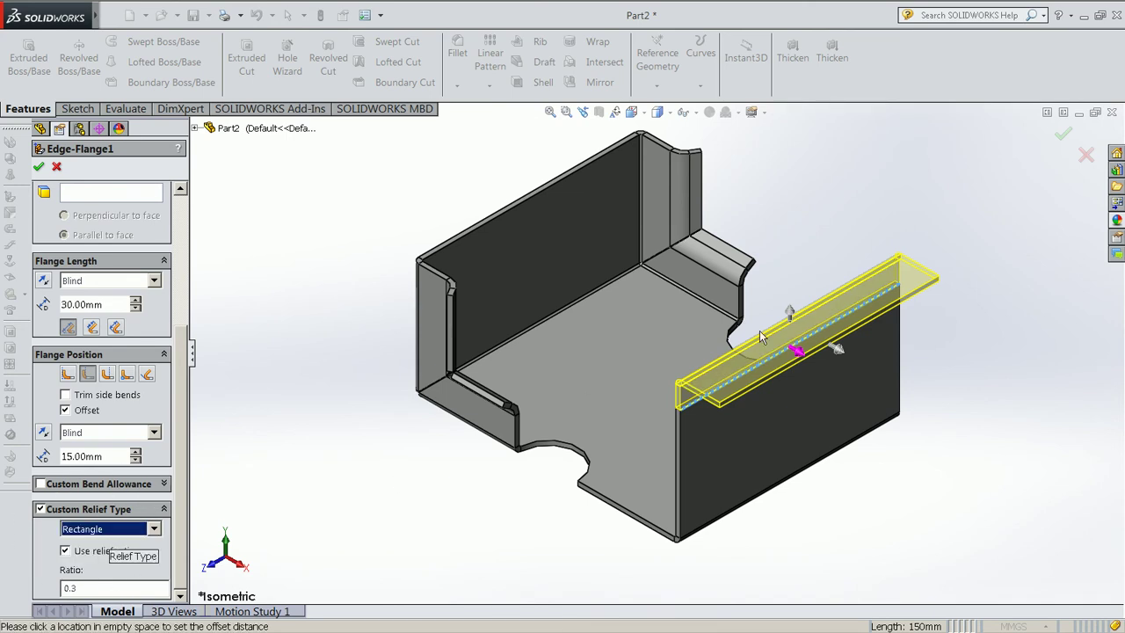
pyautogui.moveTo(176, 489); pyautogui.dragTo(184, 343)
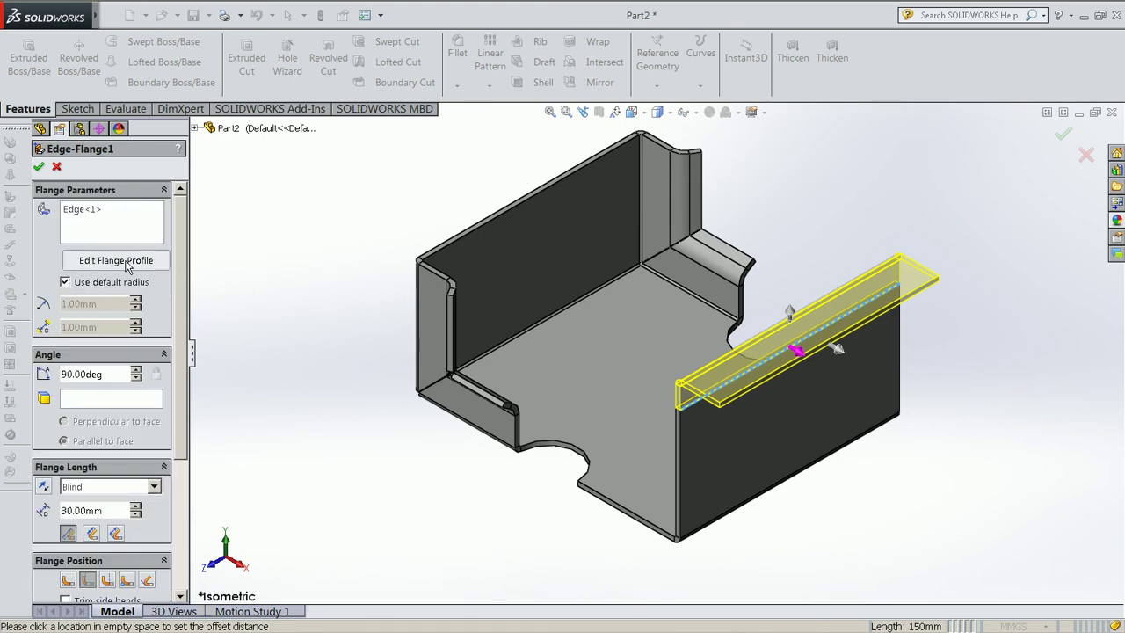
pyautogui.click(130, 261)
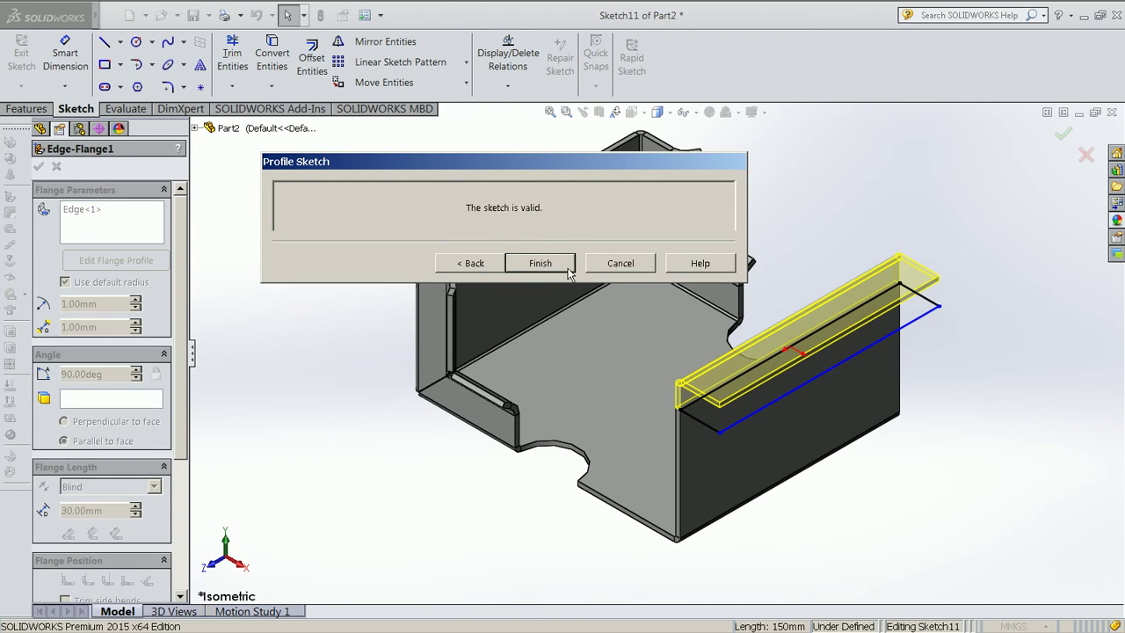
# Exit the profile sketch and start a new edge flange on the right wall's top edge
pyautogui.click(623, 266)
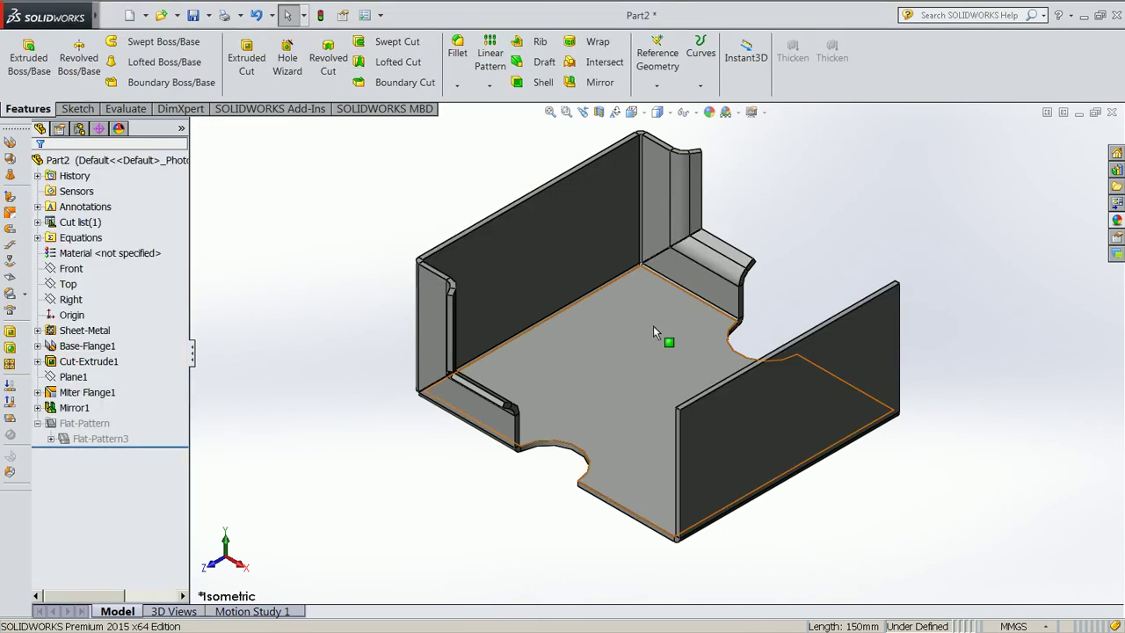
pyautogui.click(12, 204)
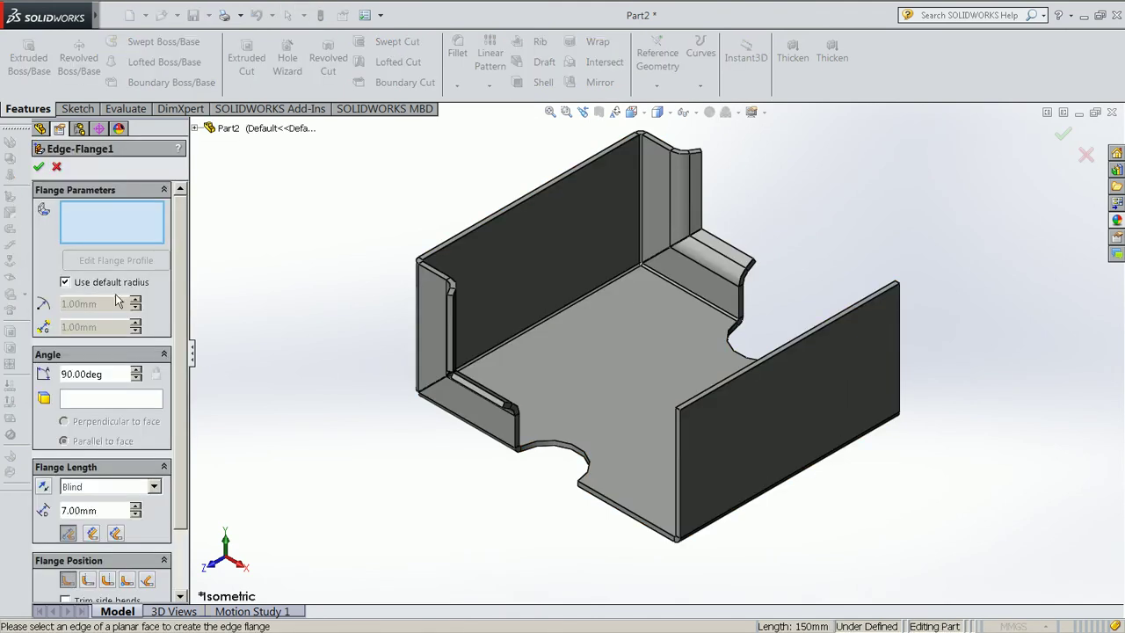
pyautogui.click(746, 373)
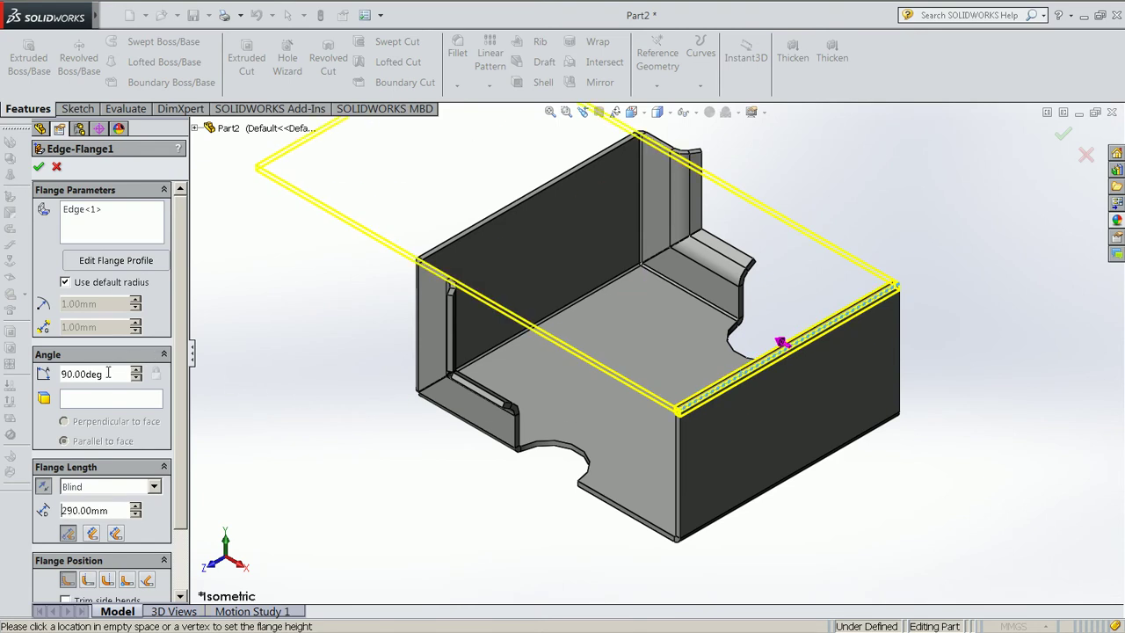
pyautogui.scroll(-2, 154, 457)
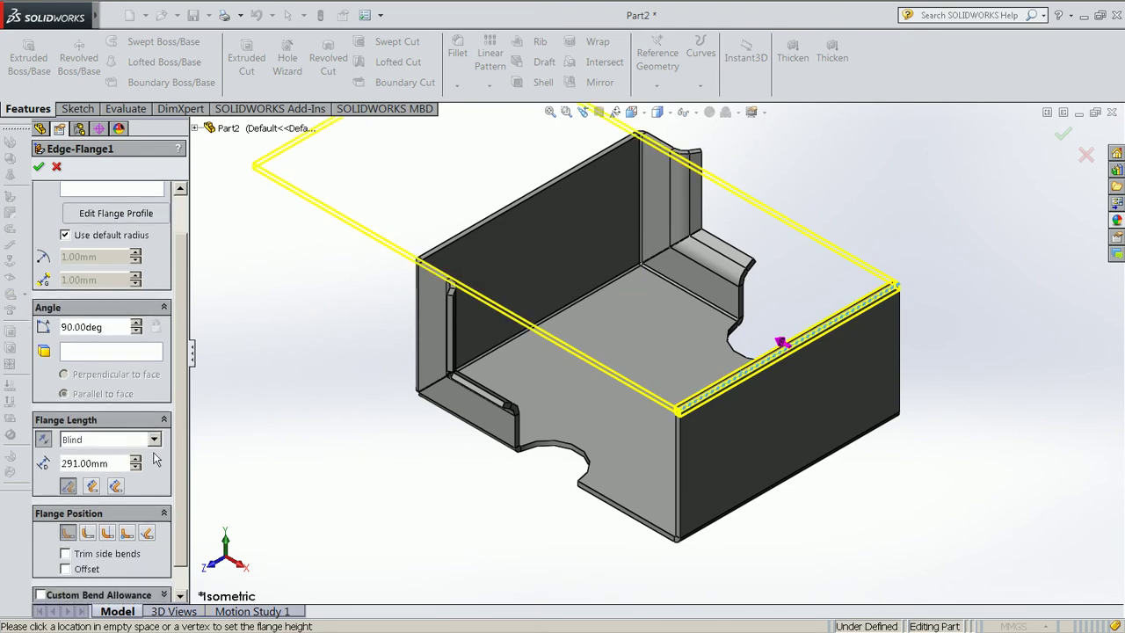
# Set the flange length to 30 mm with Material Outside position
pyautogui.doubleClick(83, 463)
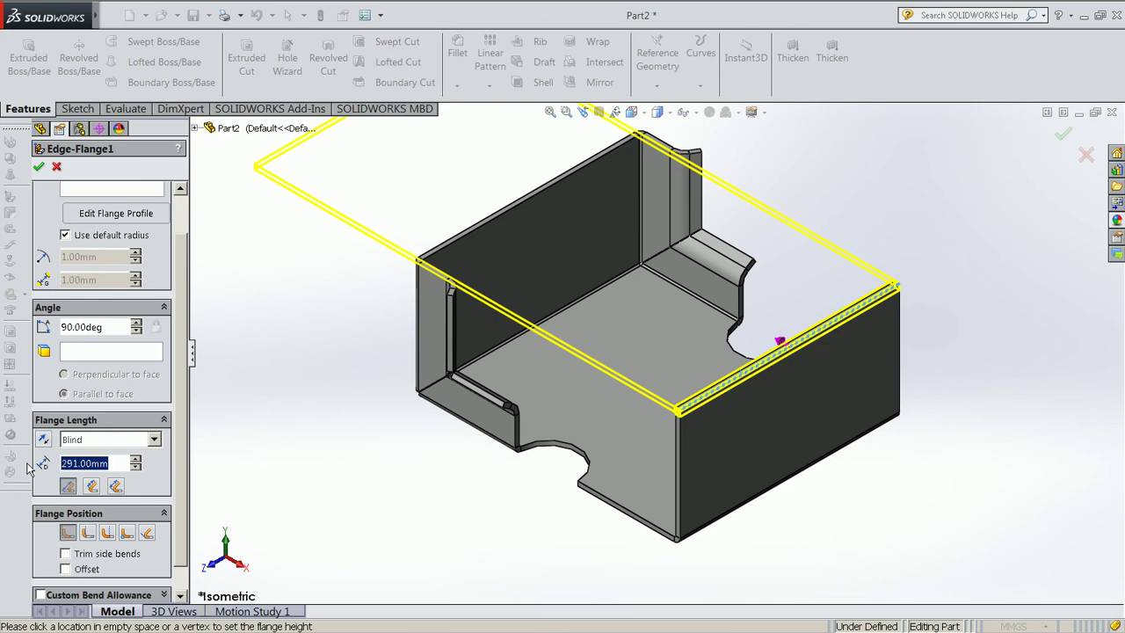
pyautogui.write('154')
pyautogui.press('Return')
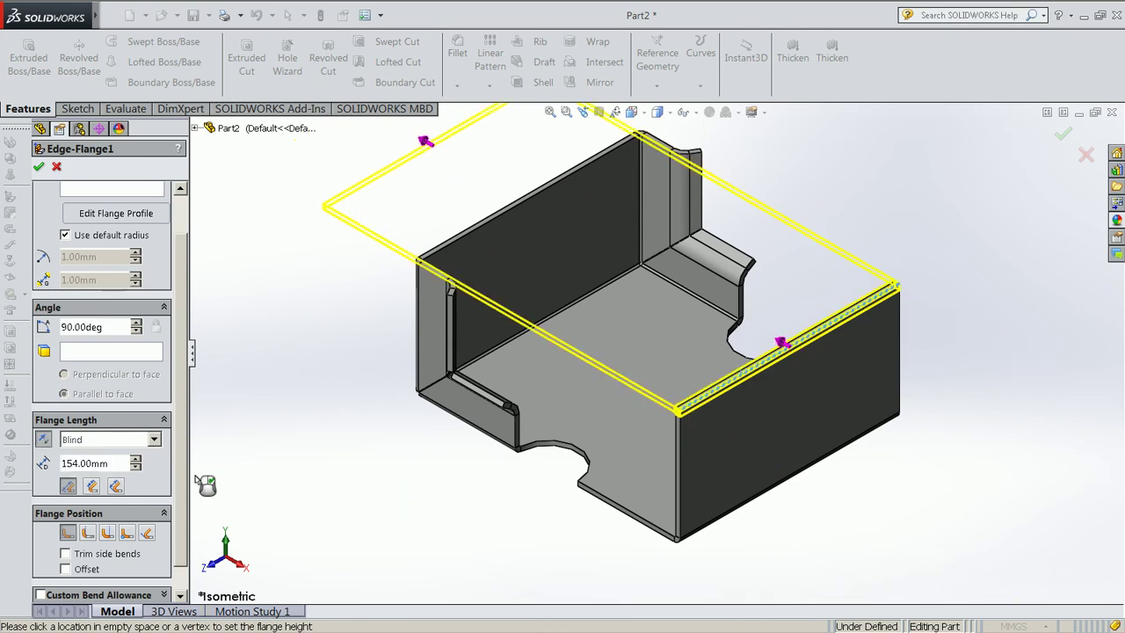
pyautogui.click(64, 440)
pyautogui.write('30')
pyautogui.click(83, 475)
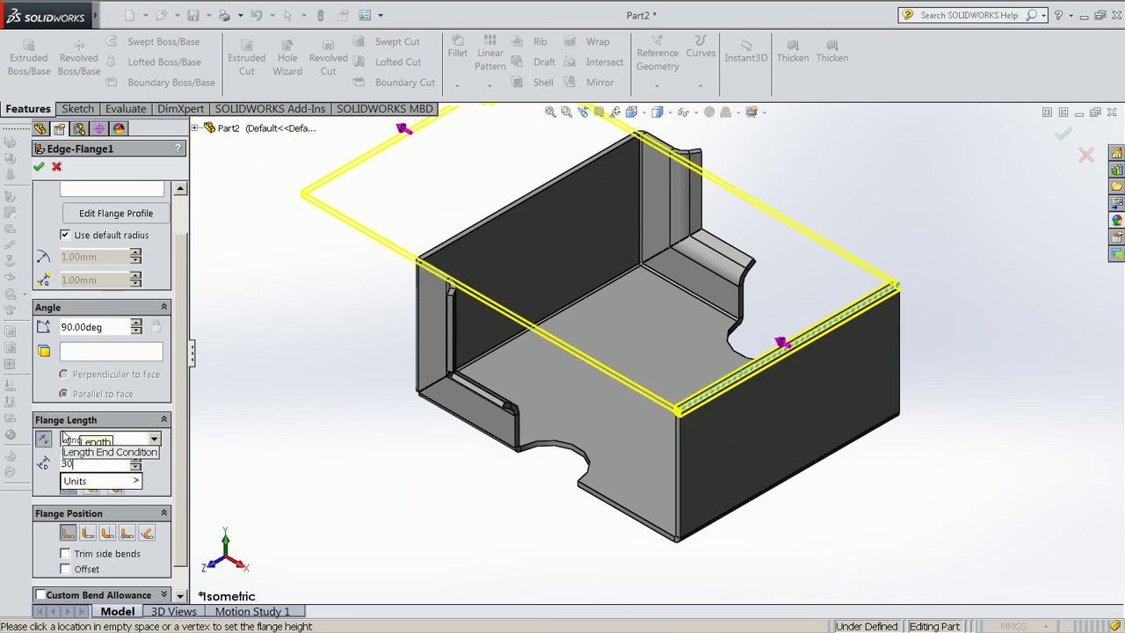
pyautogui.click(88, 533)
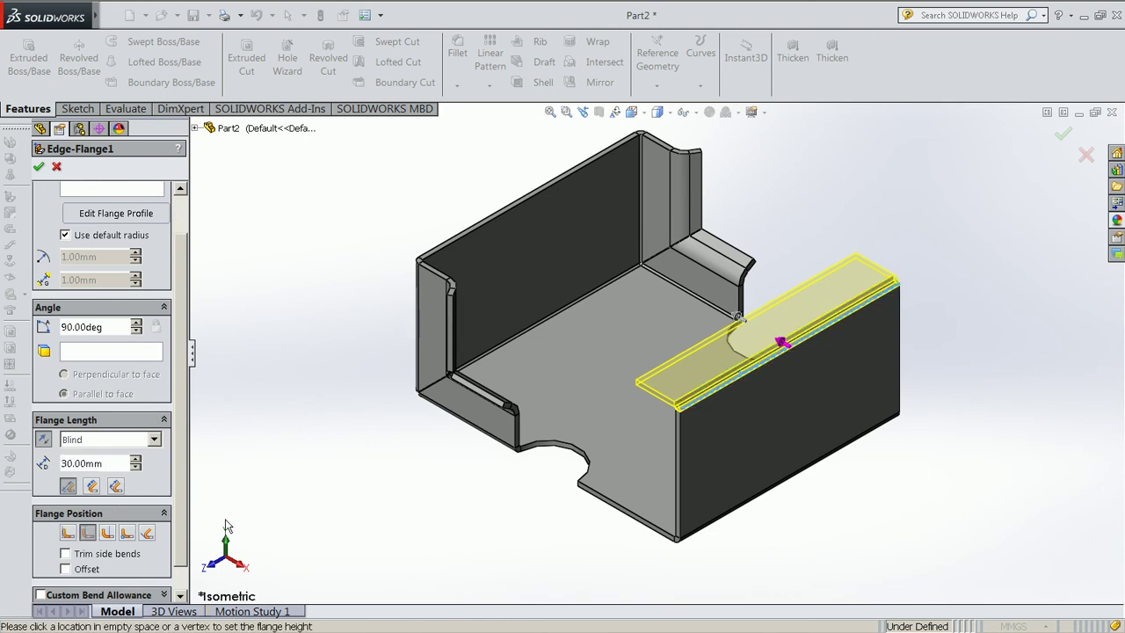
pyautogui.scroll(-1, 178, 517)
# Offset the flange 15 mm and enable custom relief with a 0.3 ratio
pyautogui.click(88, 542)
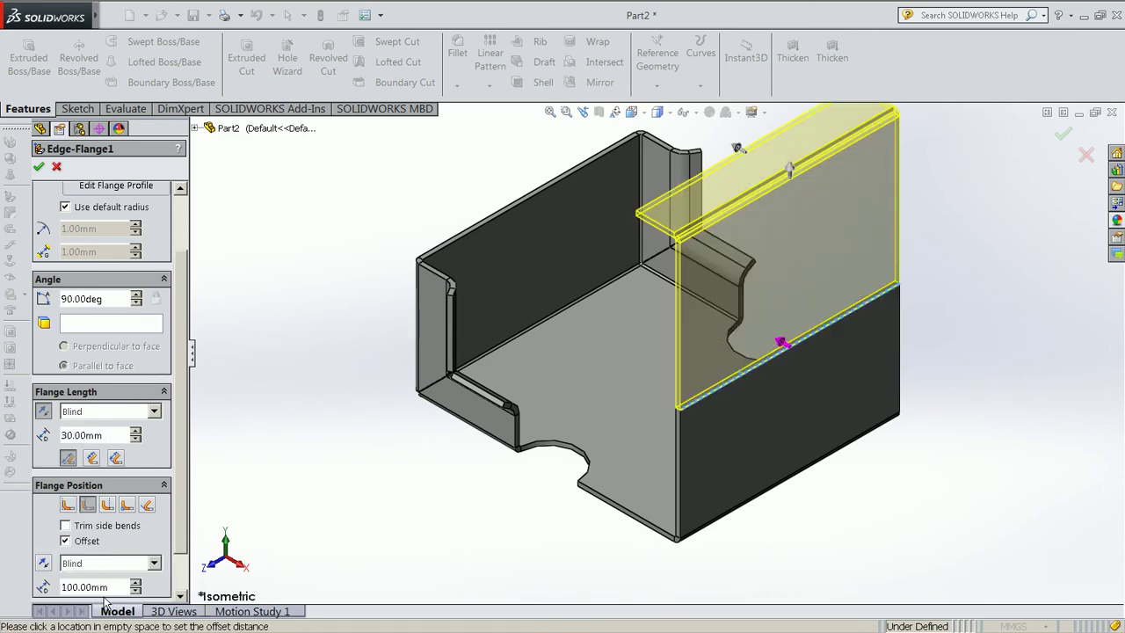
pyautogui.write('15')
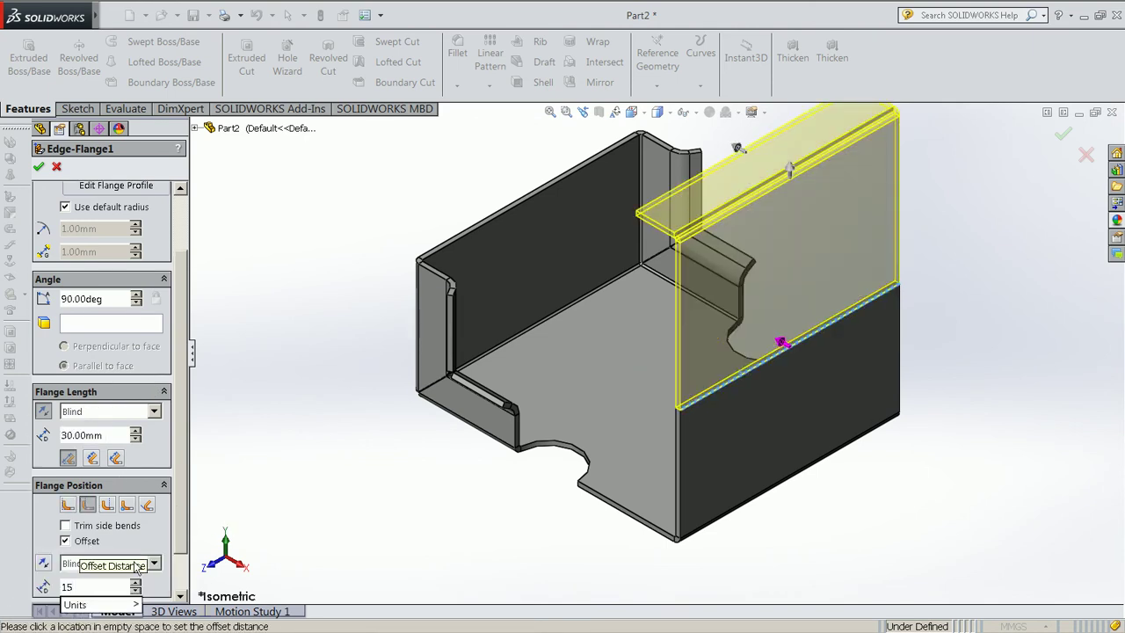
pyautogui.press('Return')
pyautogui.click(179, 595)
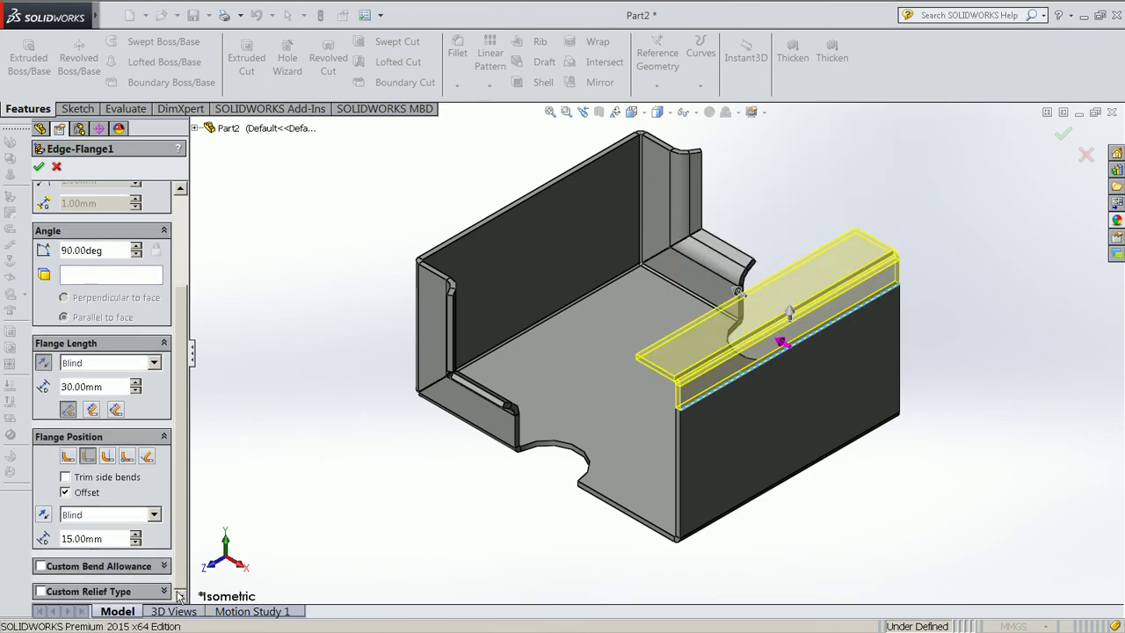
pyautogui.click(164, 592)
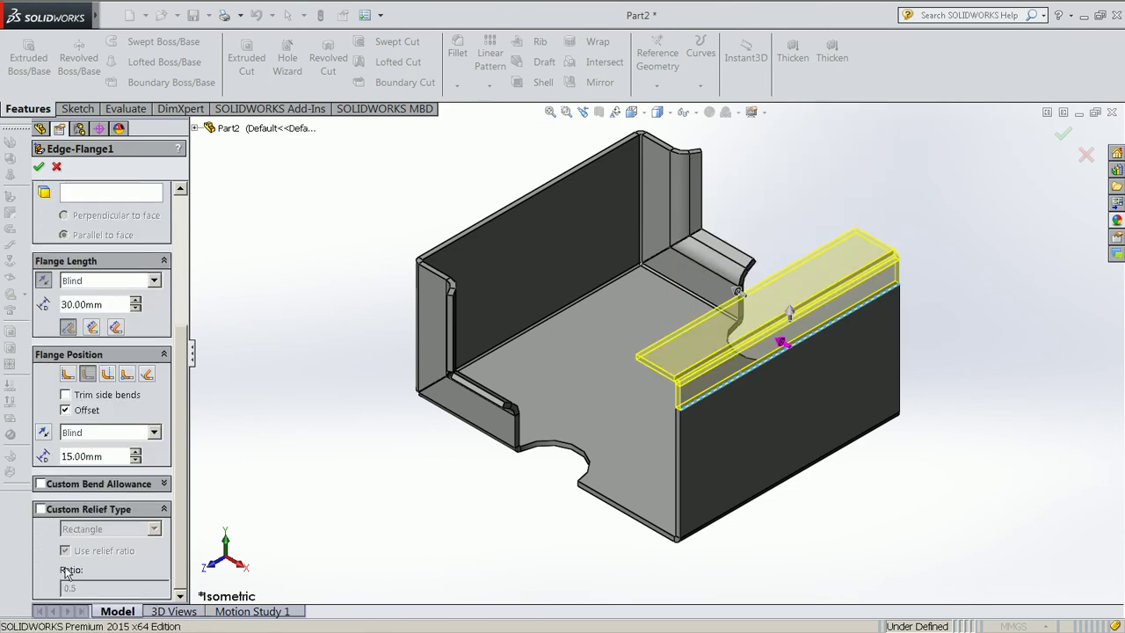
pyautogui.click(40, 510)
pyautogui.click(90, 588)
pyautogui.write('0.3')
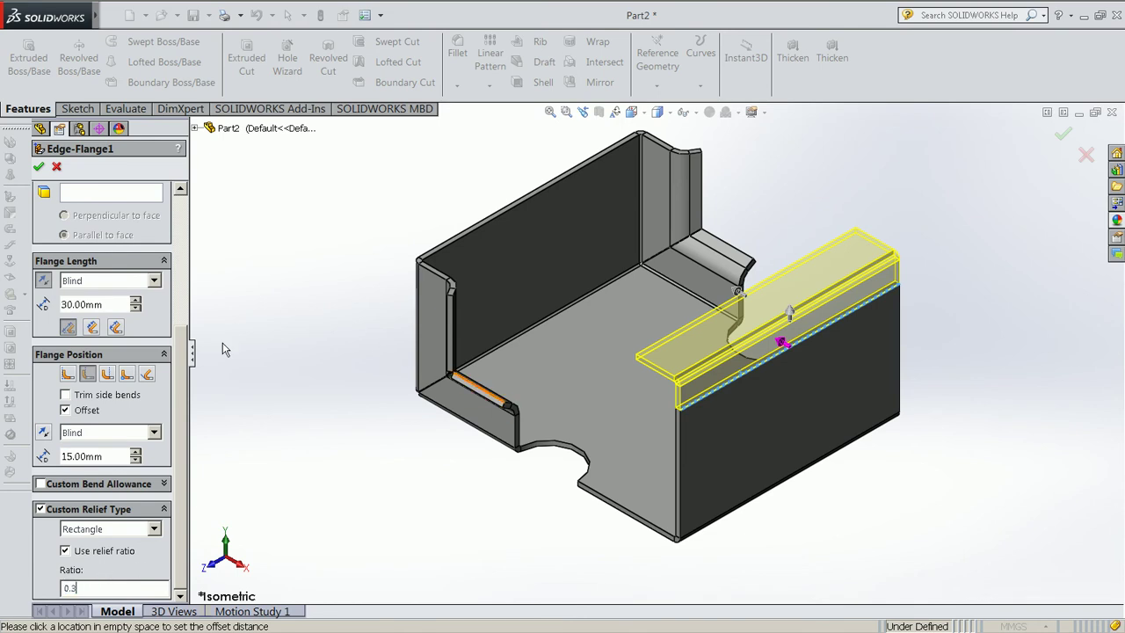
pyautogui.moveTo(183, 391); pyautogui.dragTo(175, 301)
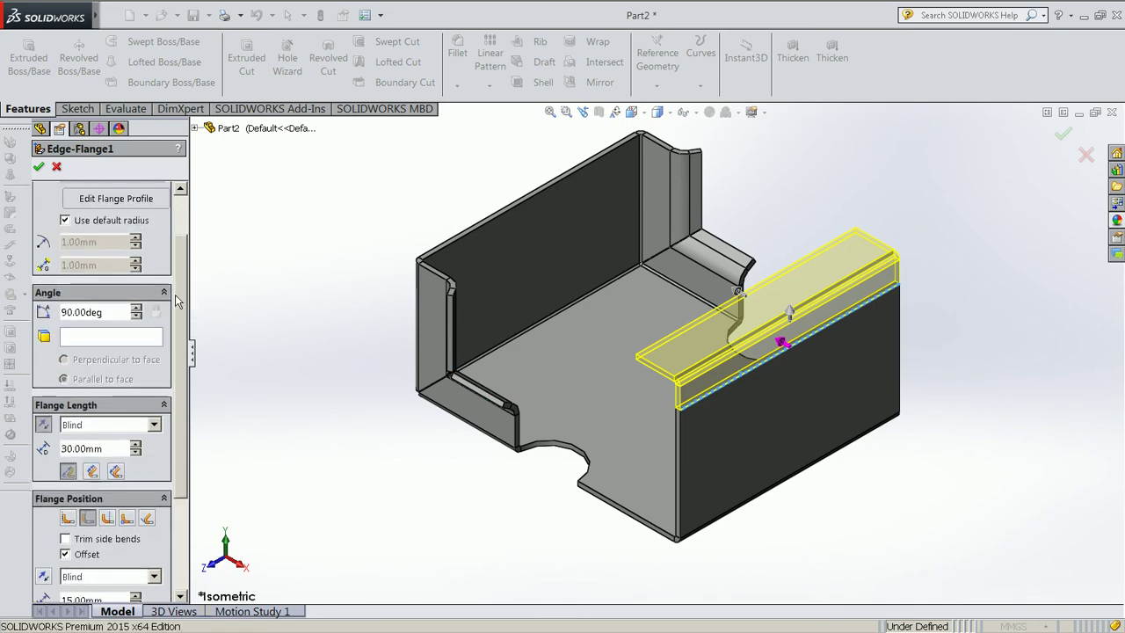
# Adjust the flange side relative to the wall and confirm Edge-Flange1
pyautogui.click(781, 347)
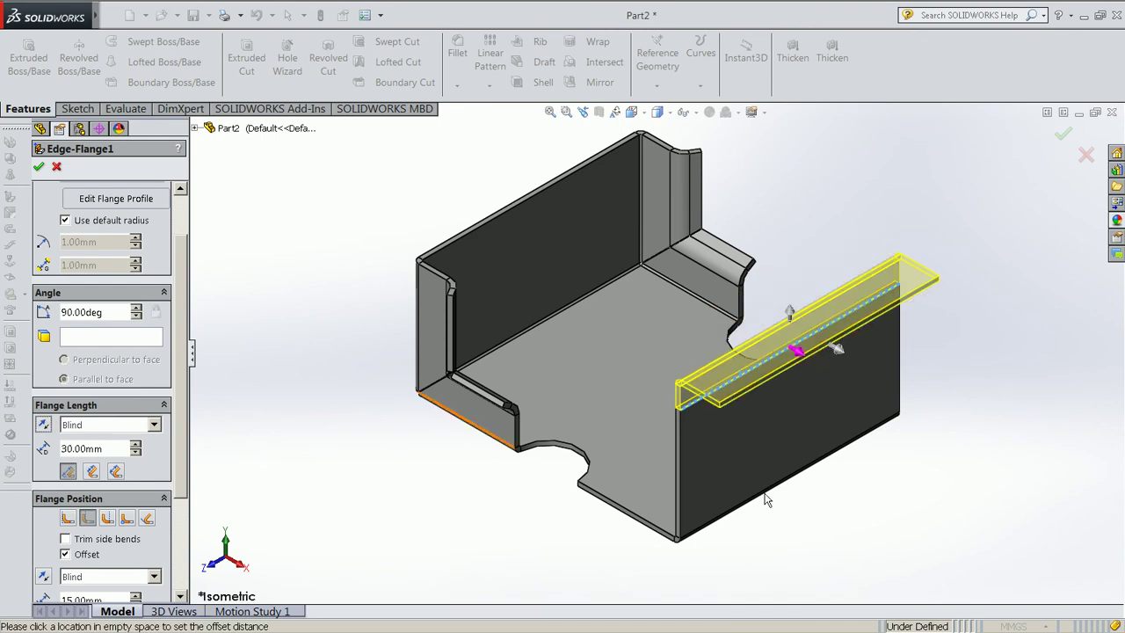
pyautogui.moveTo(182, 359); pyautogui.dragTo(195, 313)
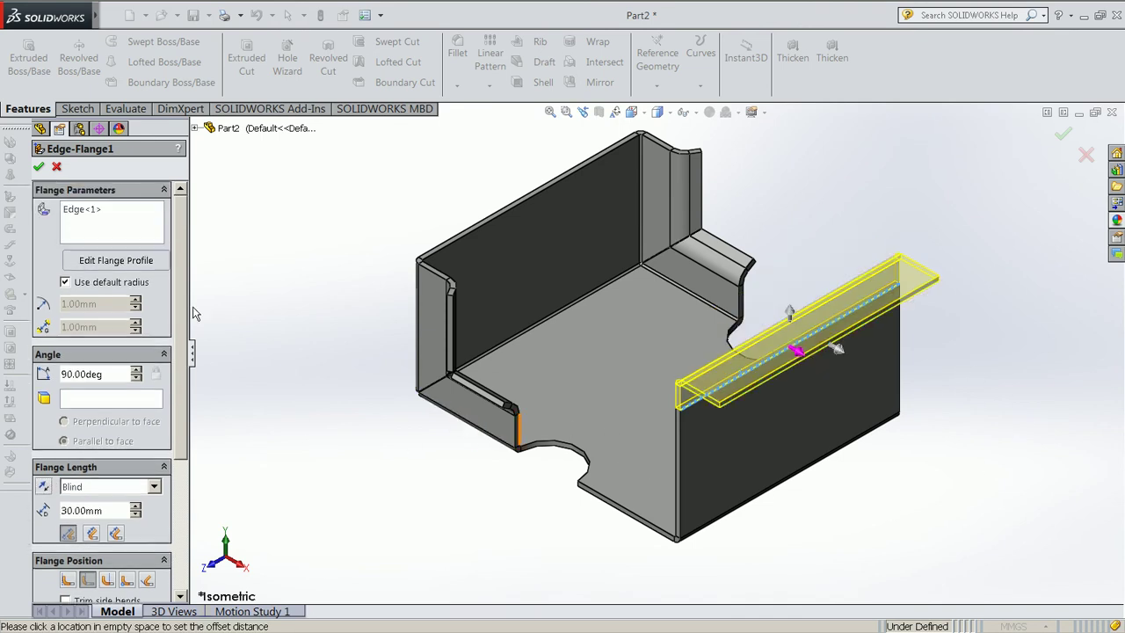
pyautogui.scroll(-5, 75, 255)
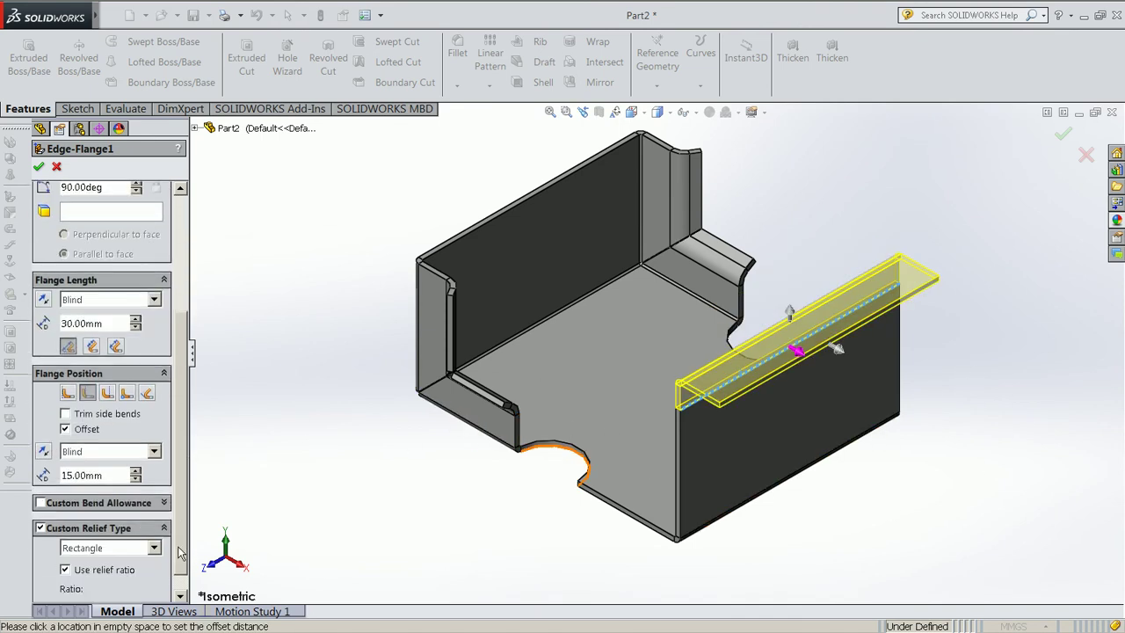
pyautogui.click(40, 167)
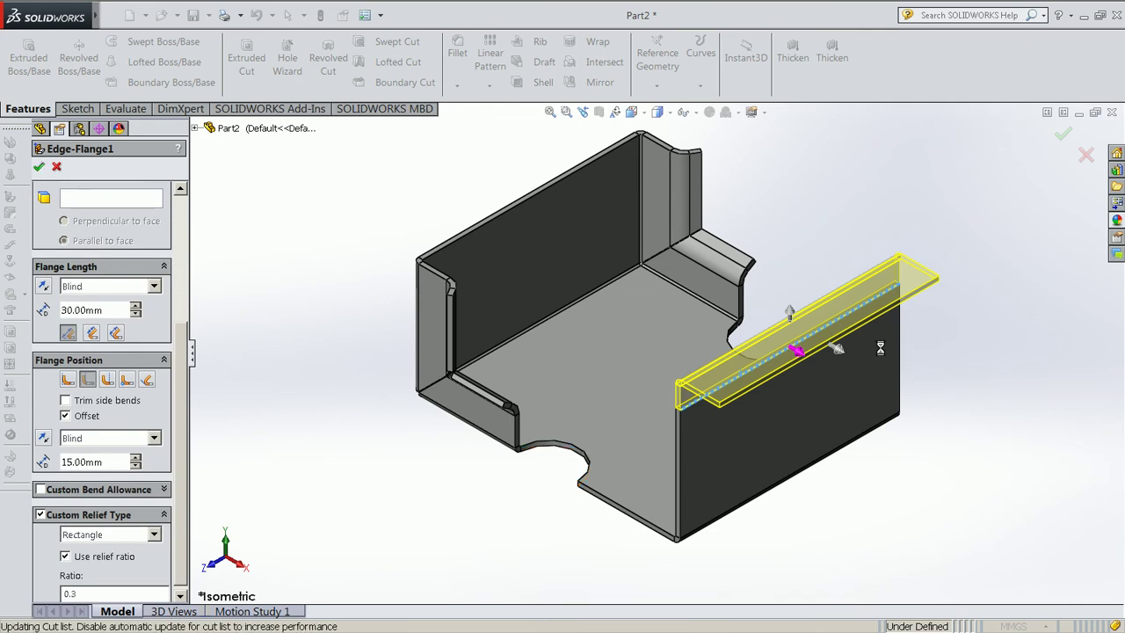
pyautogui.scroll(-2, 740, 390)
# Expand Edge-Flange1 in the tree to show Sketch14 and EdgeBend1, selecting Sketch14
pyautogui.scroll(2, 655, 399)
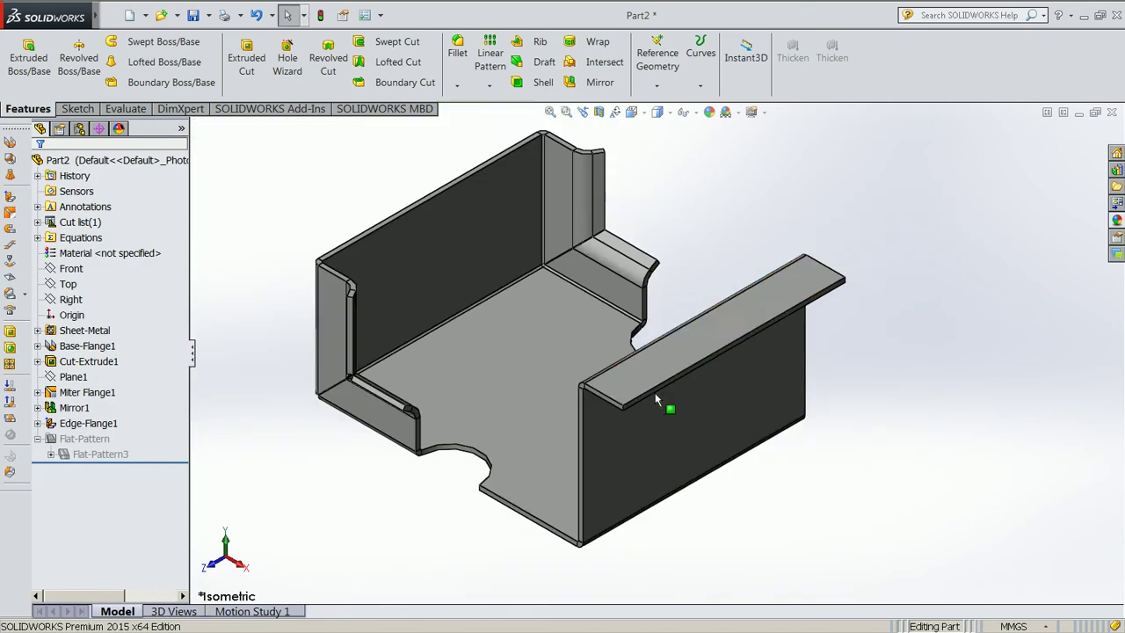
pyautogui.scroll(-2, 634, 364)
pyautogui.scroll(3, 632, 362)
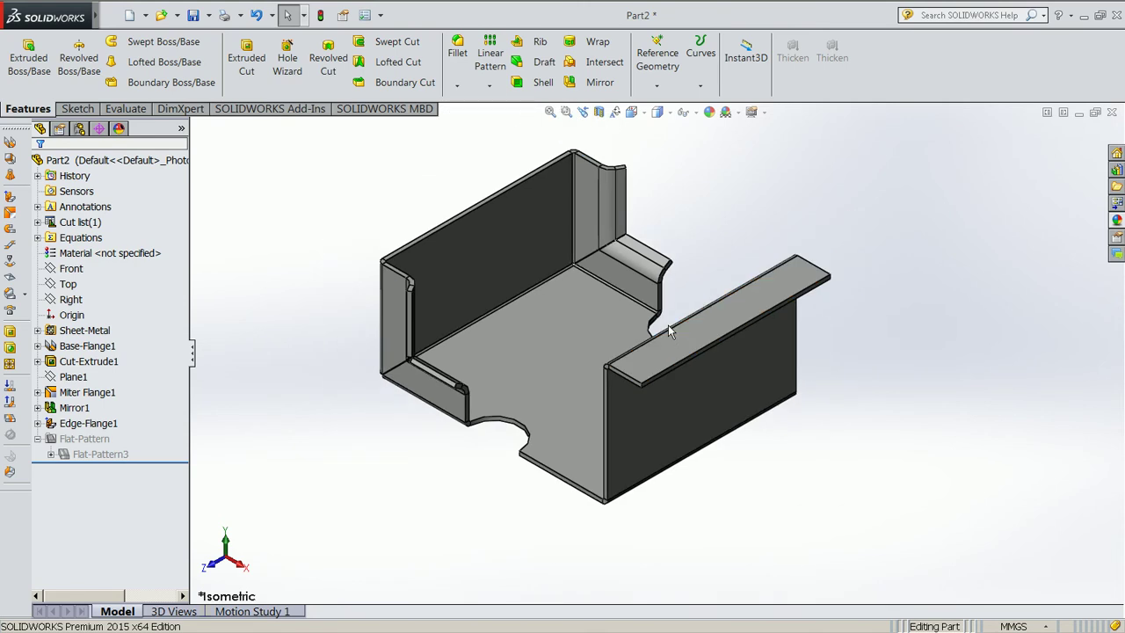
pyautogui.scroll(-1, 668, 324)
pyautogui.scroll(-1, 666, 325)
pyautogui.scroll(-2, 665, 324)
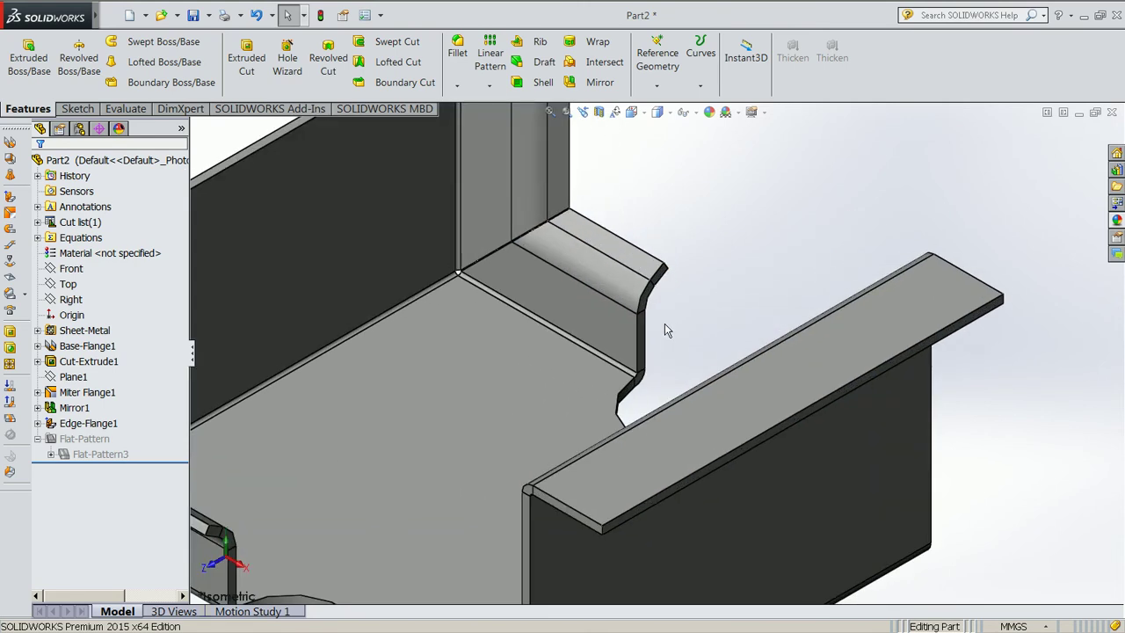
pyautogui.scroll(2, 665, 324)
pyautogui.scroll(1, 670, 329)
pyautogui.scroll(1, 668, 334)
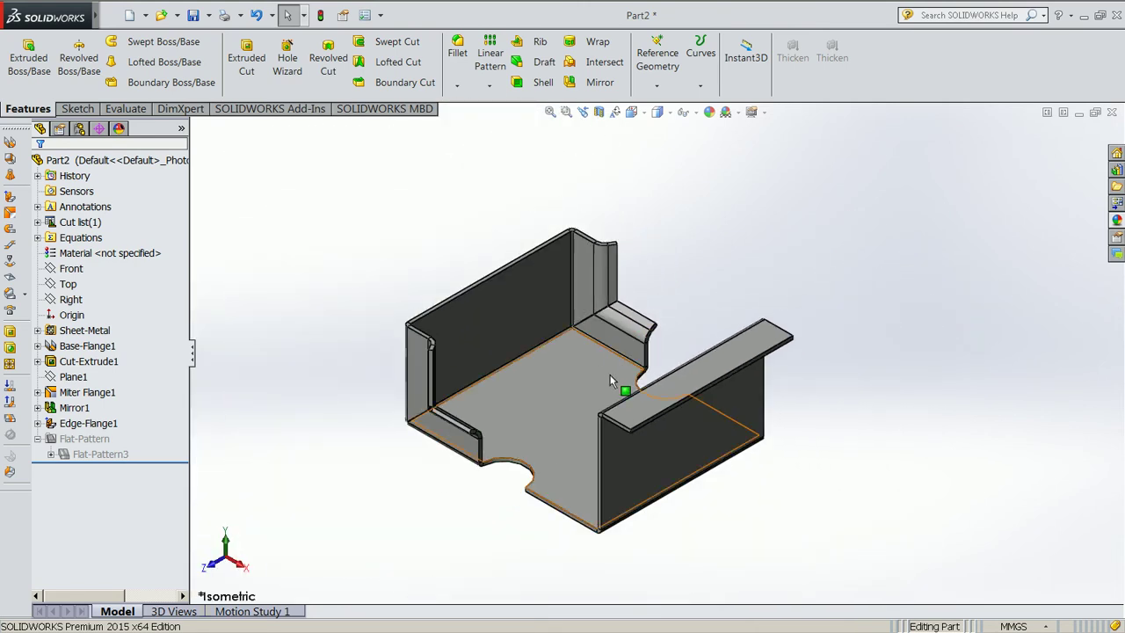
pyautogui.scroll(-1, 610, 378)
pyautogui.scroll(-1, 597, 375)
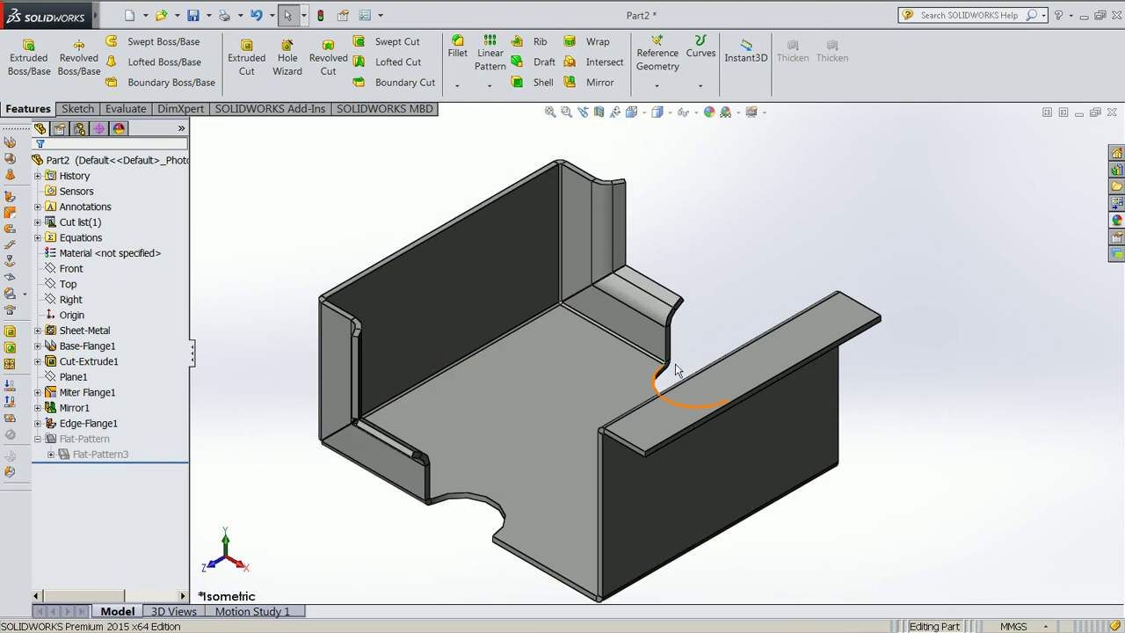
pyautogui.click(678, 370)
pyautogui.click(677, 370)
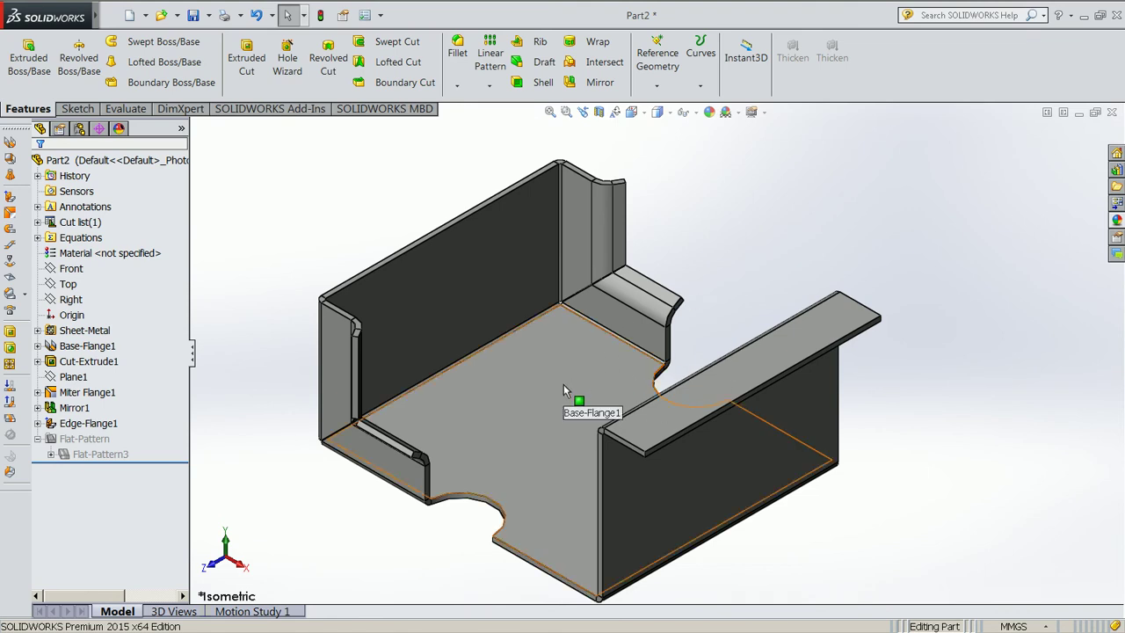
pyautogui.click(38, 424)
pyautogui.click(95, 439)
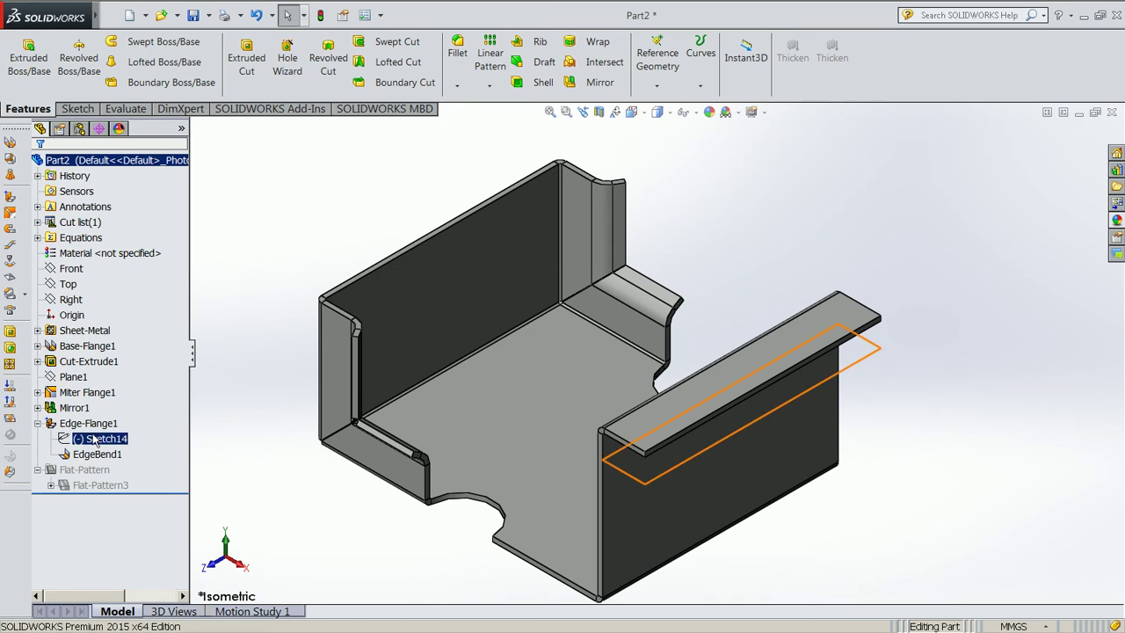
# Edit Sketch14 and drag both flange profile endpoints inward from the wall ends
pyautogui.rightClick(97, 440)
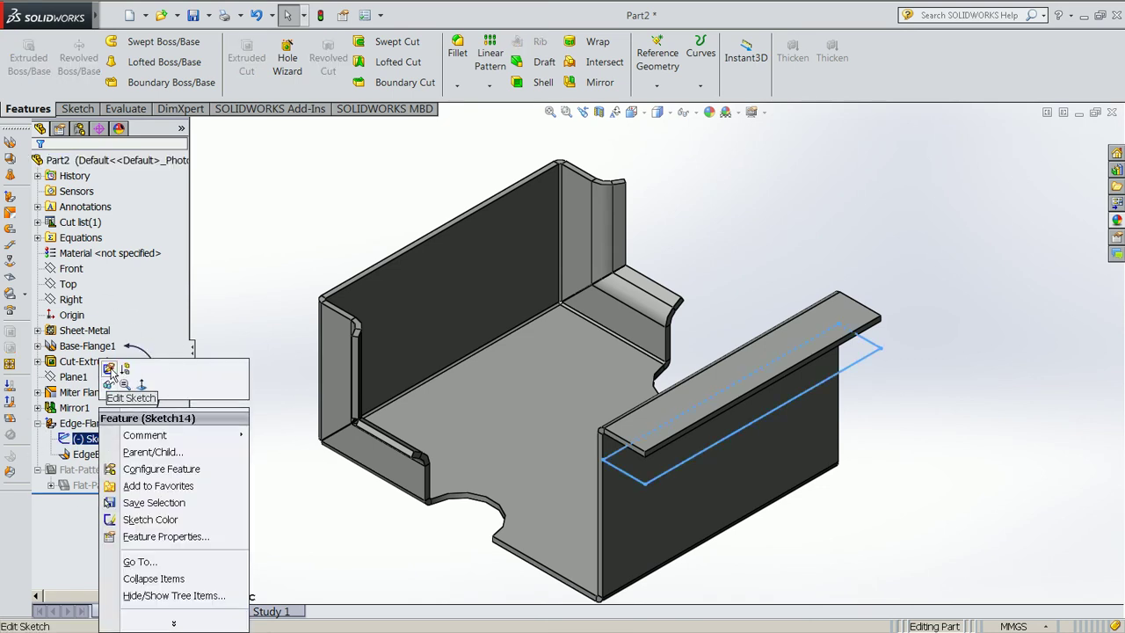
pyautogui.click(110, 369)
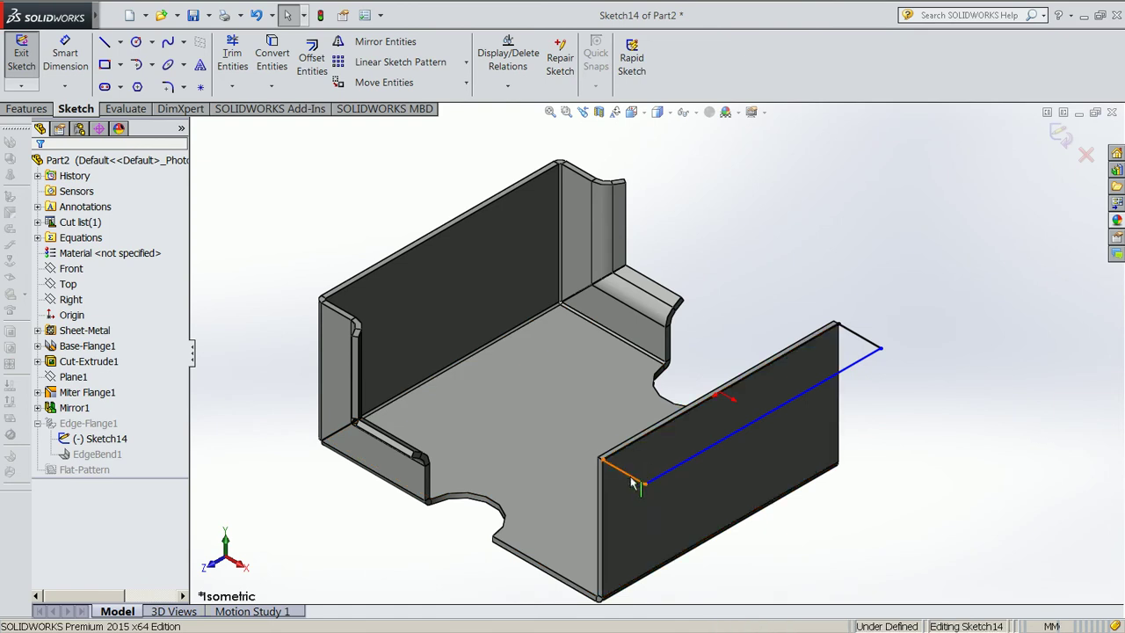
pyautogui.moveTo(638, 482); pyautogui.dragTo(645, 437)
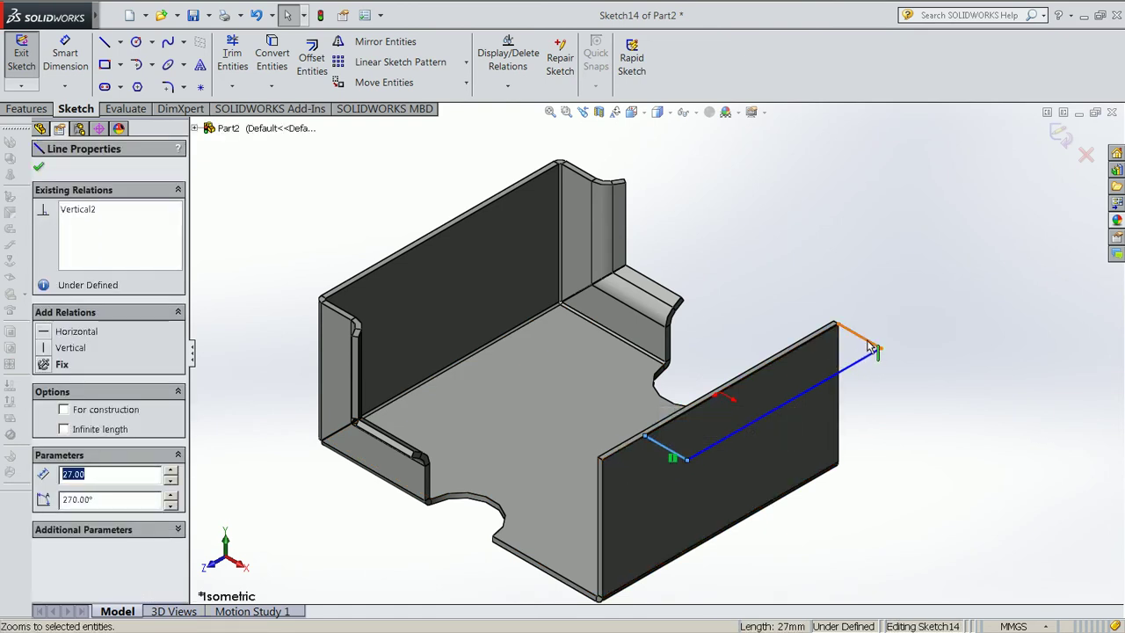
pyautogui.moveTo(878, 349); pyautogui.dragTo(839, 374)
pyautogui.click(803, 293)
# Dimension the flange's far end 36 mm from the wall's far corner
pyautogui.click(65, 53)
pyautogui.scroll(-5, 835, 376)
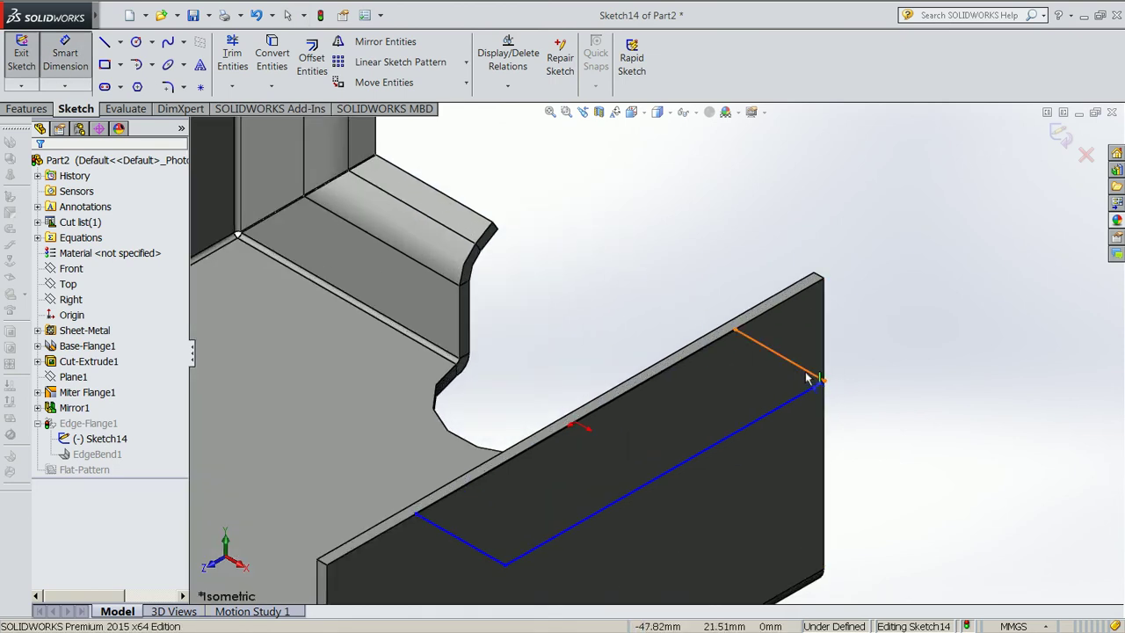
pyautogui.click(810, 372)
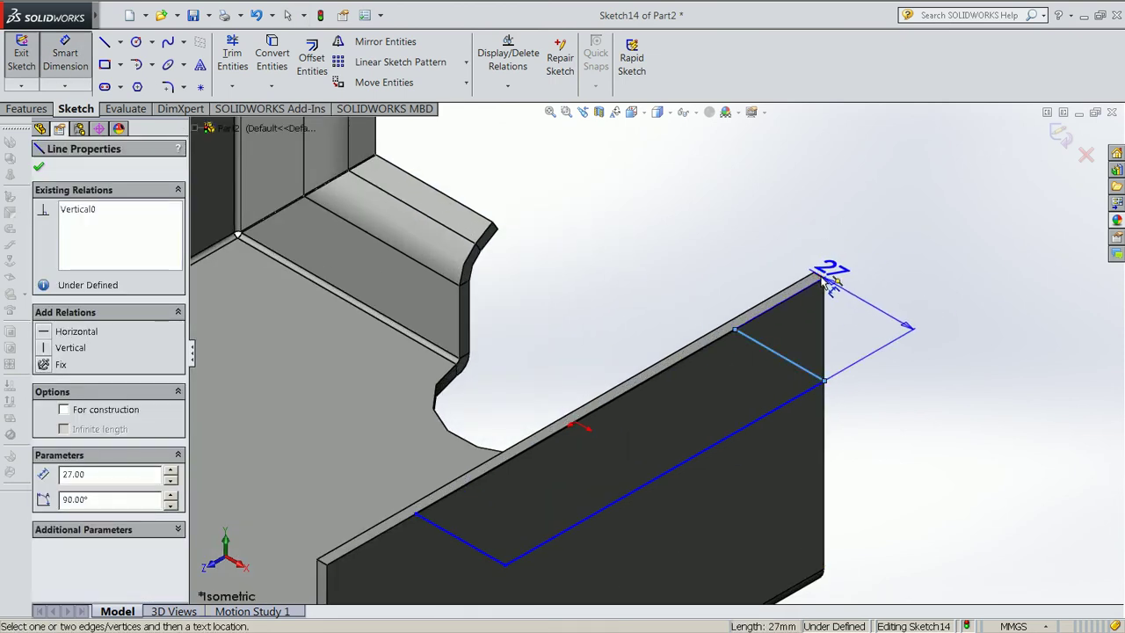
pyautogui.click(824, 280)
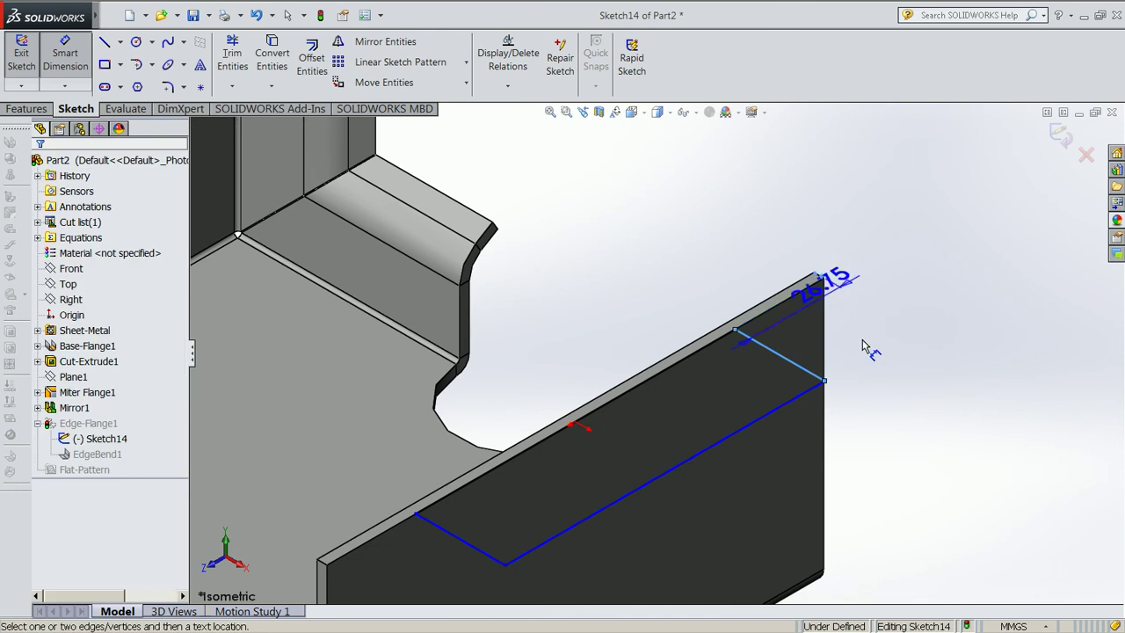
pyautogui.click(879, 359)
pyautogui.write('36')
pyautogui.press('Return')
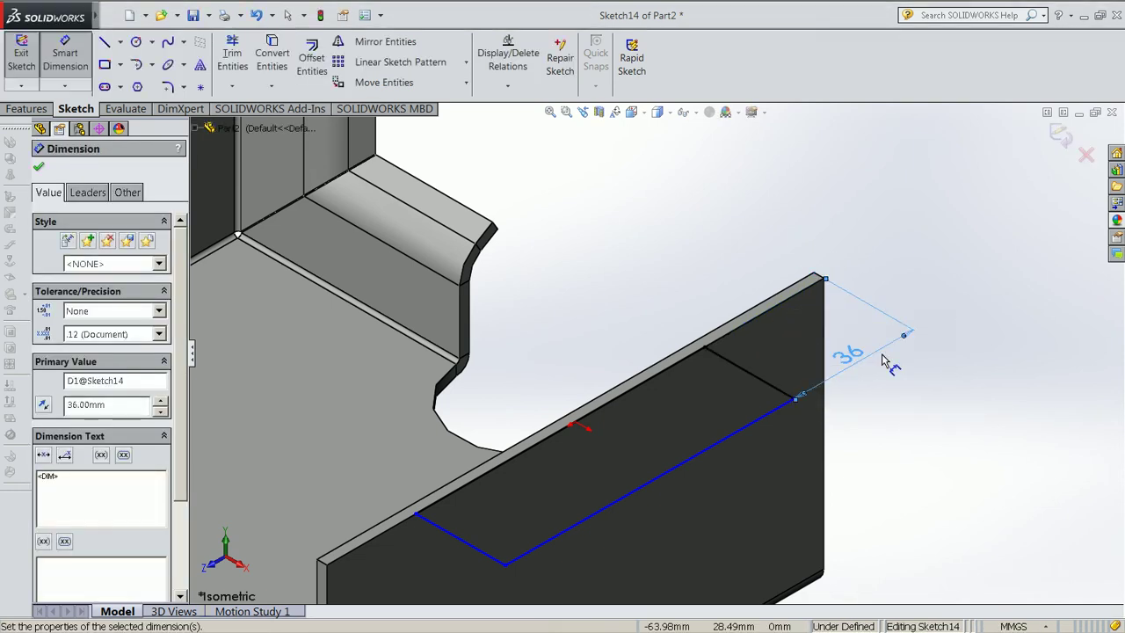
# Dimension the flange's near end 36 mm from the wall's near corner, tidying its placement
pyautogui.click(472, 545)
pyautogui.click(323, 567)
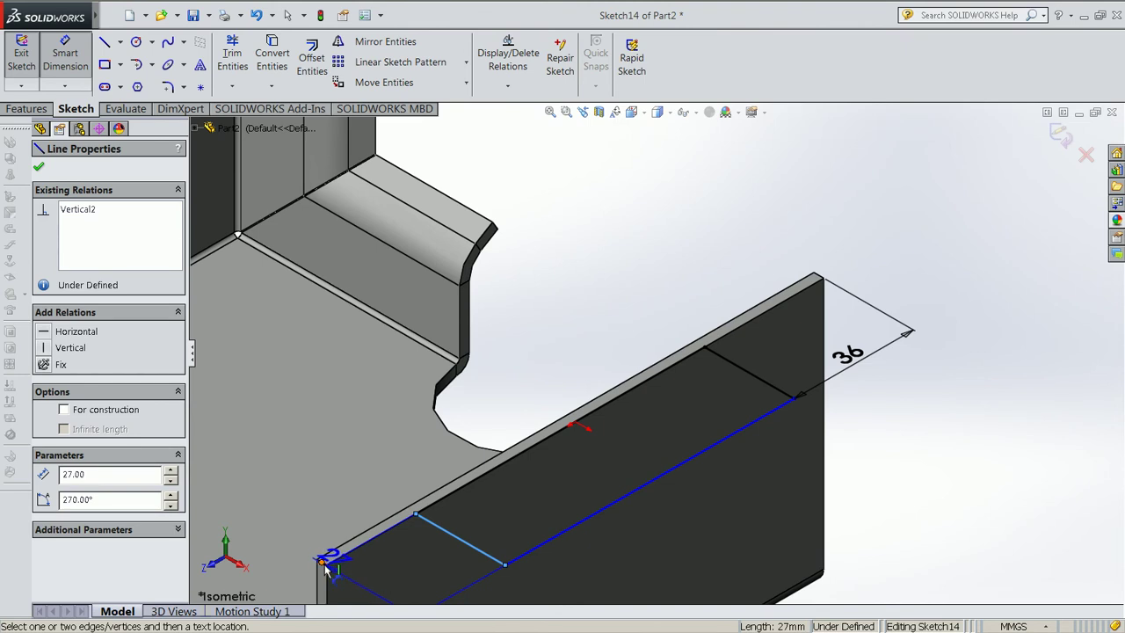
pyautogui.press('z')
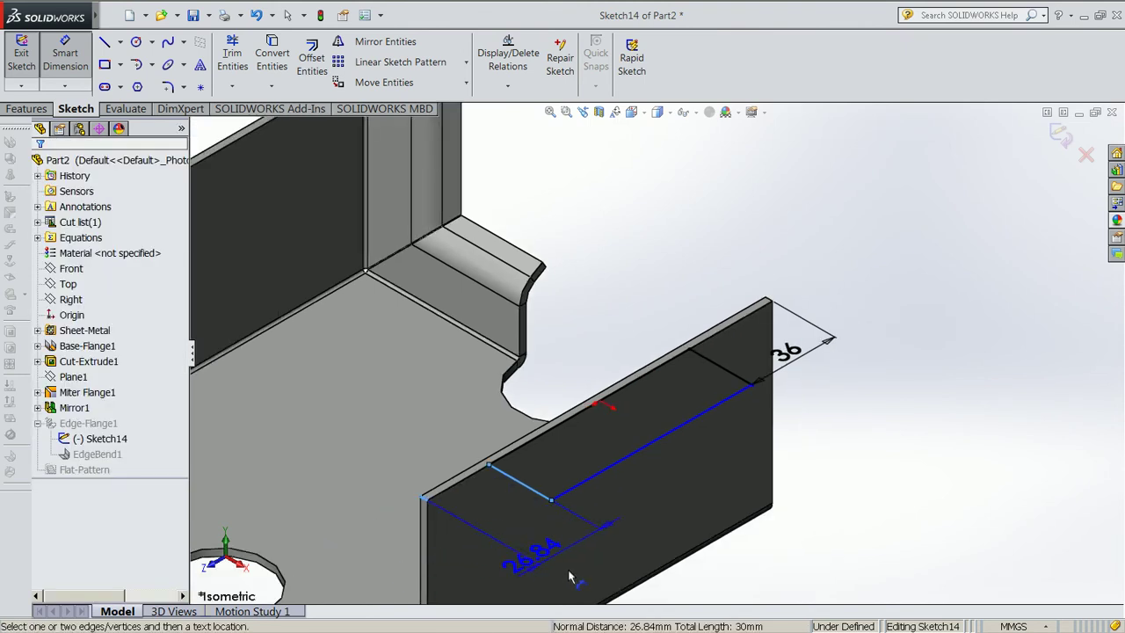
pyautogui.click(640, 567)
pyautogui.write('36')
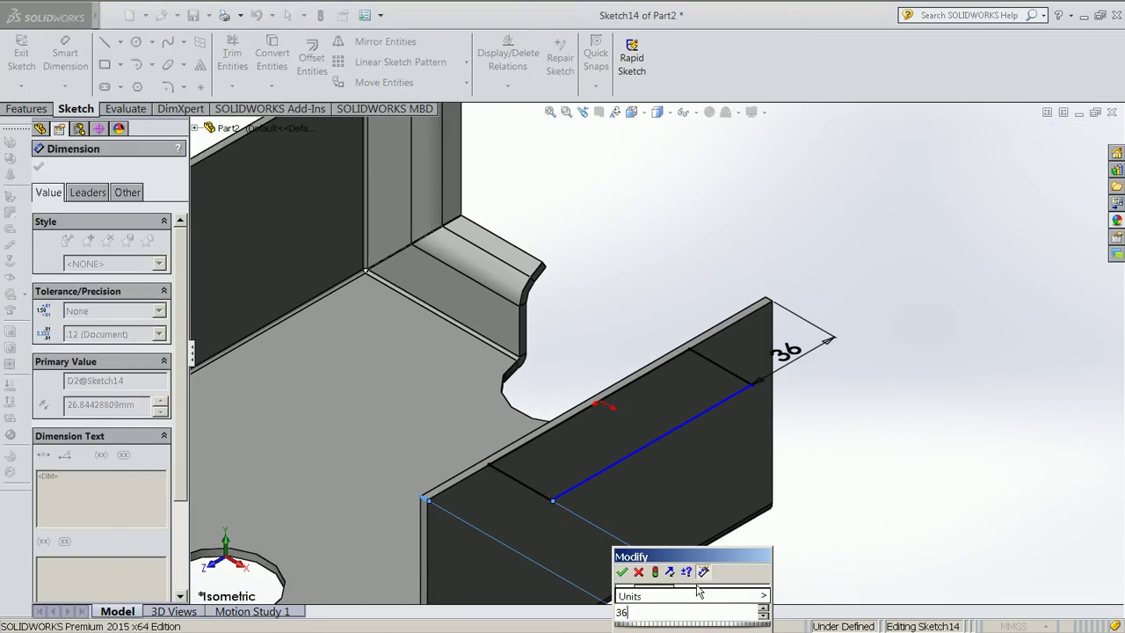
pyautogui.press('Return')
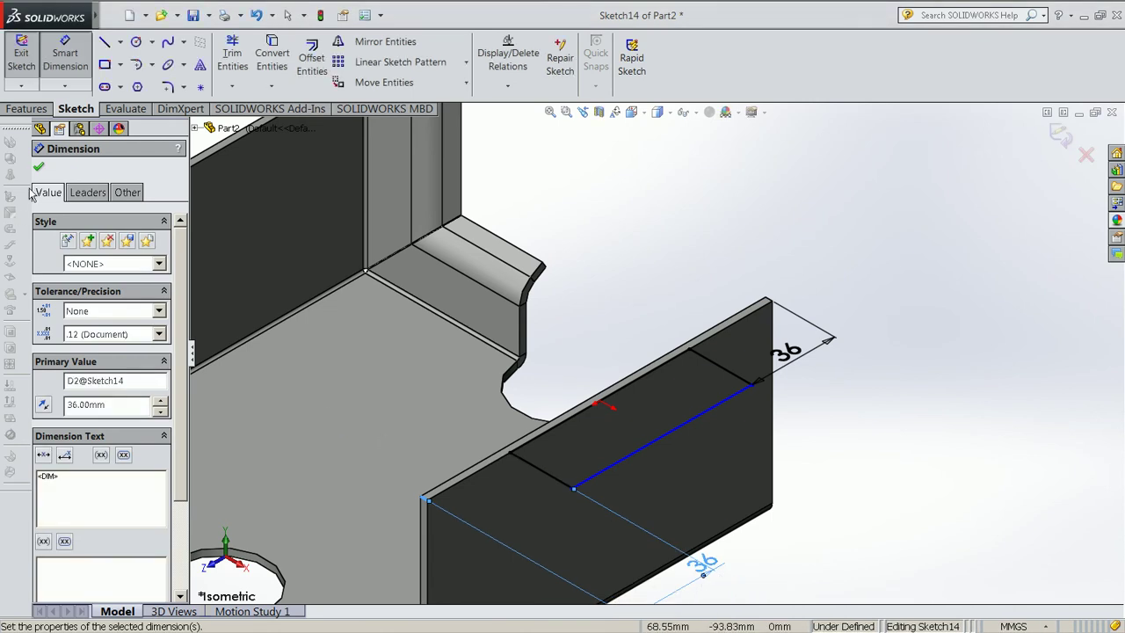
pyautogui.click(38, 166)
pyautogui.moveTo(703, 564); pyautogui.dragTo(572, 546)
# Exit the sketch to rebuild the narrowed flange and orbit to view the whole tray
pyautogui.click(37, 62)
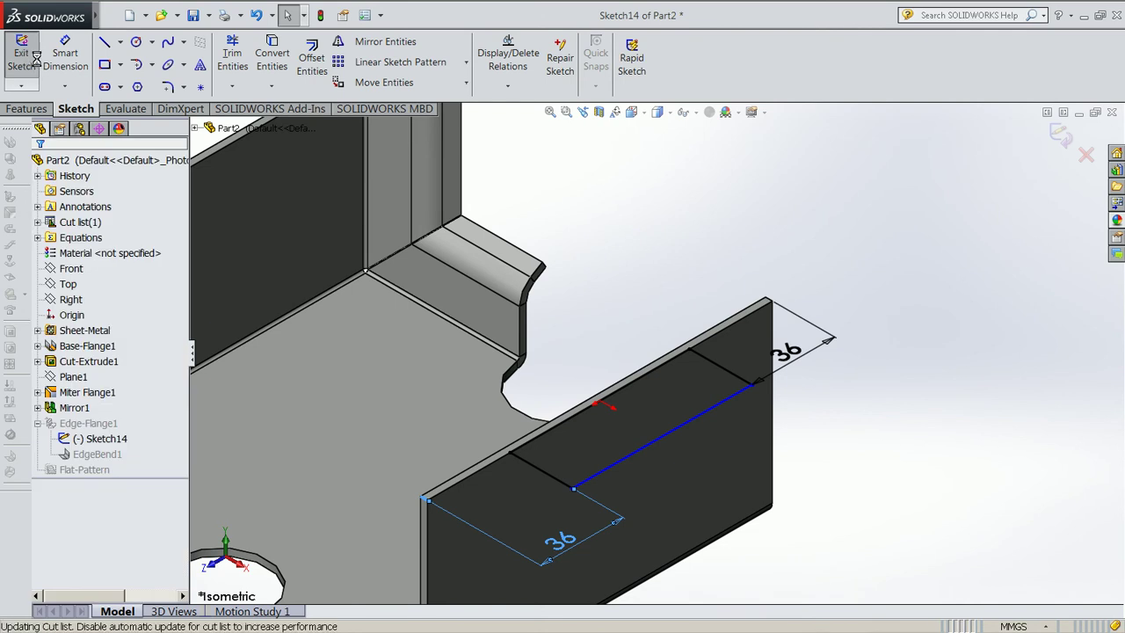
pyautogui.scroll(3, 639, 381)
pyautogui.scroll(-3, 638, 369)
pyautogui.scroll(2, 638, 367)
pyautogui.scroll(2, 643, 360)
pyautogui.moveTo(639, 362)
pyautogui.mouseDown(button='middle')
pyautogui.moveTo(711, 227)
pyautogui.moveTo(753, 230)
pyautogui.moveTo(713, 239)
pyautogui.mouseUp(button='middle')
pyautogui.press('super')
# Bring up SOLIDWORKS Tutorials and go to the Mirroring a Sheet Metal Feature topic
pyautogui.click(238, 18)
pyautogui.click(264, 59)
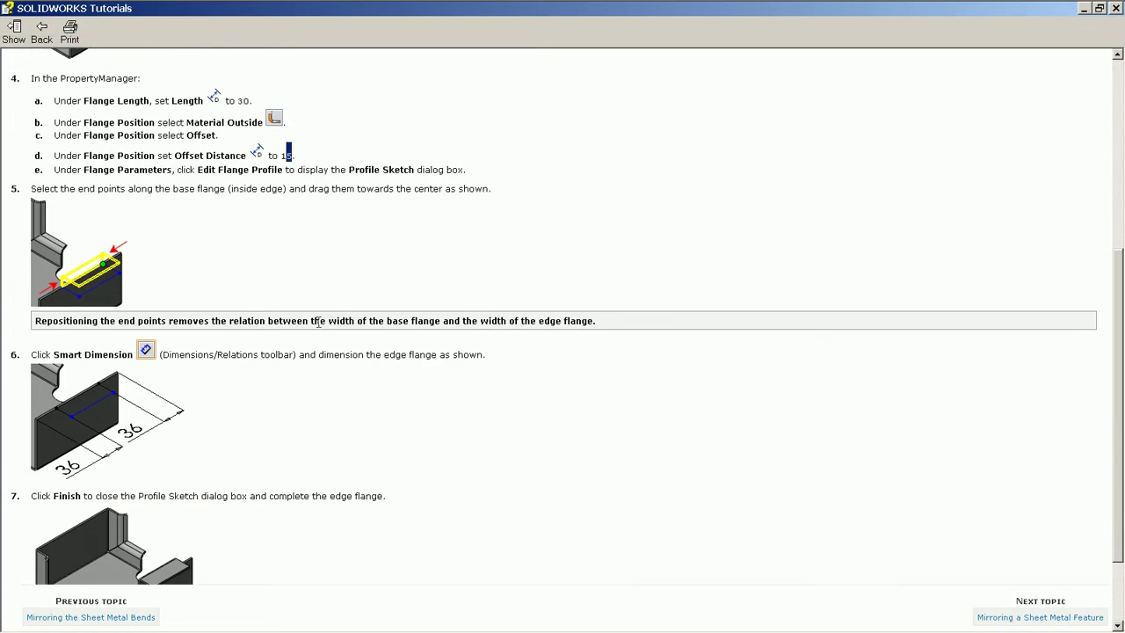
pyautogui.scroll(-3, 318, 322)
pyautogui.click(1015, 618)
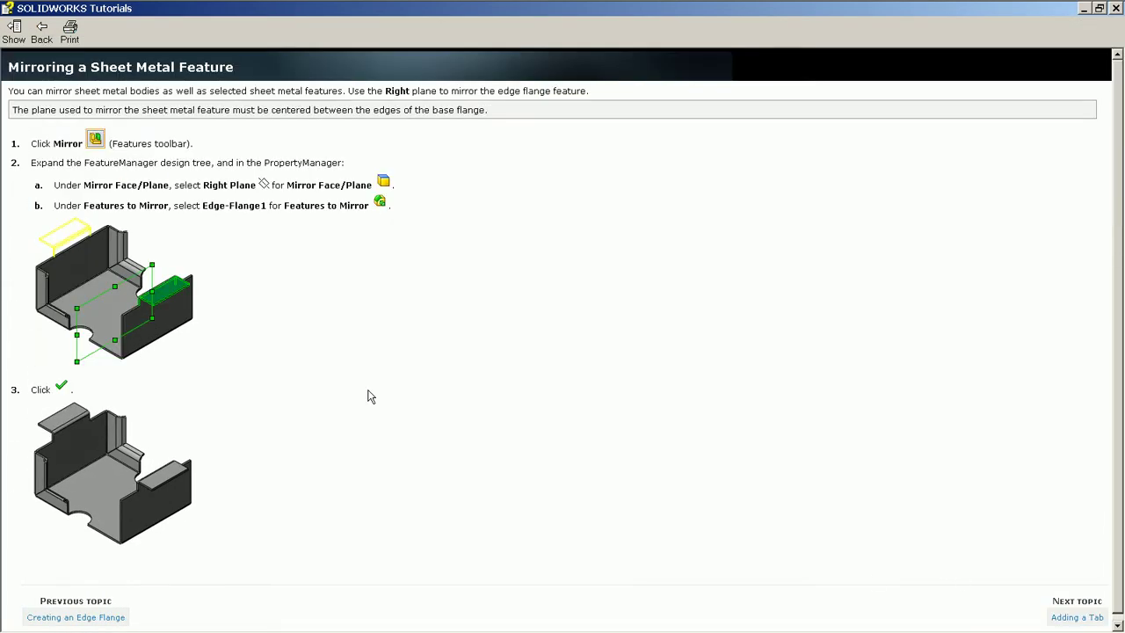
pyautogui.click(70, 143)
pyautogui.click(156, 295)
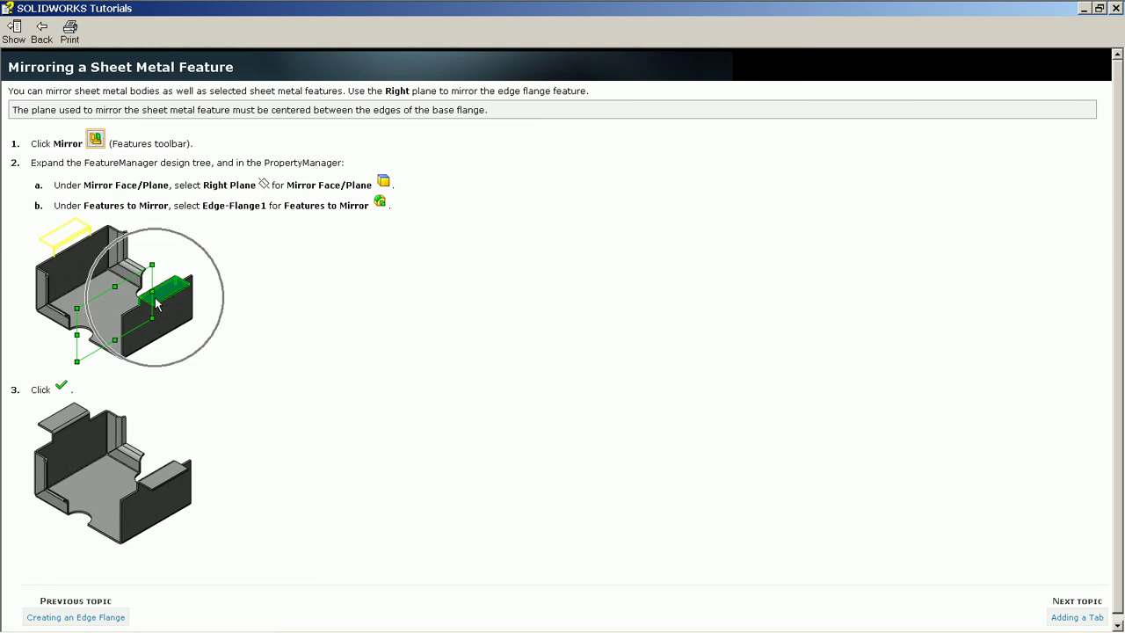
# Close the tutorial and begin a Mirror feature using the Right plane as mirror plane
pyautogui.click(1085, 8)
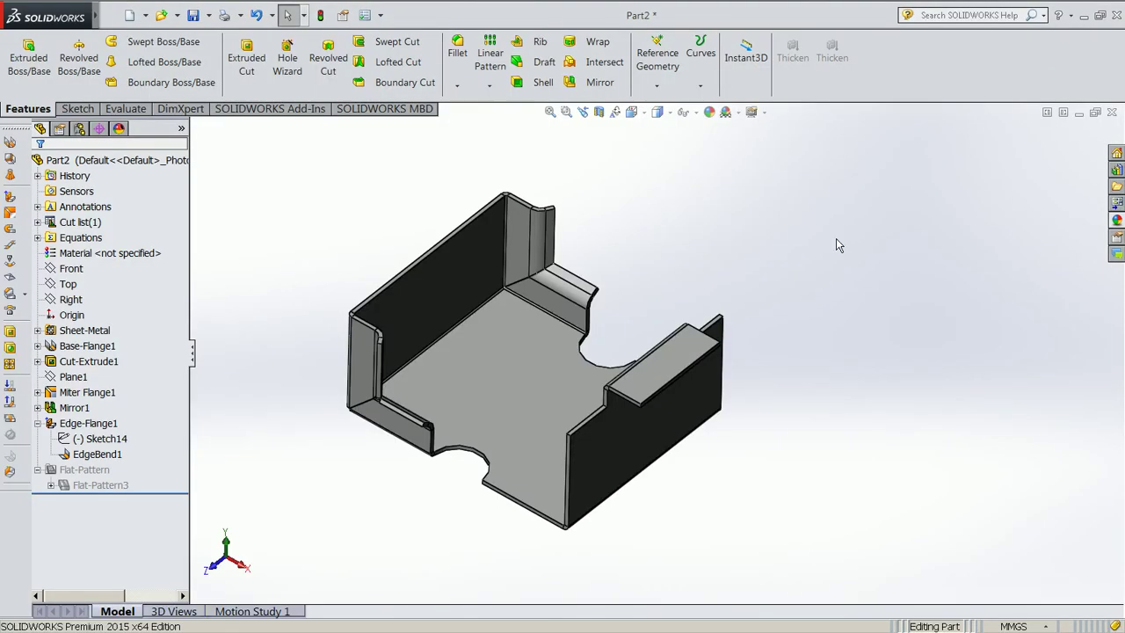
pyautogui.click(572, 81)
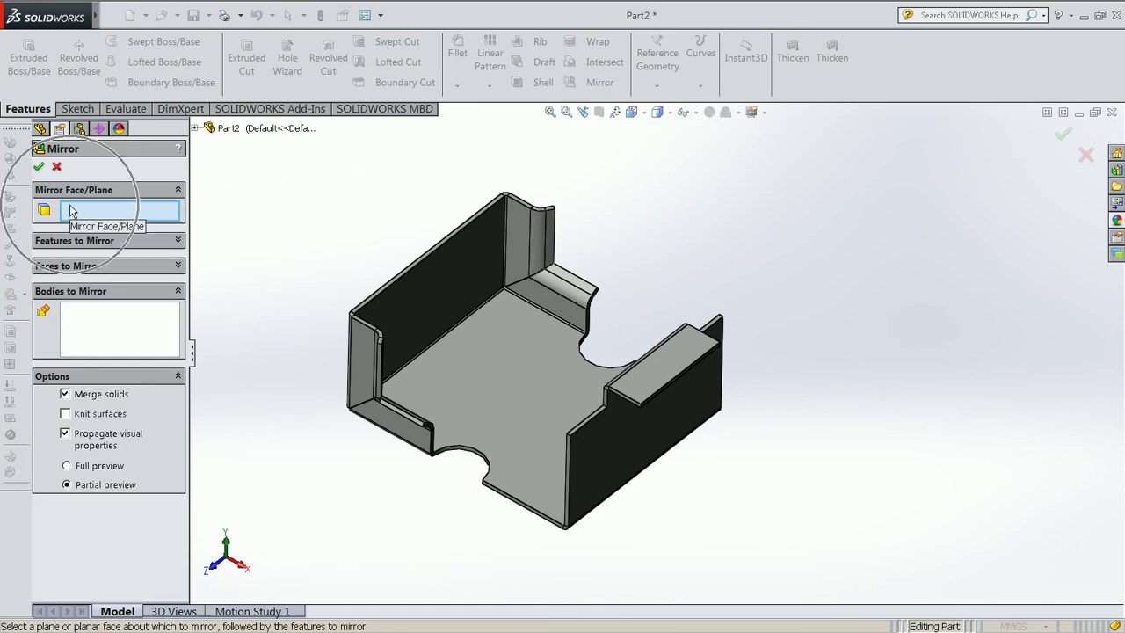
pyautogui.click(195, 128)
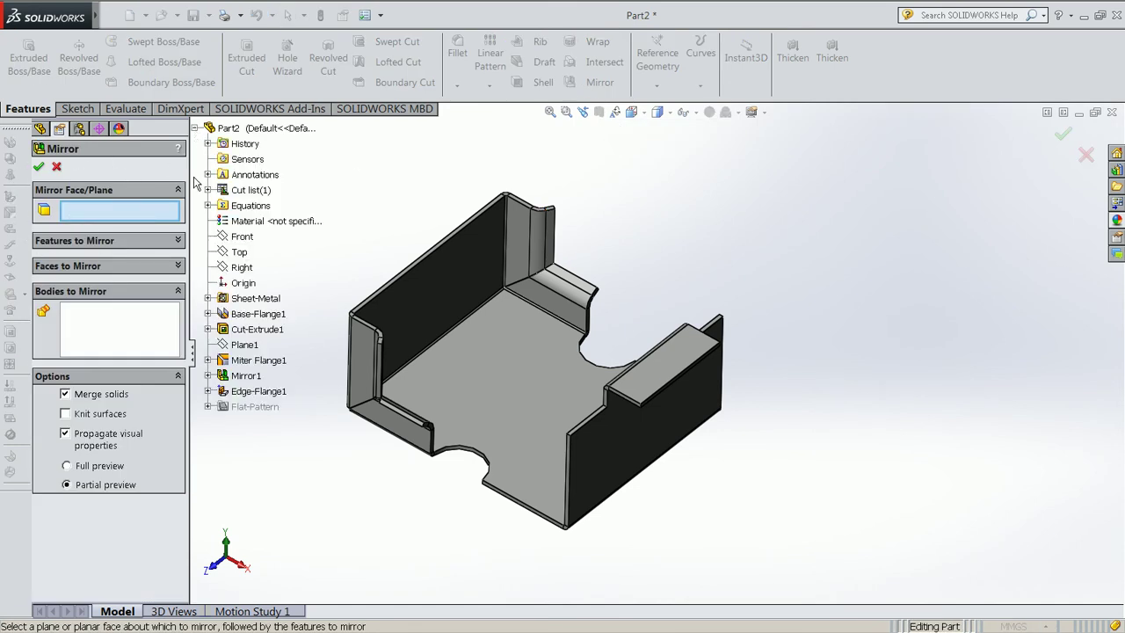
pyautogui.click(244, 267)
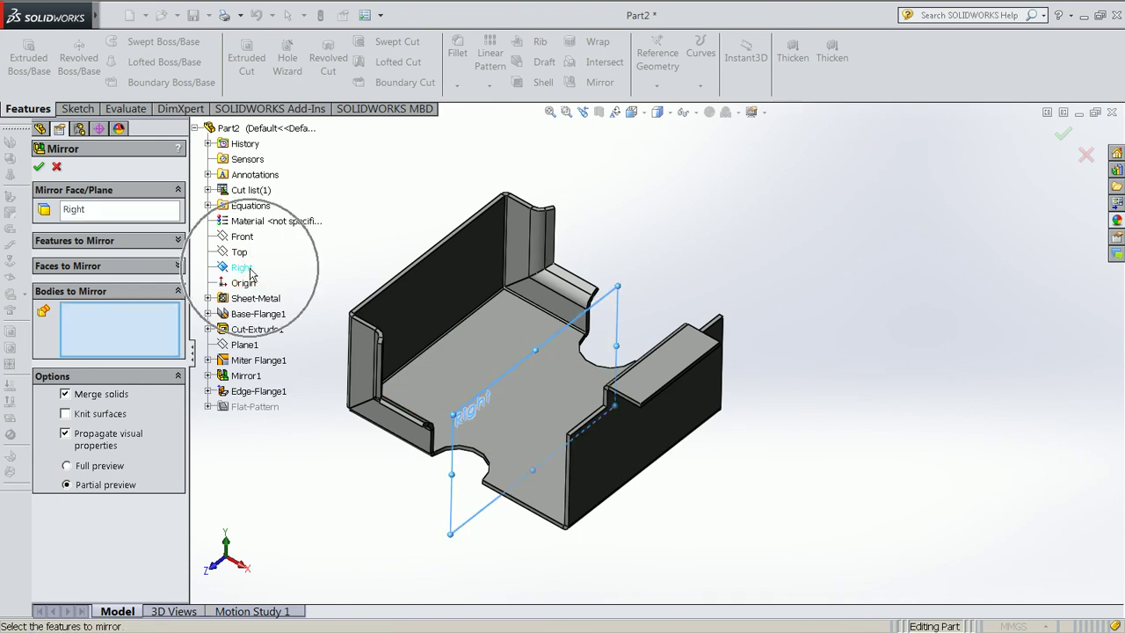
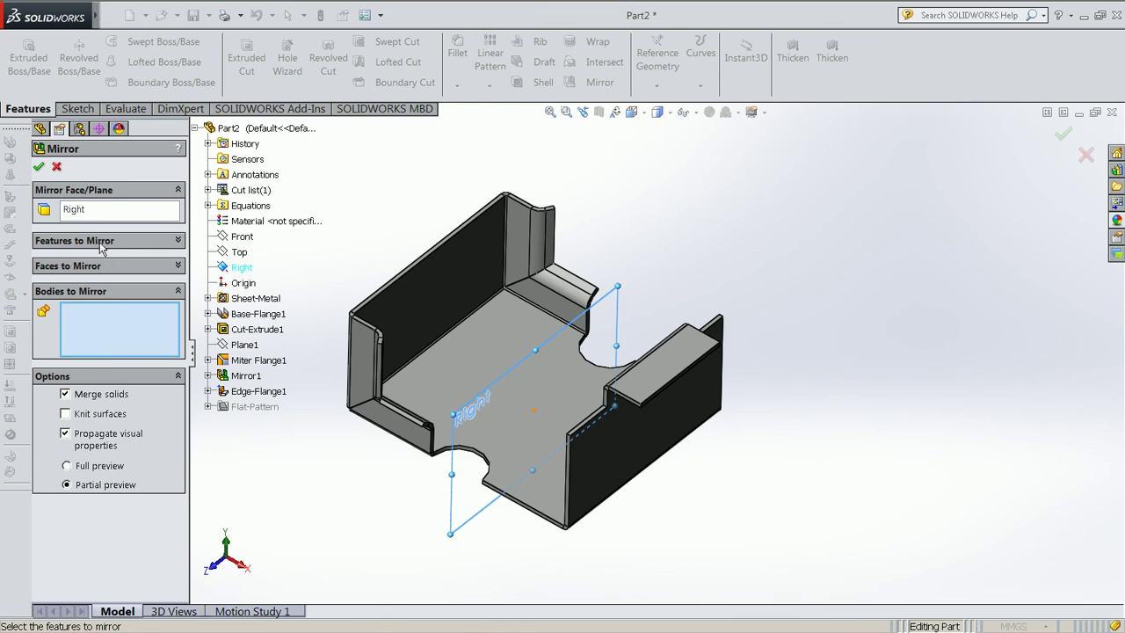
# Mirror Edge-Flange1 across the Right plane onto the opposite wall, creating Mirror2
pyautogui.click(103, 246)
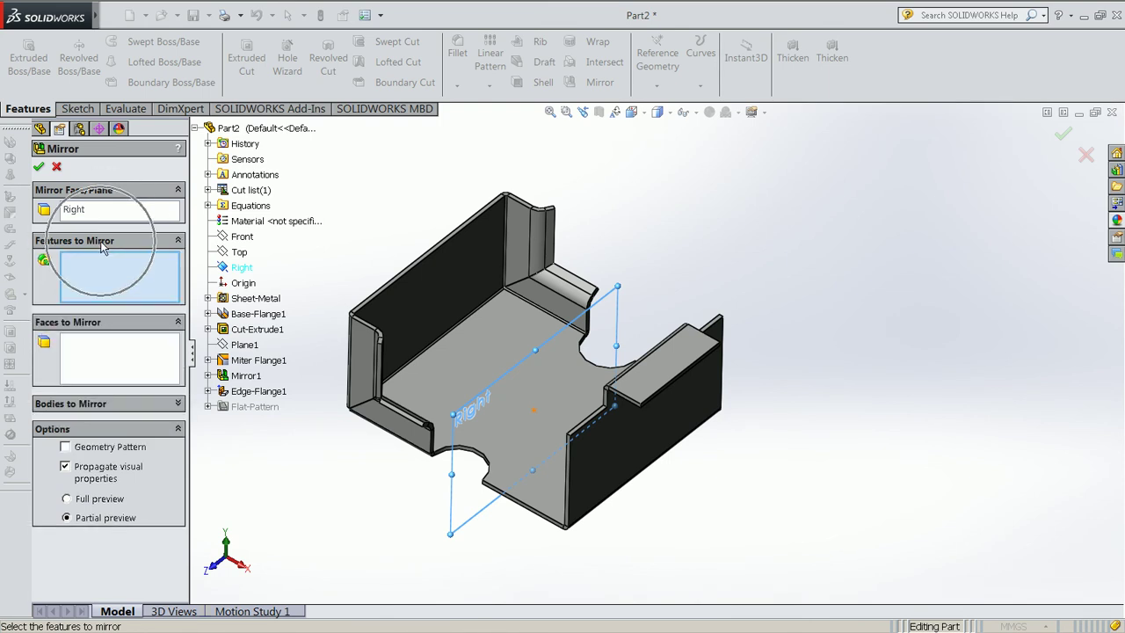
pyautogui.click(637, 378)
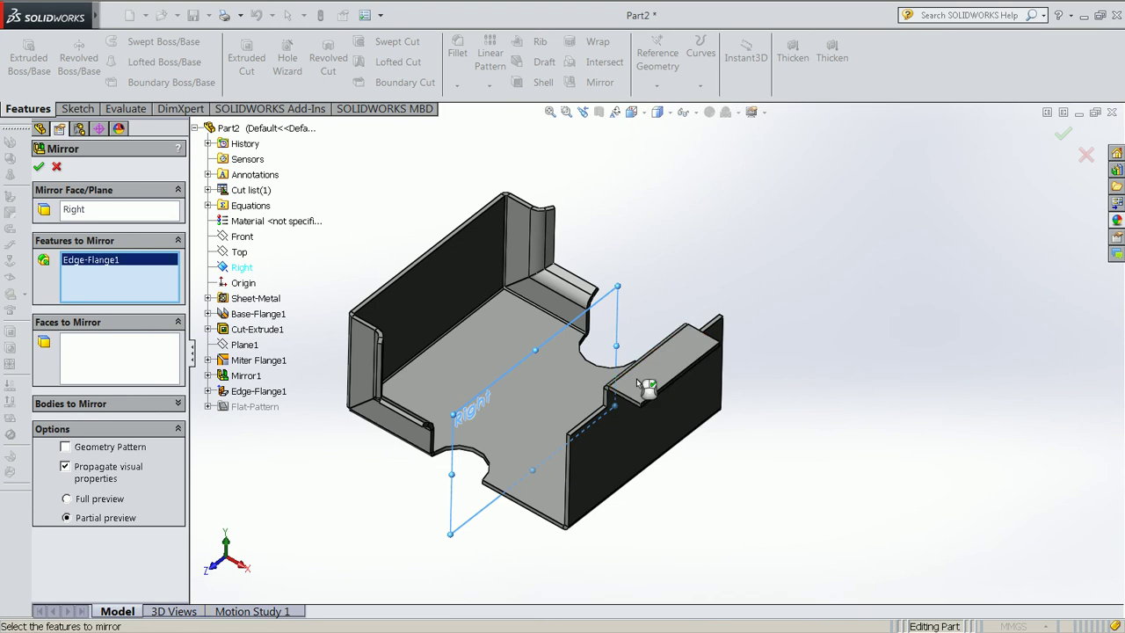
pyautogui.moveTo(473, 282); pyautogui.dragTo(446, 301, button='middle')
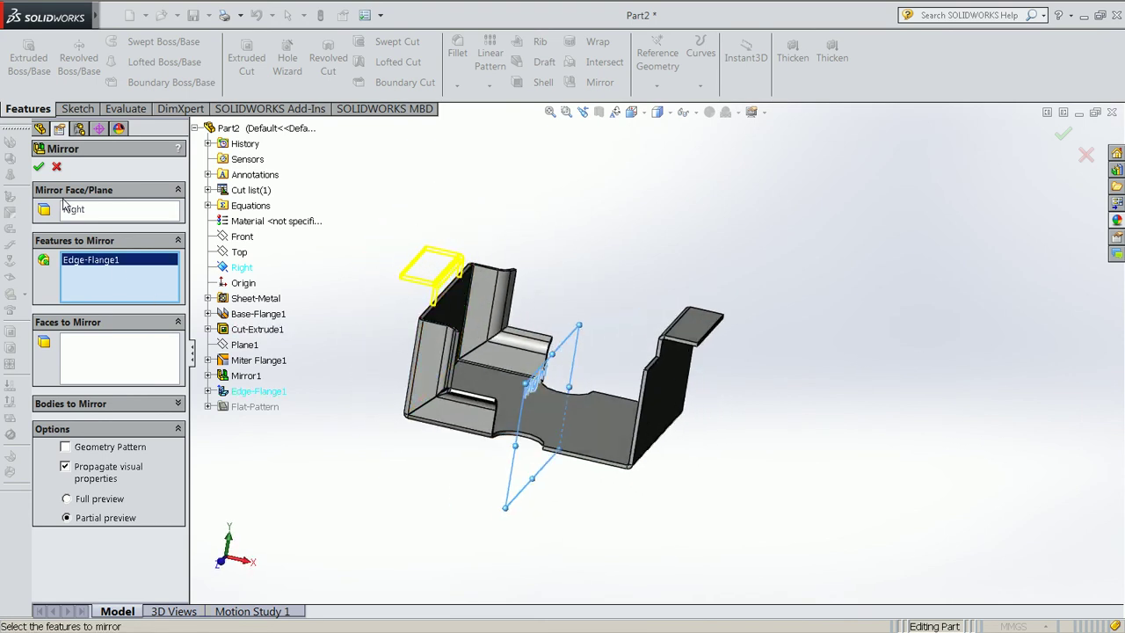
pyautogui.click(40, 168)
pyautogui.moveTo(681, 245)
pyautogui.mouseDown(button='middle')
pyautogui.moveTo(749, 322)
pyautogui.moveTo(660, 317)
pyautogui.moveTo(621, 244)
pyautogui.moveTo(660, 286)
pyautogui.moveTo(673, 284)
pyautogui.moveTo(687, 329)
pyautogui.moveTo(713, 326)
pyautogui.mouseUp(button='middle')
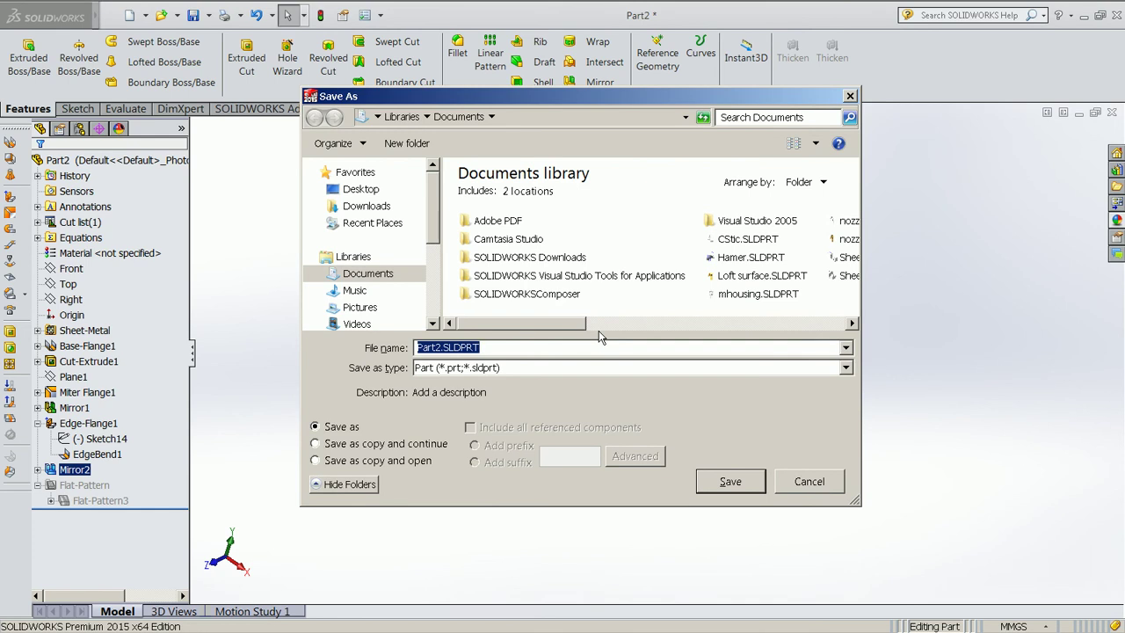
# Save the part as Sheet Meetal.SLDPRT, replacing the existing file
pyautogui.write('H')
pyautogui.press('BackSpace')
pyautogui.write('Sheet')
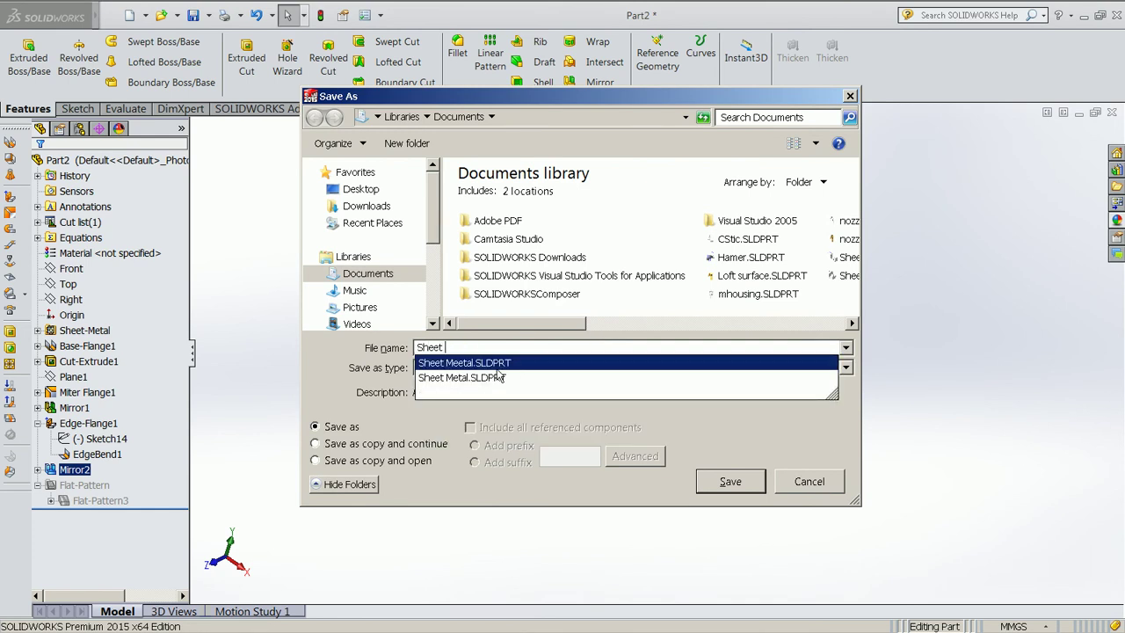
pyautogui.click(535, 363)
pyautogui.click(730, 484)
pyautogui.click(628, 330)
# Clear the selection and reset the model to the isometric view
pyautogui.click(815, 322)
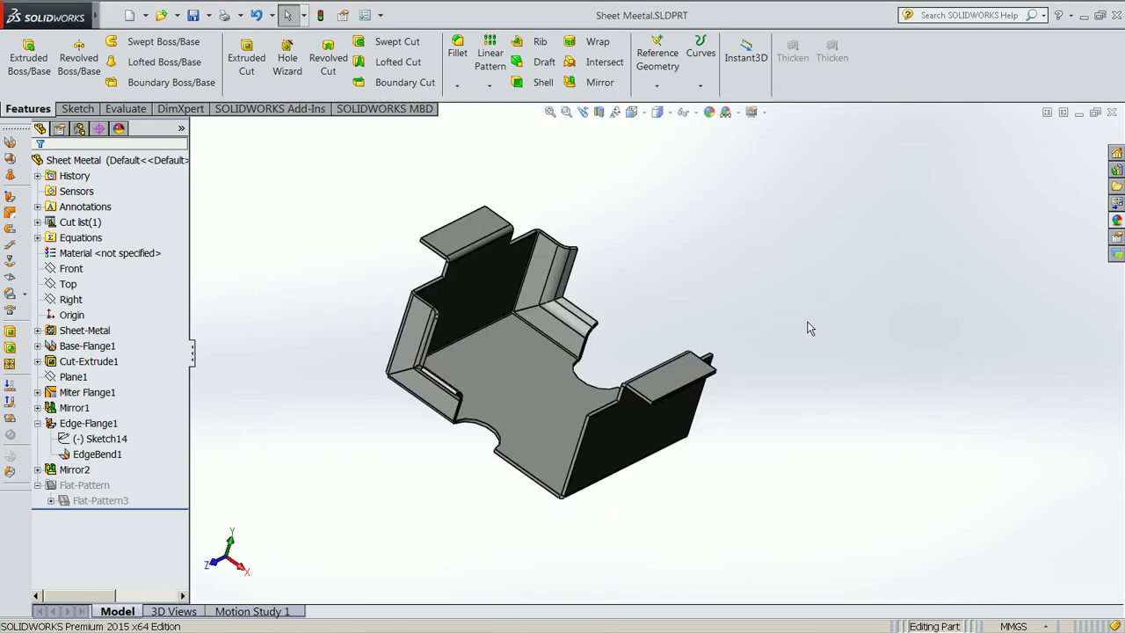
pyautogui.hotkey('ctrl', '7')
pyautogui.press('super')
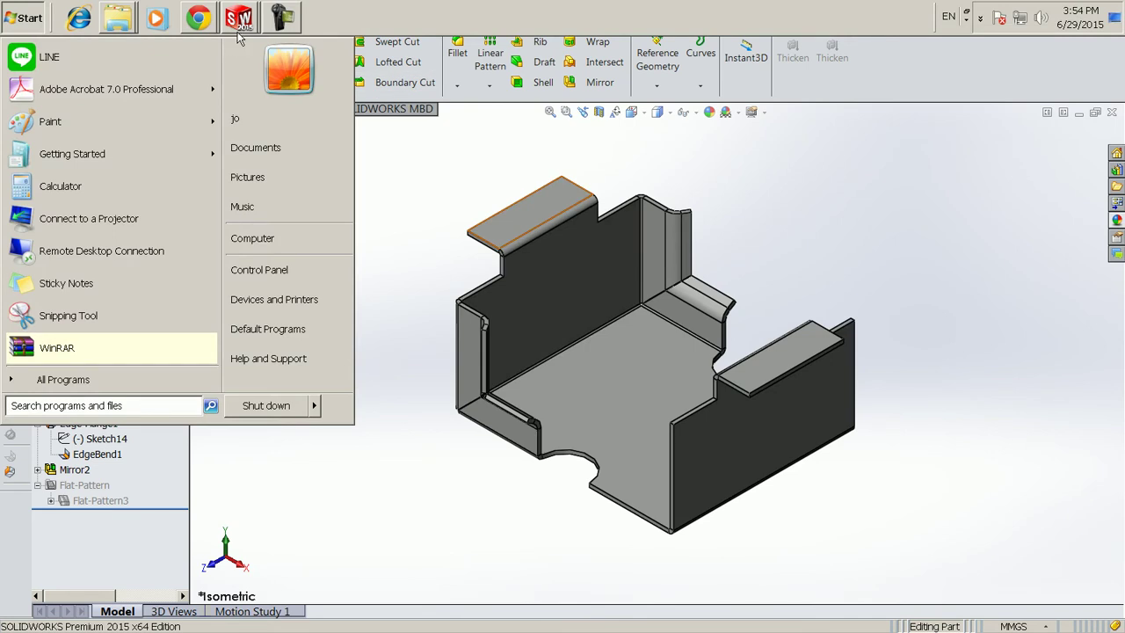
# Read through the tutorial's Adding a Tab topic, then minimize the tutorial window
pyautogui.click(239, 18)
pyautogui.click(378, 56)
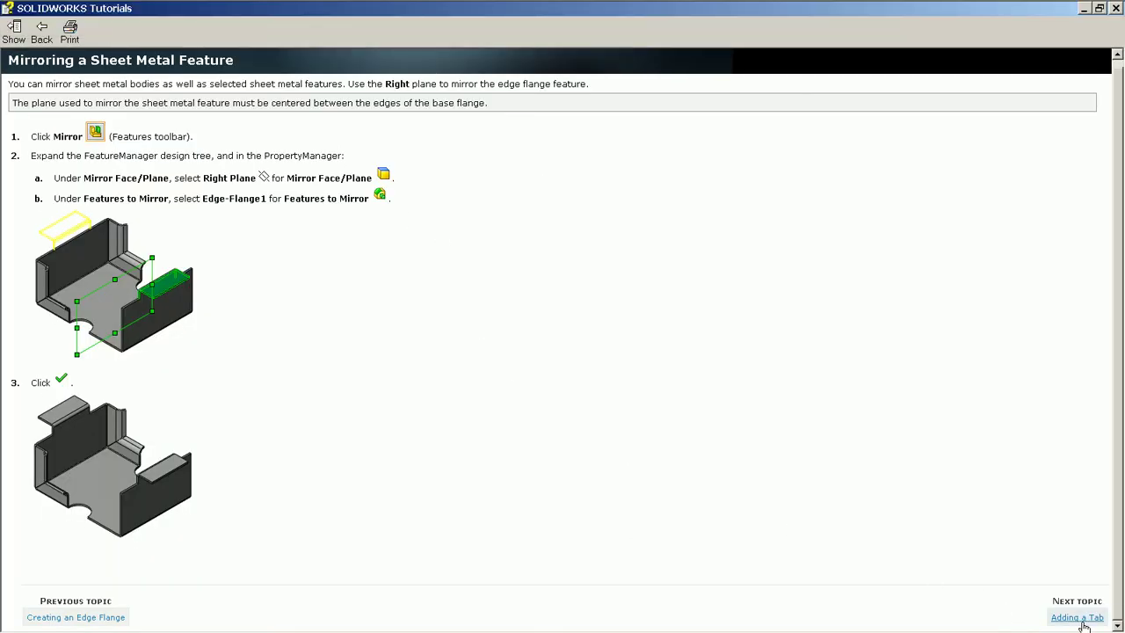
pyautogui.click(1082, 620)
pyautogui.scroll(-4, 249, 324)
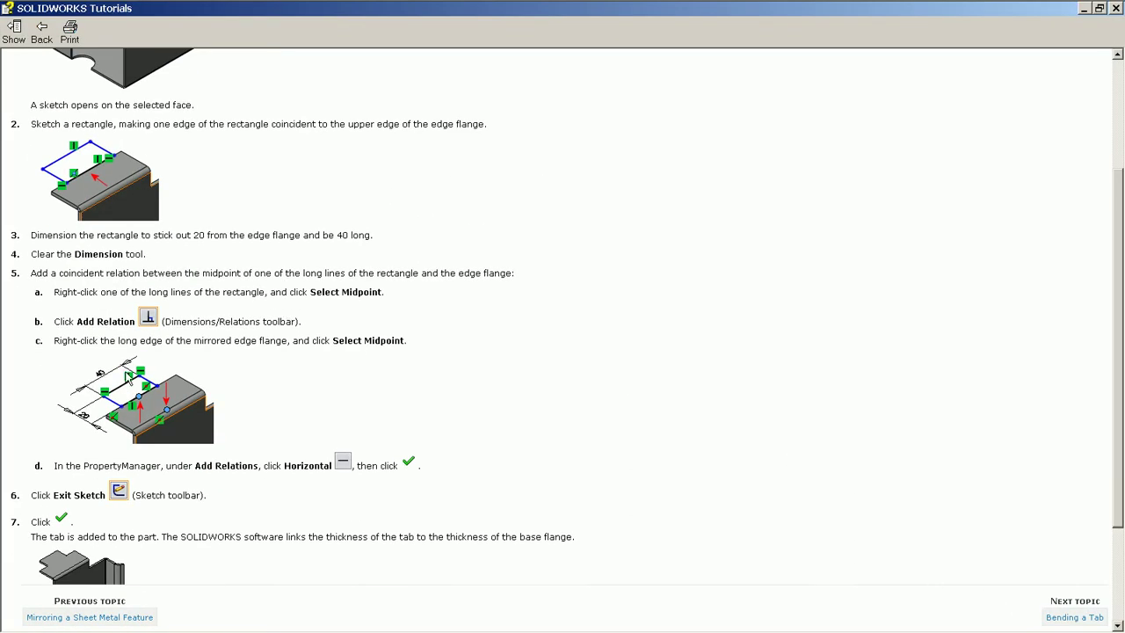
pyautogui.scroll(2, 117, 172)
pyautogui.scroll(2, 117, 172)
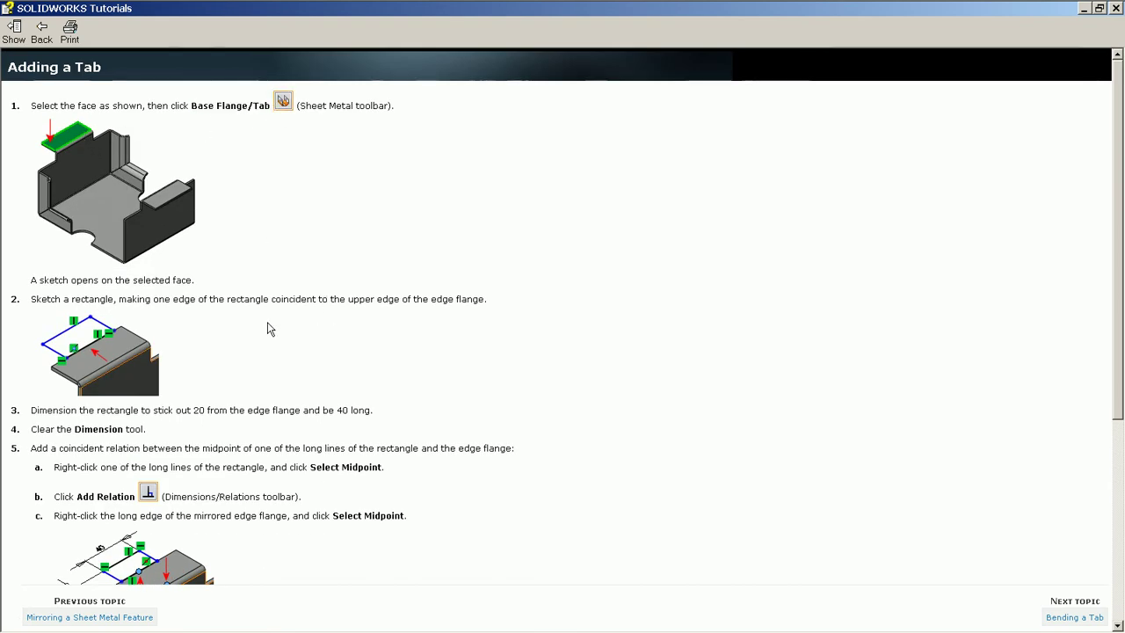
pyautogui.scroll(-3, 269, 326)
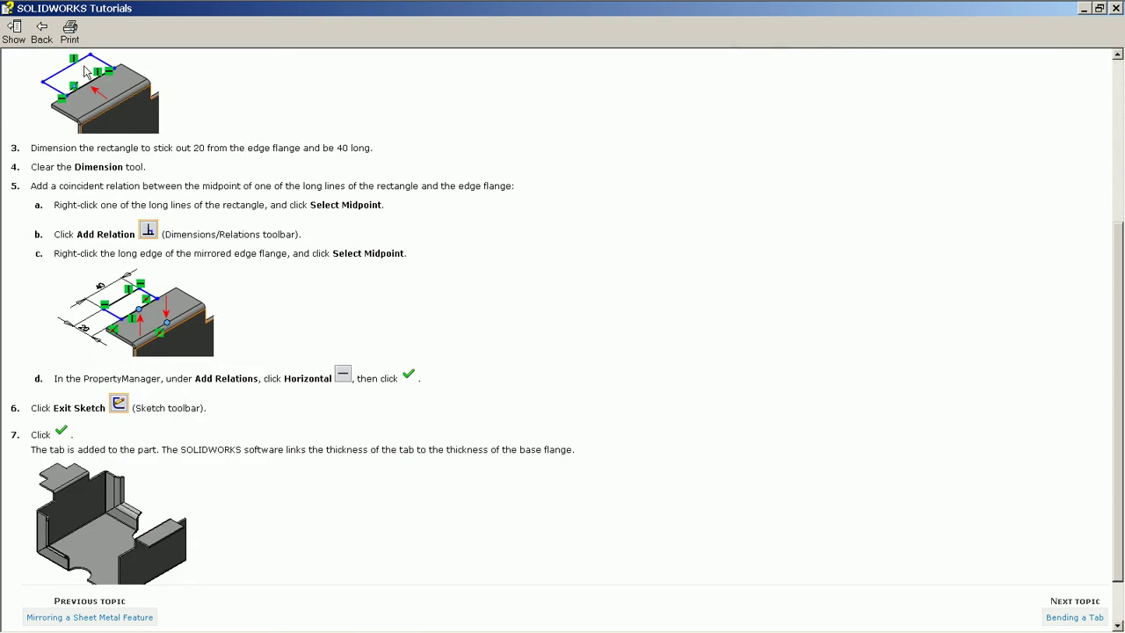
pyautogui.scroll(-2, 118, 314)
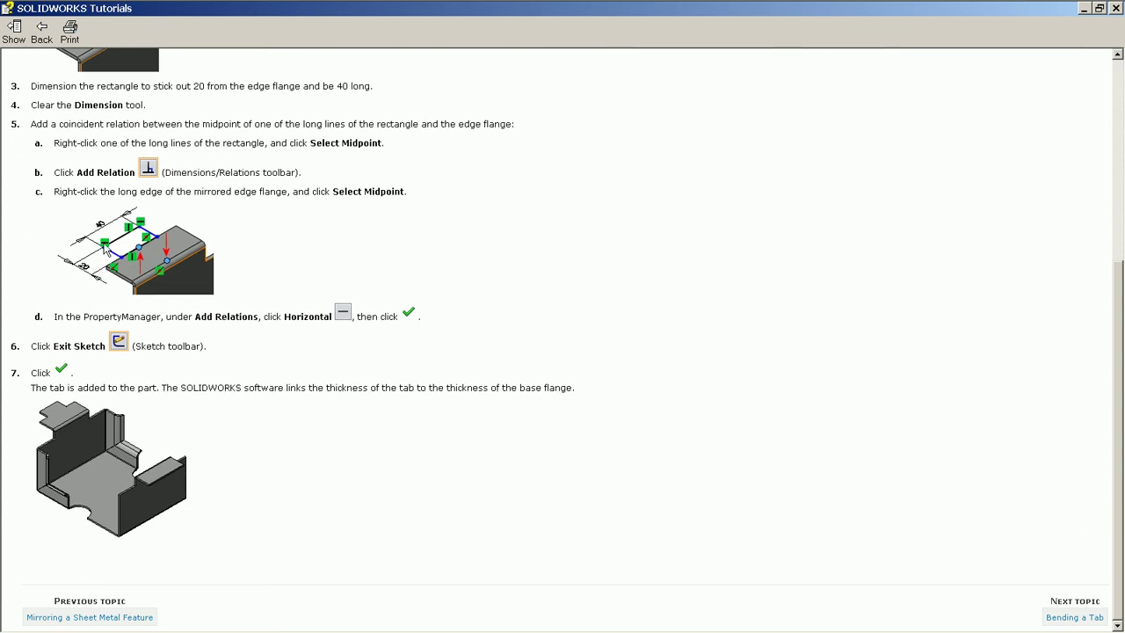
pyautogui.click(95, 271)
pyautogui.click(1085, 11)
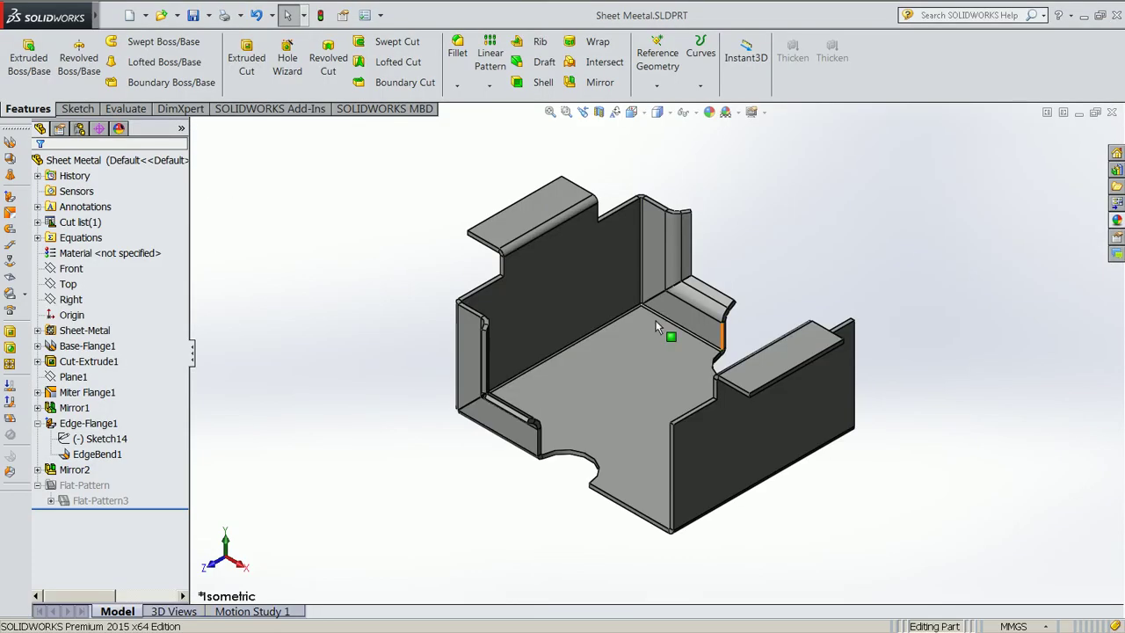
# Start a Base Flange/Tab sketch on the flange top face with a corner rectangle off its edge
pyautogui.click(523, 212)
pyautogui.click(522, 216)
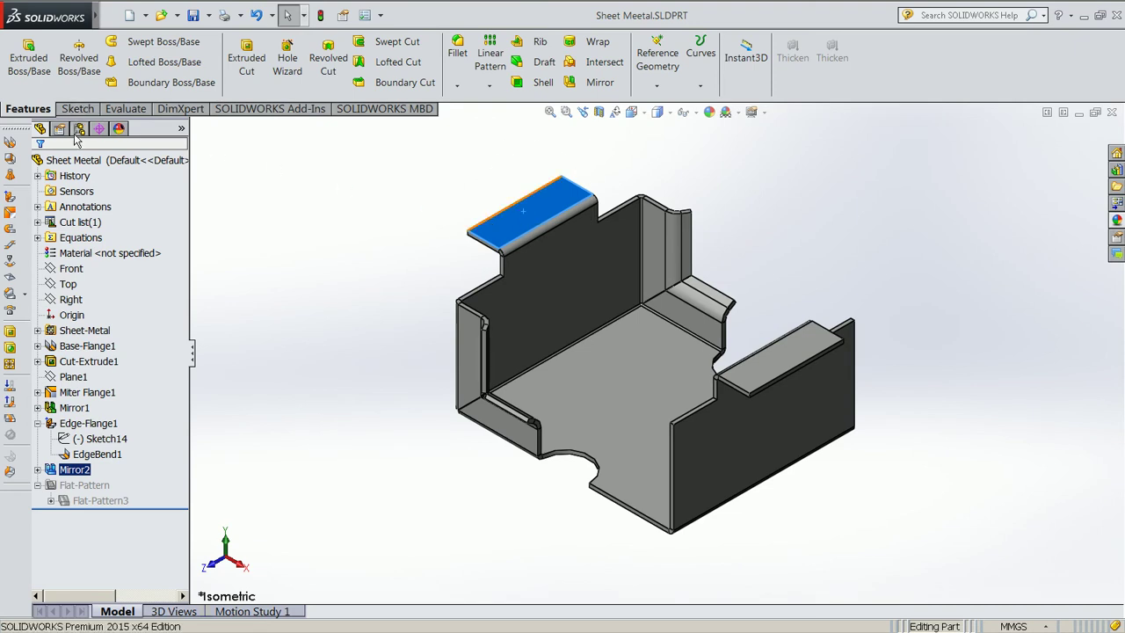
pyautogui.click(10, 145)
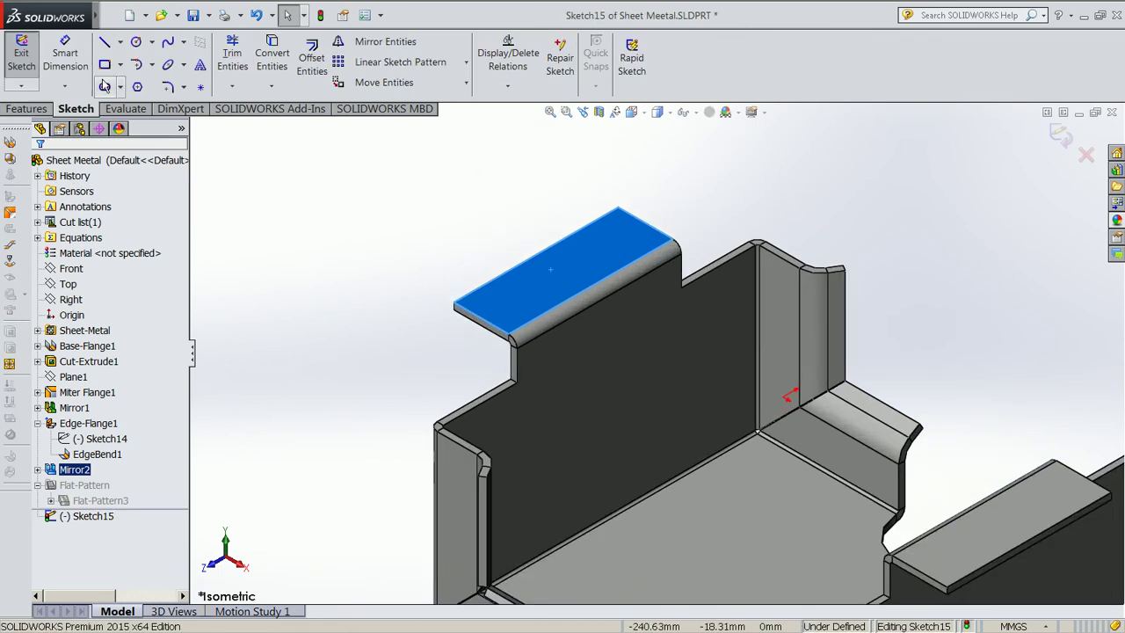
pyautogui.click(103, 64)
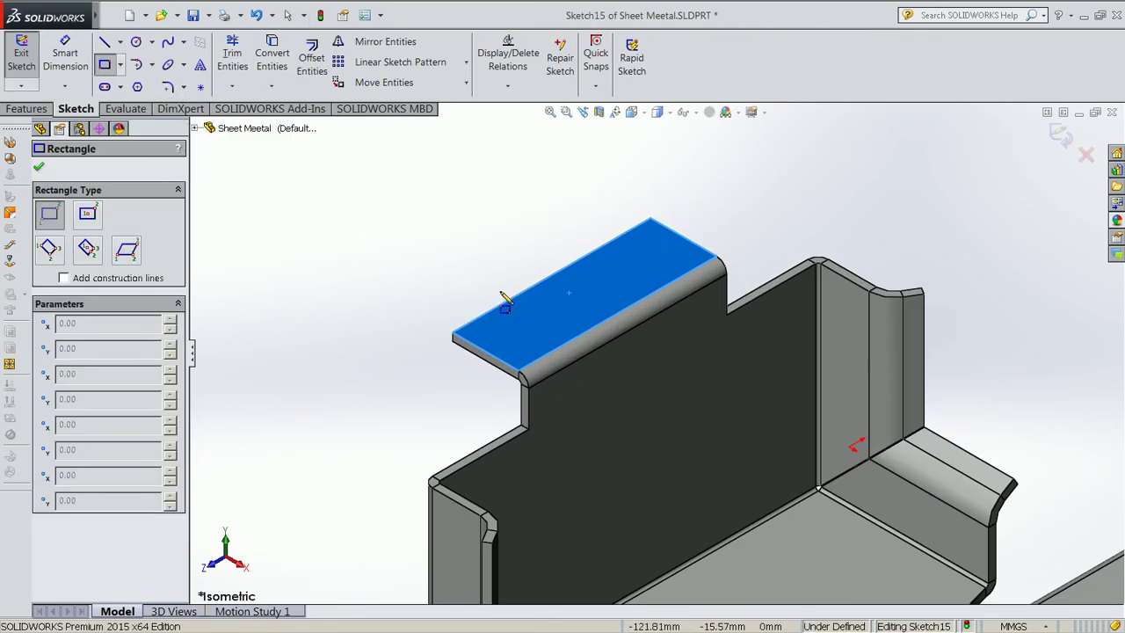
pyautogui.click(506, 302)
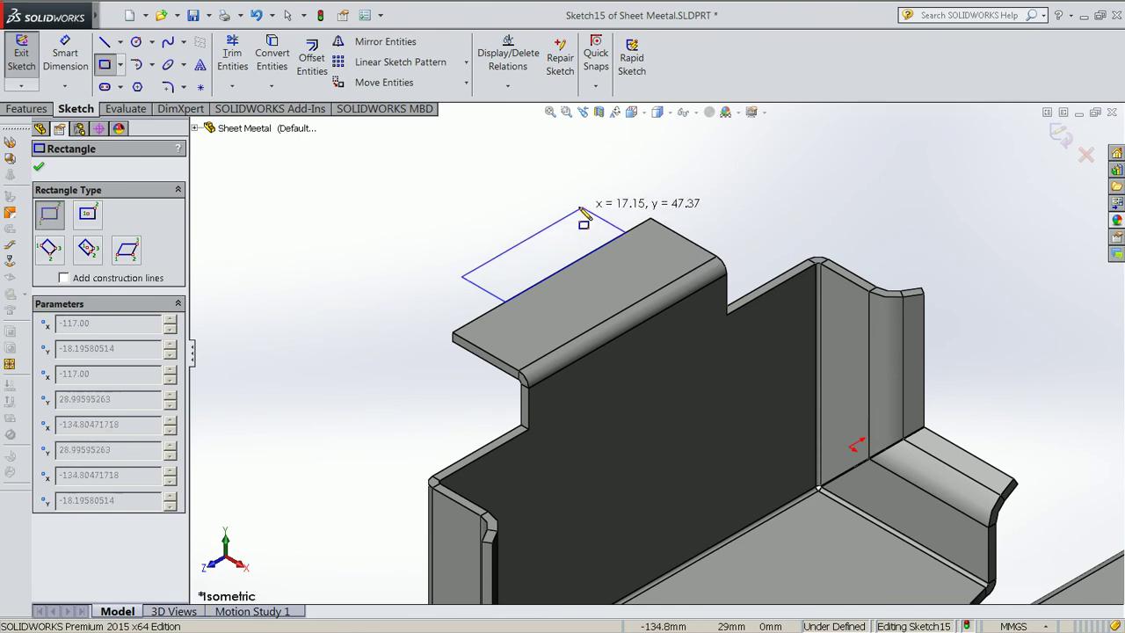
pyautogui.click(577, 206)
# Dimension the tab rectangle's long side to 40 and short side to 20
pyautogui.click(64, 54)
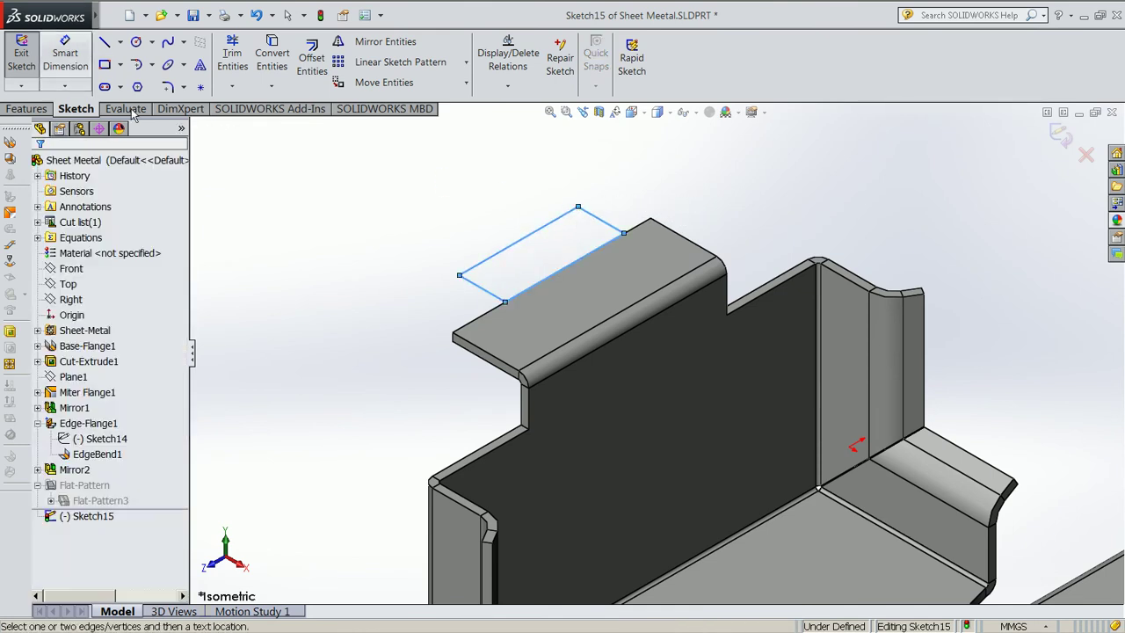
pyautogui.click(492, 256)
pyautogui.click(479, 224)
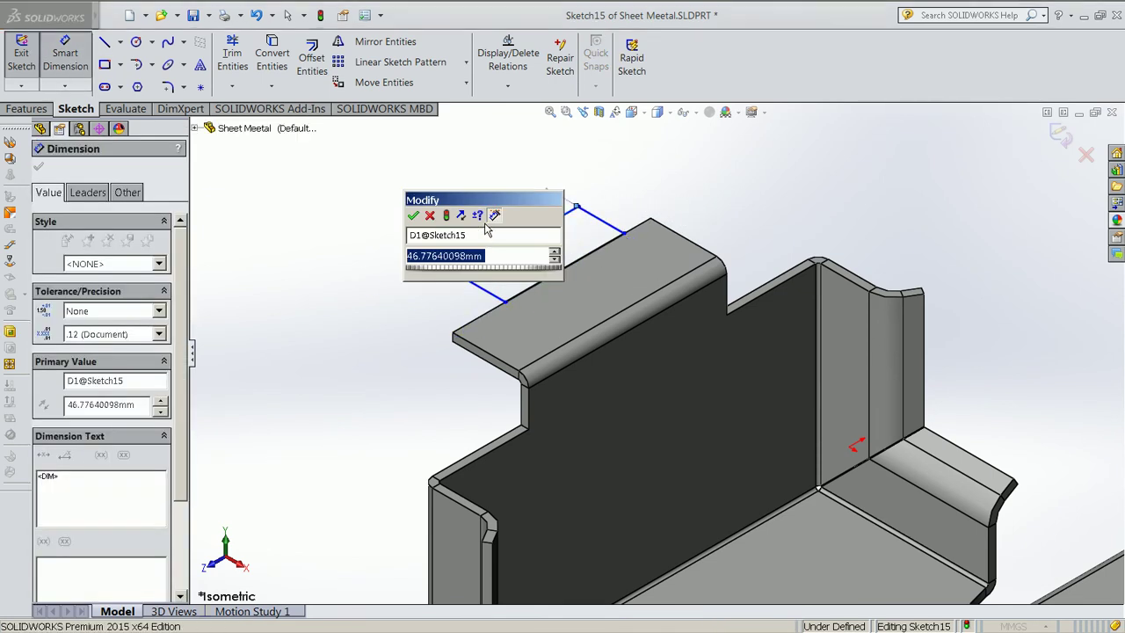
pyautogui.write('40')
pyautogui.press('Return')
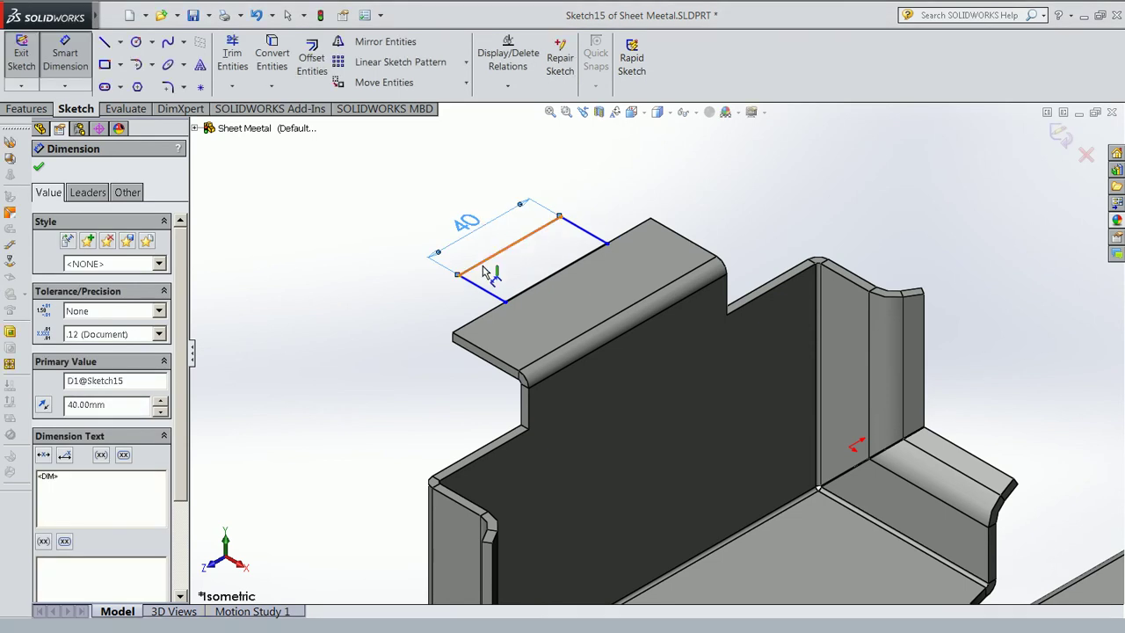
pyautogui.click(490, 294)
pyautogui.click(404, 330)
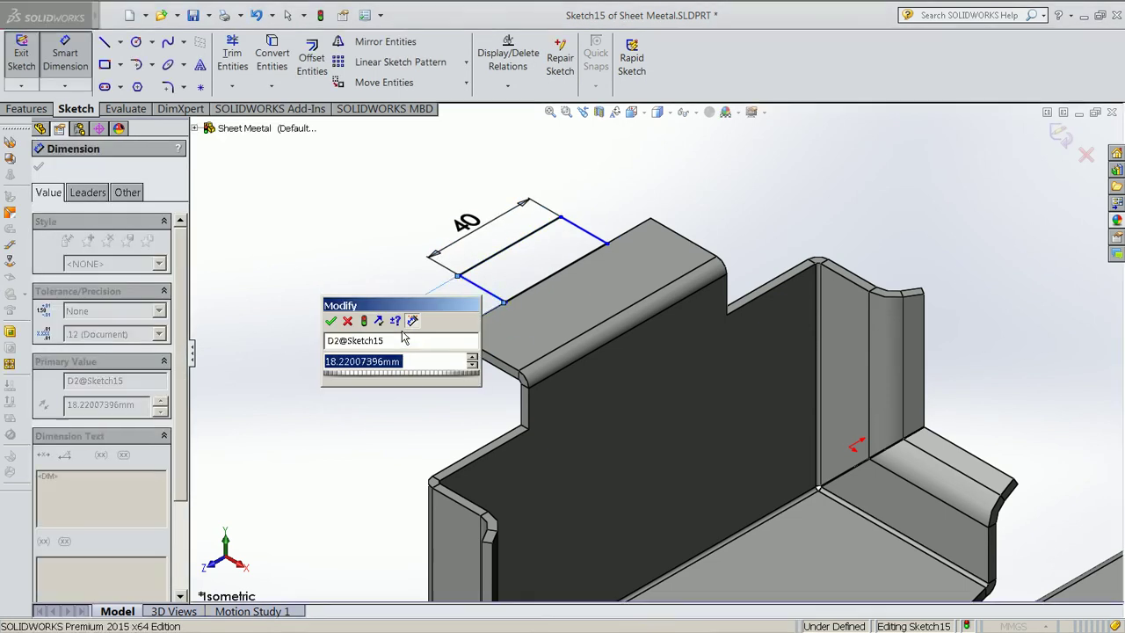
pyautogui.write('20')
pyautogui.press('Return')
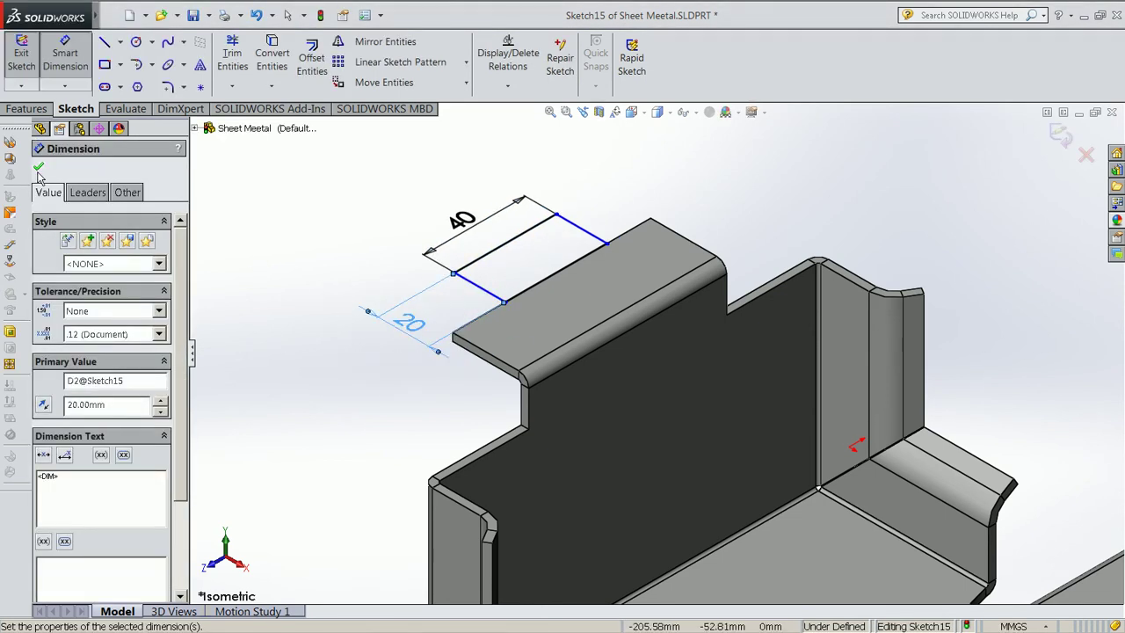
pyautogui.click(38, 170)
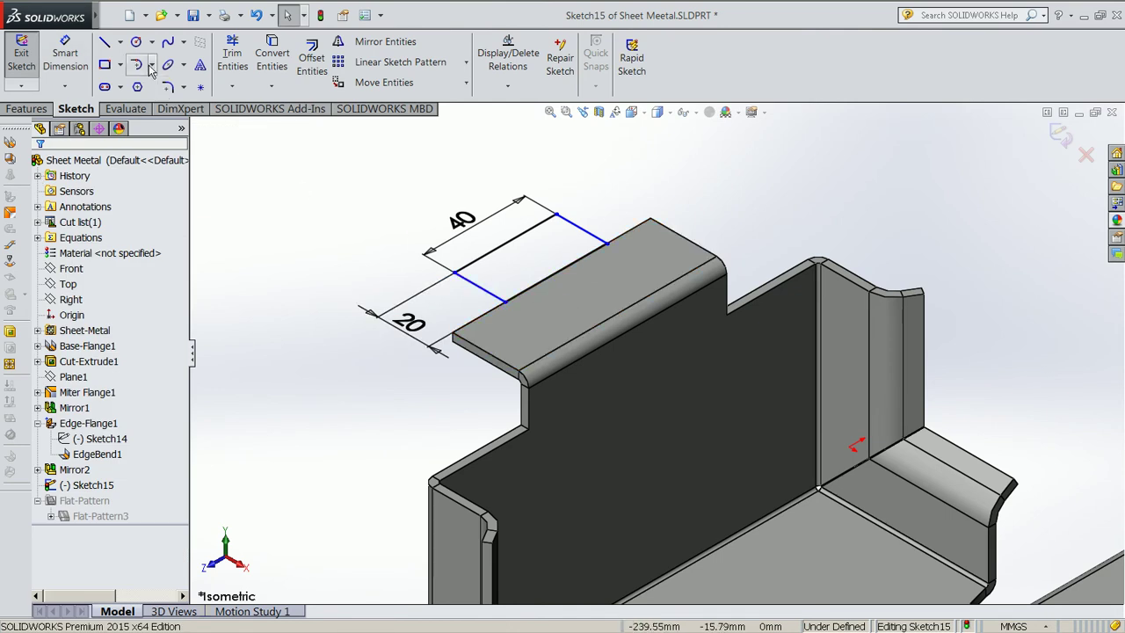
pyautogui.click(120, 42)
# Try a centerline, then slide the rectangle along the flange edge
pyautogui.click(149, 79)
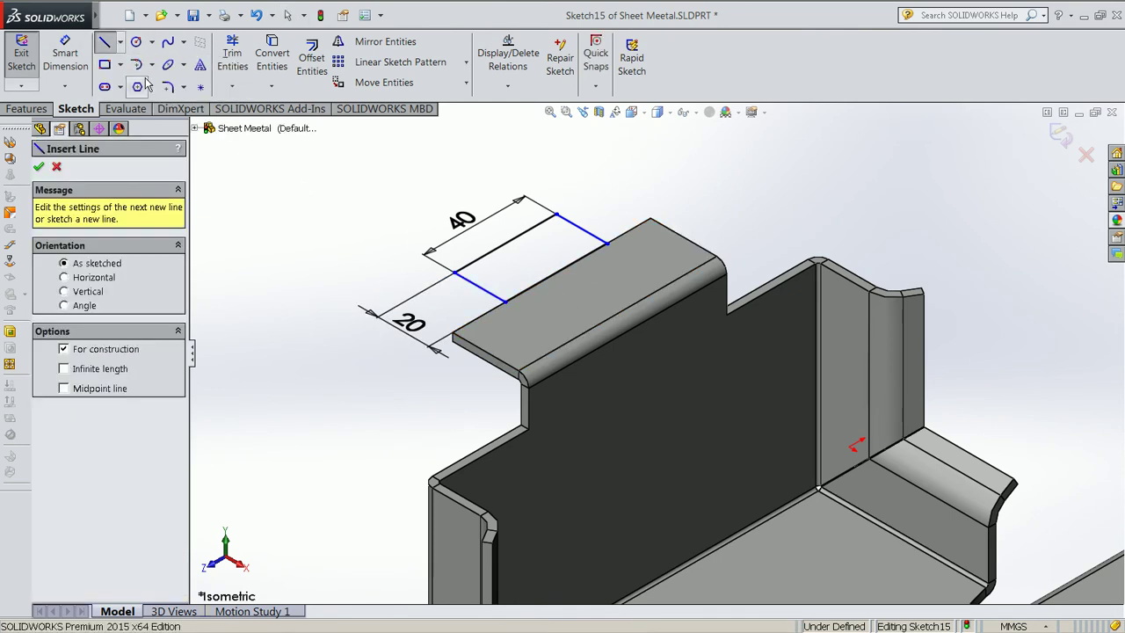
pyautogui.click(556, 273)
pyautogui.scroll(1, 641, 246)
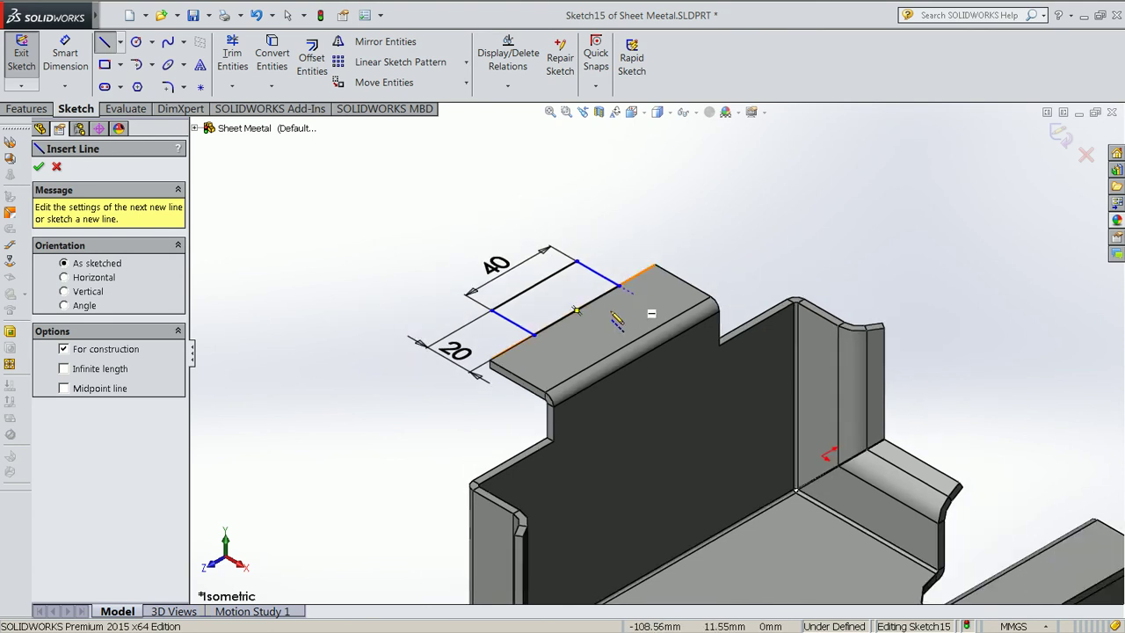
pyautogui.press('Escape')
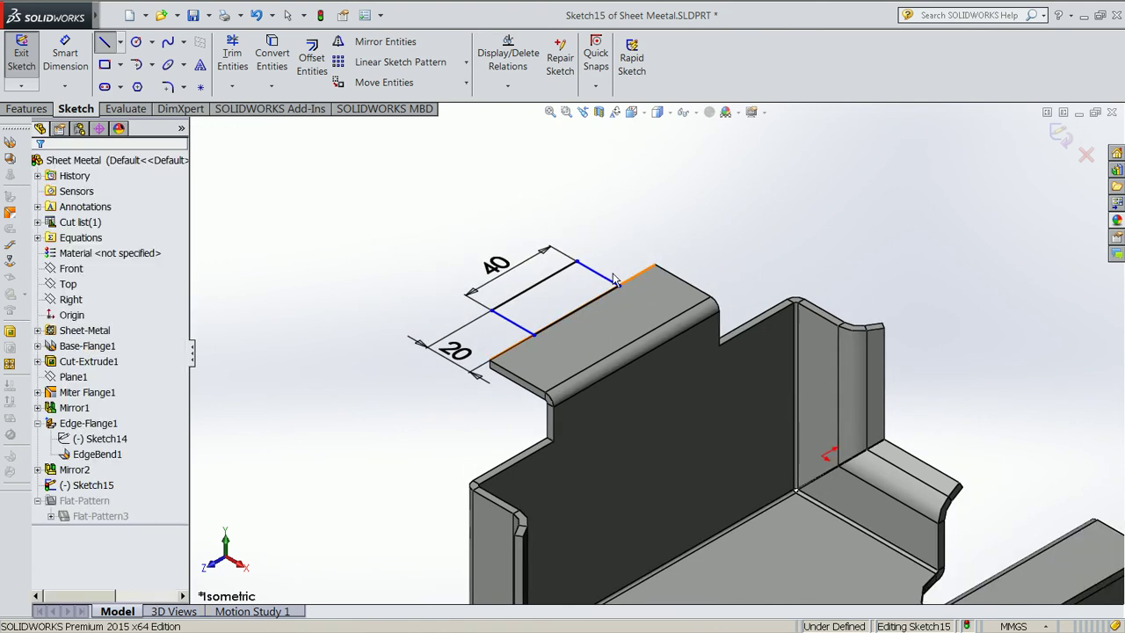
pyautogui.scroll(-2, 598, 329)
pyautogui.click(582, 327)
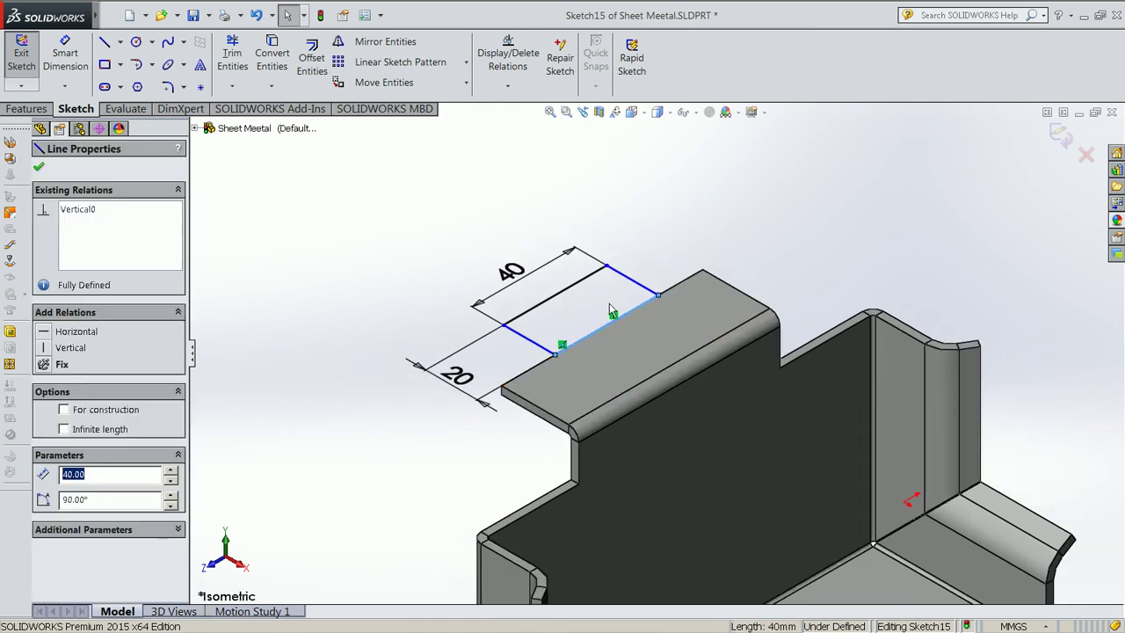
pyautogui.moveTo(528, 339); pyautogui.dragTo(494, 358)
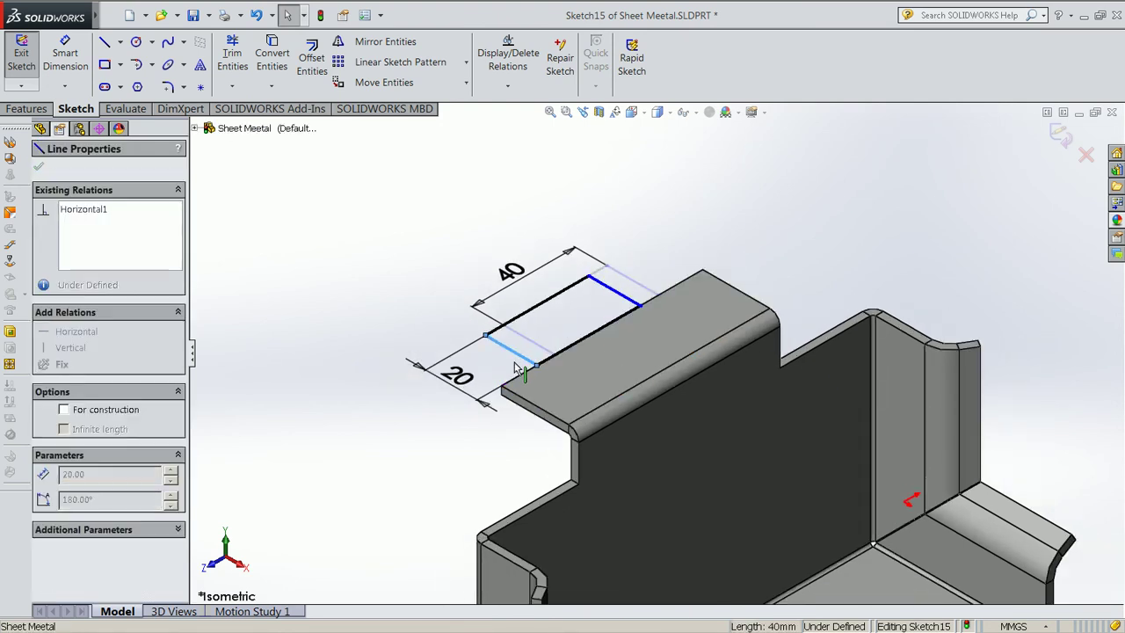
pyautogui.click(648, 219)
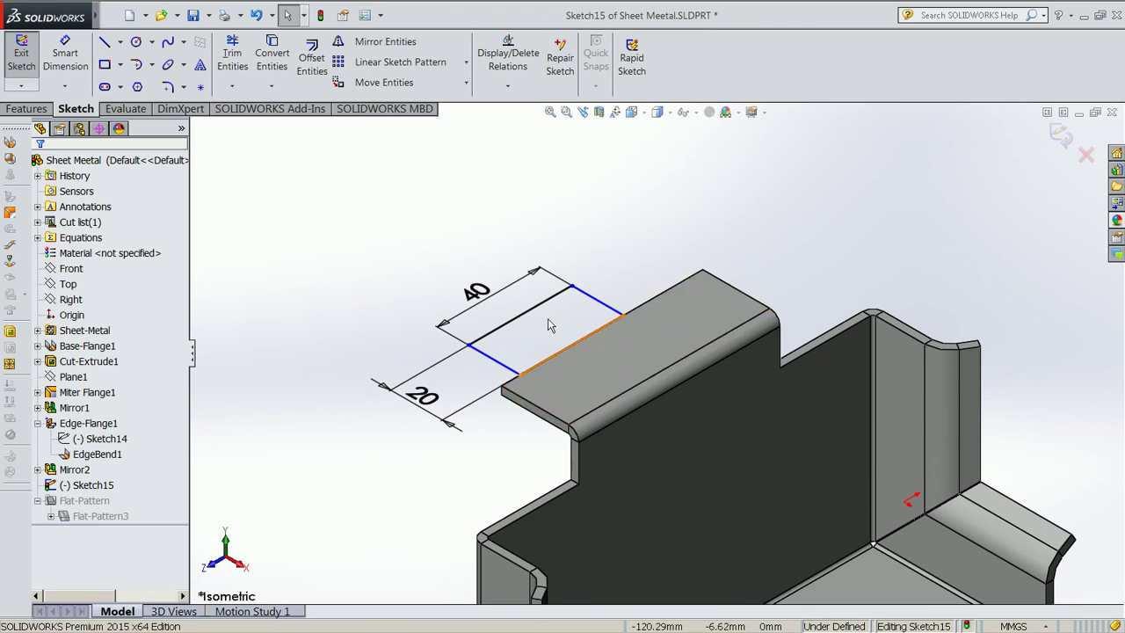
# Draw a construction centerline ending at the rectangle's long edge
pyautogui.click(121, 49)
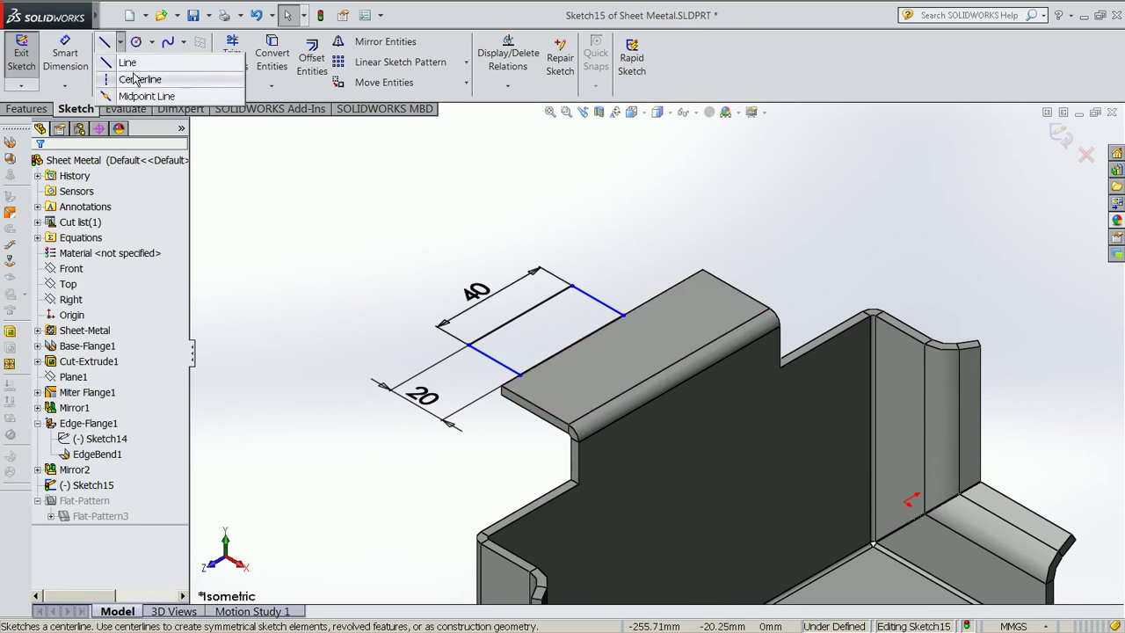
pyautogui.click(114, 78)
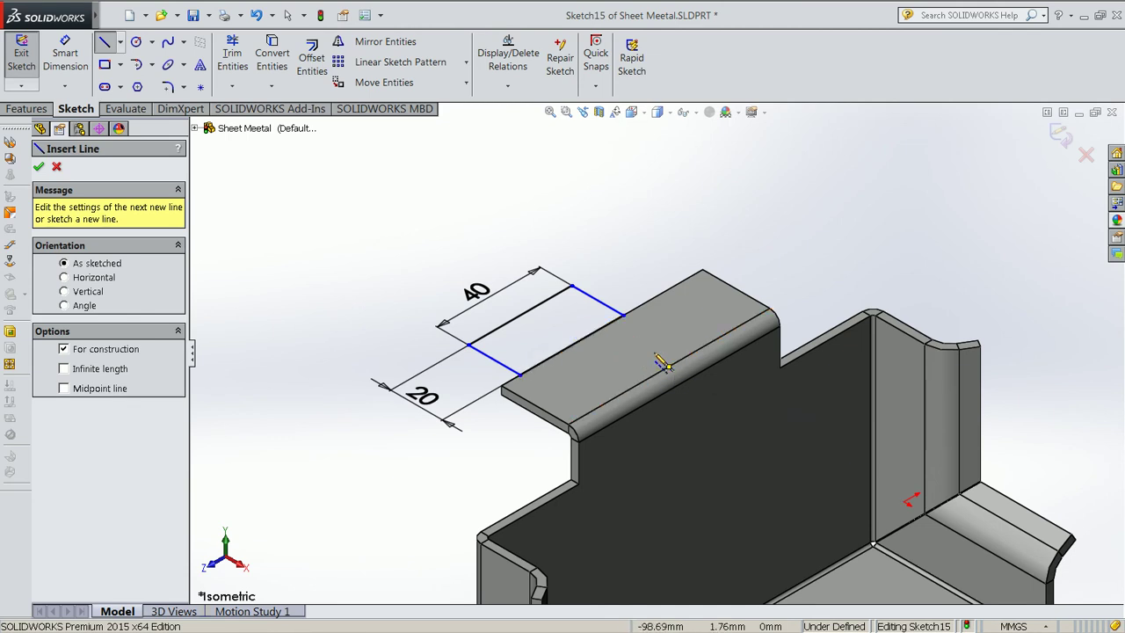
pyautogui.click(668, 367)
pyautogui.click(603, 328)
pyautogui.press('Escape')
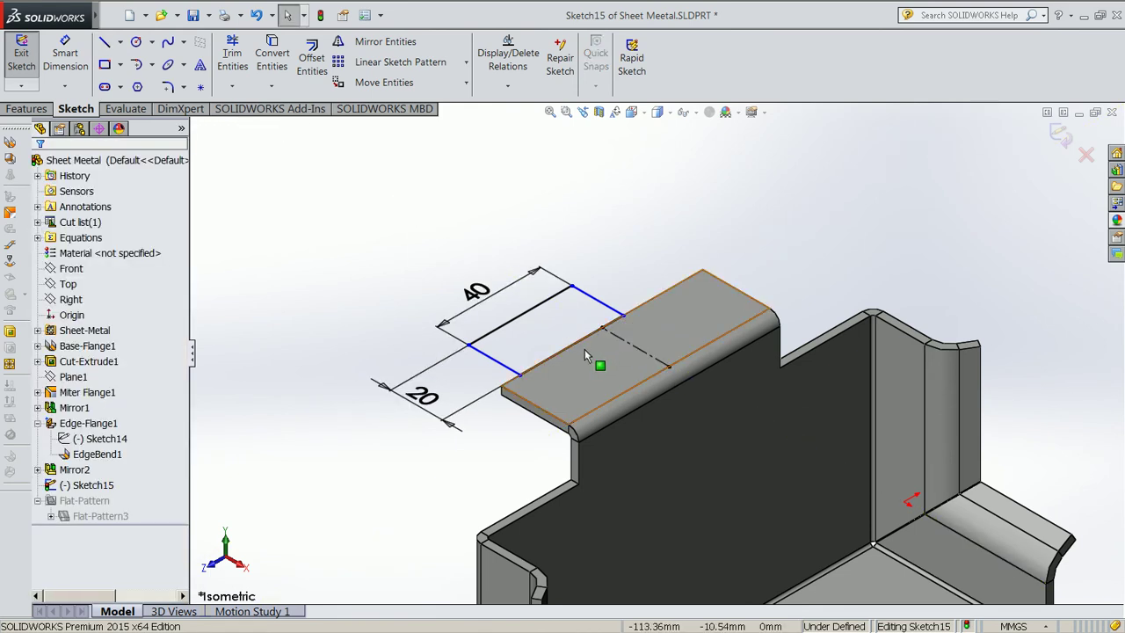
# Add a Midpoint relation between the centerline end point and the rectangle's long edge
pyautogui.click(572, 352)
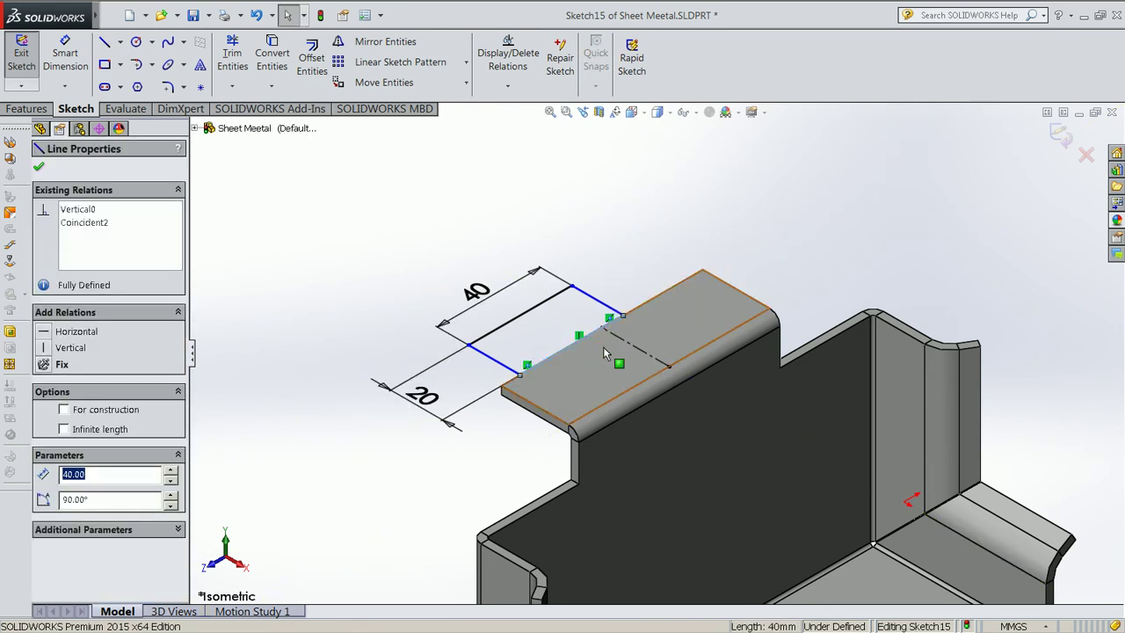
pyautogui.keyDown('ctrl'); pyautogui.click(629, 348); pyautogui.keyUp('ctrl')
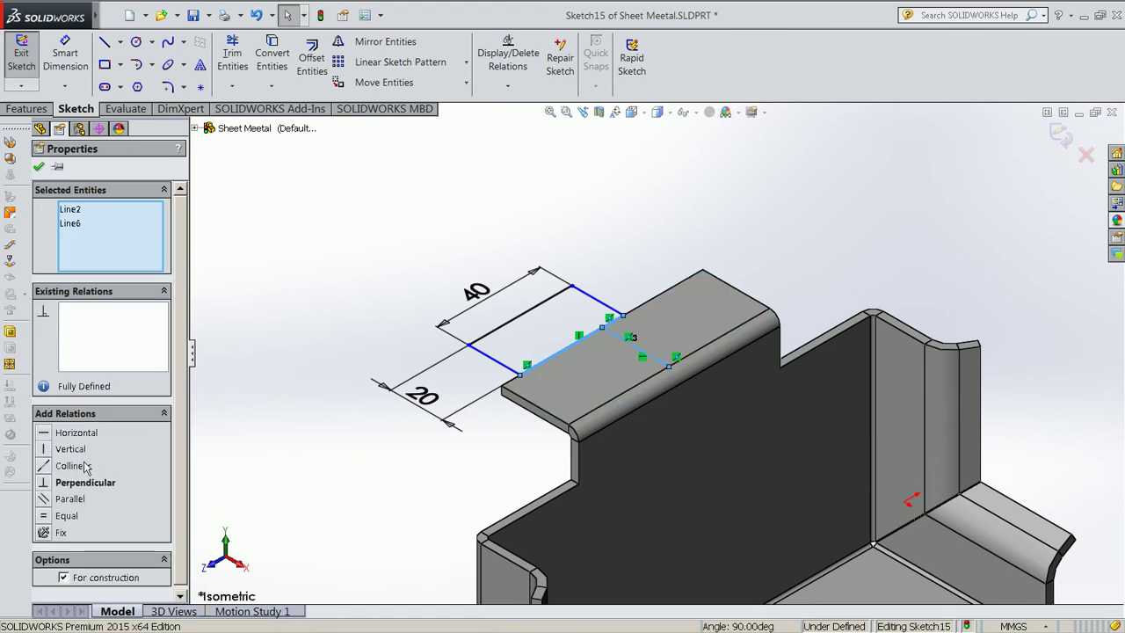
pyautogui.click(249, 353)
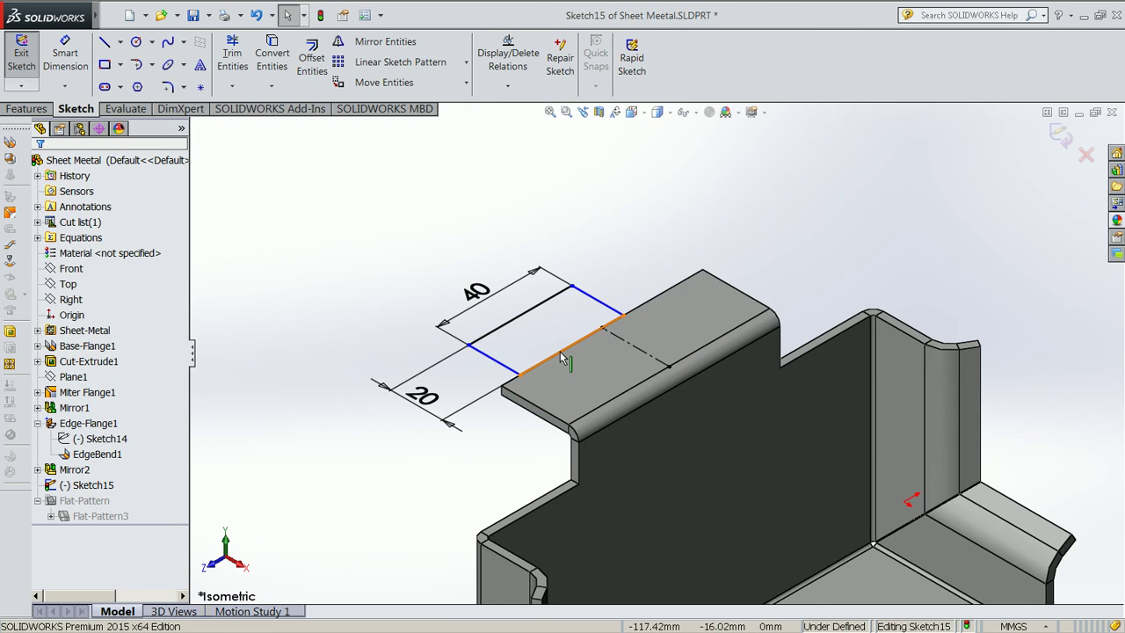
pyautogui.click(562, 359)
pyautogui.press('Escape')
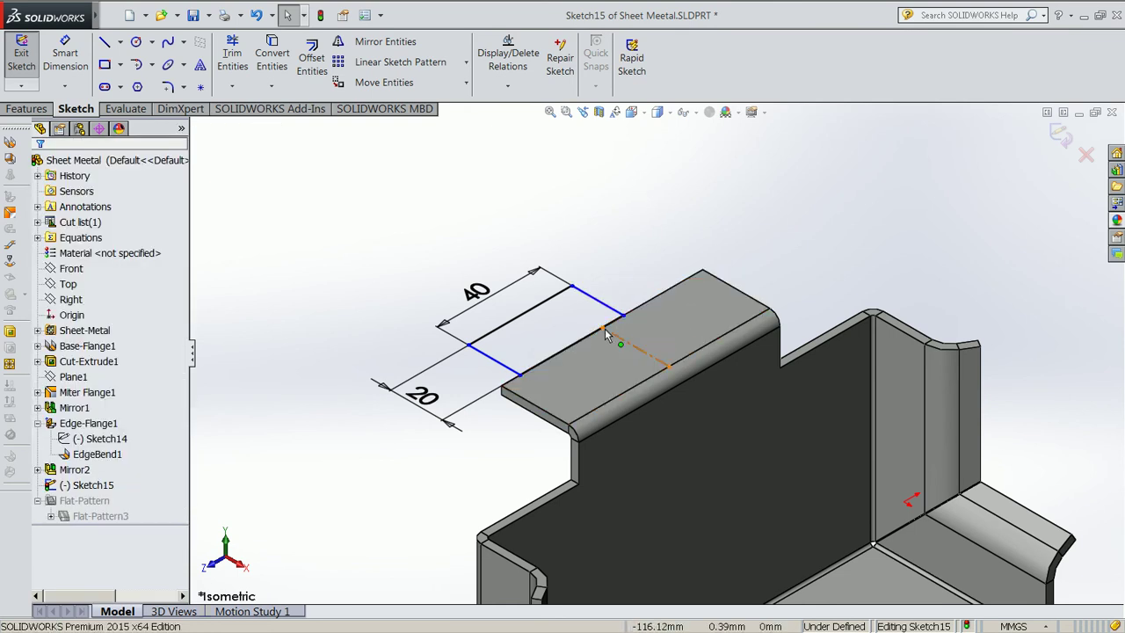
pyautogui.click(604, 332)
pyautogui.keyDown('ctrl'); pyautogui.click(576, 350); pyautogui.keyUp('ctrl')
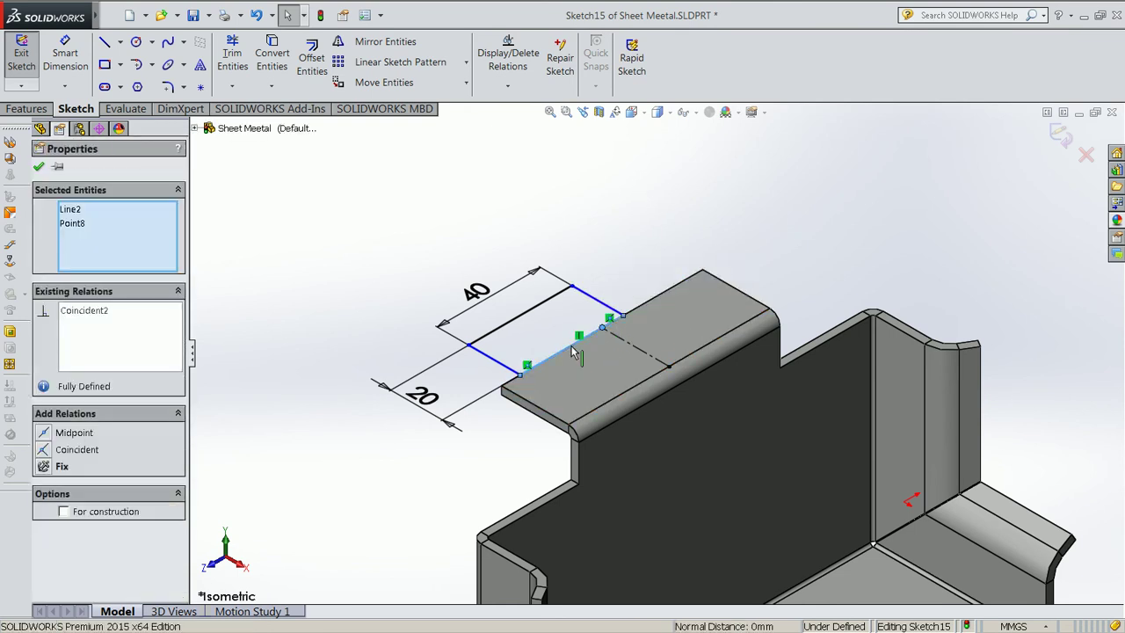
pyautogui.click(56, 432)
pyautogui.click(39, 167)
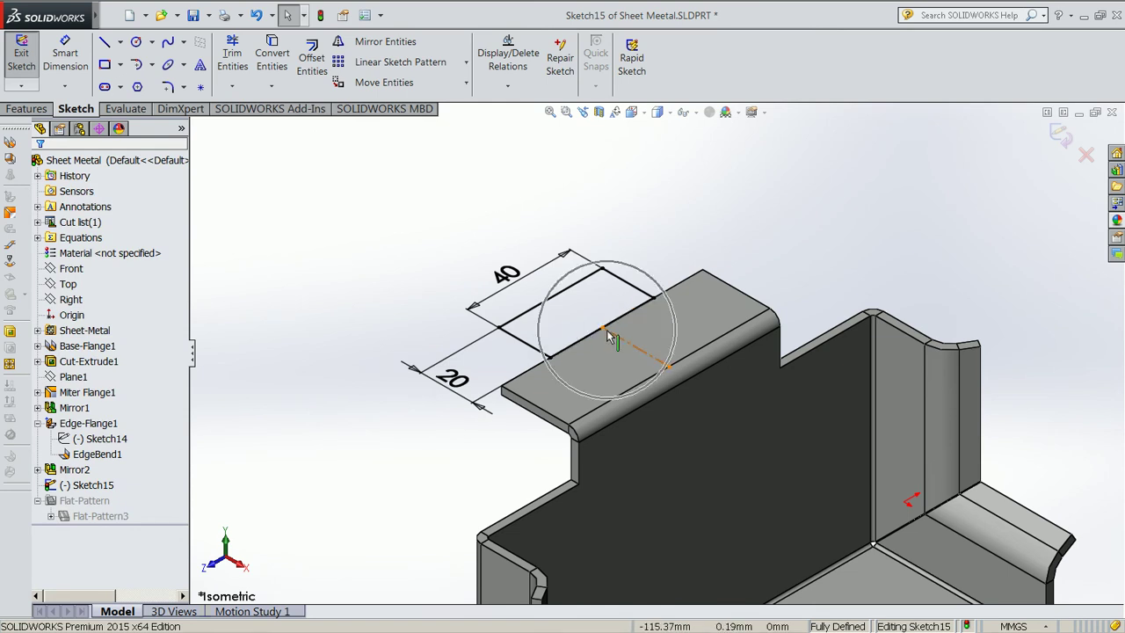
# Exit the sketch and accept the 40 × 20 mm Tab1 feature
pyautogui.click(28, 60)
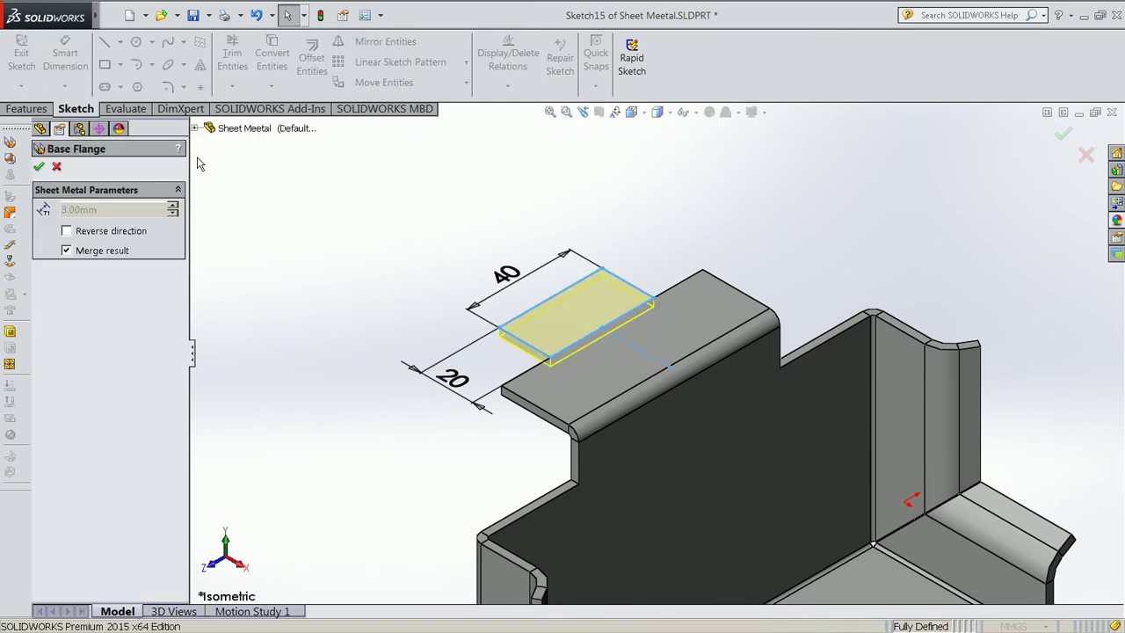
pyautogui.click(40, 166)
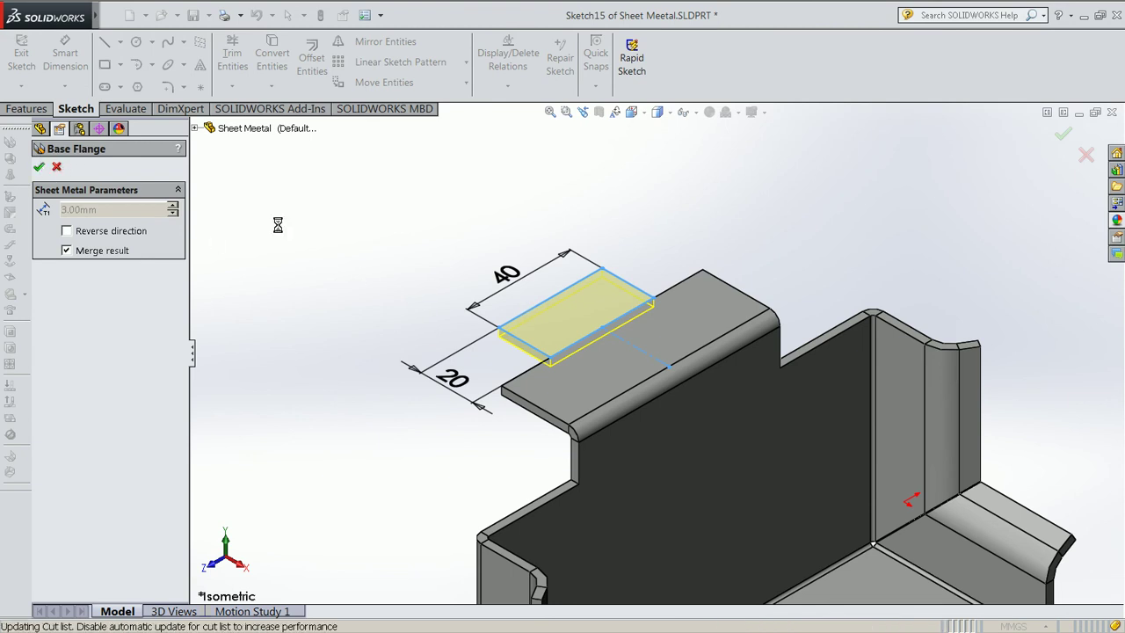
pyautogui.moveTo(596, 299)
pyautogui.mouseDown(button='middle')
pyautogui.moveTo(657, 321)
pyautogui.moveTo(555, 310)
pyautogui.mouseUp(button='middle')
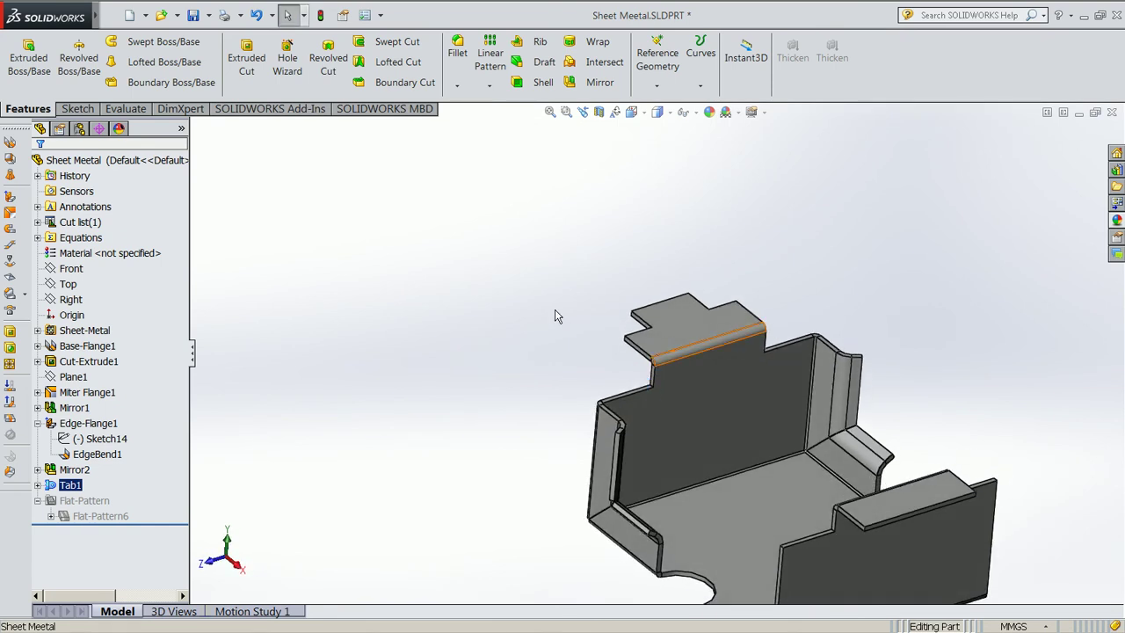
pyautogui.press('super')
pyautogui.click(239, 17)
pyautogui.click(237, 55)
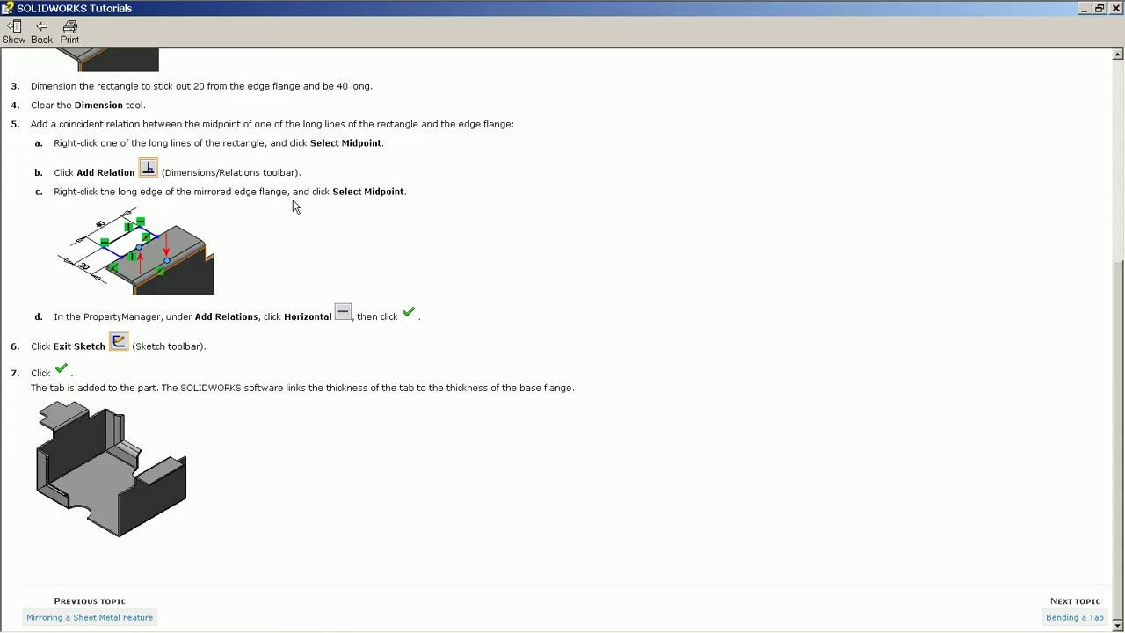
pyautogui.click(1068, 619)
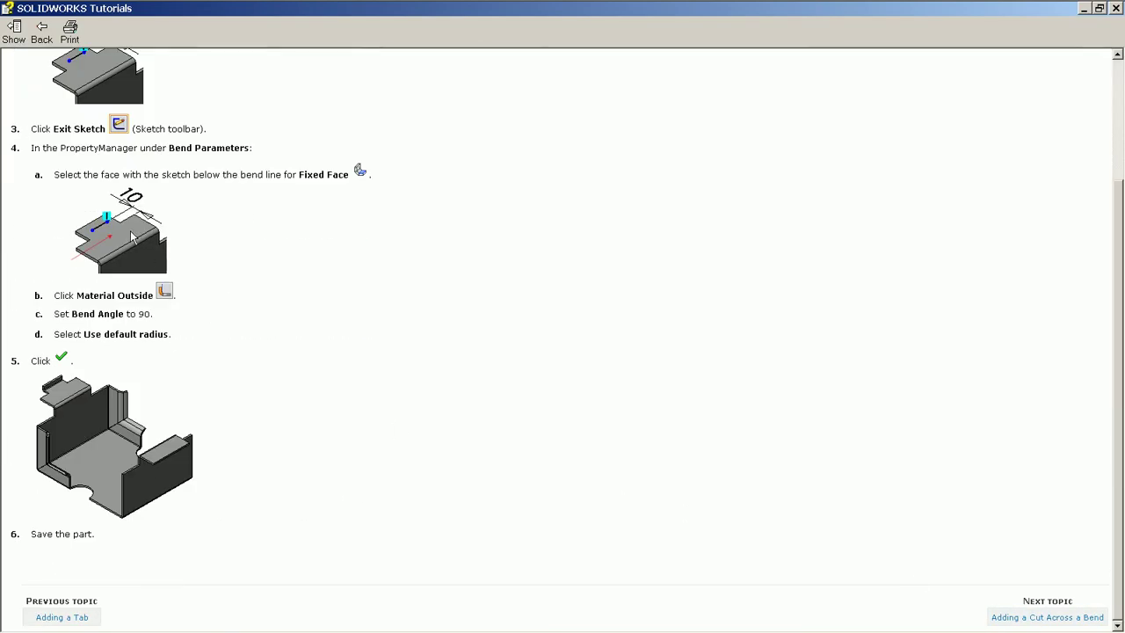
pyautogui.scroll(3, 130, 236)
pyautogui.click(93, 387)
pyautogui.click(90, 384)
pyautogui.moveTo(207, 123); pyautogui.dragTo(245, 124)
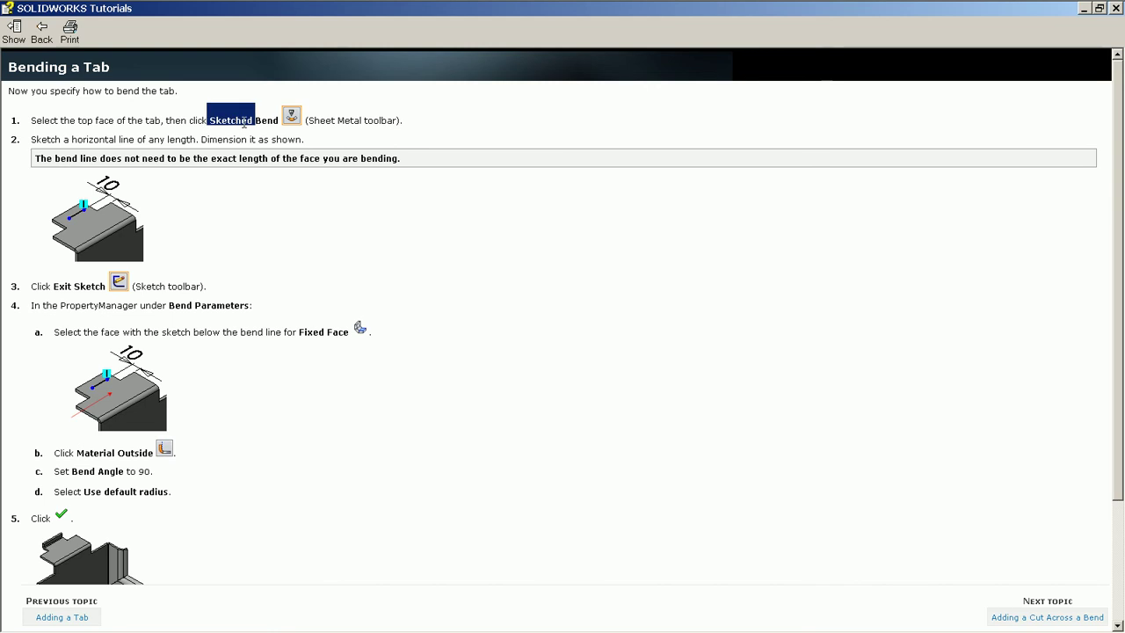
pyautogui.click(227, 149)
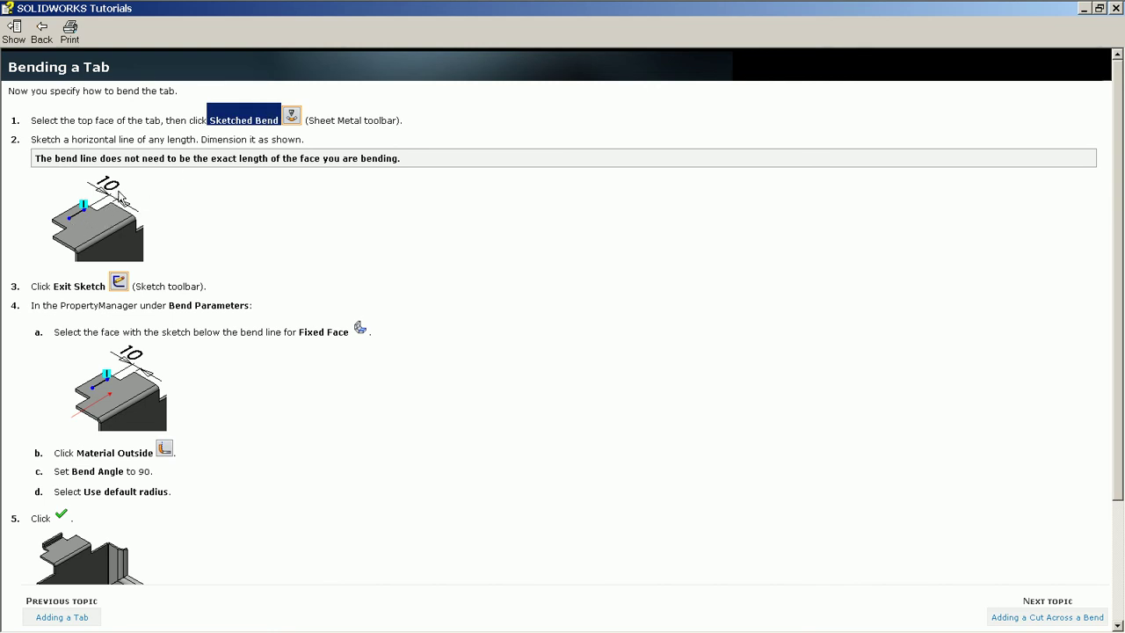
pyautogui.scroll(-3, 289, 366)
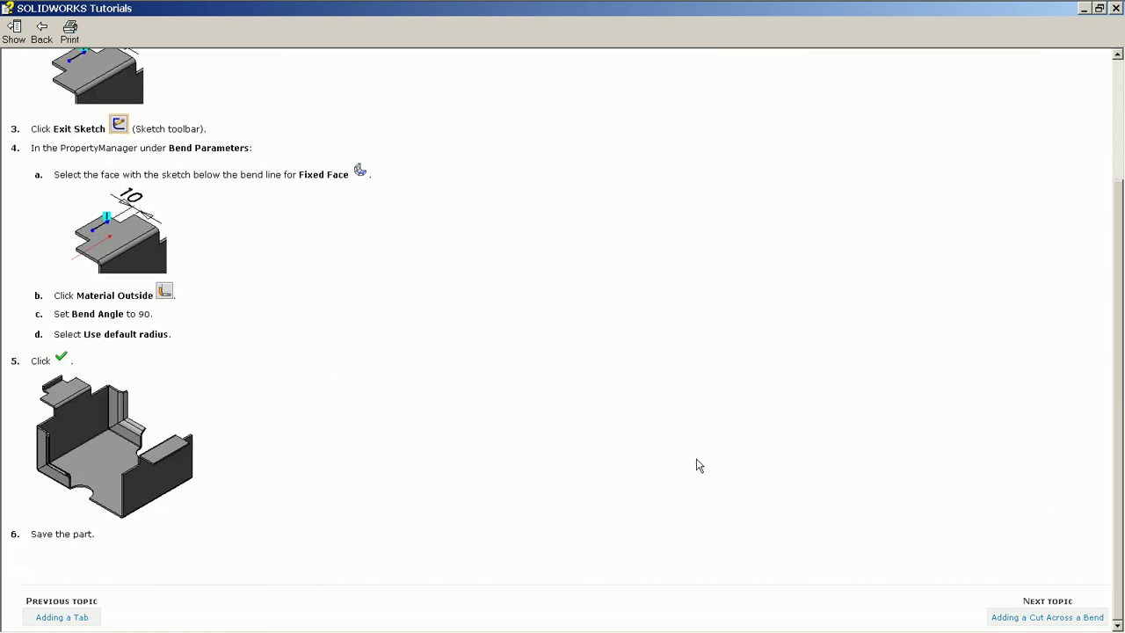
pyautogui.click(1084, 9)
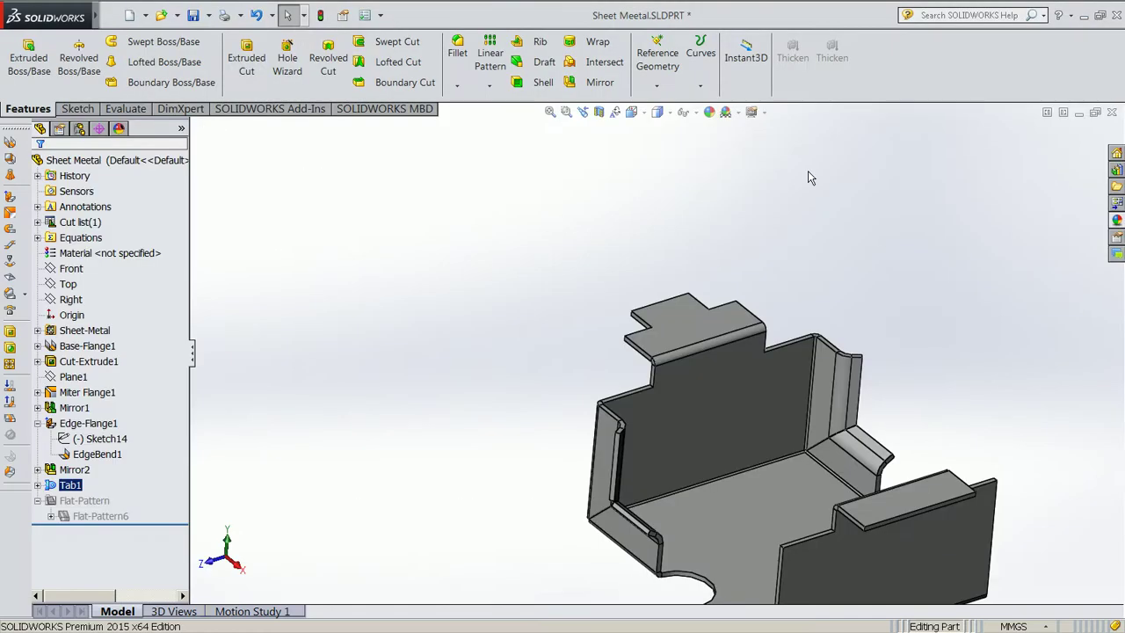
# Start a sketched bend on the tab's top face and draw a line across it
pyautogui.click(663, 336)
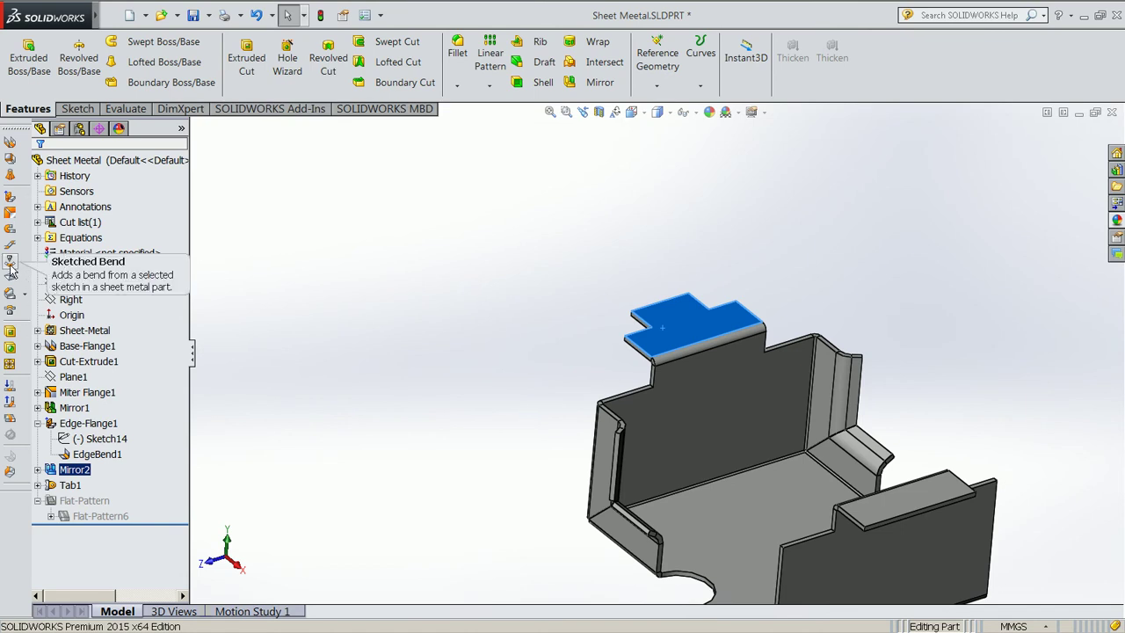
pyautogui.click(10, 265)
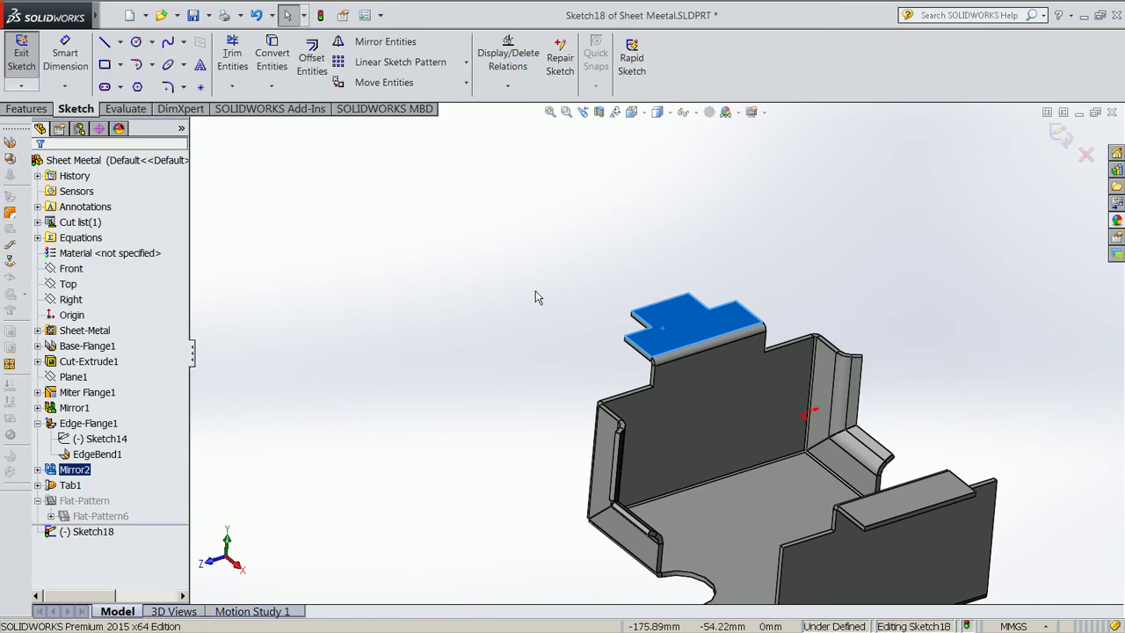
pyautogui.click(105, 48)
pyautogui.hotkey('ctrl', '7')
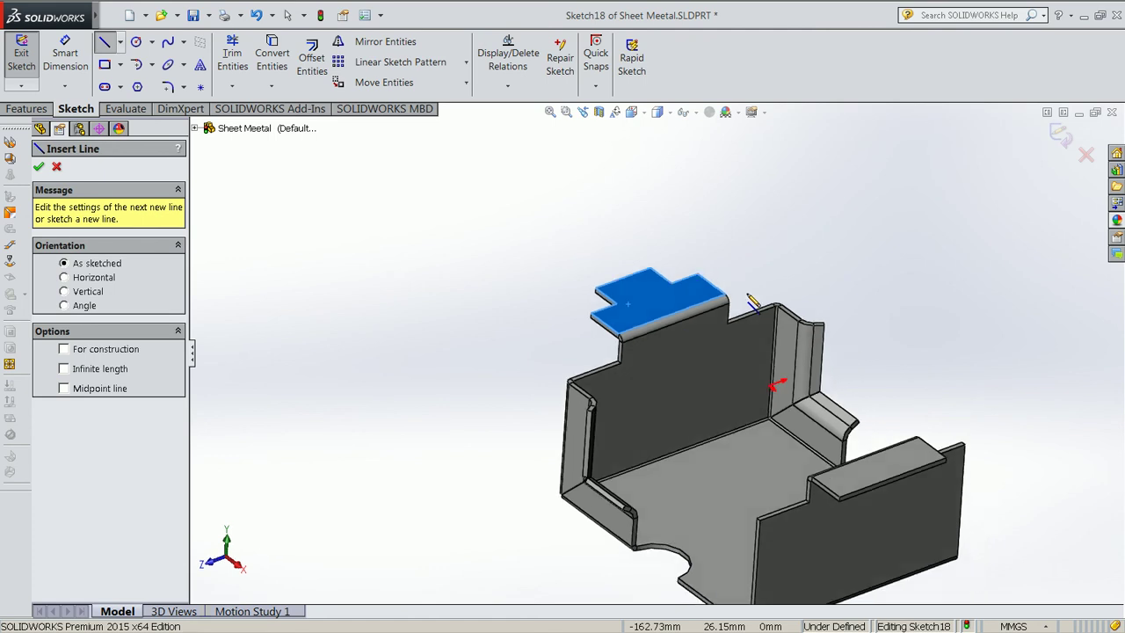
pyautogui.scroll(-3, 543, 232)
pyautogui.scroll(-3, 562, 255)
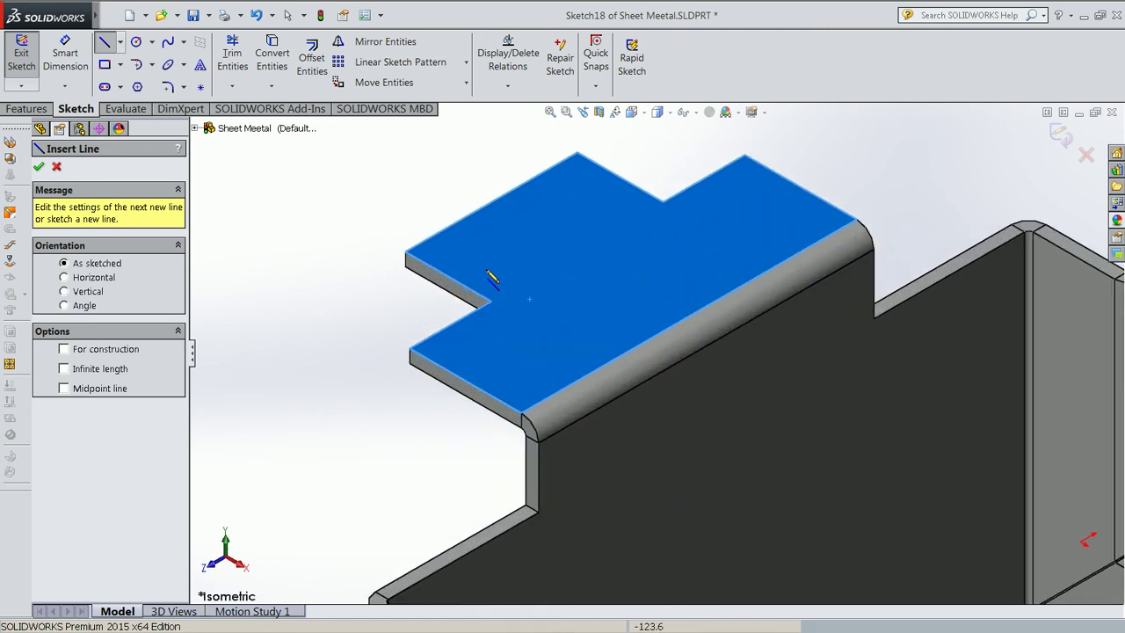
pyautogui.scroll(-1, 486, 268)
pyautogui.click(482, 256)
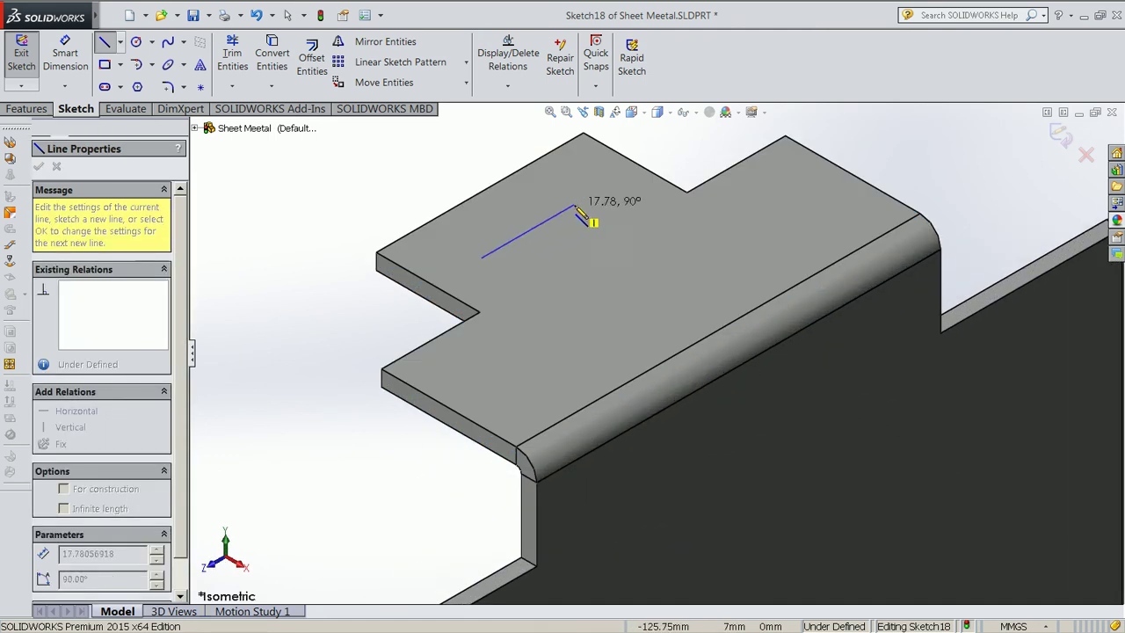
pyautogui.click(579, 202)
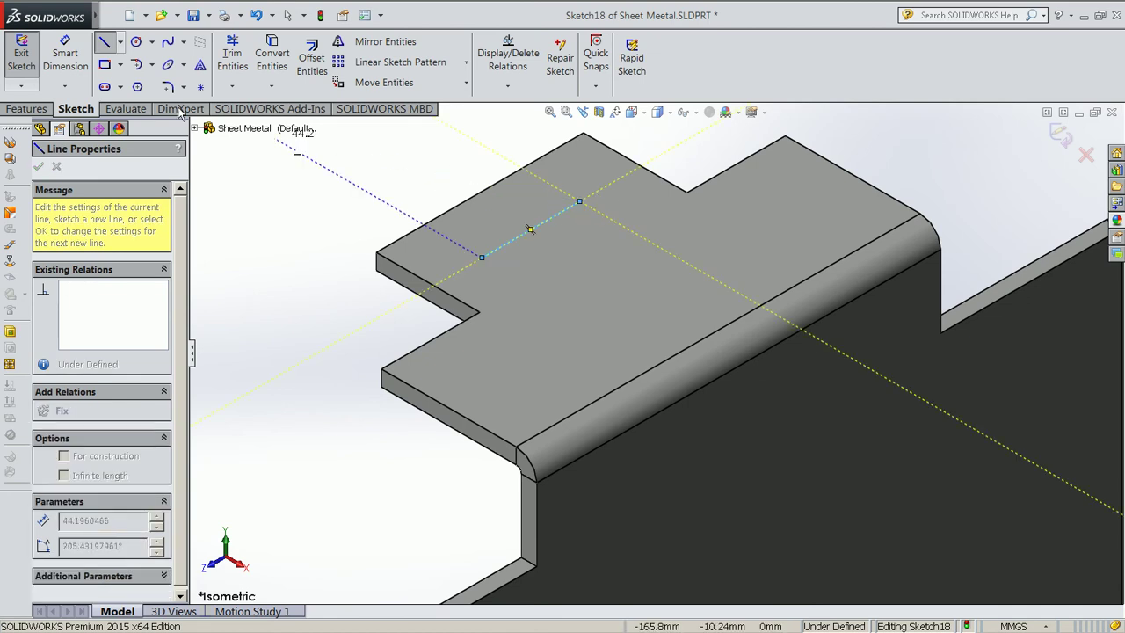
# Dimension the bend line 10 mm from the tab's edge
pyautogui.click(67, 57)
pyautogui.click(531, 237)
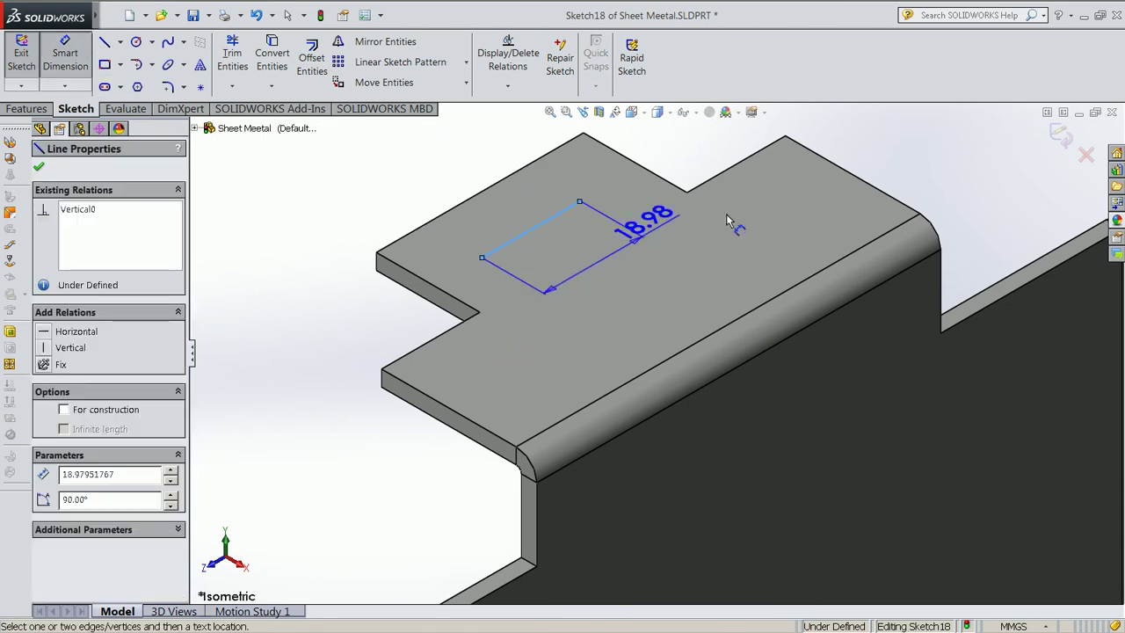
pyautogui.click(761, 160)
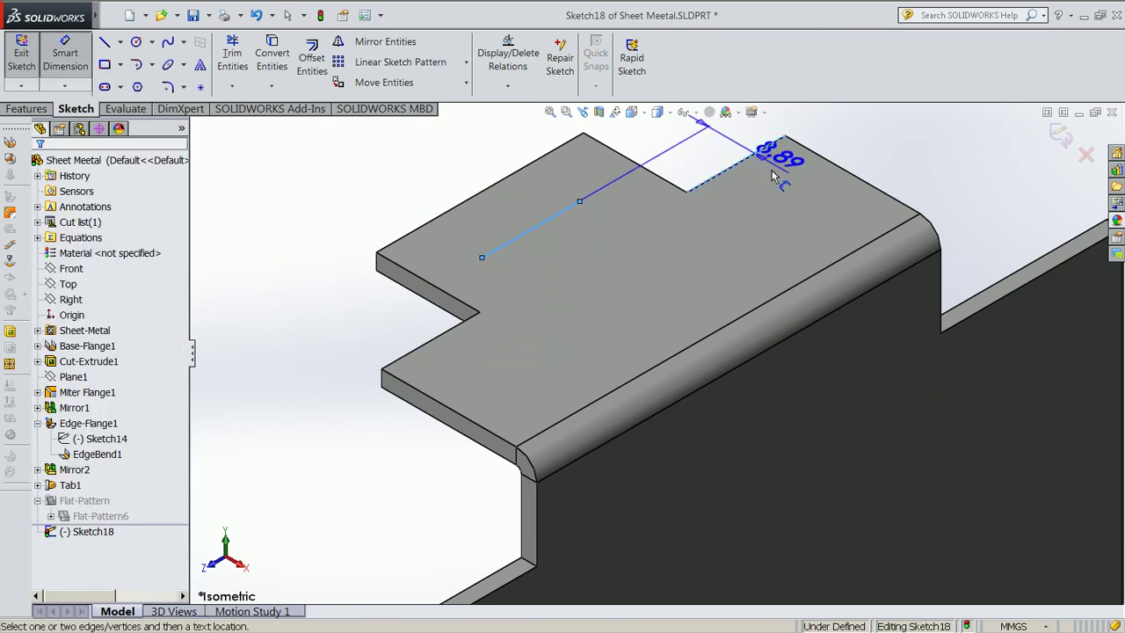
pyautogui.click(754, 199)
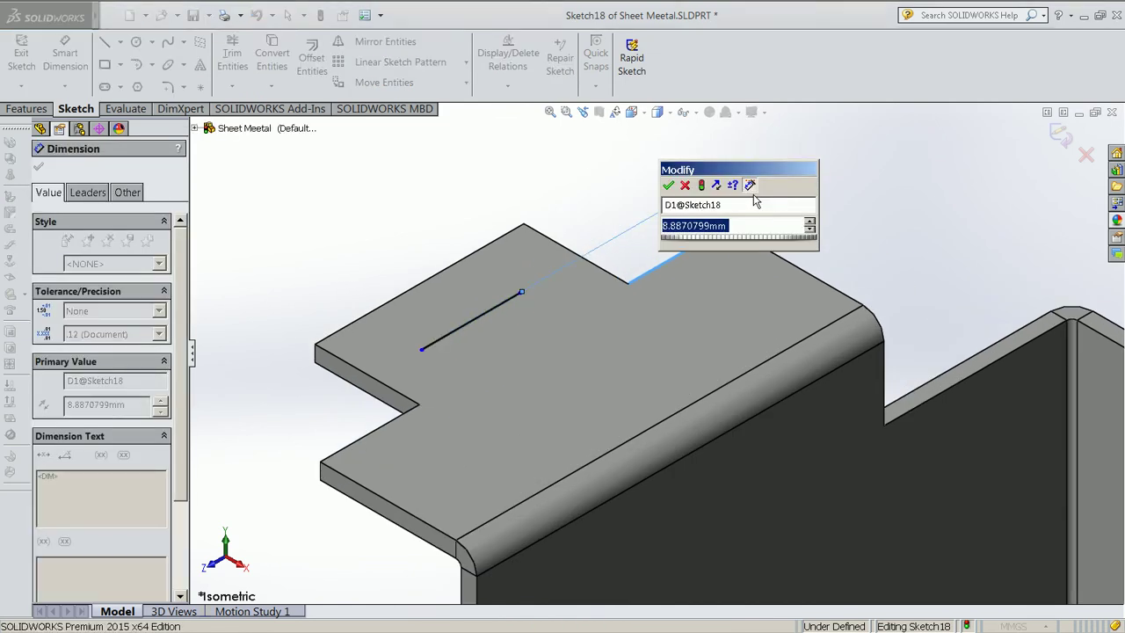
pyautogui.write('10')
pyautogui.press('Return')
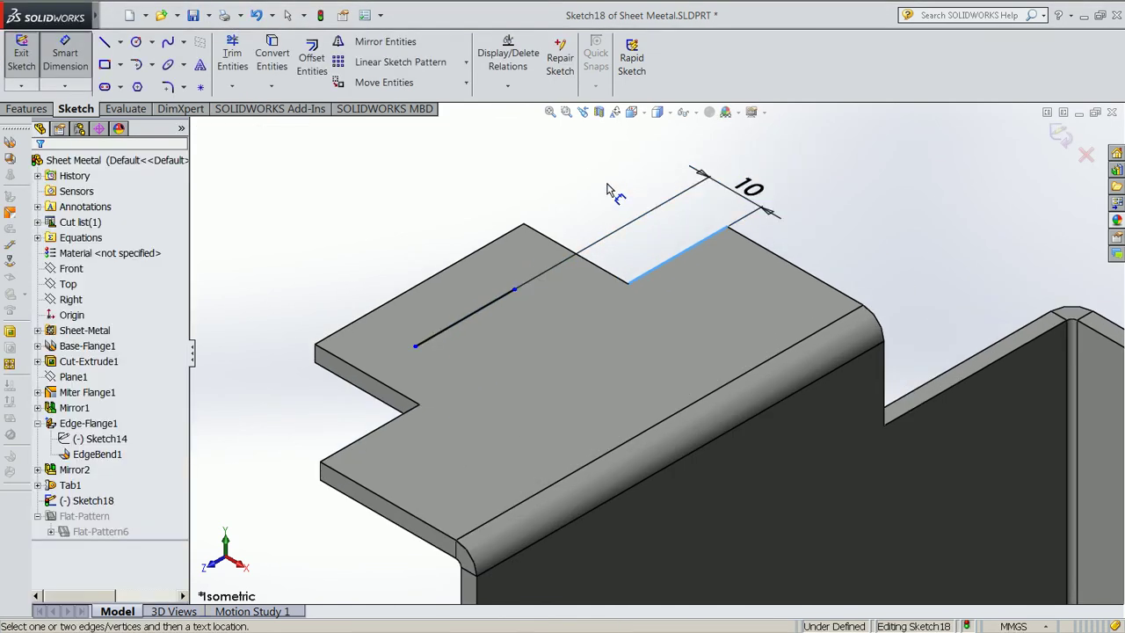
pyautogui.scroll(1, 527, 196)
pyautogui.scroll(1, 263, 176)
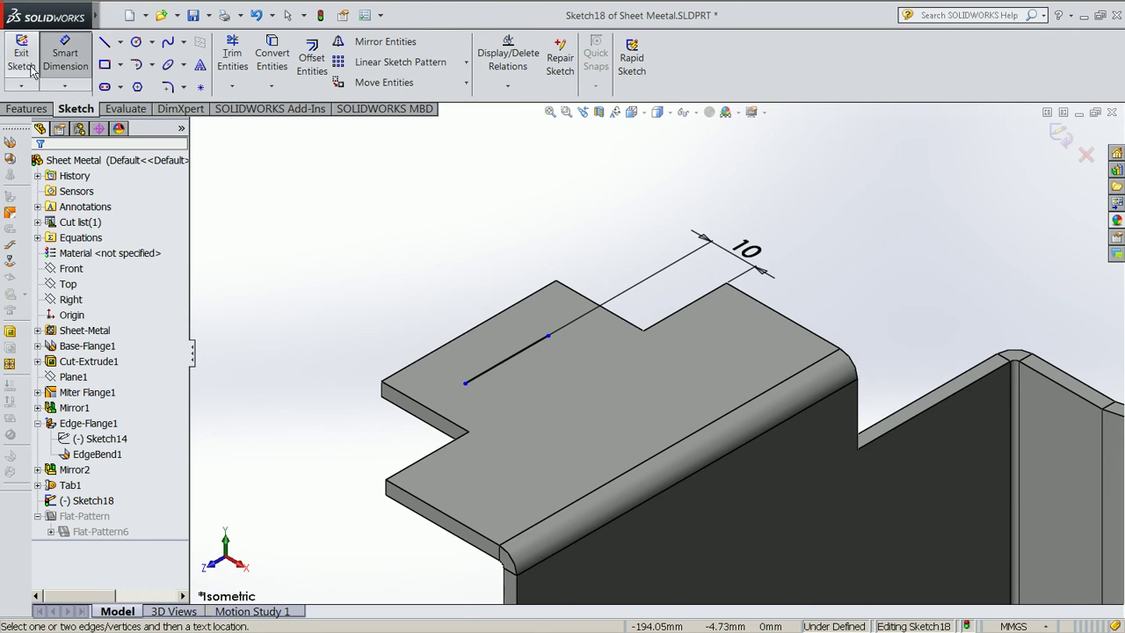
# Start a Sketched Bend using Material Outside, trying the tab's top face as fixed
pyautogui.click(22, 60)
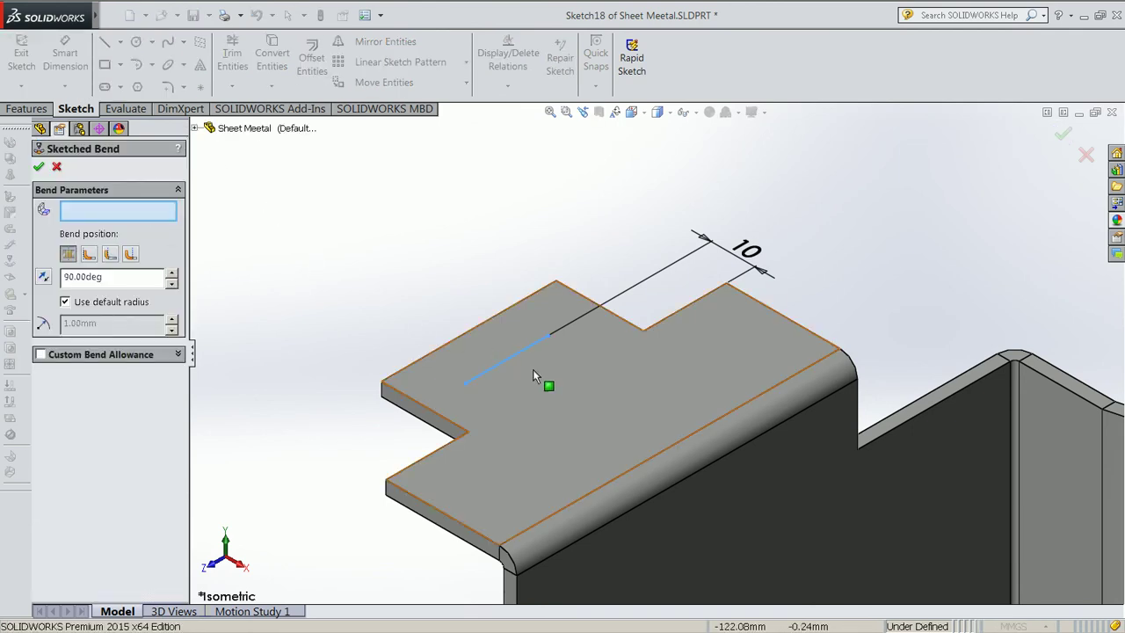
pyautogui.click(495, 347)
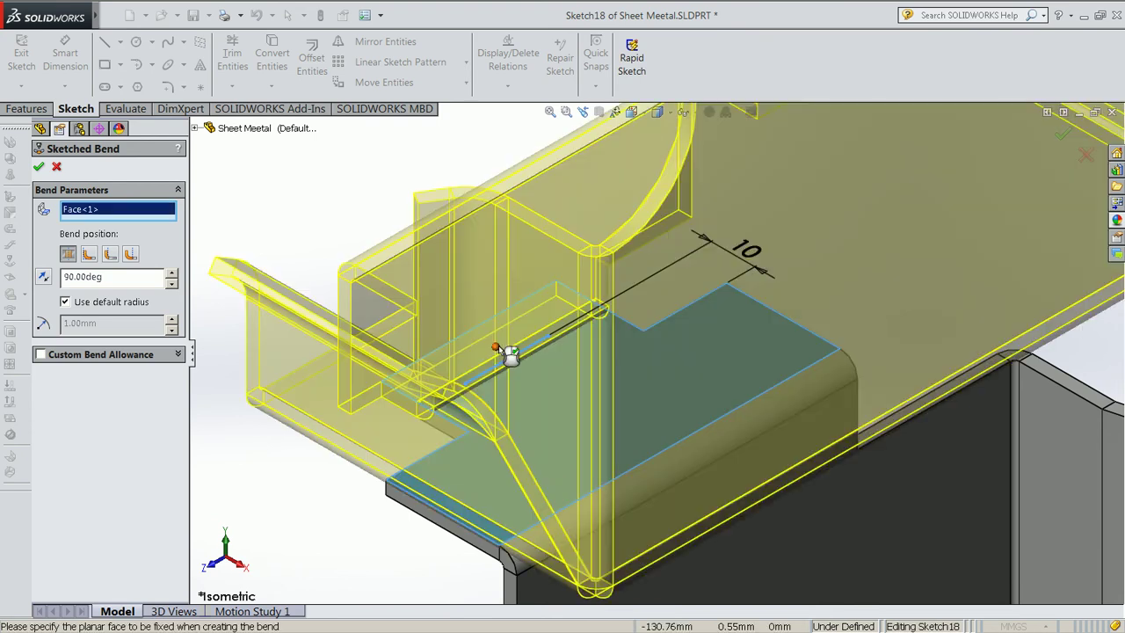
pyautogui.scroll(2, 633, 336)
pyautogui.scroll(3, 640, 327)
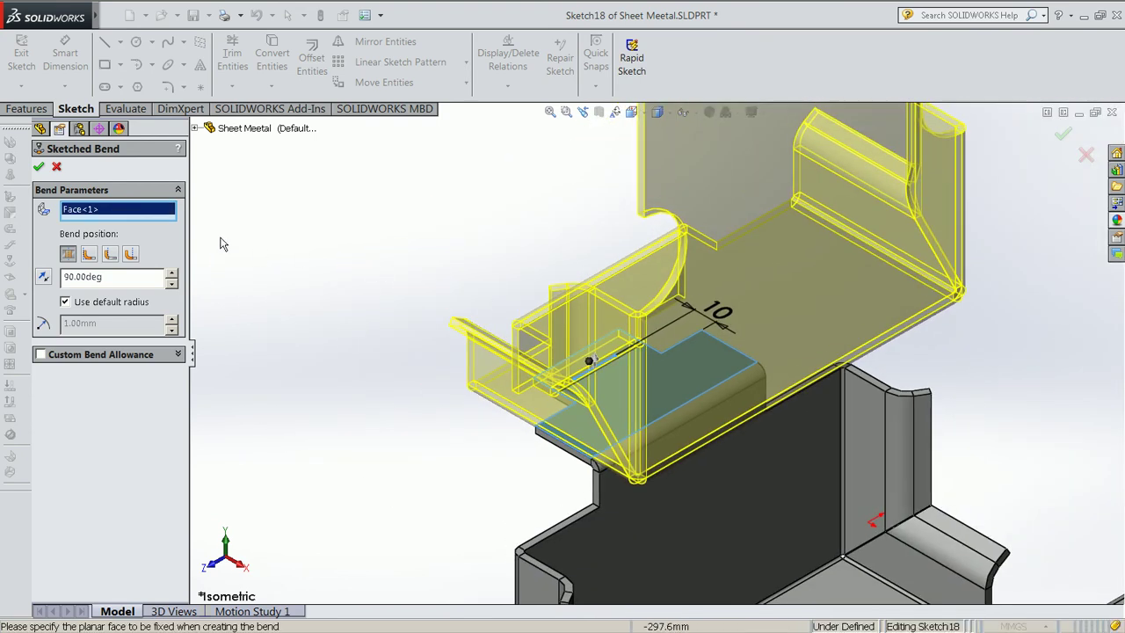
pyautogui.press('Delete')
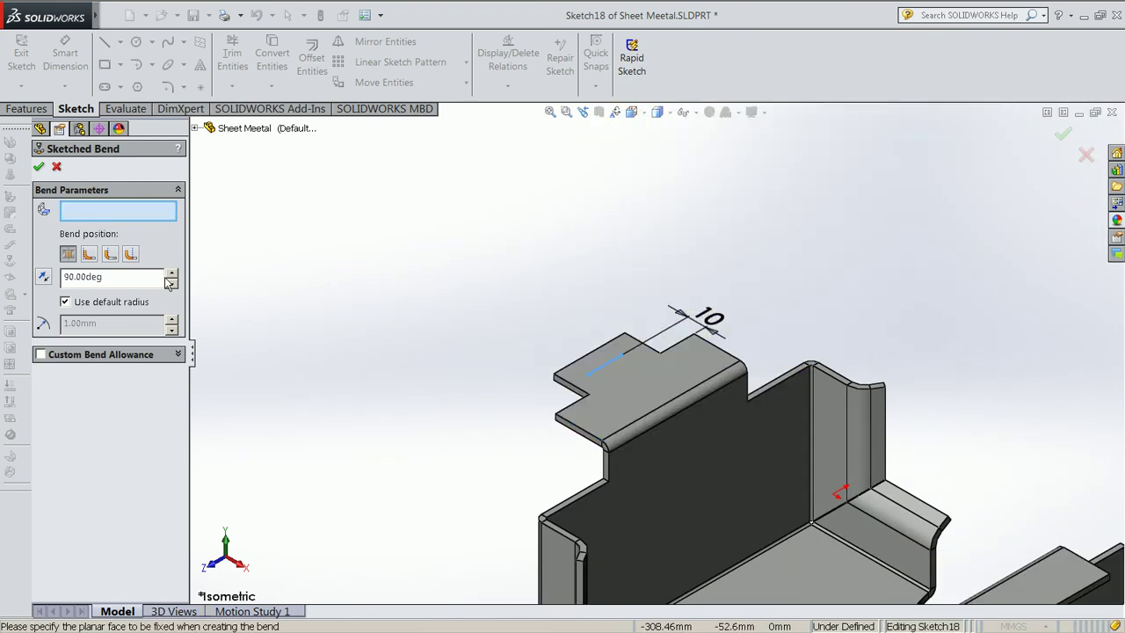
pyautogui.click(110, 255)
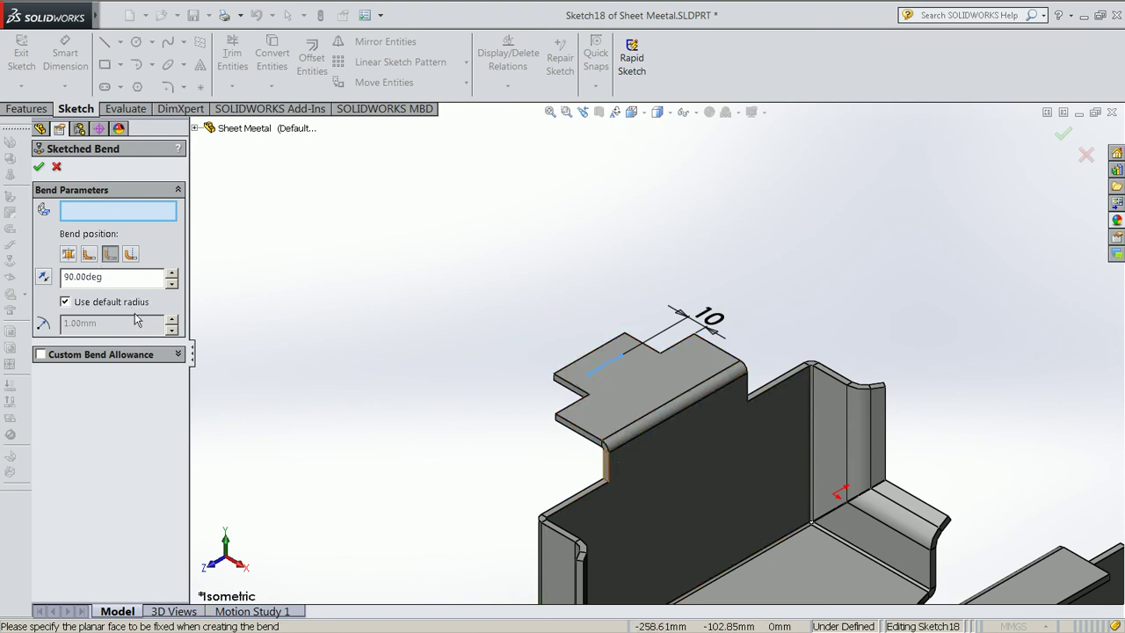
# Re-pick the tab's top face as fixed and confirm the 90° Material Outside Sketched Bend1
pyautogui.click(621, 382)
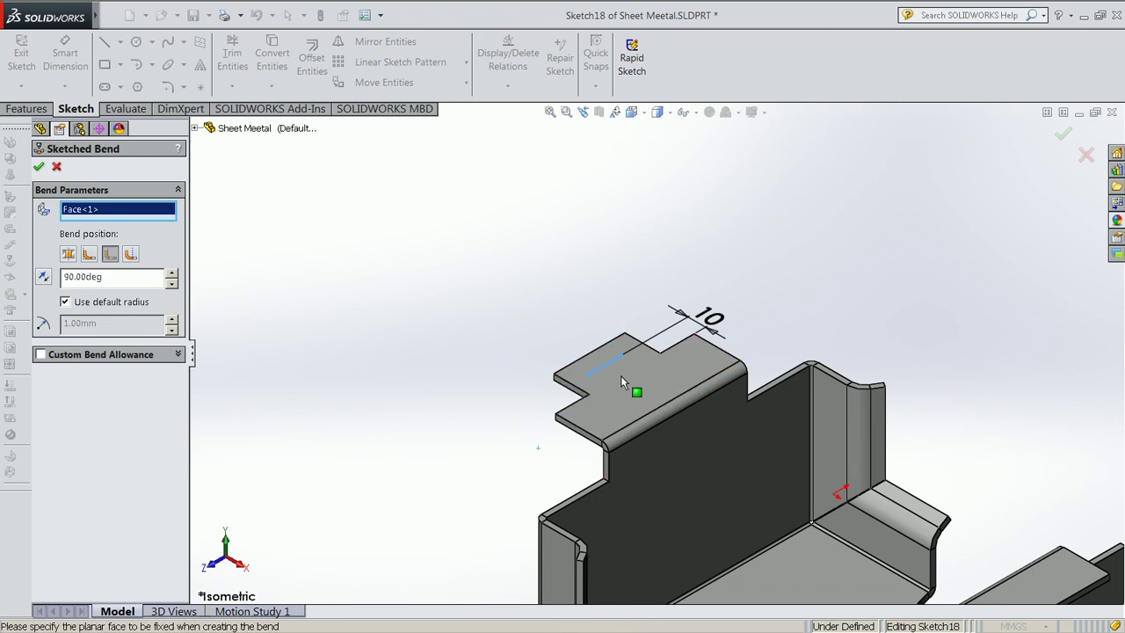
pyautogui.scroll(3, 606, 360)
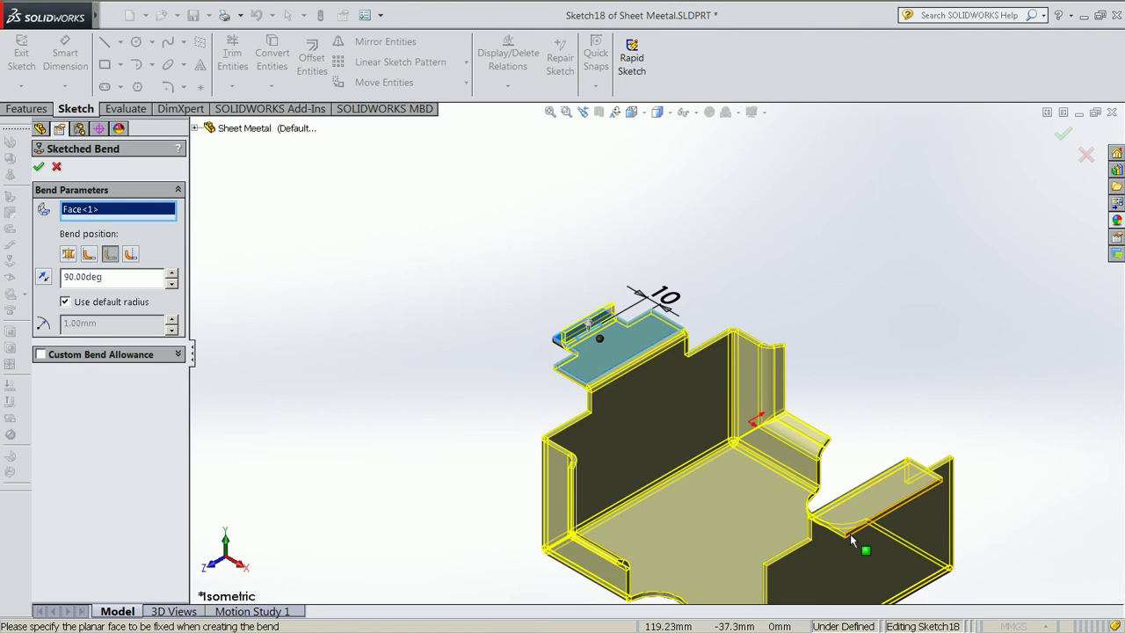
pyautogui.click(107, 254)
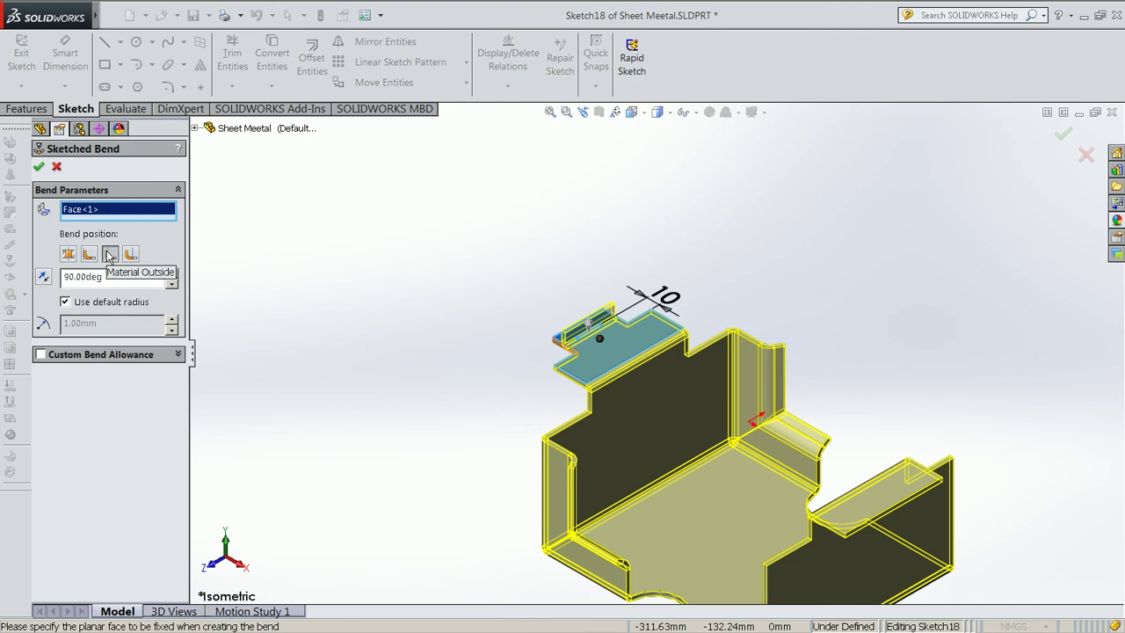
pyautogui.click(39, 167)
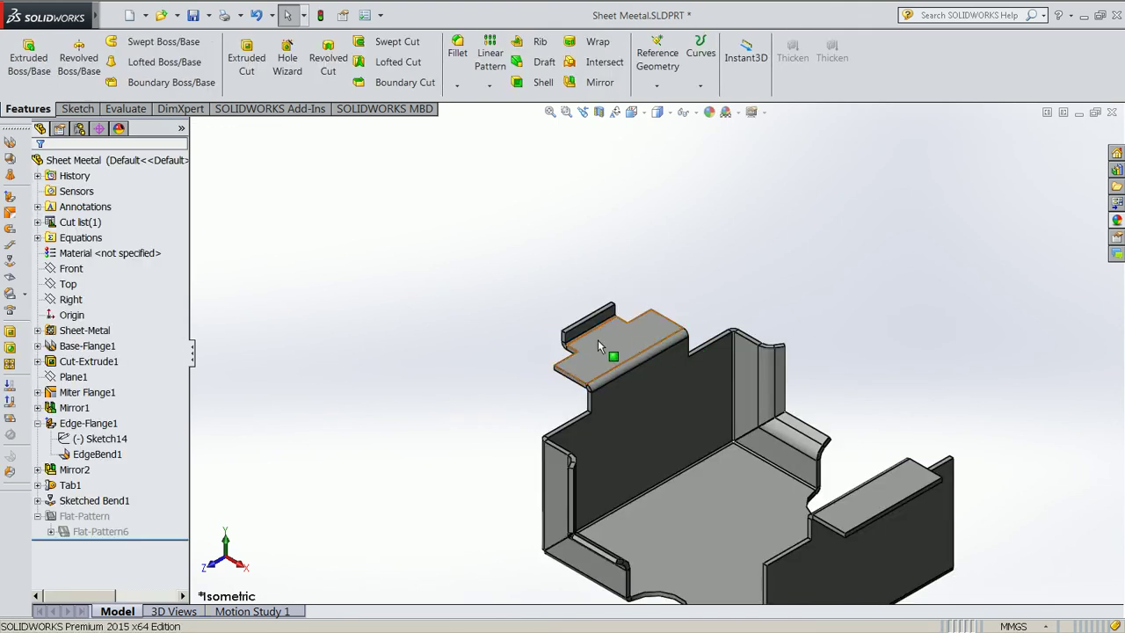
pyautogui.scroll(-2, 598, 346)
pyautogui.scroll(-1, 606, 321)
pyautogui.scroll(1, 615, 319)
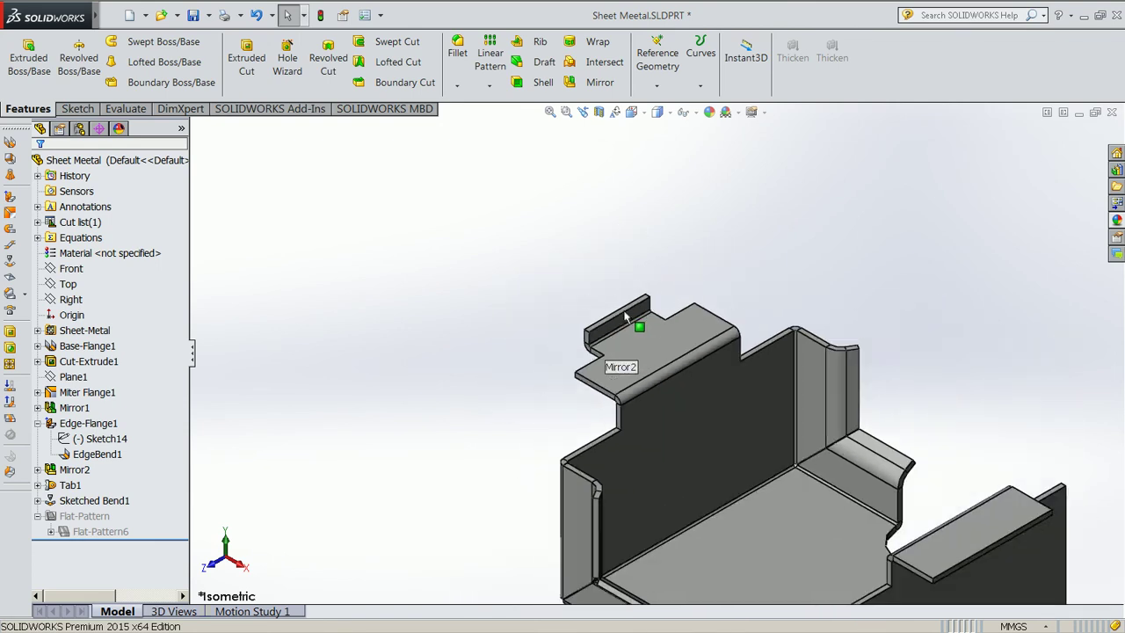
pyautogui.scroll(2, 626, 316)
pyautogui.scroll(-1, 661, 360)
pyautogui.scroll(1, 630, 333)
pyautogui.scroll(-1, 615, 341)
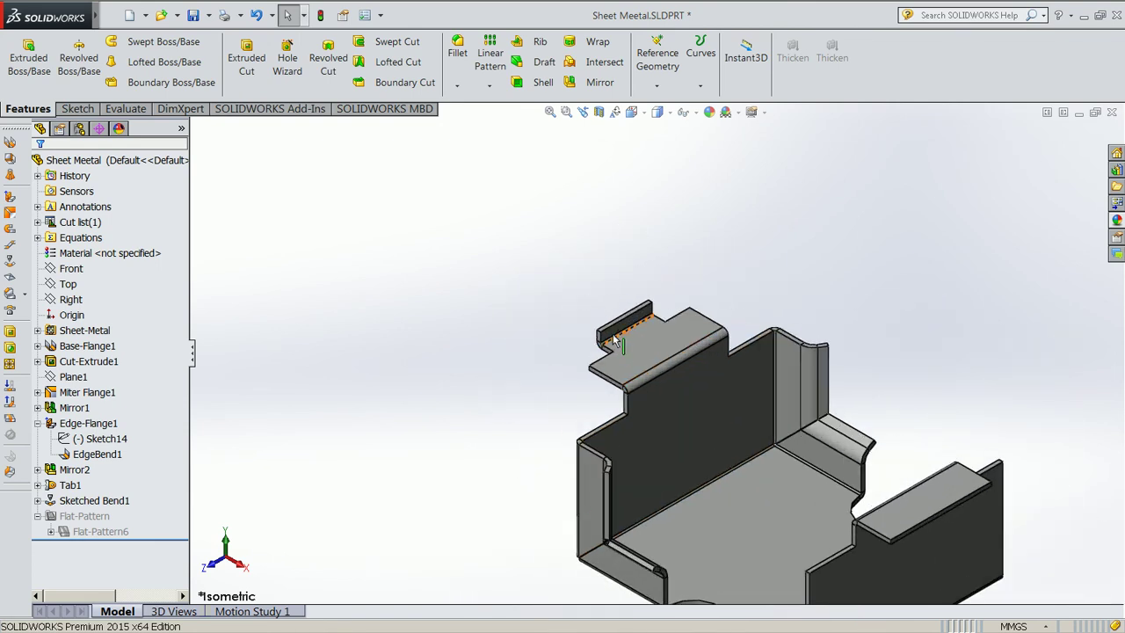
pyautogui.scroll(-1, 615, 341)
pyautogui.press('super')
# Advance the tutorial to the Adding a Cut Across a Bend topic, then minimize it
pyautogui.click(241, 31)
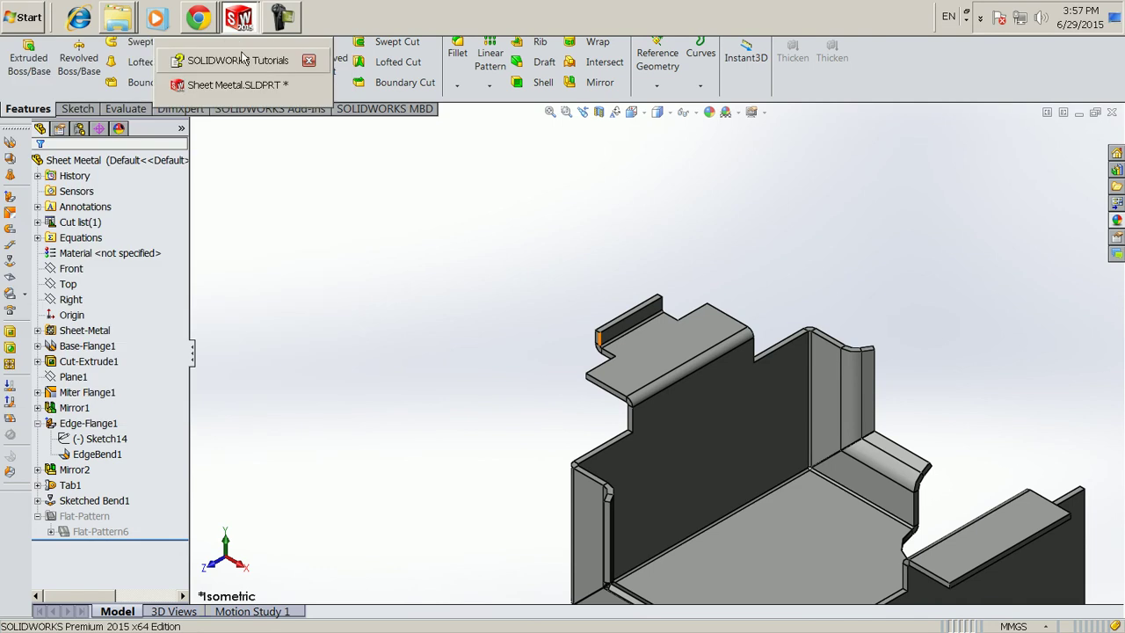
pyautogui.click(251, 58)
pyautogui.click(1004, 617)
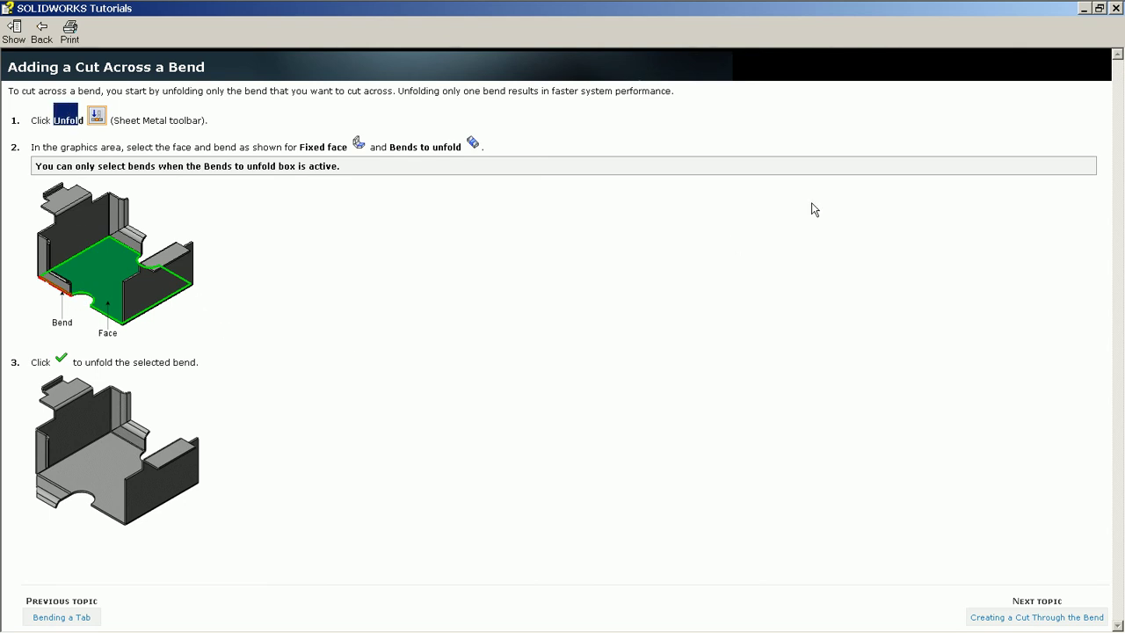
pyautogui.click(1084, 8)
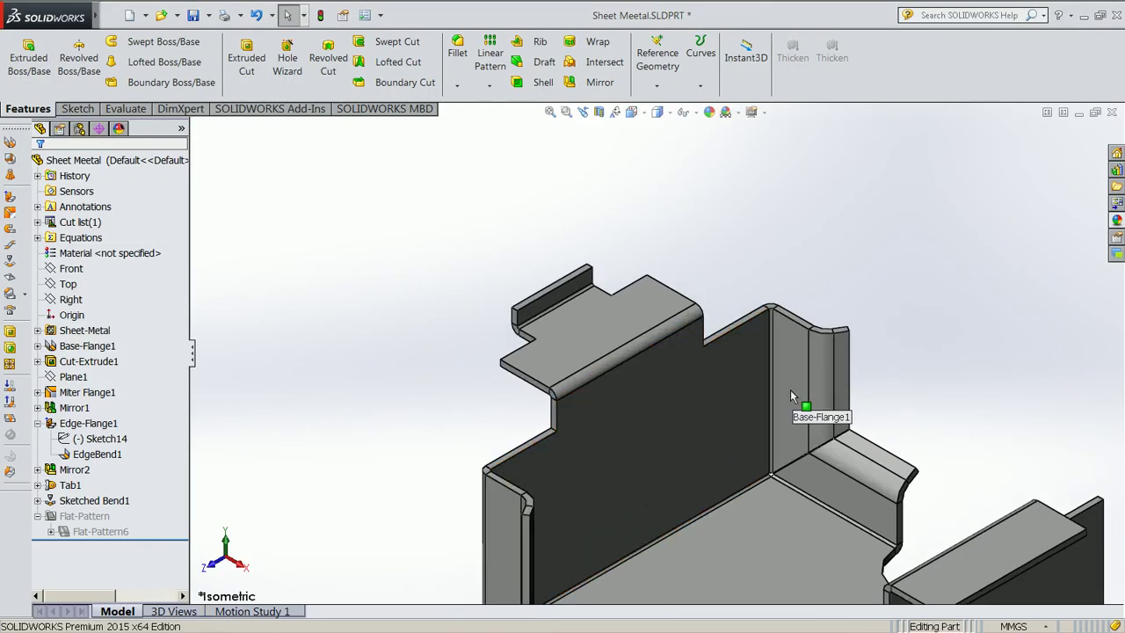
# Start Unfold with the tray's bottom face as the fixed face
pyautogui.scroll(2, 765, 431)
pyautogui.scroll(2, 761, 439)
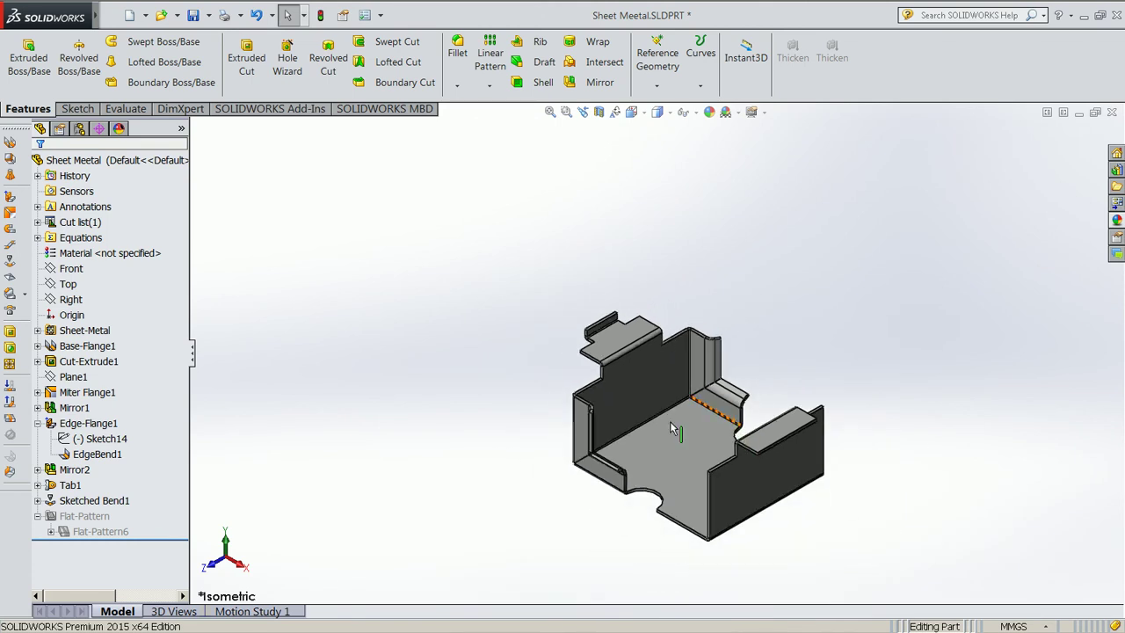
pyautogui.click(14, 393)
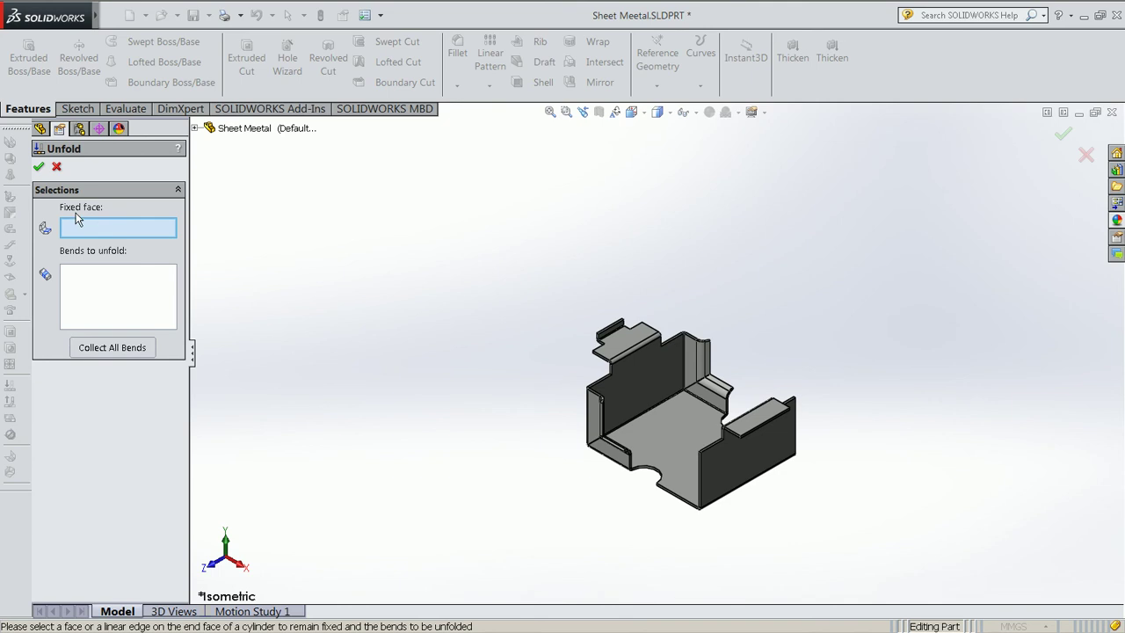
pyautogui.click(679, 454)
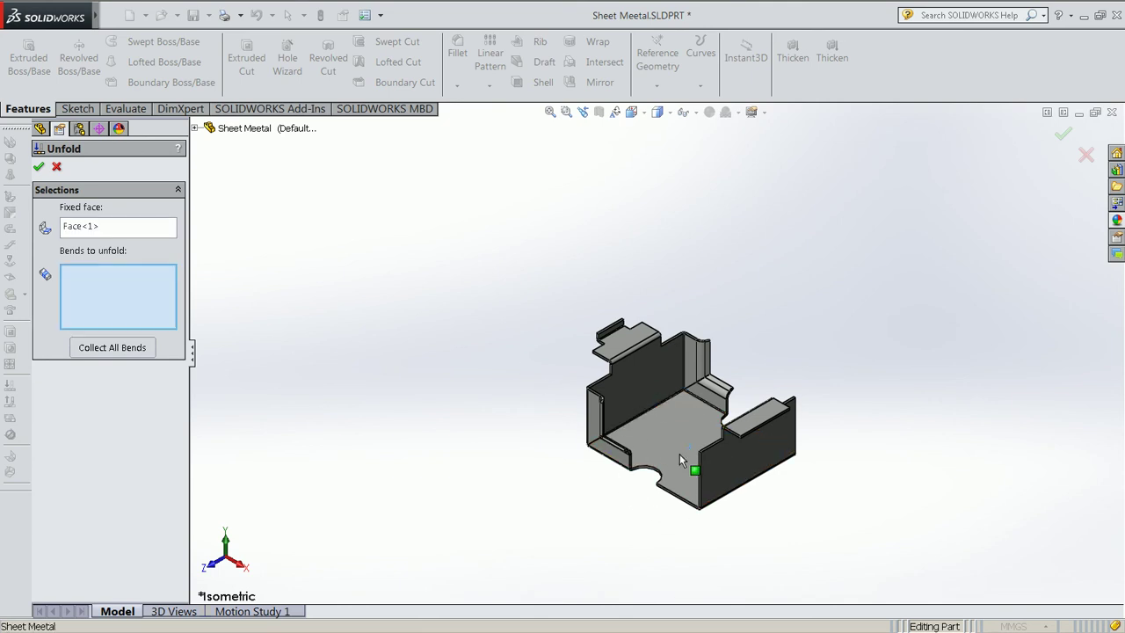
pyautogui.scroll(-3, 663, 457)
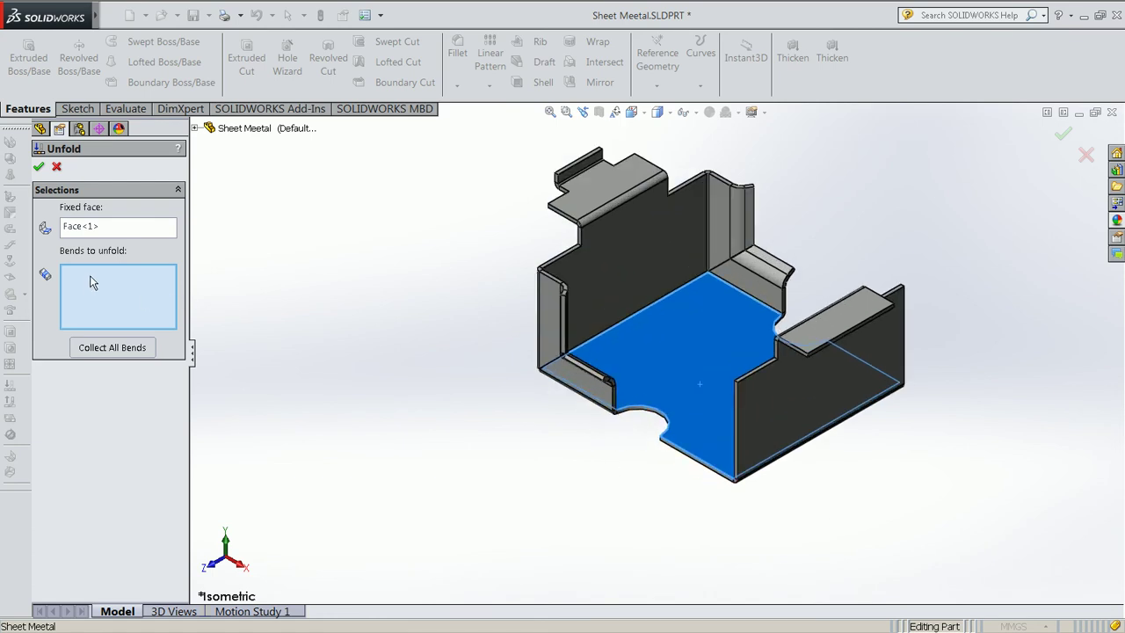
pyautogui.scroll(-2, 537, 352)
# Select Miterbend4 at the front corner as the bend to unfold, creating Unfold1
pyautogui.moveTo(616, 475); pyautogui.dragTo(626, 435, button='middle')
pyautogui.scroll(-2, 626, 435)
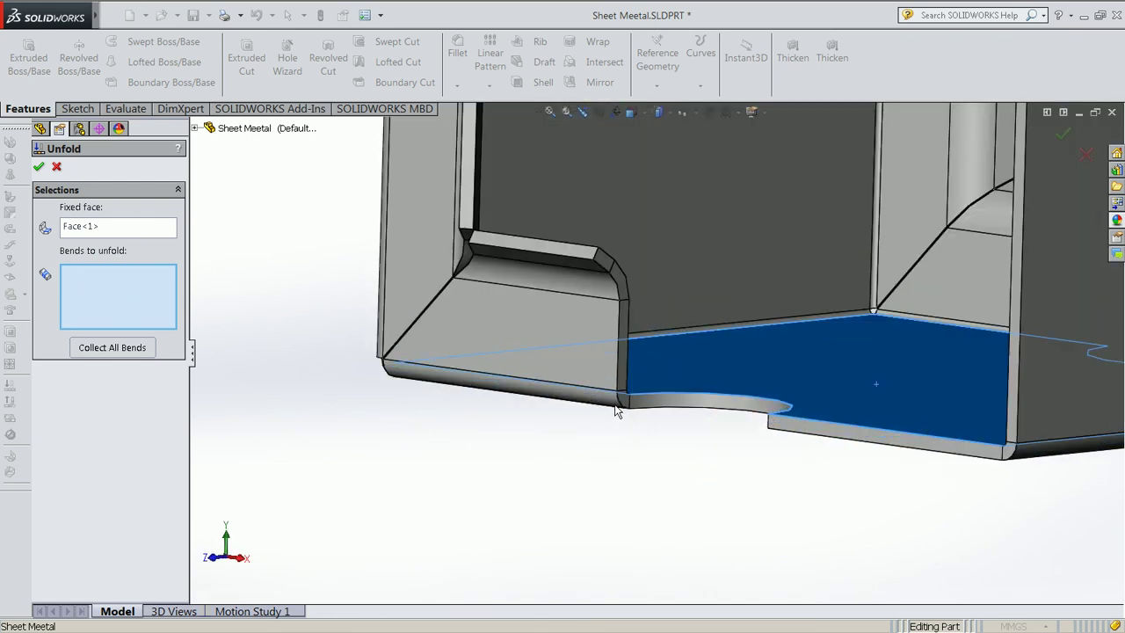
pyautogui.moveTo(613, 406); pyautogui.dragTo(610, 372, button='middle')
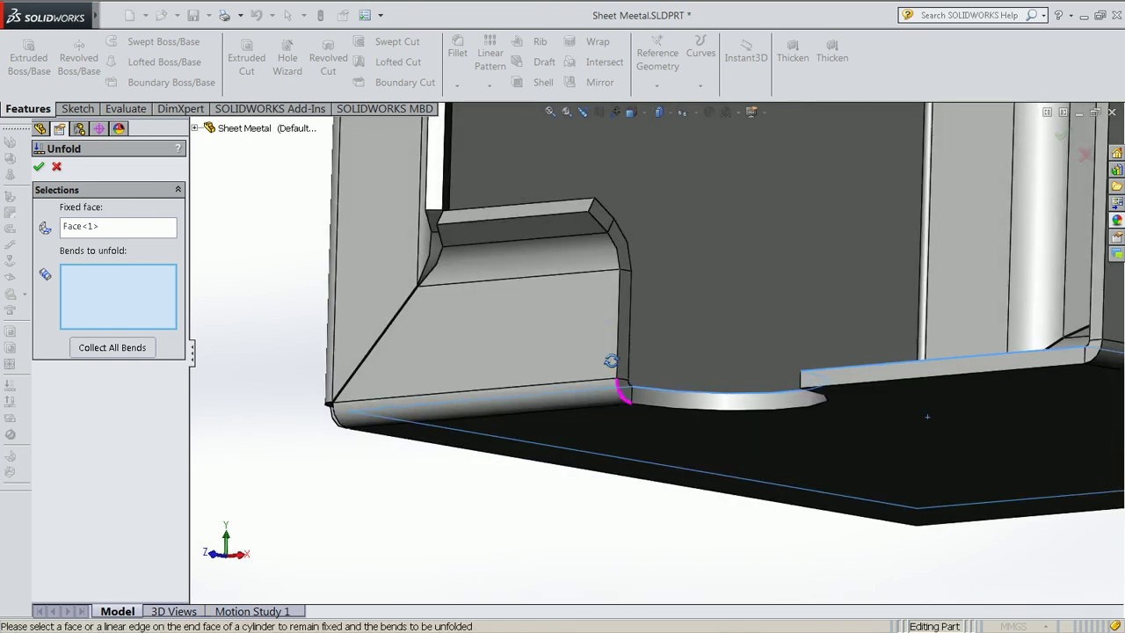
pyautogui.click(615, 398)
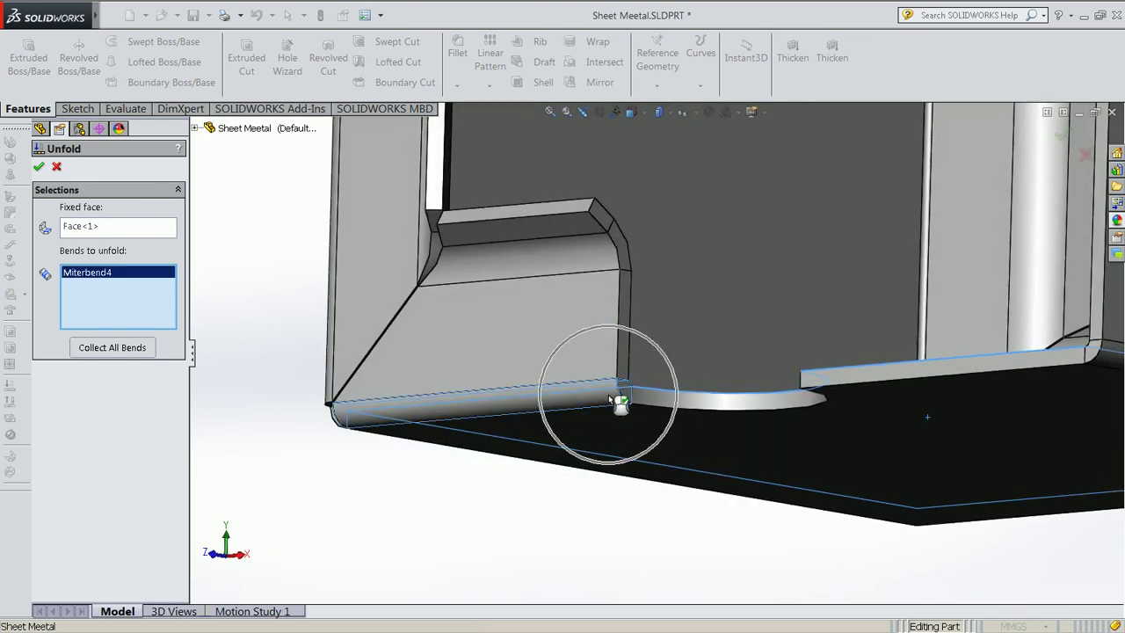
pyautogui.click(40, 167)
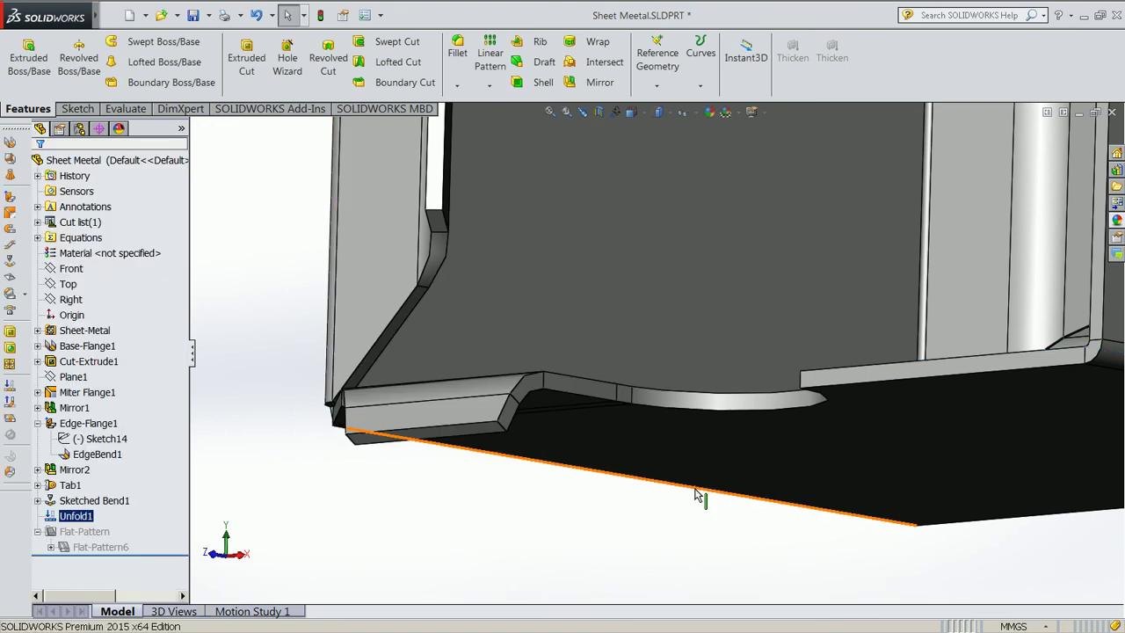
pyautogui.hotkey('ctrl', '7')
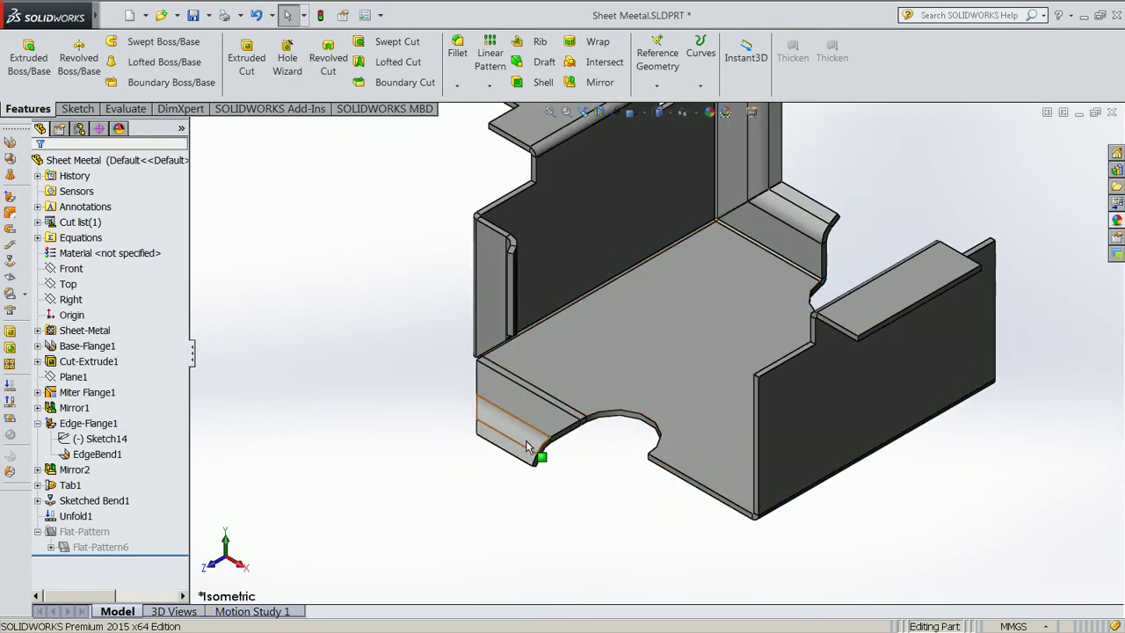
pyautogui.press('super')
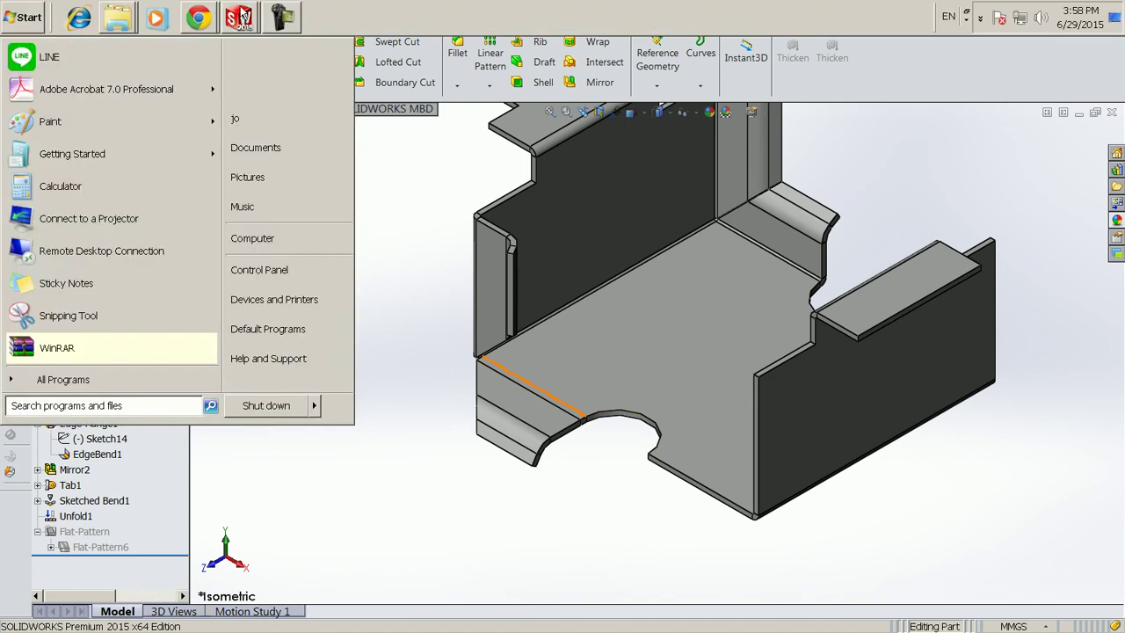
# Advance the tutorial to the Creating a Cut Through the Bend topic, then minimize it
pyautogui.click(239, 17)
pyautogui.click(246, 55)
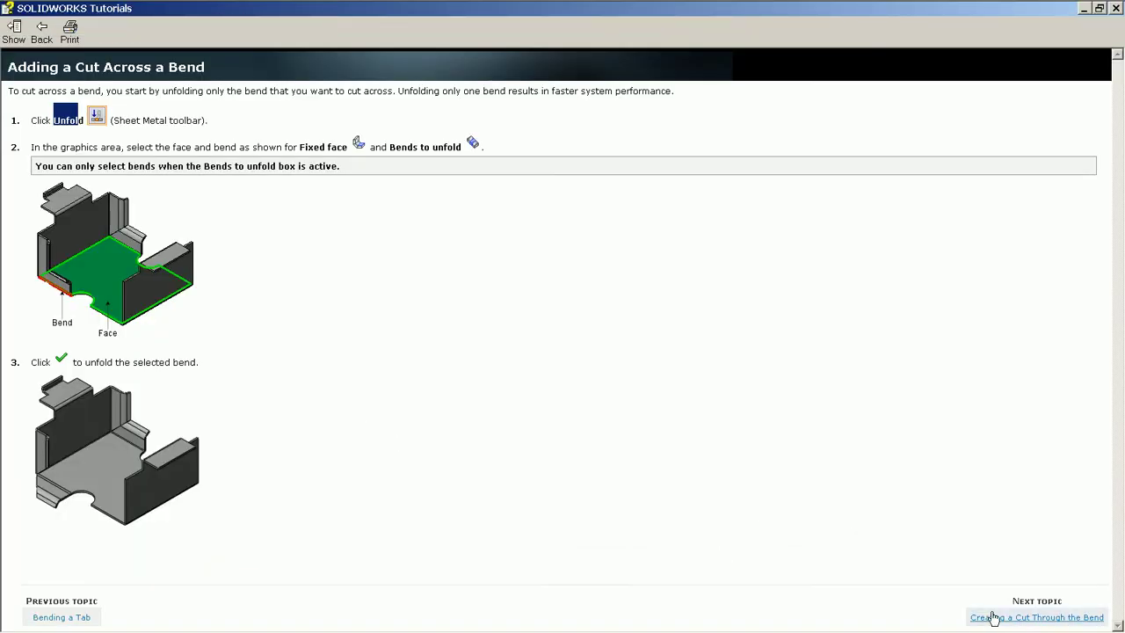
pyautogui.click(991, 617)
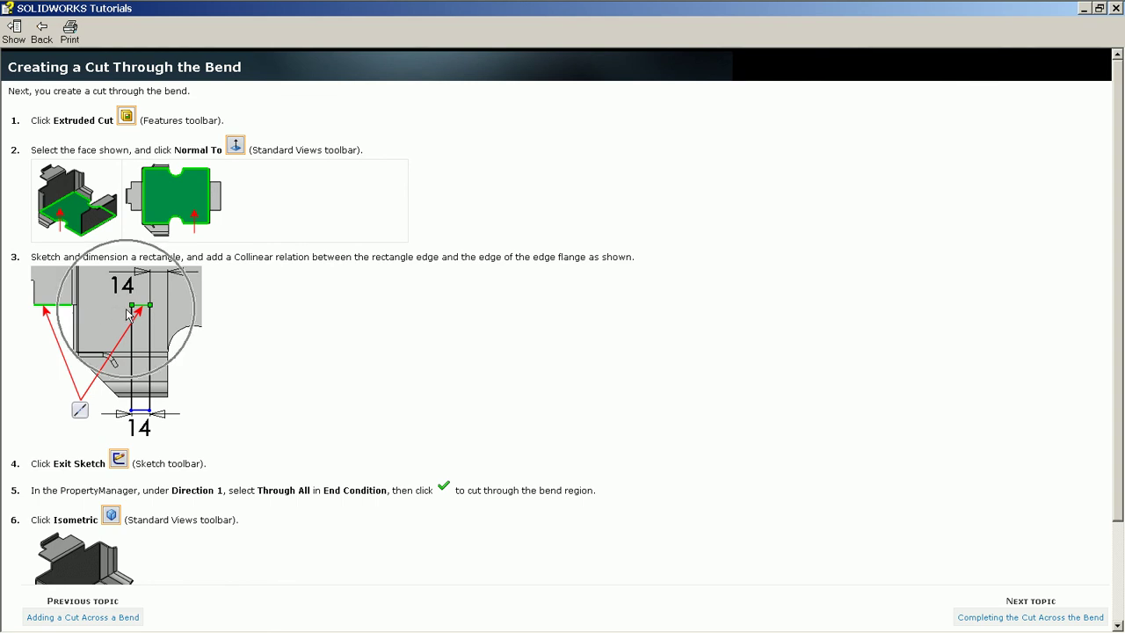
pyautogui.scroll(-3, 295, 503)
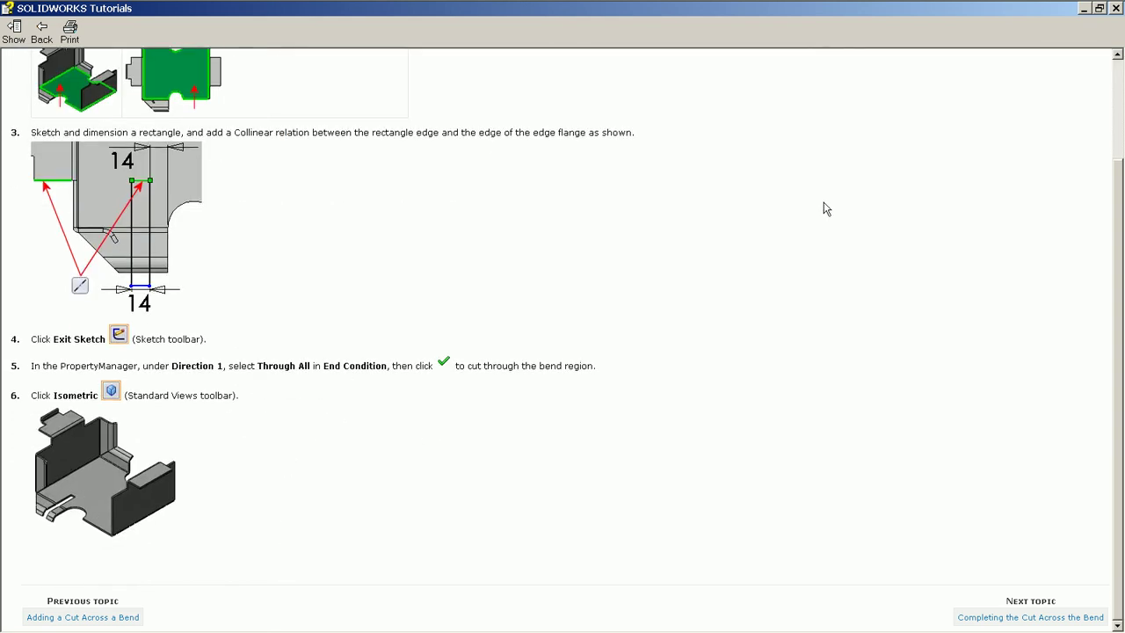
pyautogui.click(1084, 11)
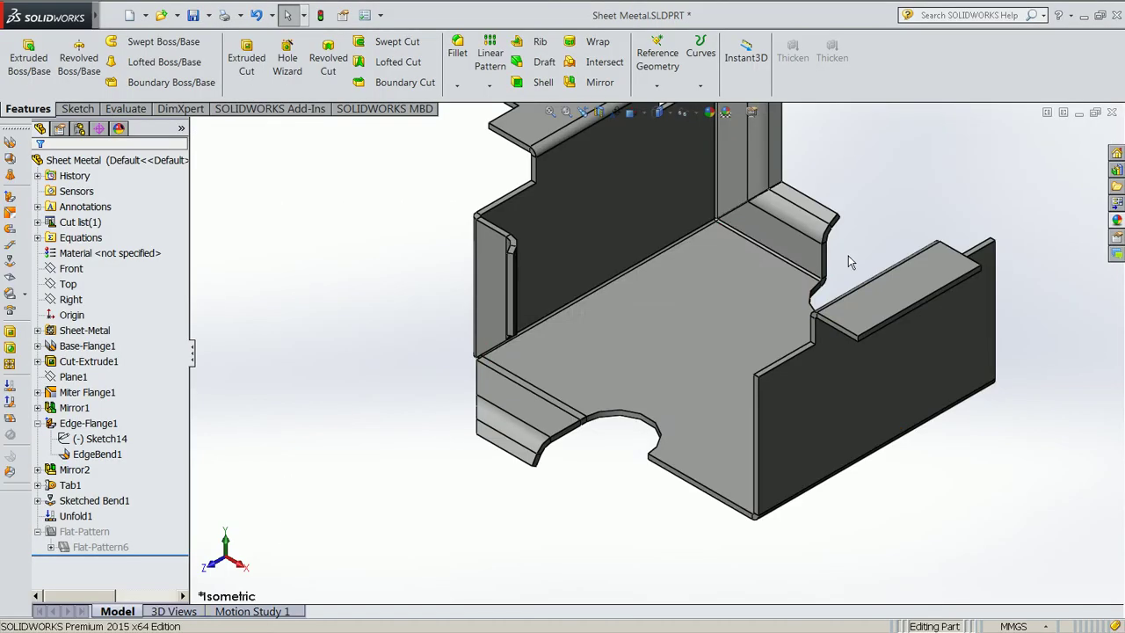
# Open a sketch on the tray's base face, viewed normal to it, and draw a corner rectangle
pyautogui.click(670, 331)
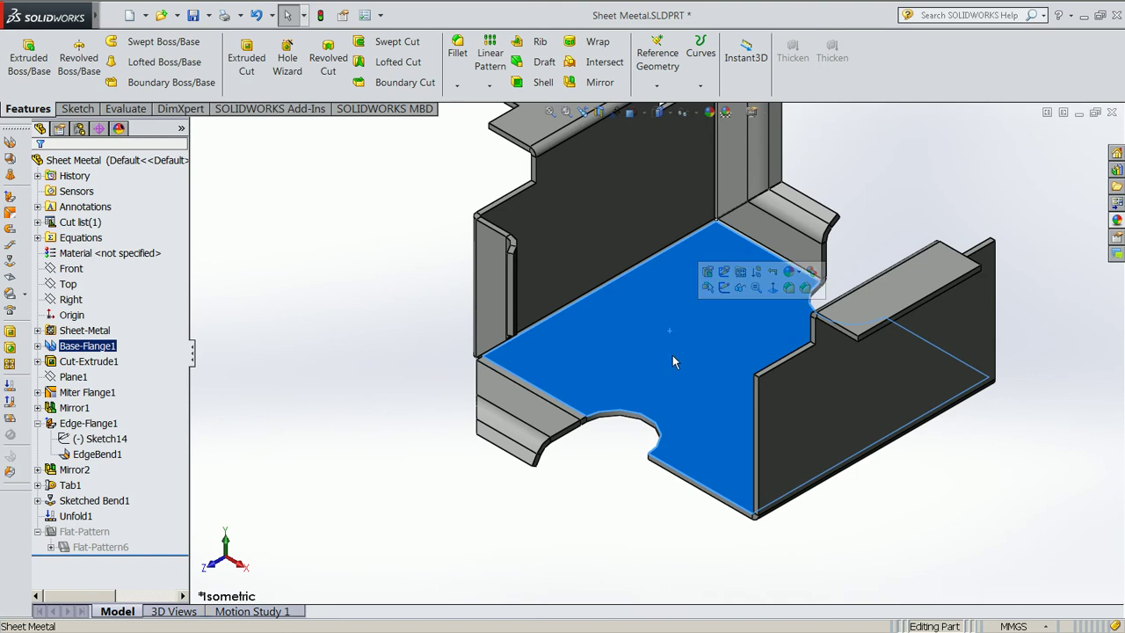
pyautogui.hotkey('ctrl', '8')
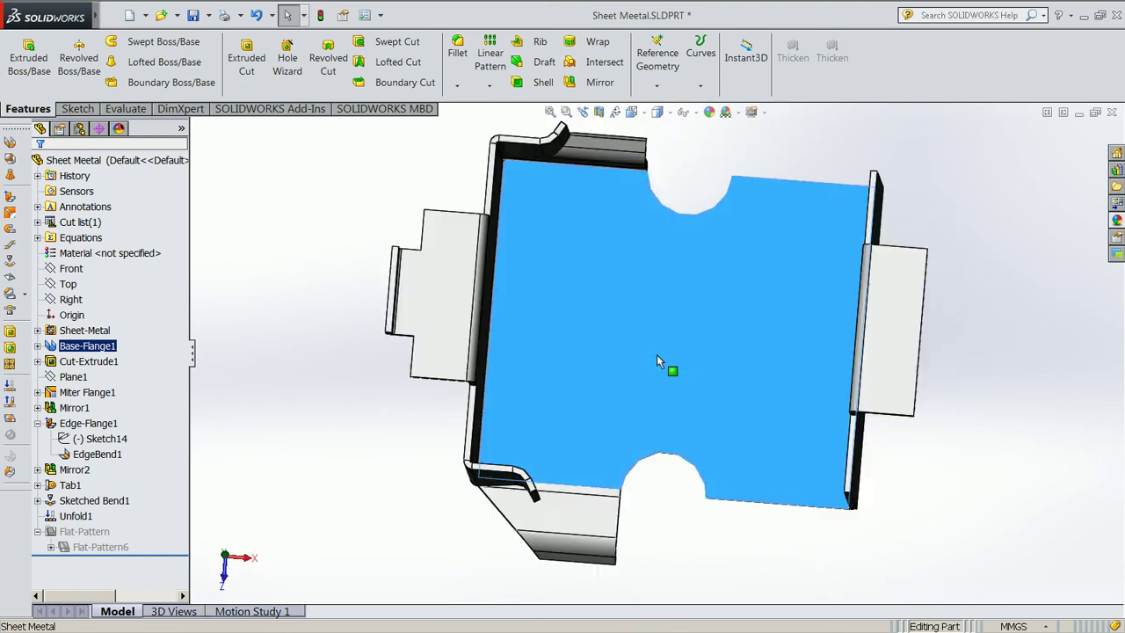
pyautogui.click(242, 59)
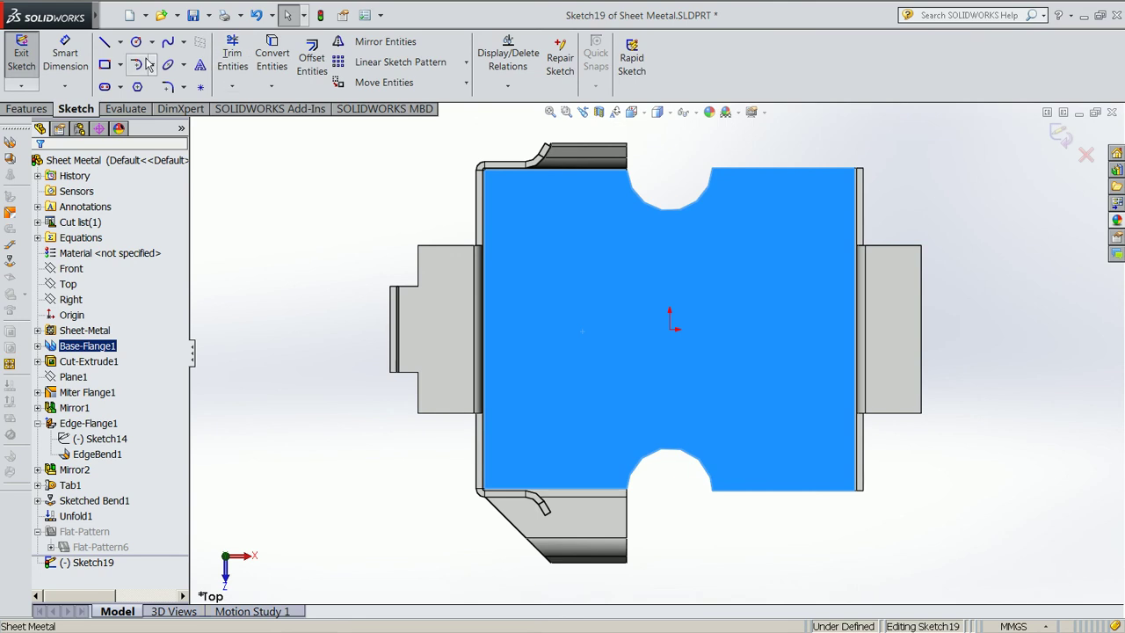
pyautogui.click(105, 66)
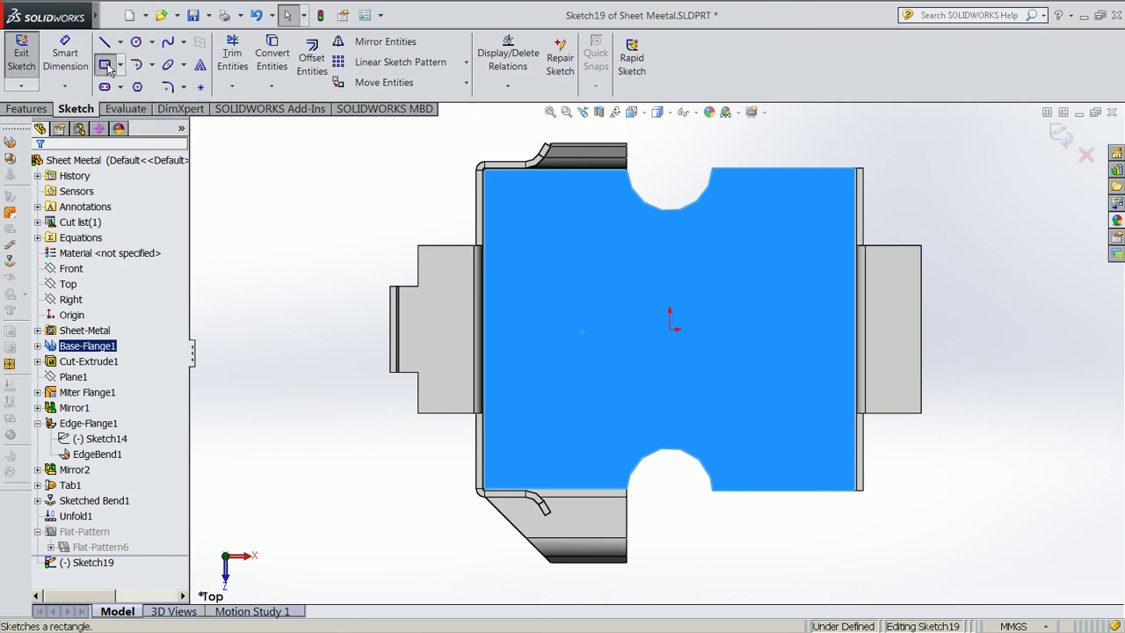
pyautogui.click(562, 413)
pyautogui.click(618, 588)
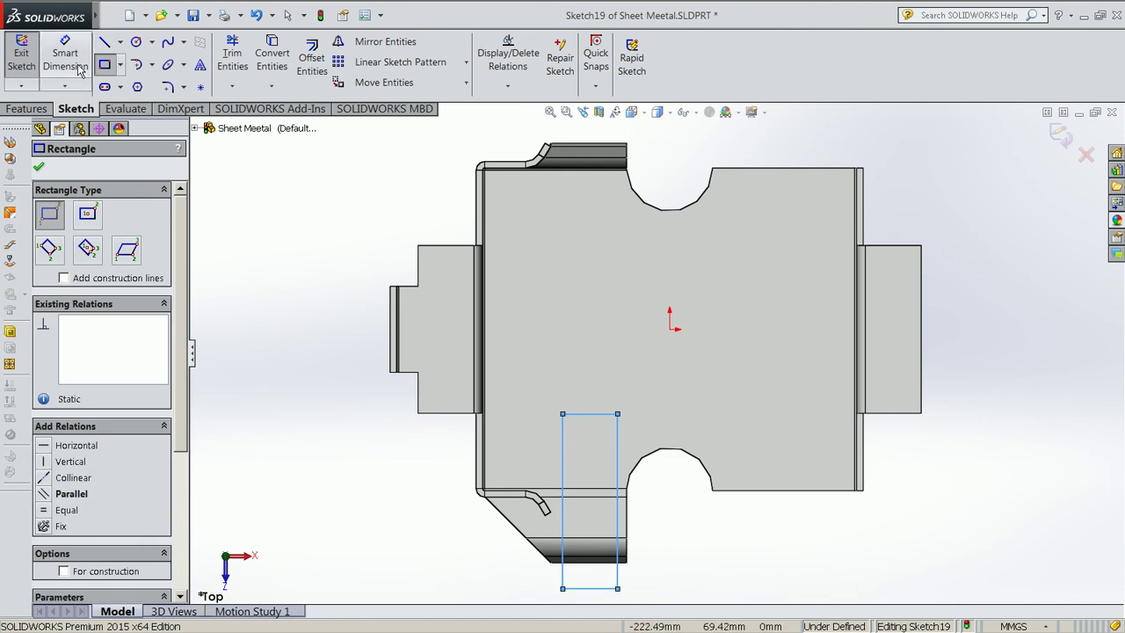
# Dimension the rectangle's width to 14 mm
pyautogui.click(65, 53)
pyautogui.click(589, 588)
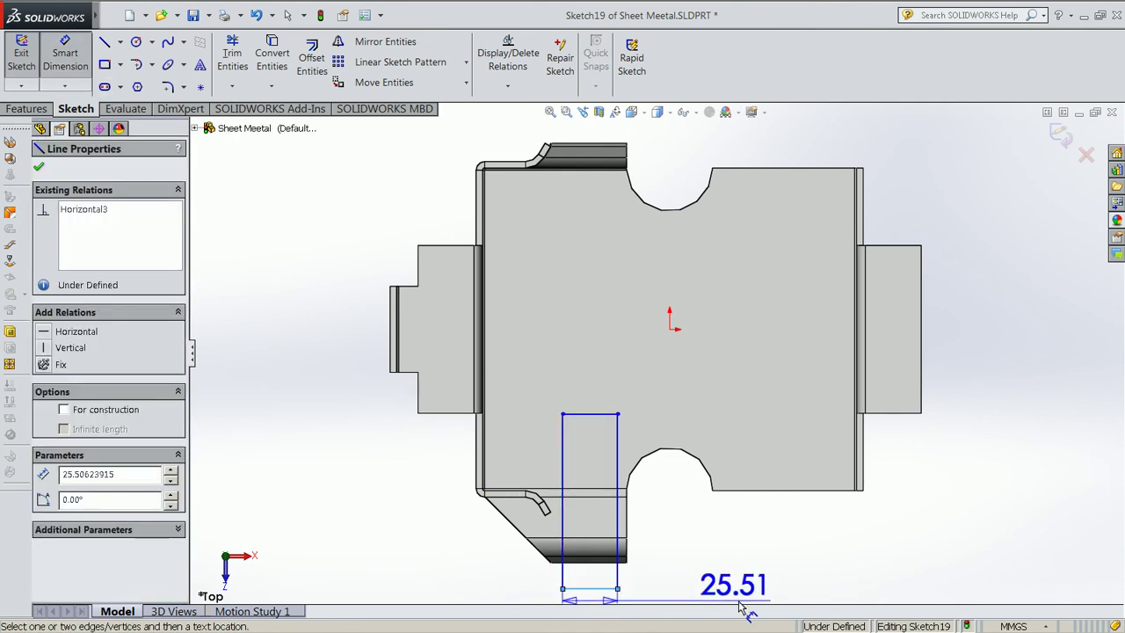
pyautogui.click(742, 602)
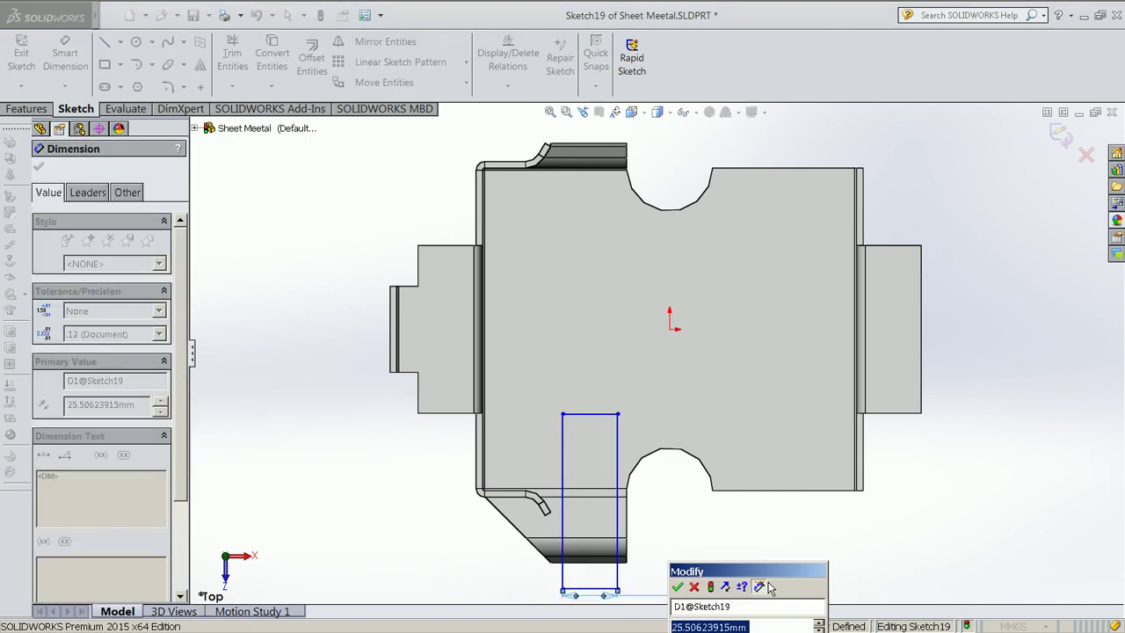
pyautogui.write('14')
pyautogui.press('Return')
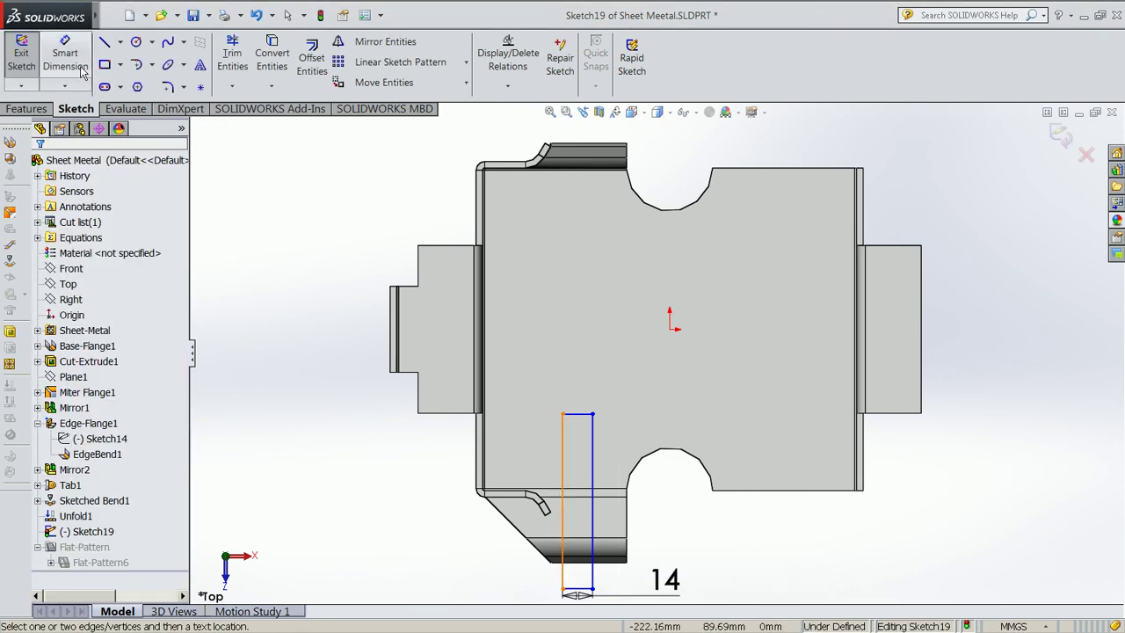
pyautogui.click(65, 53)
# Make the rectangle's top line collinear with the edge flange's edge, then view isometric
pyautogui.click(580, 414)
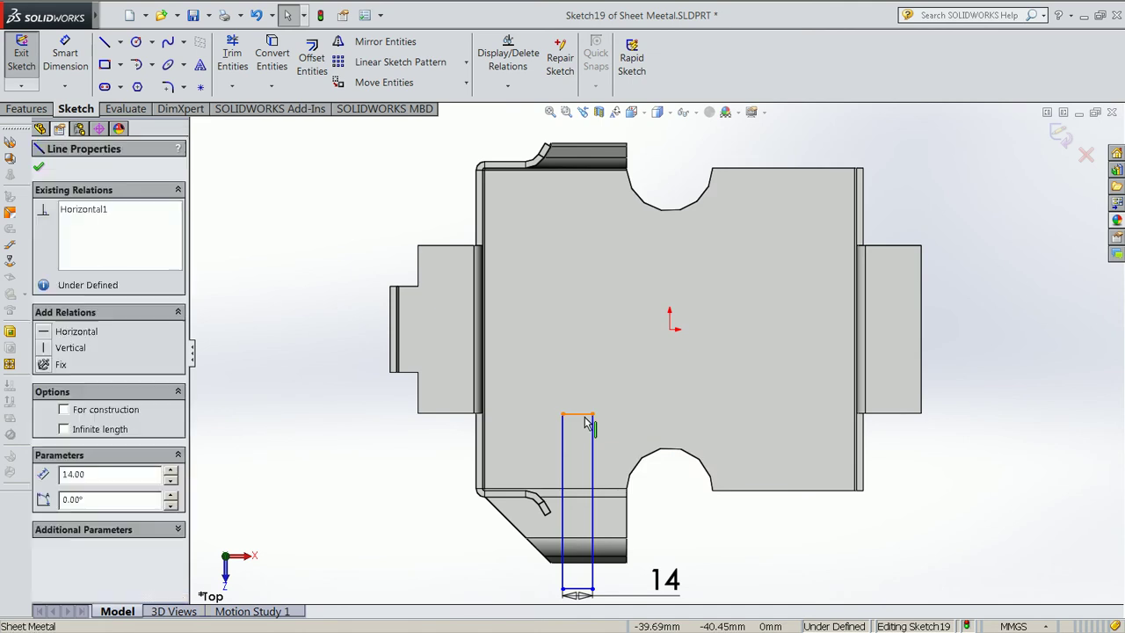
pyautogui.keyDown('ctrl'); pyautogui.click(457, 414); pyautogui.keyUp('ctrl')
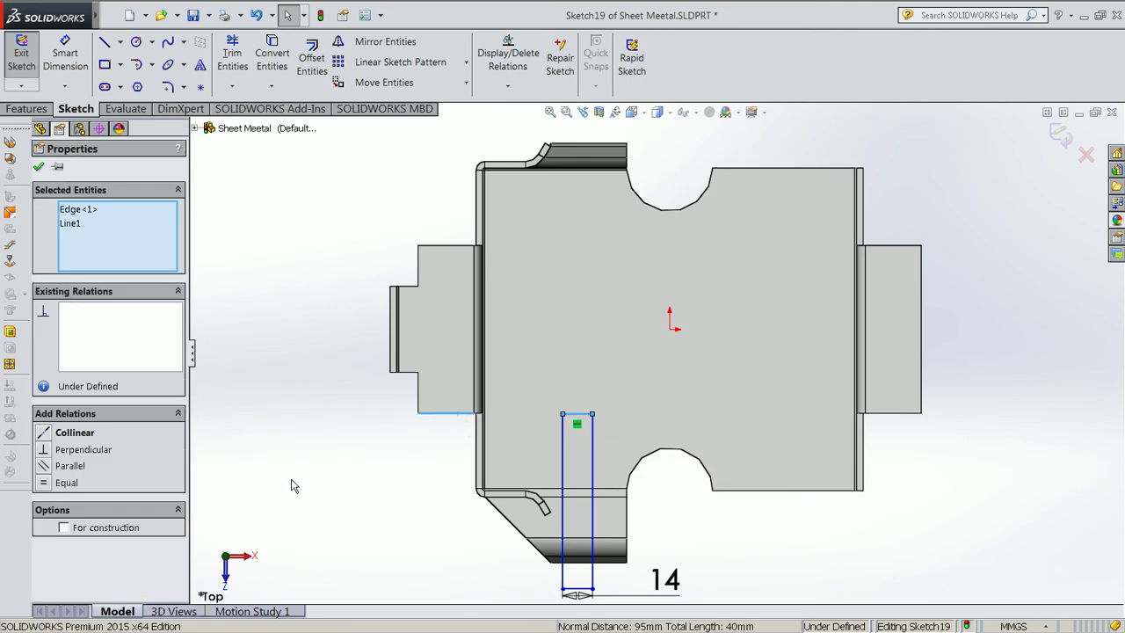
pyautogui.click(44, 435)
pyautogui.click(39, 169)
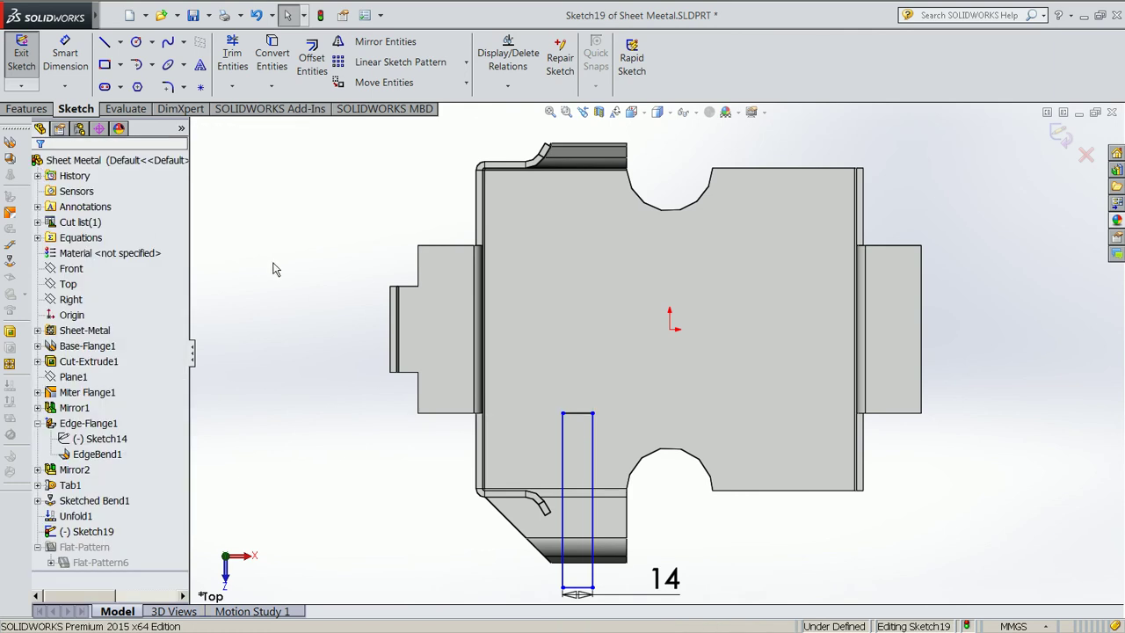
pyautogui.hotkey('ctrl', '7')
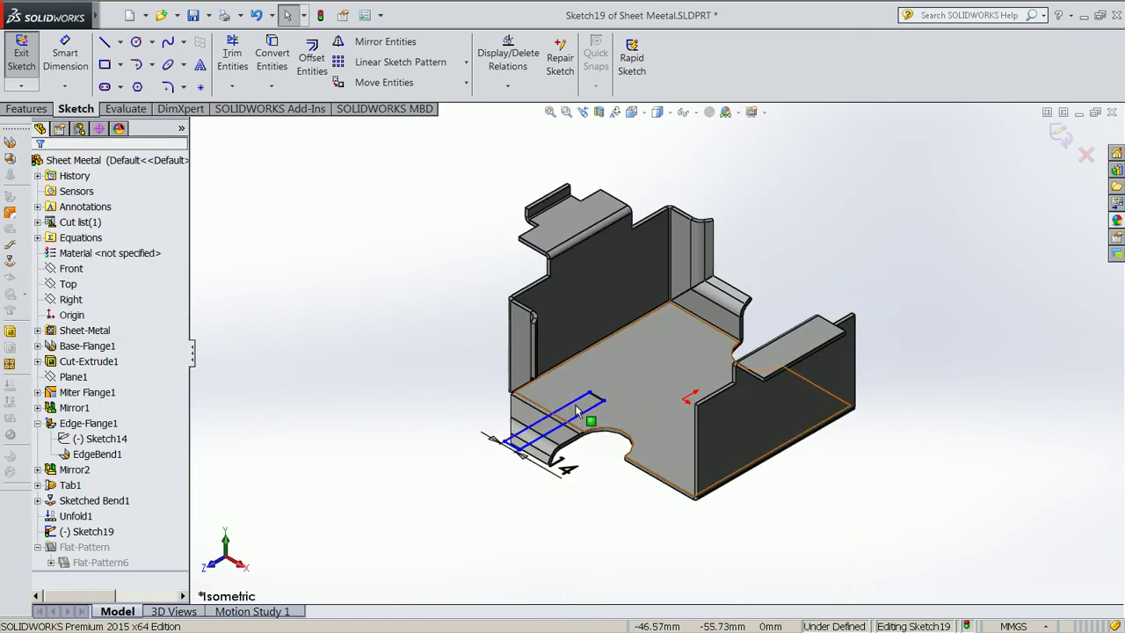
# Extrude-cut the 14 mm rectangle Through All to slot the corner, and save the part
pyautogui.click(27, 68)
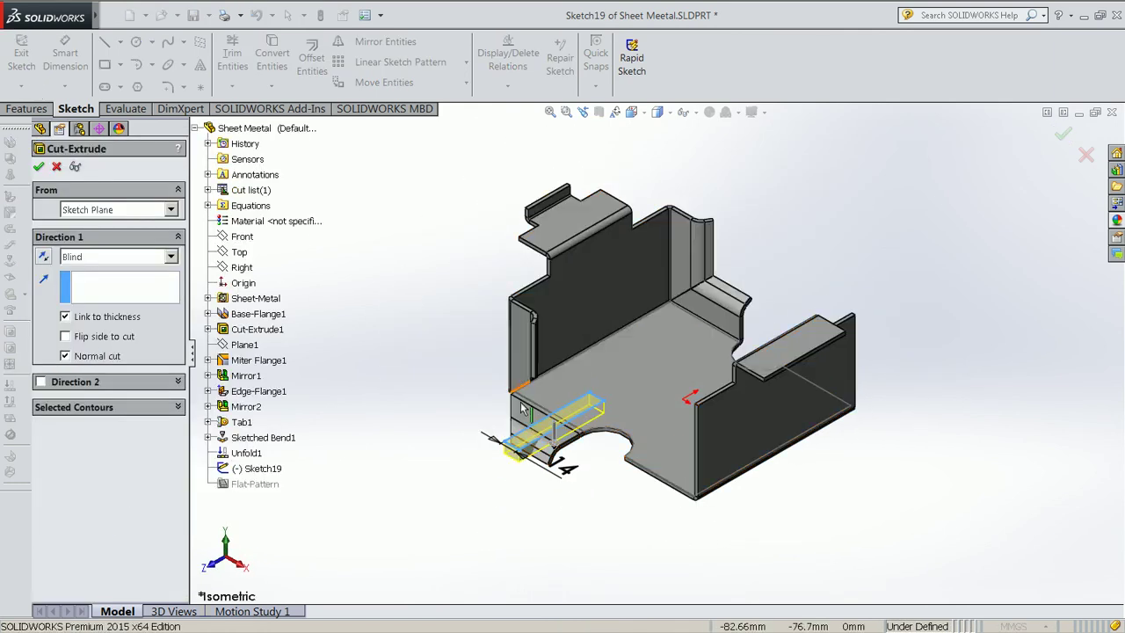
pyautogui.click(134, 256)
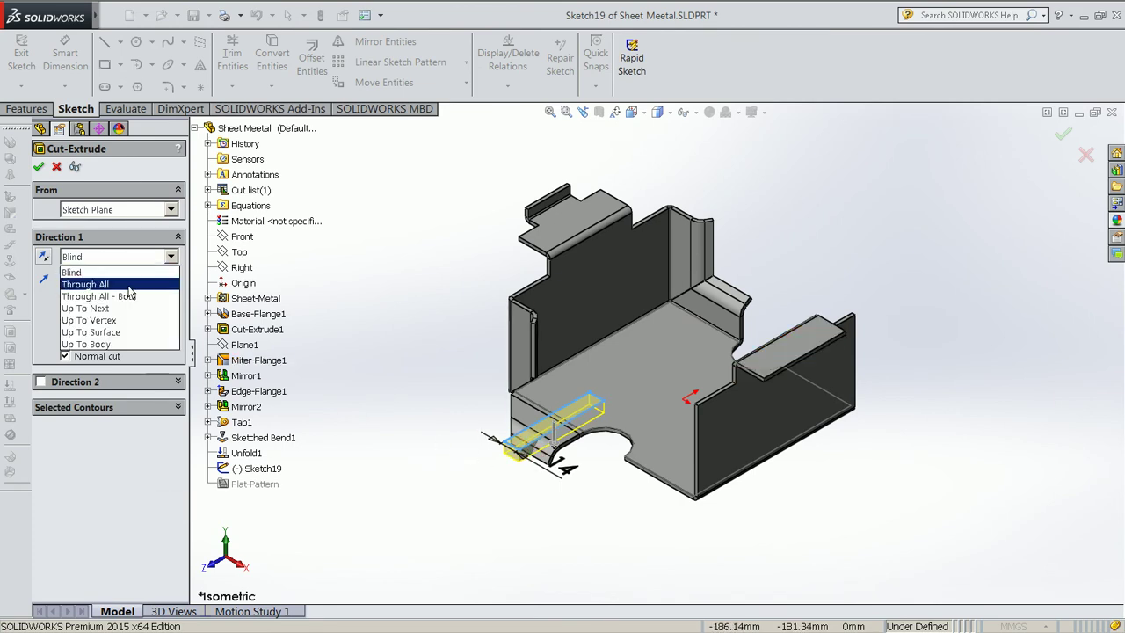
pyautogui.click(128, 285)
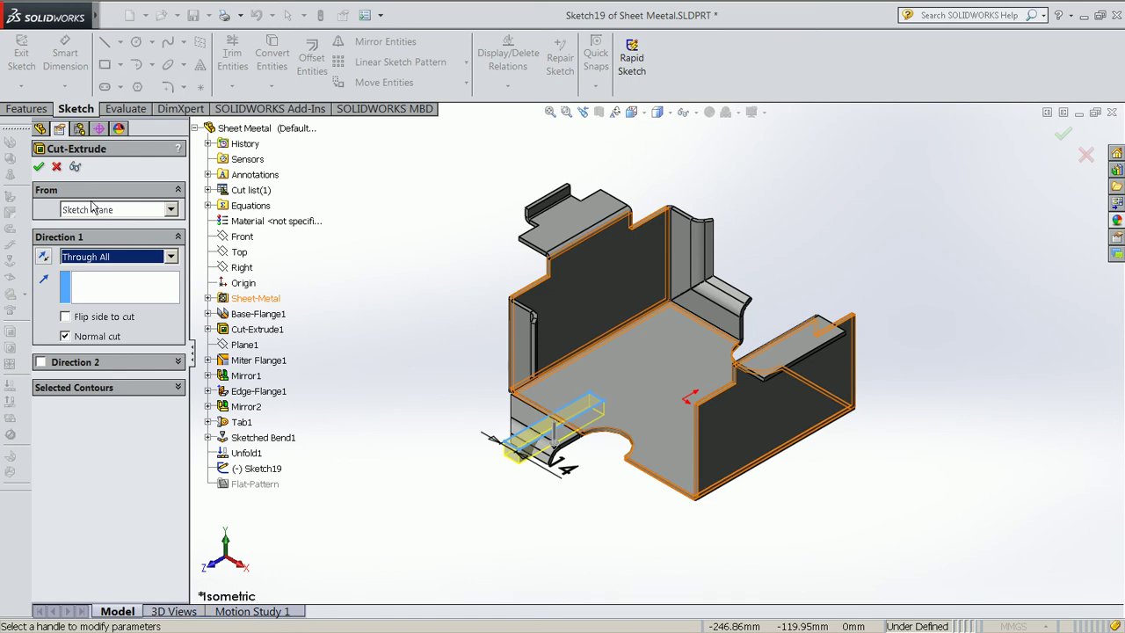
pyautogui.click(39, 168)
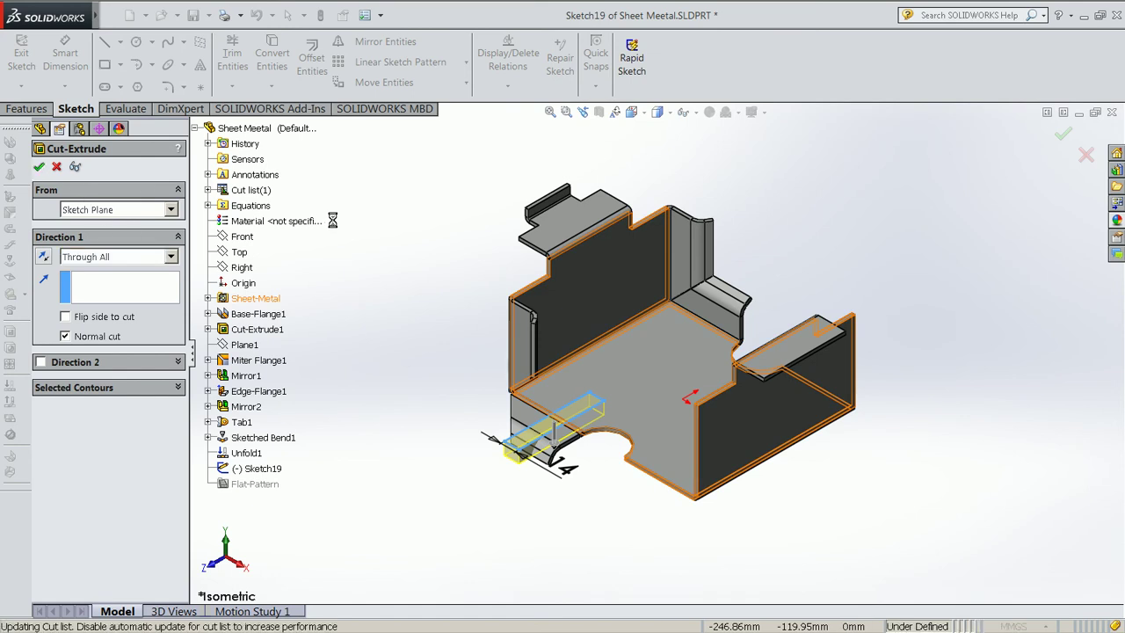
pyautogui.moveTo(577, 375)
pyautogui.mouseDown(button='middle')
pyautogui.moveTo(606, 453)
pyautogui.moveTo(572, 389)
pyautogui.mouseUp(button='middle')
pyautogui.hotkey('ctrl', 's')
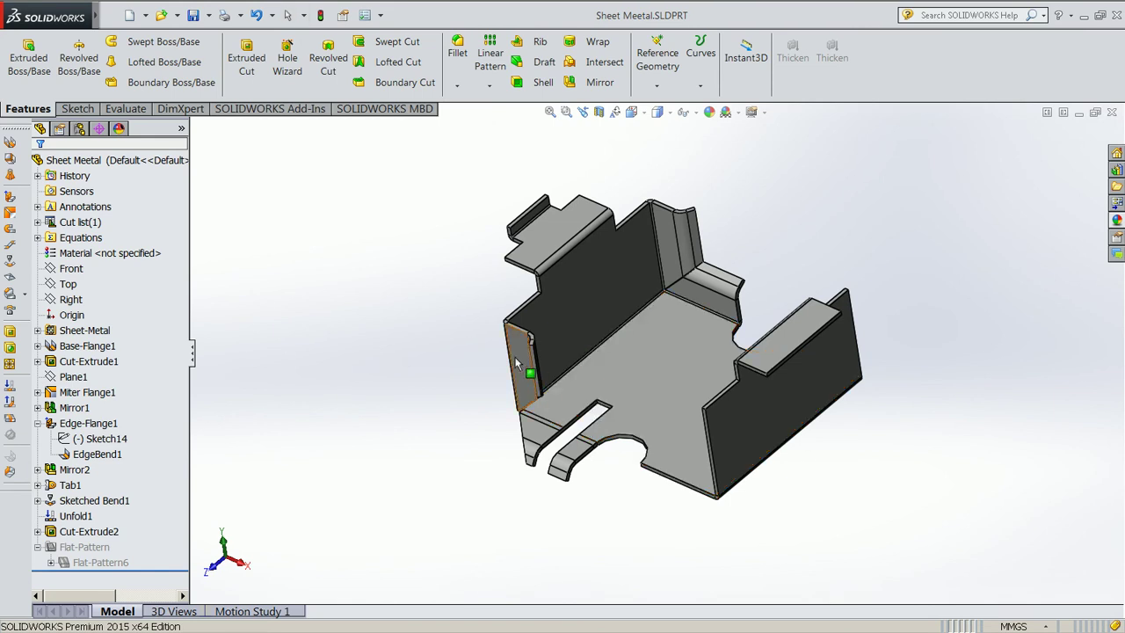
pyautogui.hotkey('ctrl', '7')
# Advance the tutorial to the Completing the Cut Across the Bend topic, then minimize it
pyautogui.press('super')
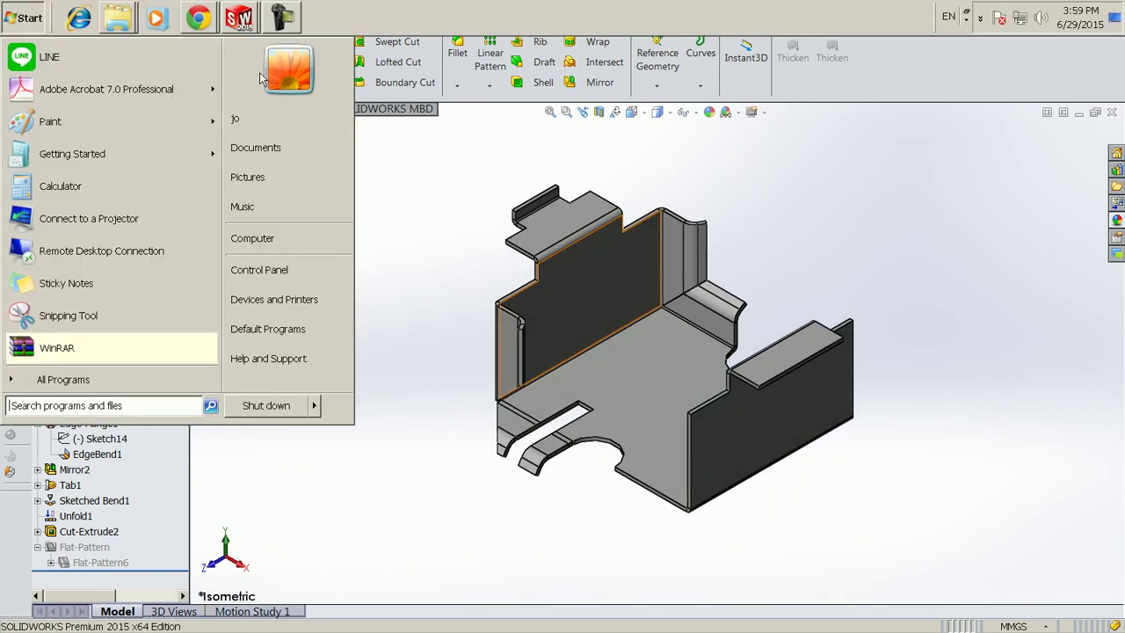
pyautogui.click(244, 28)
pyautogui.click(252, 55)
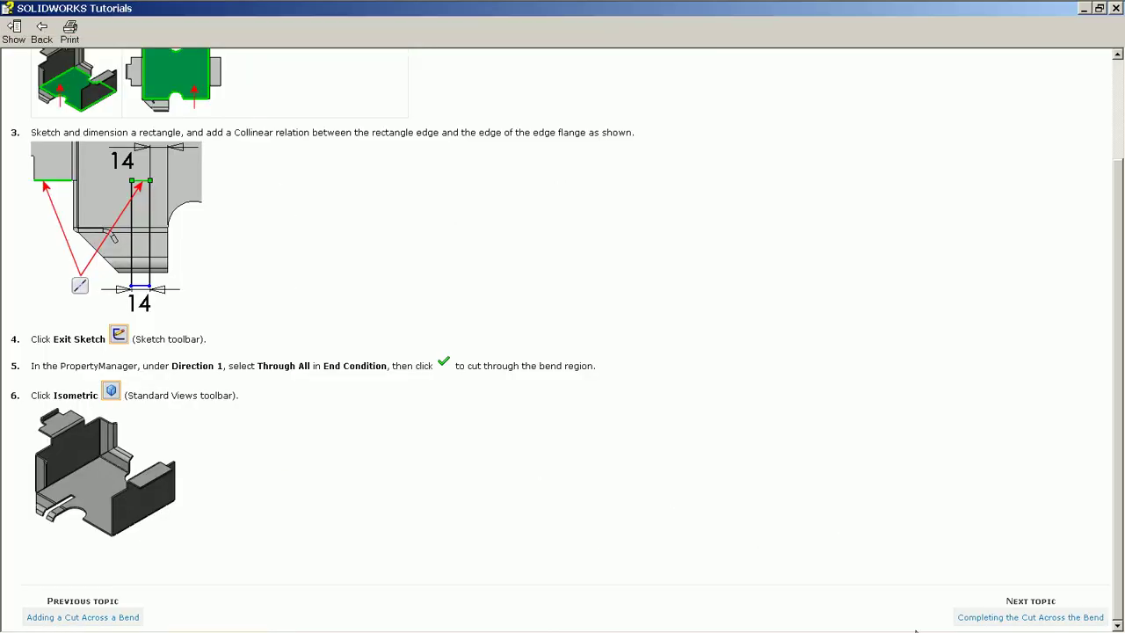
pyautogui.click(1013, 619)
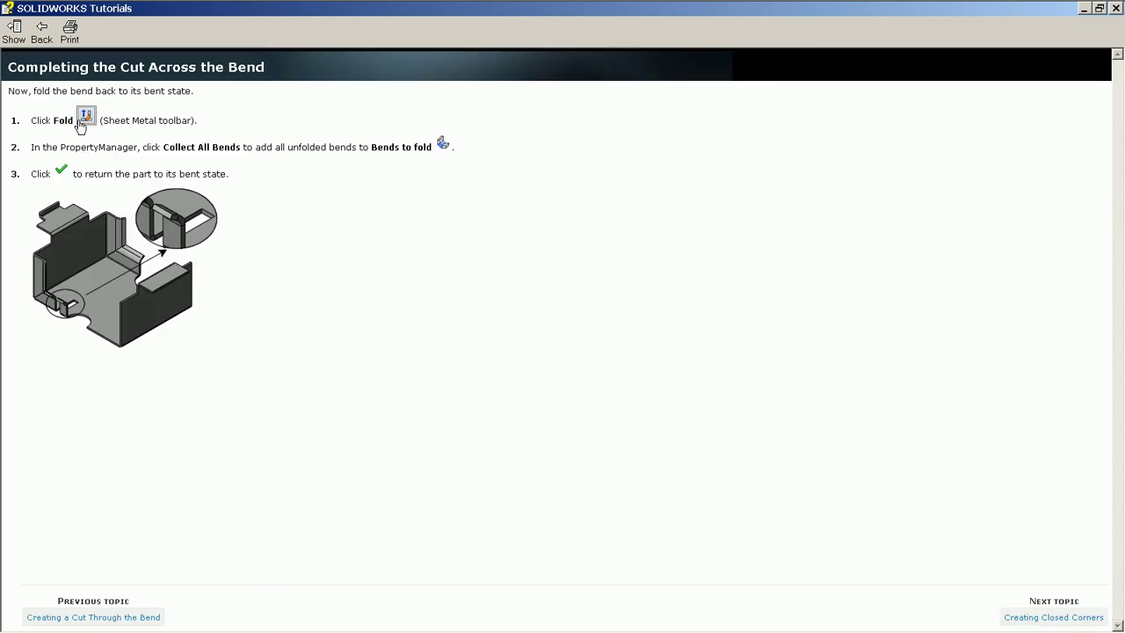
pyautogui.click(1085, 9)
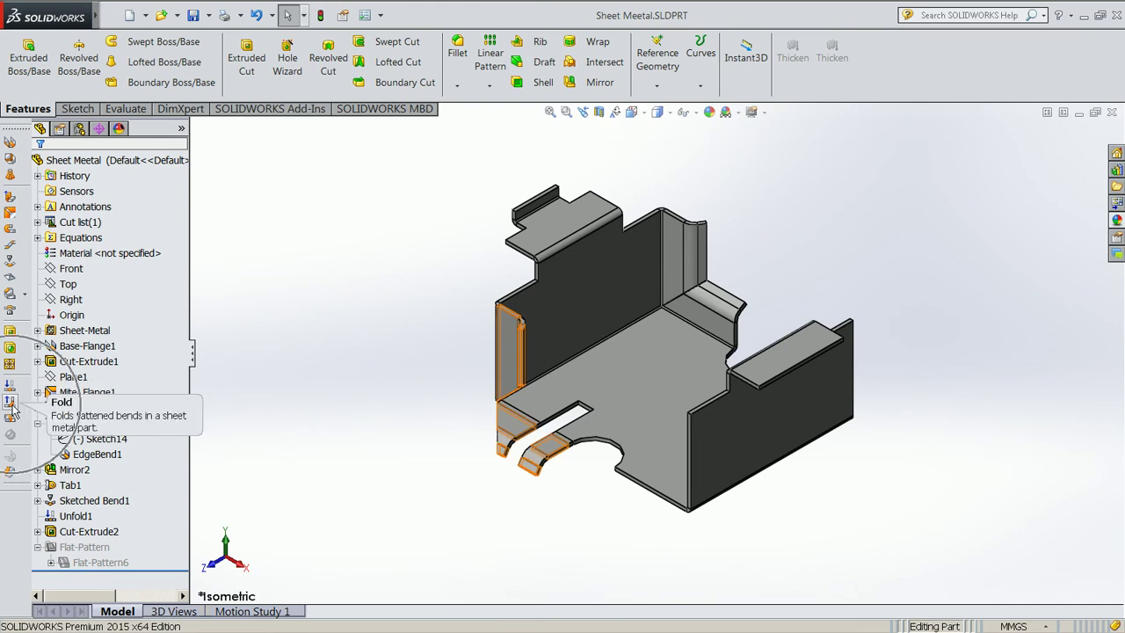
# Fold Miterbend4 back up with a Fold feature, keeping the base fixed, and view isometric
pyautogui.click(13, 409)
pyautogui.moveTo(619, 481); pyautogui.dragTo(635, 331, button='middle')
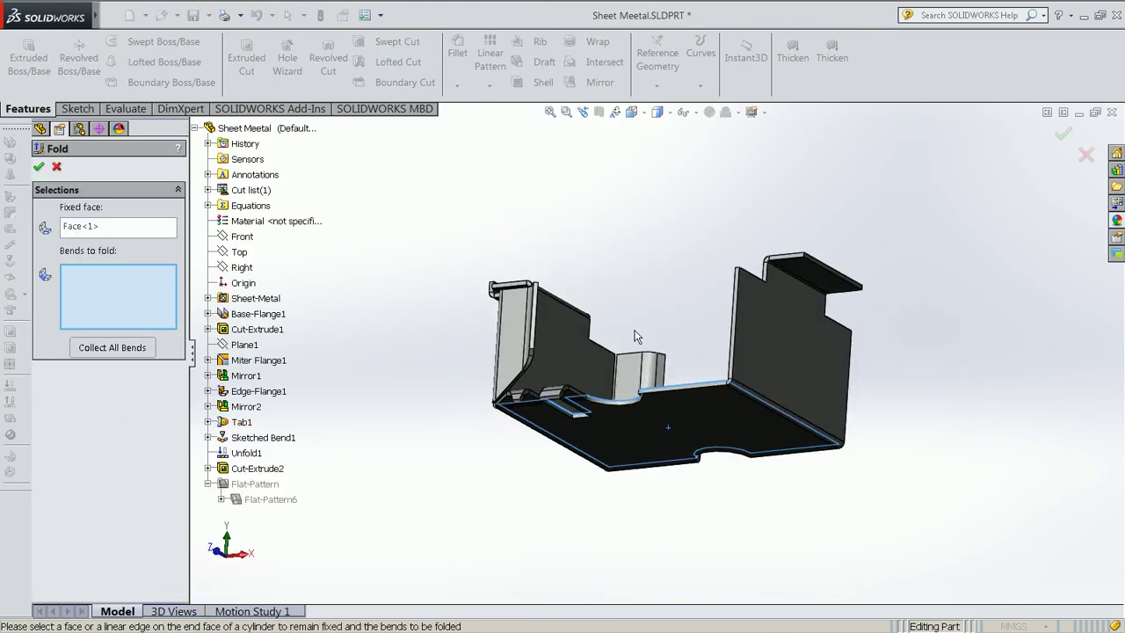
pyautogui.moveTo(601, 379)
pyautogui.mouseDown(button='middle')
pyautogui.moveTo(600, 291)
pyautogui.moveTo(570, 368)
pyautogui.mouseUp(button='middle')
pyautogui.scroll(-5, 569, 368)
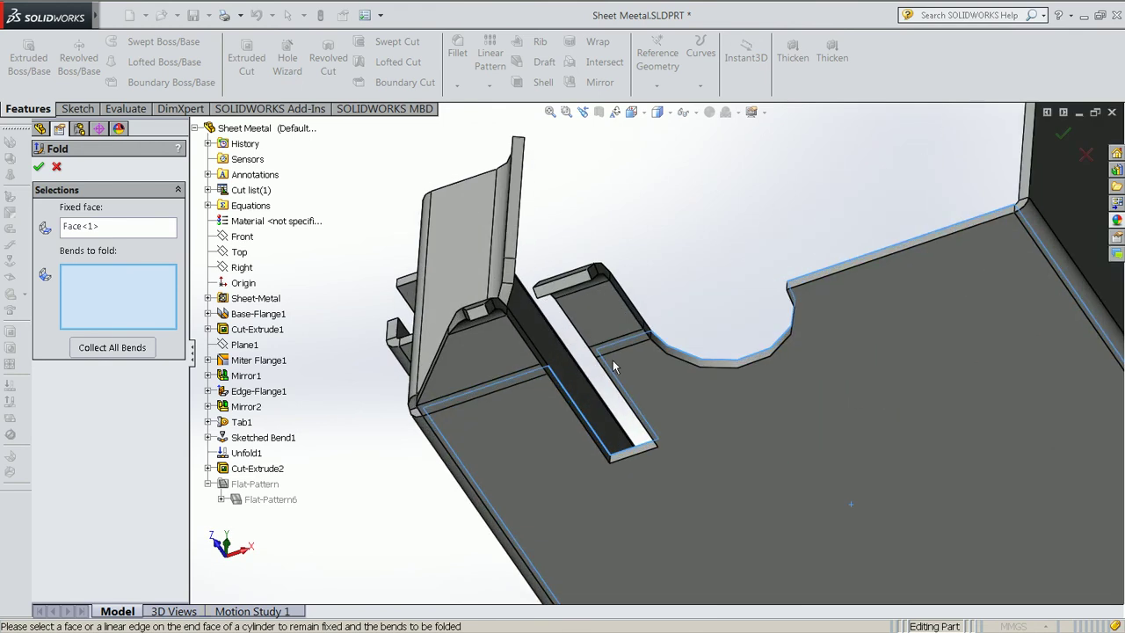
pyautogui.click(633, 343)
pyautogui.moveTo(633, 342)
pyautogui.mouseDown(button='middle')
pyautogui.moveTo(617, 376)
pyautogui.moveTo(632, 336)
pyautogui.mouseUp(button='middle')
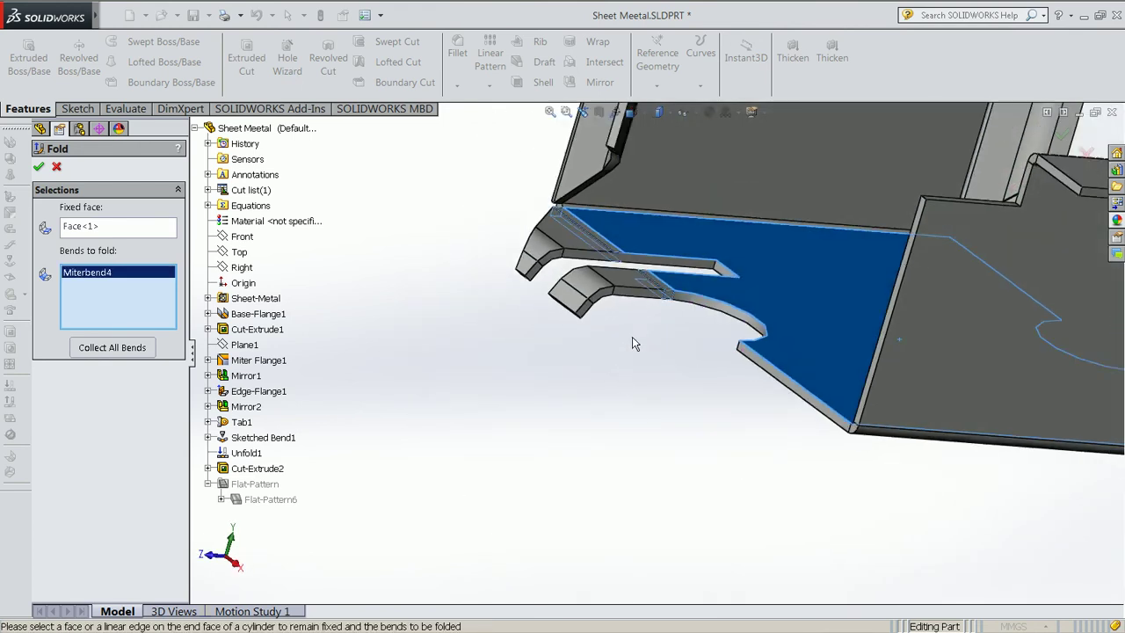
pyautogui.click(38, 167)
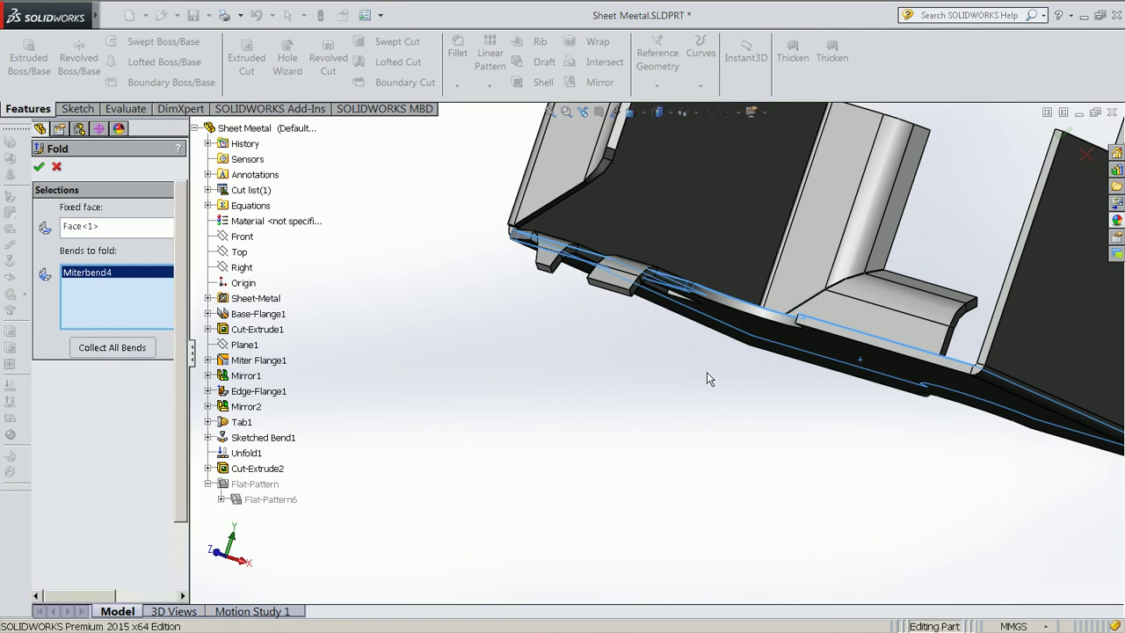
pyautogui.moveTo(710, 377)
pyautogui.mouseDown(button='middle')
pyautogui.moveTo(685, 392)
pyautogui.moveTo(623, 354)
pyautogui.moveTo(824, 422)
pyautogui.moveTo(732, 468)
pyautogui.mouseUp(button='middle')
pyautogui.hotkey('ctrl', '7')
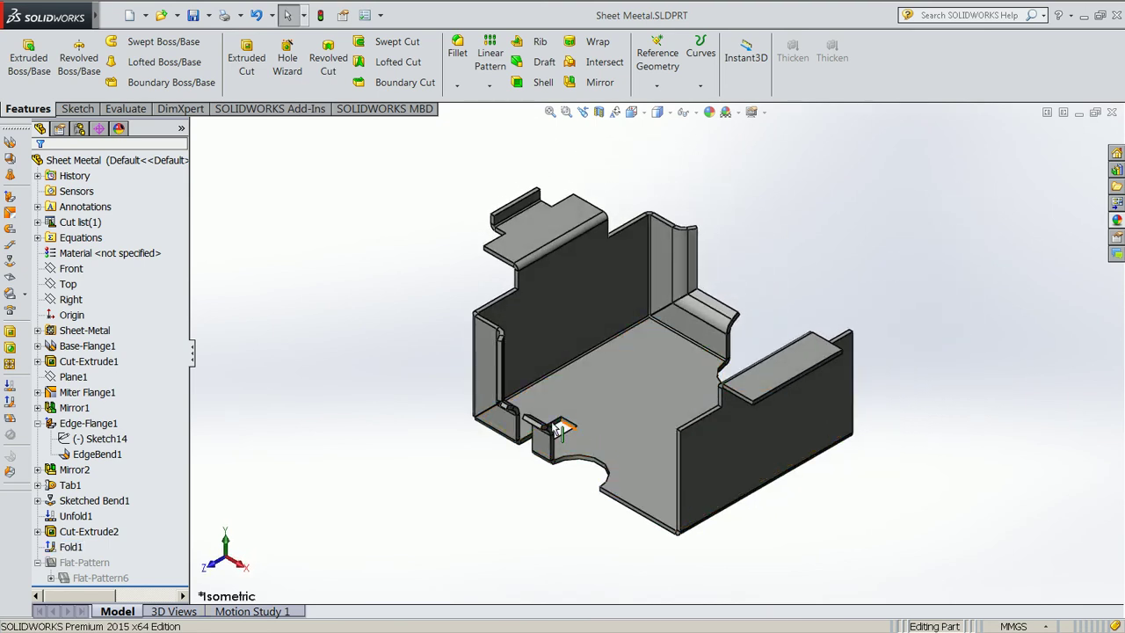
pyautogui.press('super')
pyautogui.rightClick(246, 31)
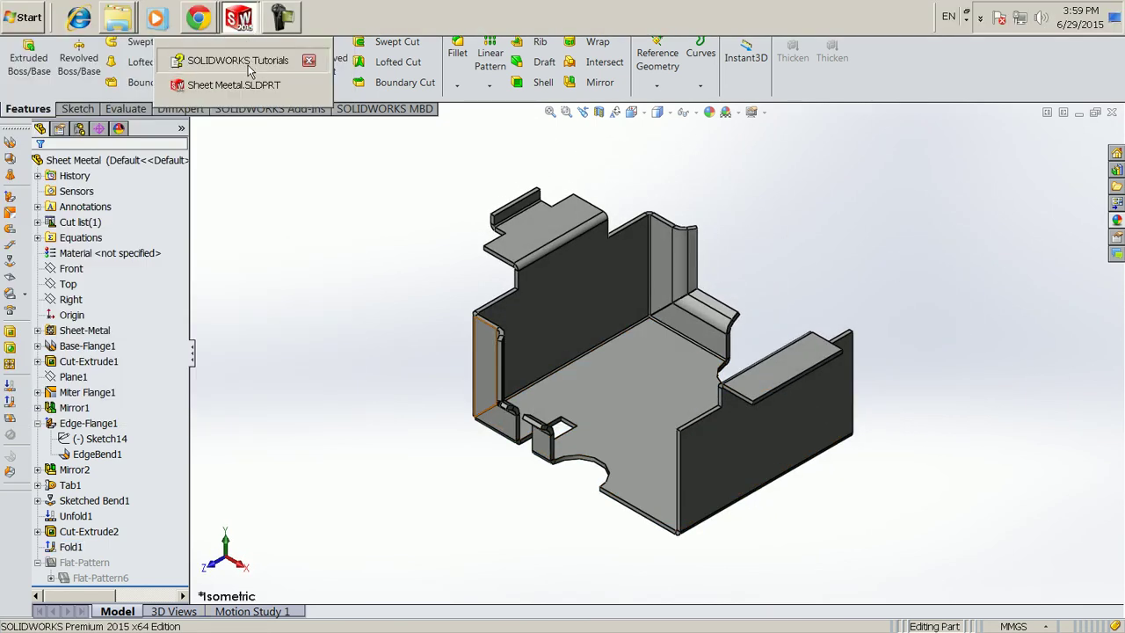
# Advance the tutorial to Creating Closed Corners, review its edge flange steps, then hide it
pyautogui.click(236, 60)
pyautogui.click(1009, 617)
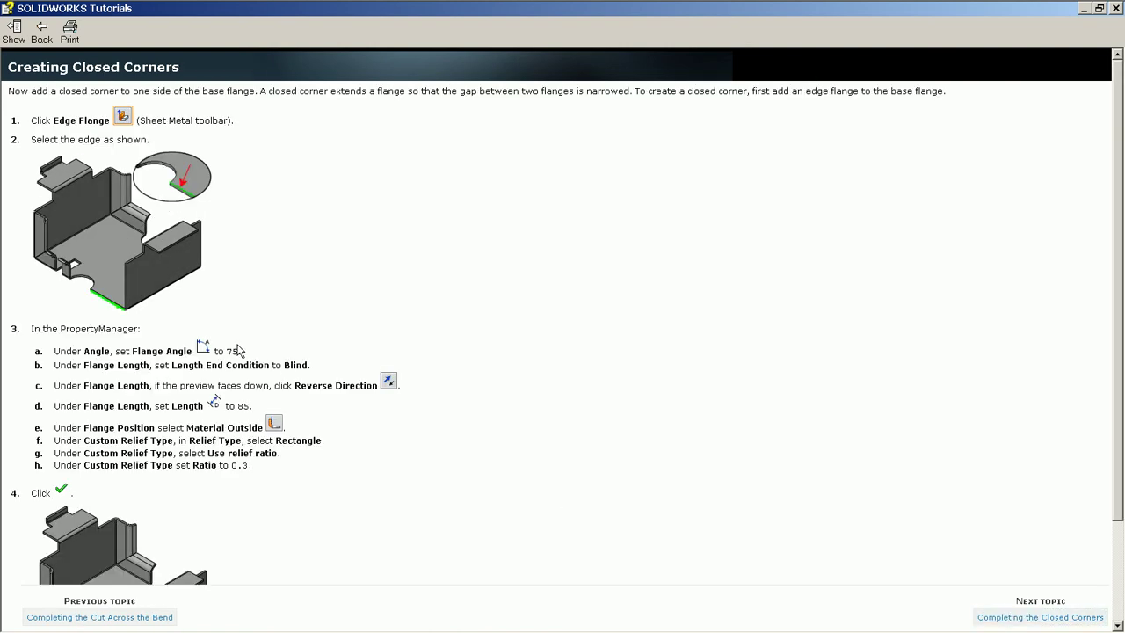
pyautogui.scroll(-3, 173, 252)
pyautogui.scroll(3, 248, 412)
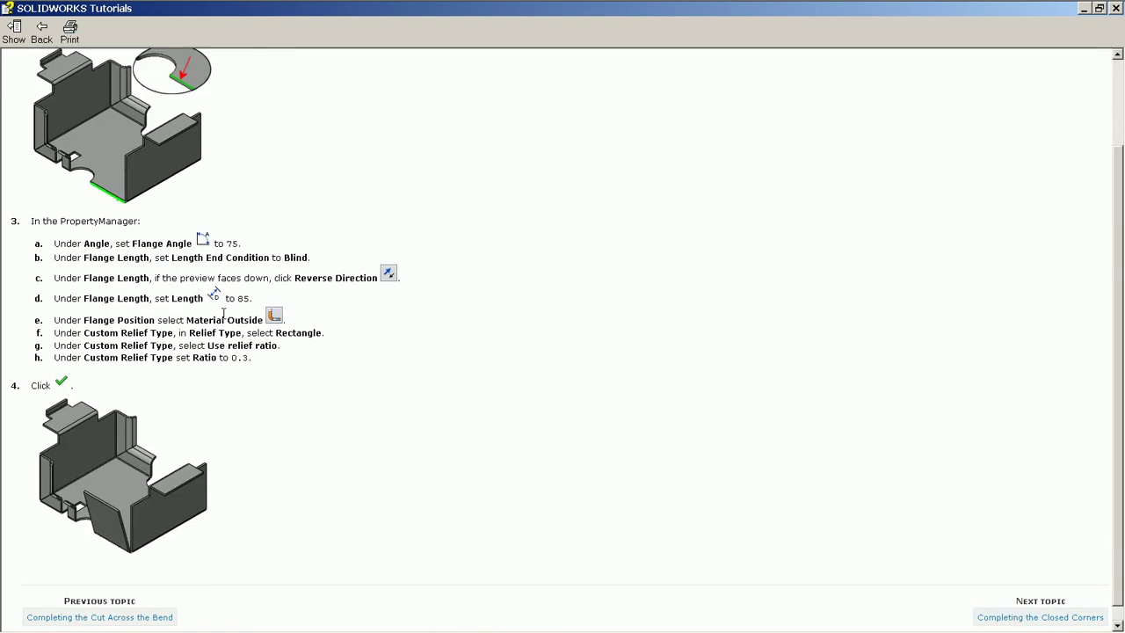
pyautogui.moveTo(54, 121); pyautogui.dragTo(110, 120)
pyautogui.scroll(-3, 127, 538)
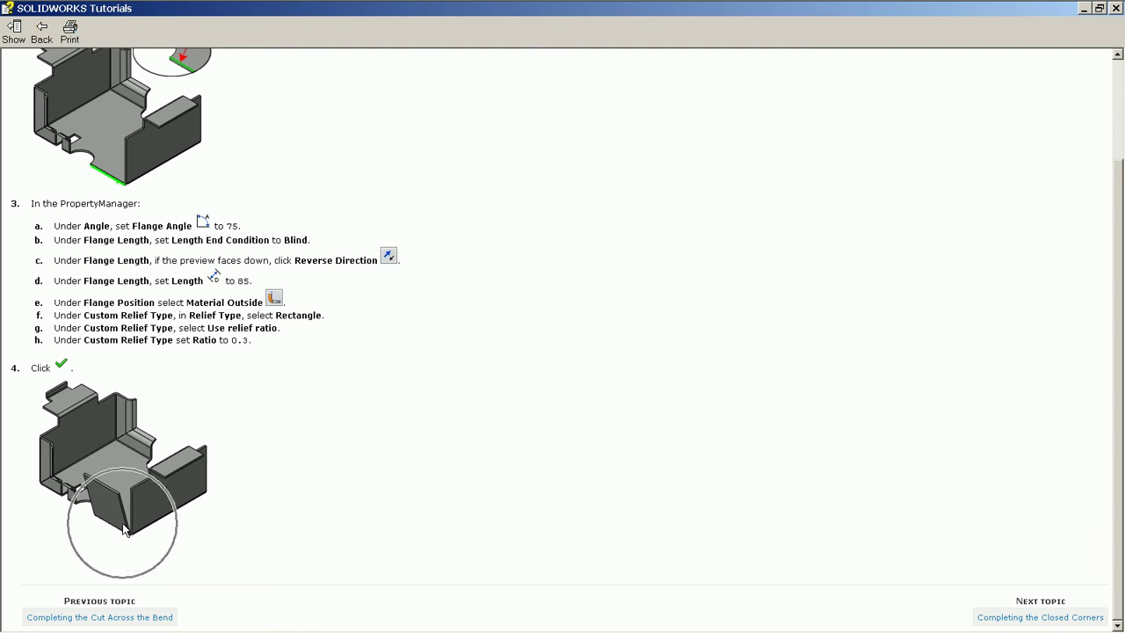
pyautogui.scroll(2, 126, 530)
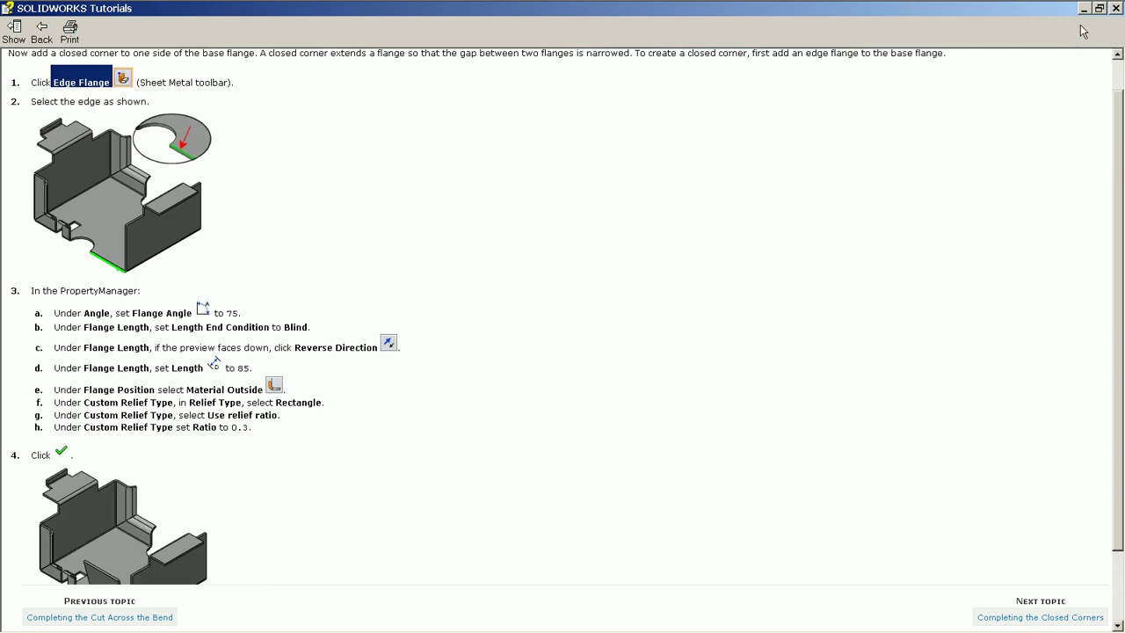
pyautogui.click(1085, 8)
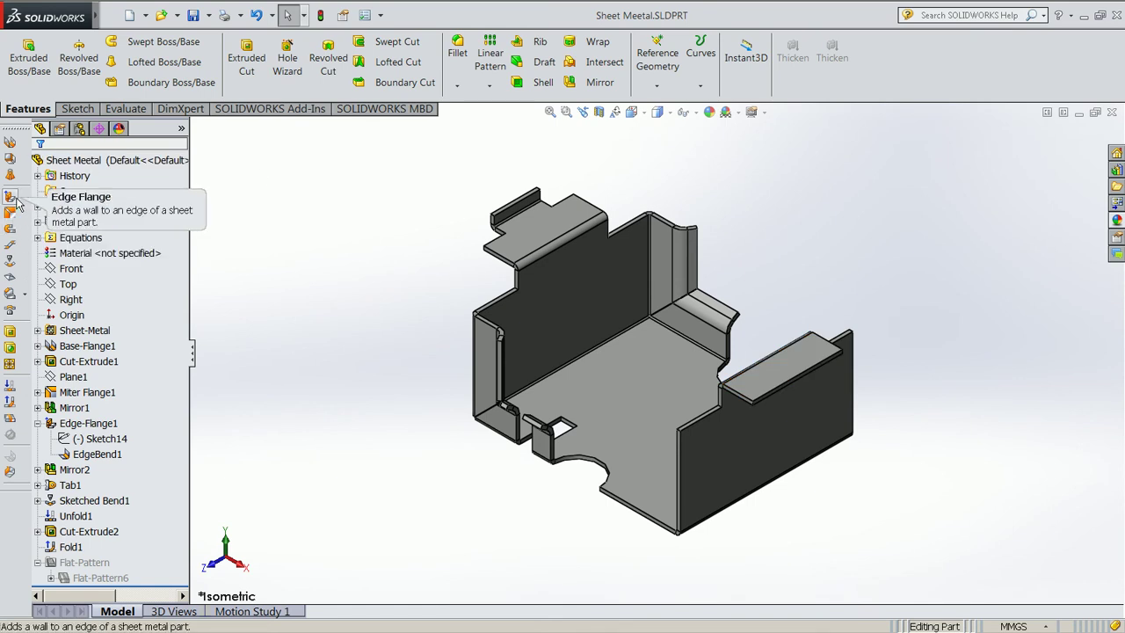
# Start an Edge Flange on a picked edge and set its flange angle to 75°
pyautogui.click(12, 200)
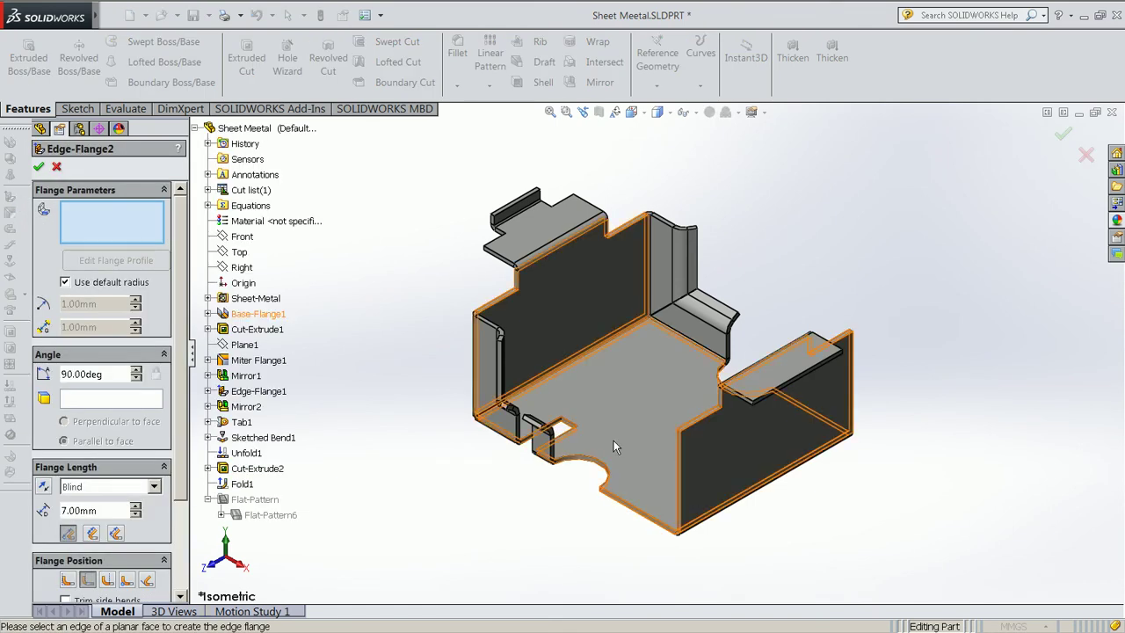
pyautogui.scroll(-5, 684, 479)
pyautogui.scroll(-2, 668, 466)
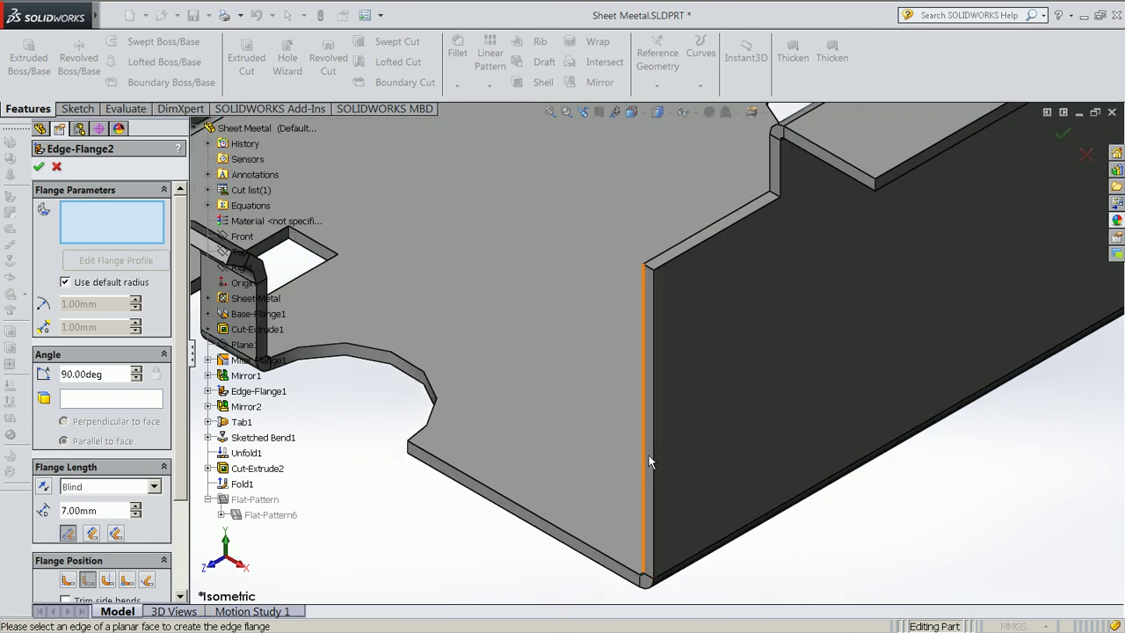
pyautogui.click(654, 456)
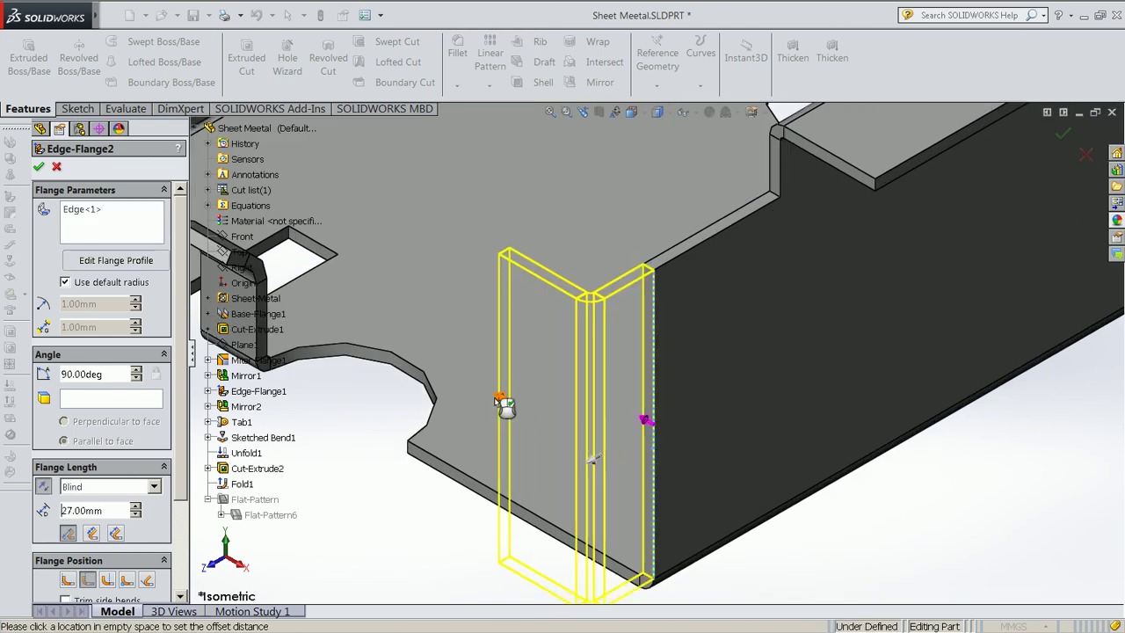
pyautogui.scroll(-1, 183, 387)
pyautogui.doubleClick(88, 335)
pyautogui.write('75')
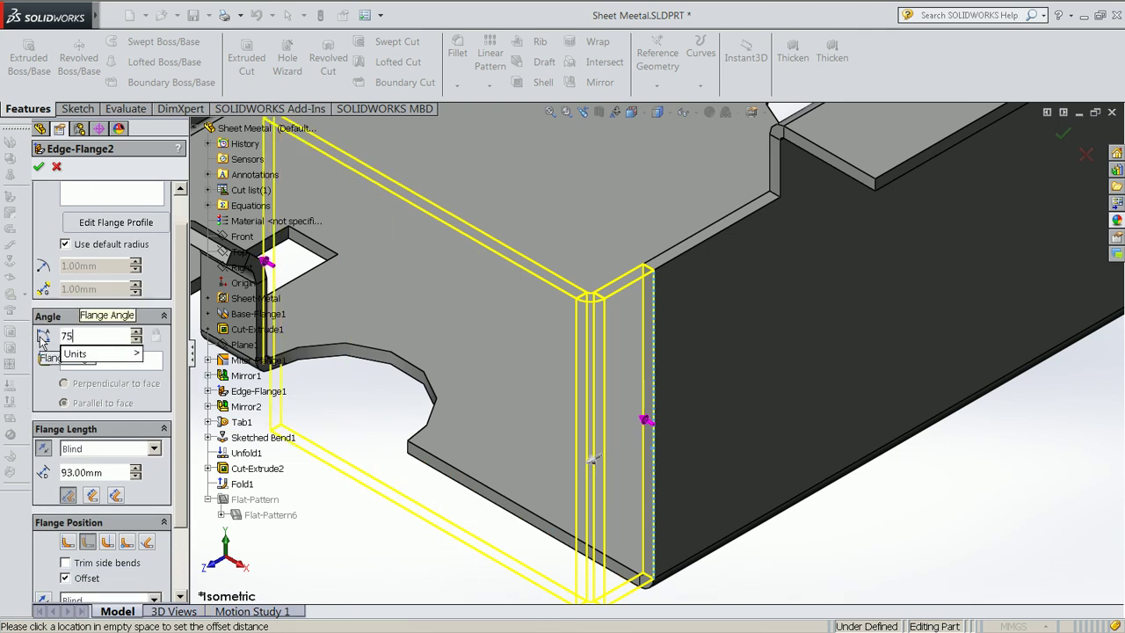
pyautogui.press('Return')
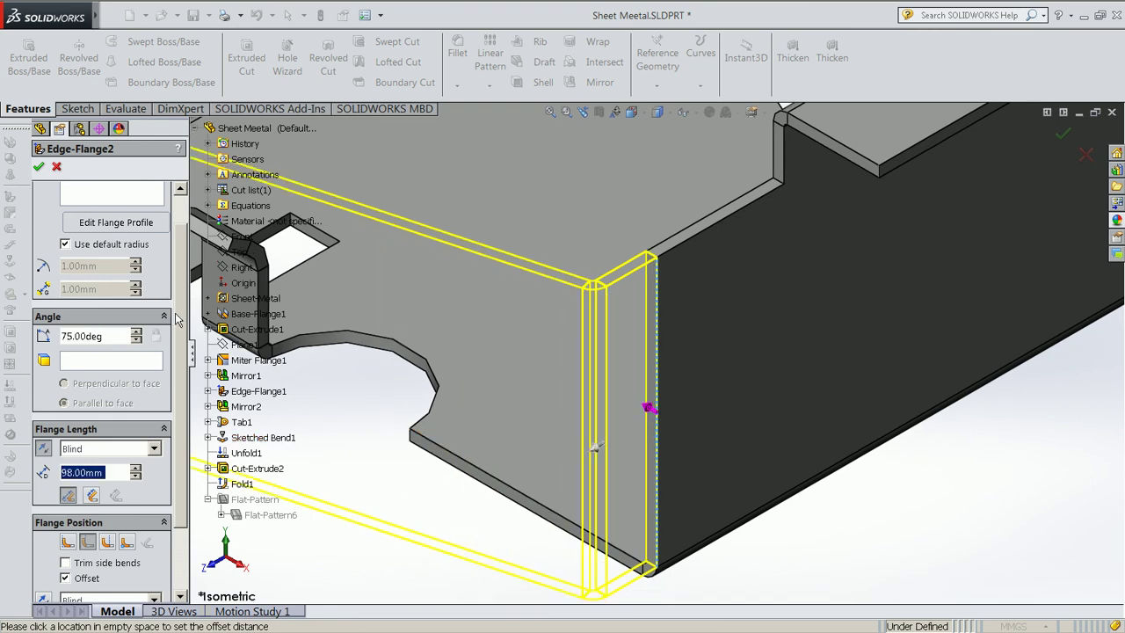
# Replace the wrongly picked vertical edge with the tray's bottom edge for the flange
pyautogui.scroll(1, 179, 269)
pyautogui.click(95, 215)
pyautogui.press('Delete')
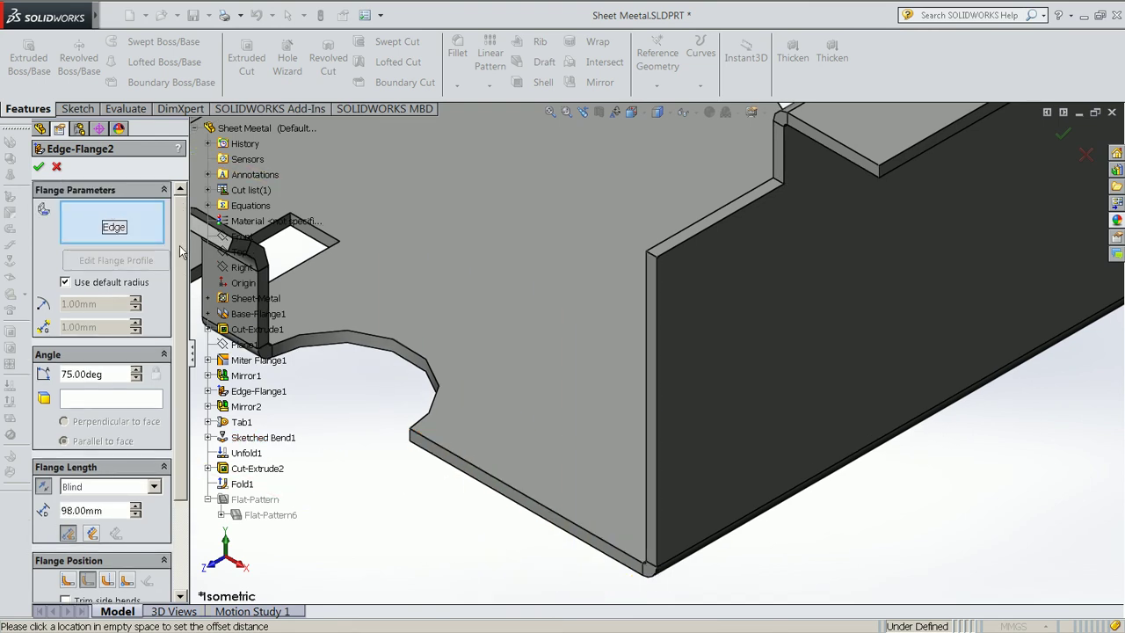
pyautogui.click(591, 538)
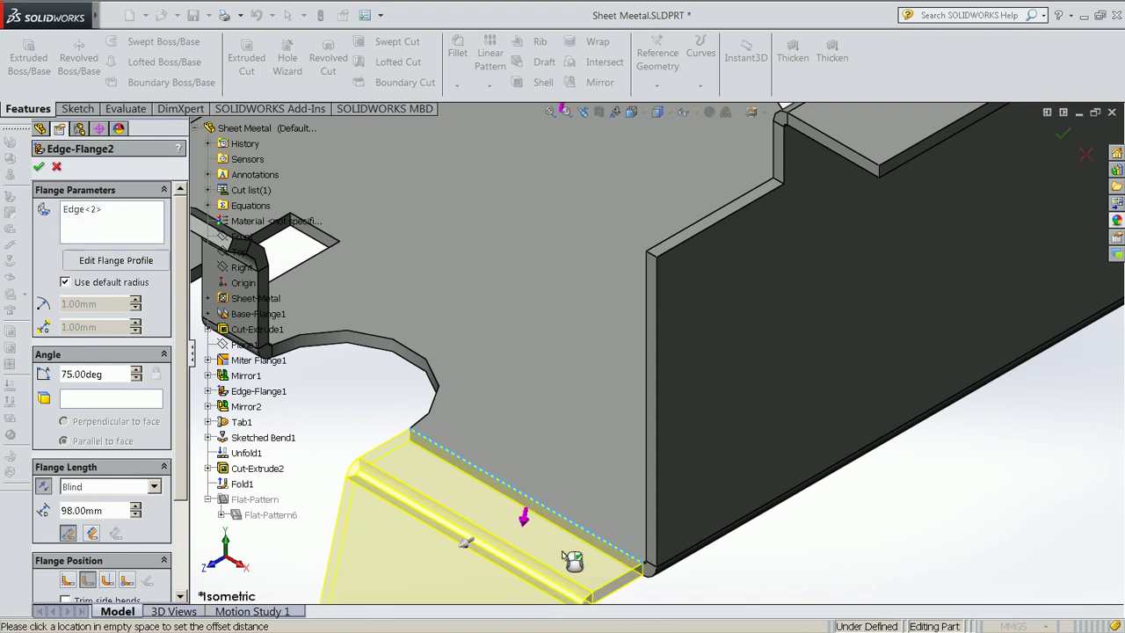
pyautogui.press('z')
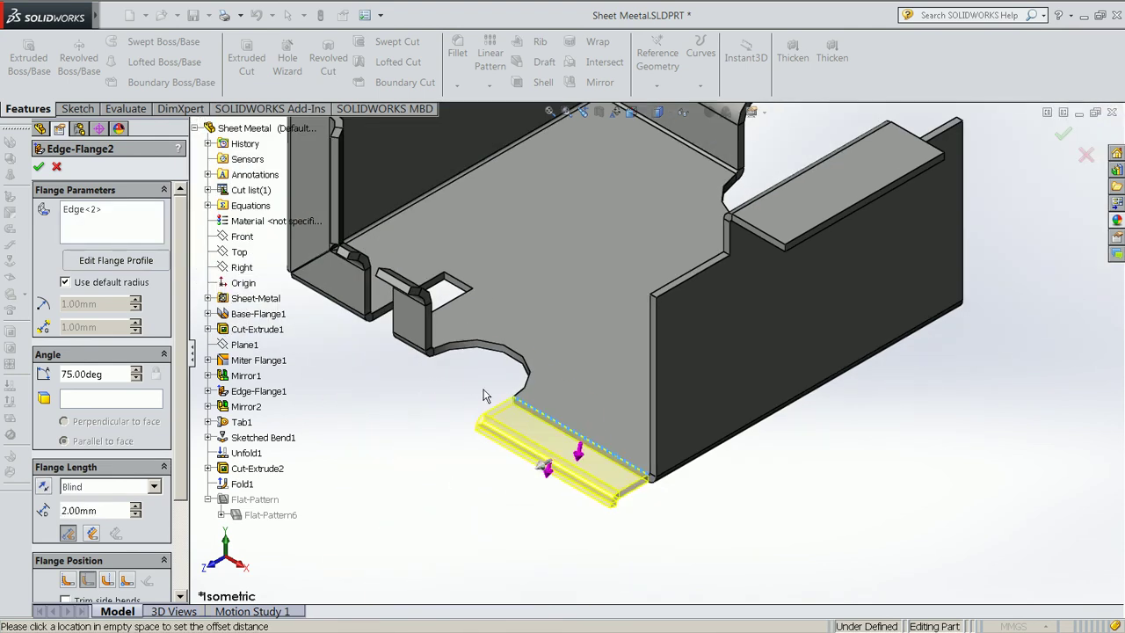
pyautogui.doubleClick(83, 374)
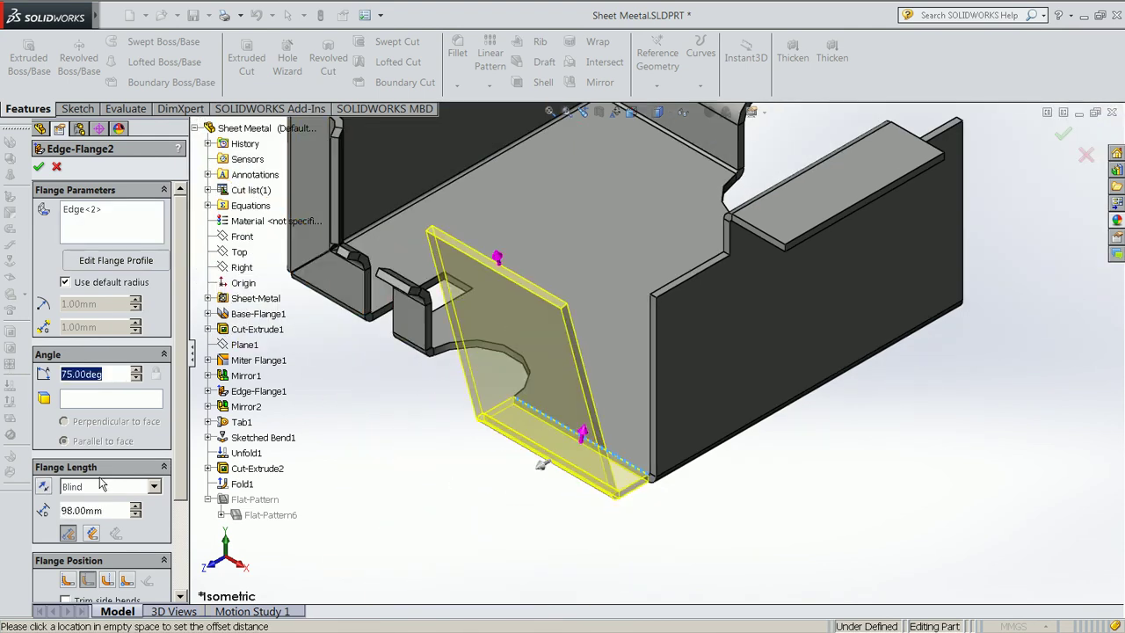
pyautogui.doubleClick(111, 510)
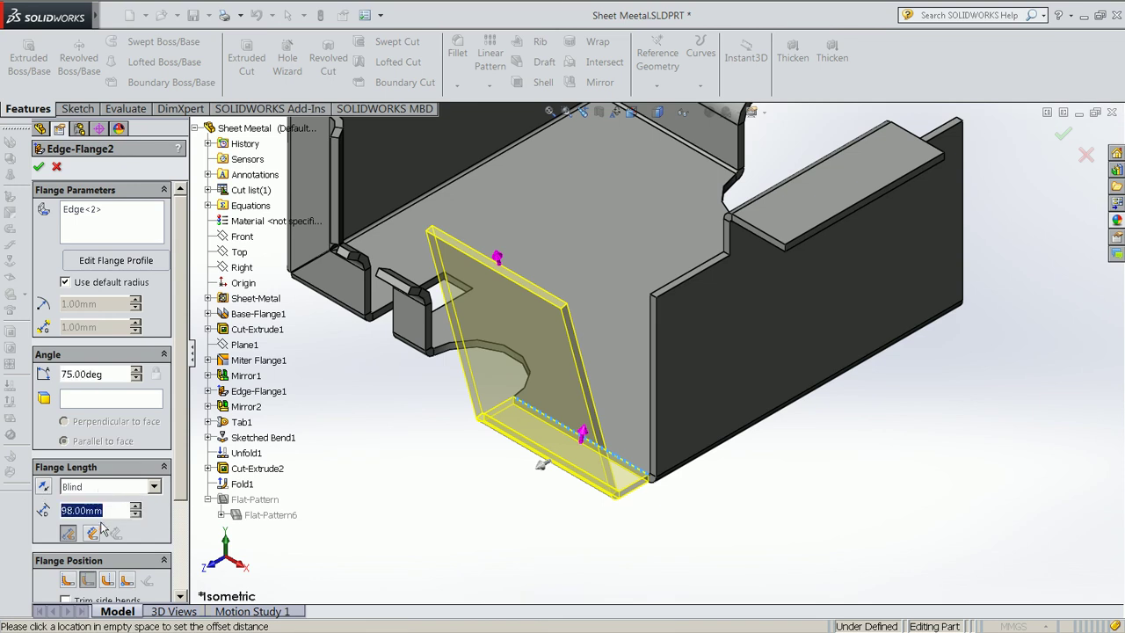
pyautogui.click(24, 18)
pyautogui.click(239, 18)
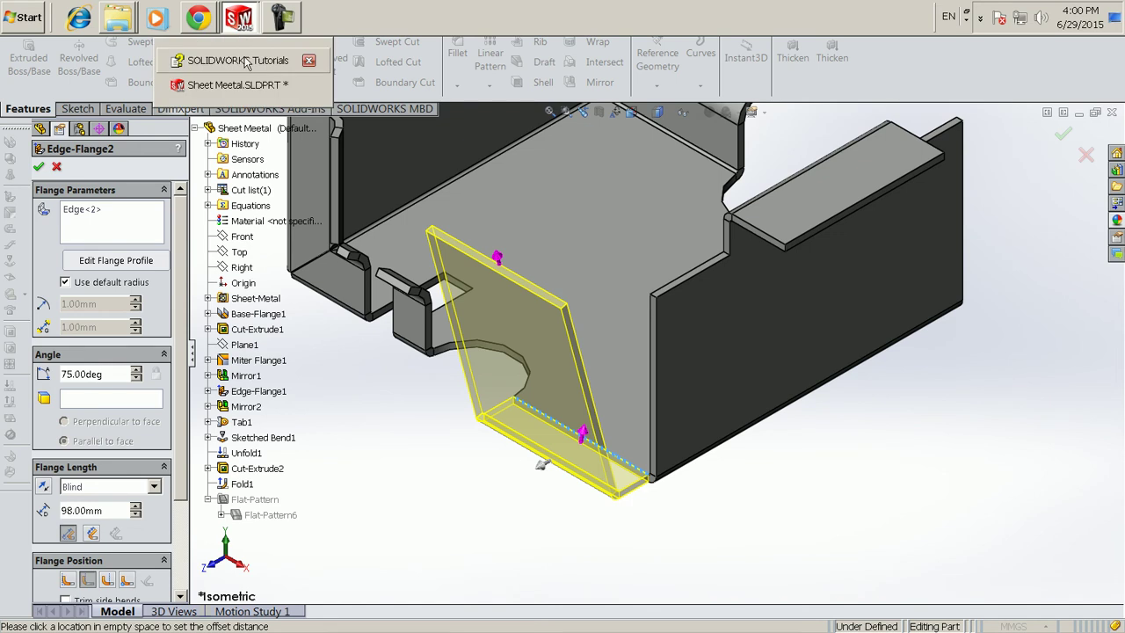
# Bring the tutorial forward and highlight the required flange length of 85
pyautogui.click(299, 50)
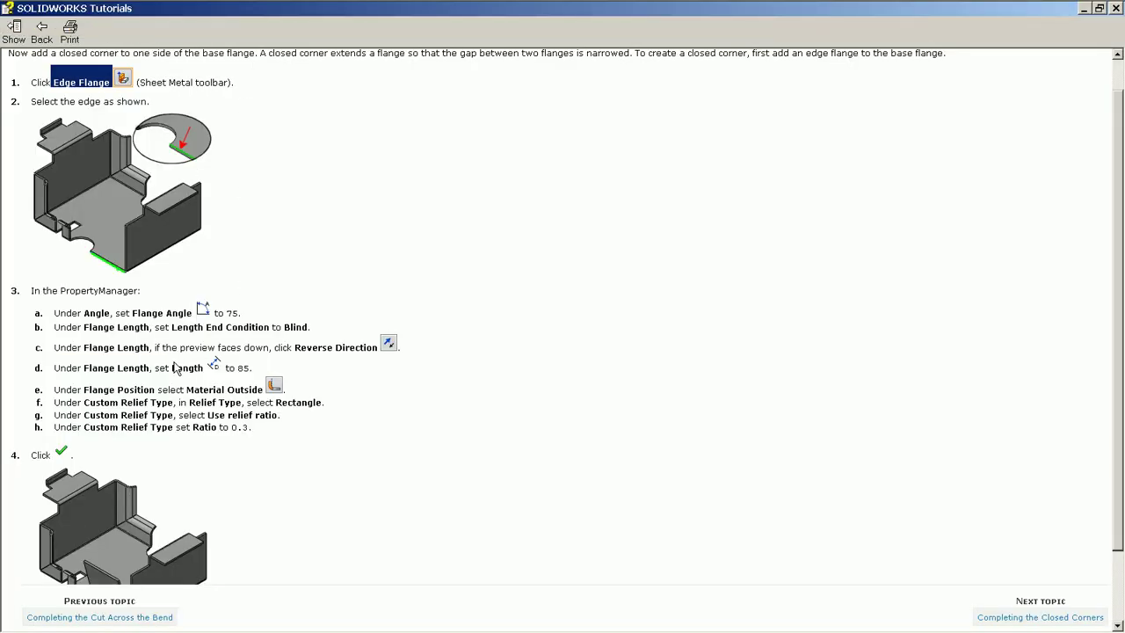
pyautogui.doubleClick(239, 367)
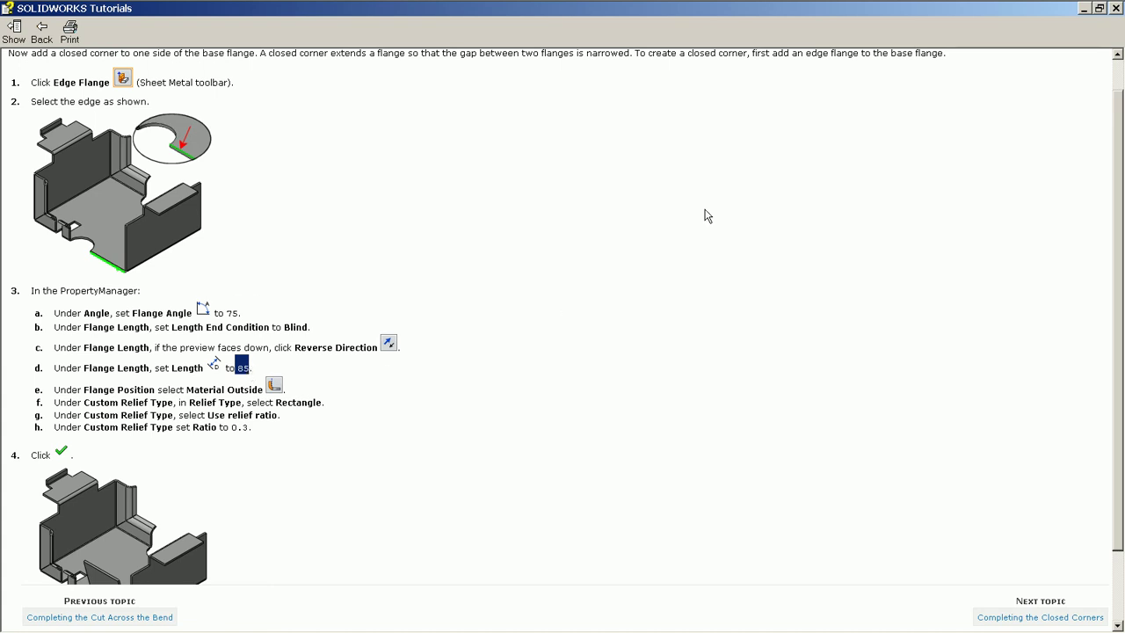
# Set the edge flange length to 85 mm and its position to Material Outside
pyautogui.click(1084, 8)
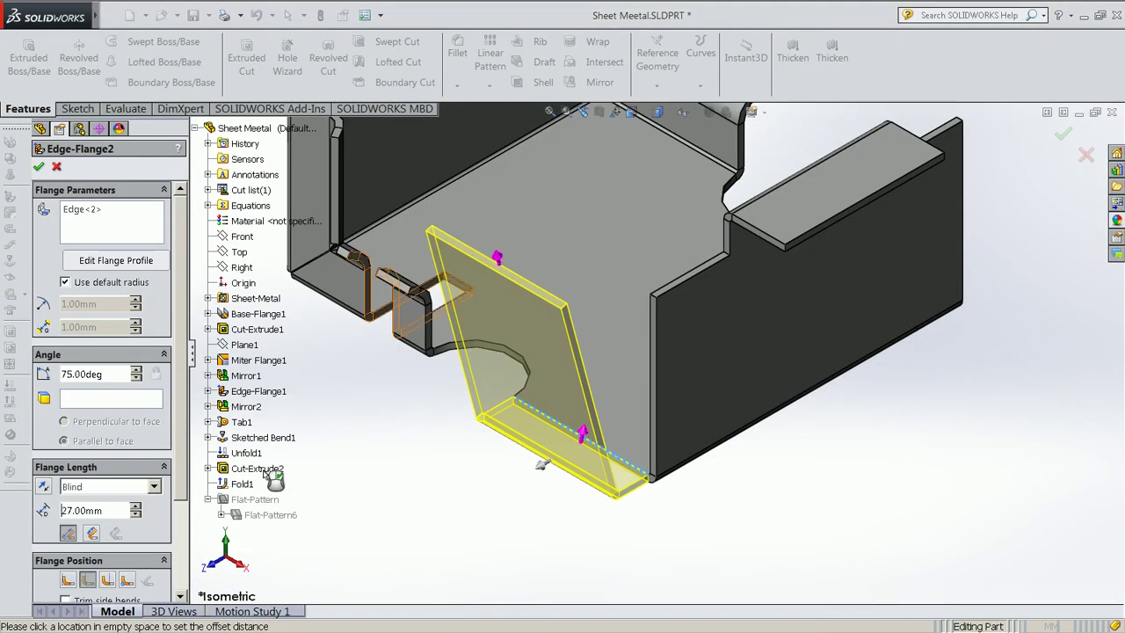
pyautogui.moveTo(124, 506); pyautogui.dragTo(17, 513)
pyautogui.write('85')
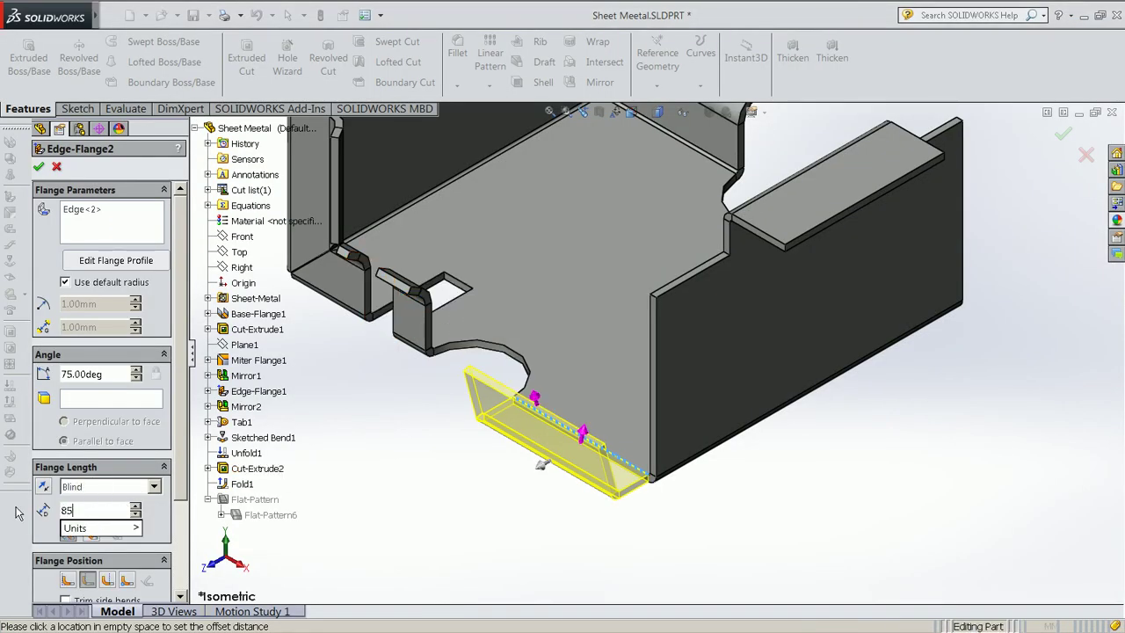
pyautogui.press('Return')
pyautogui.moveTo(180, 466); pyautogui.dragTo(176, 563)
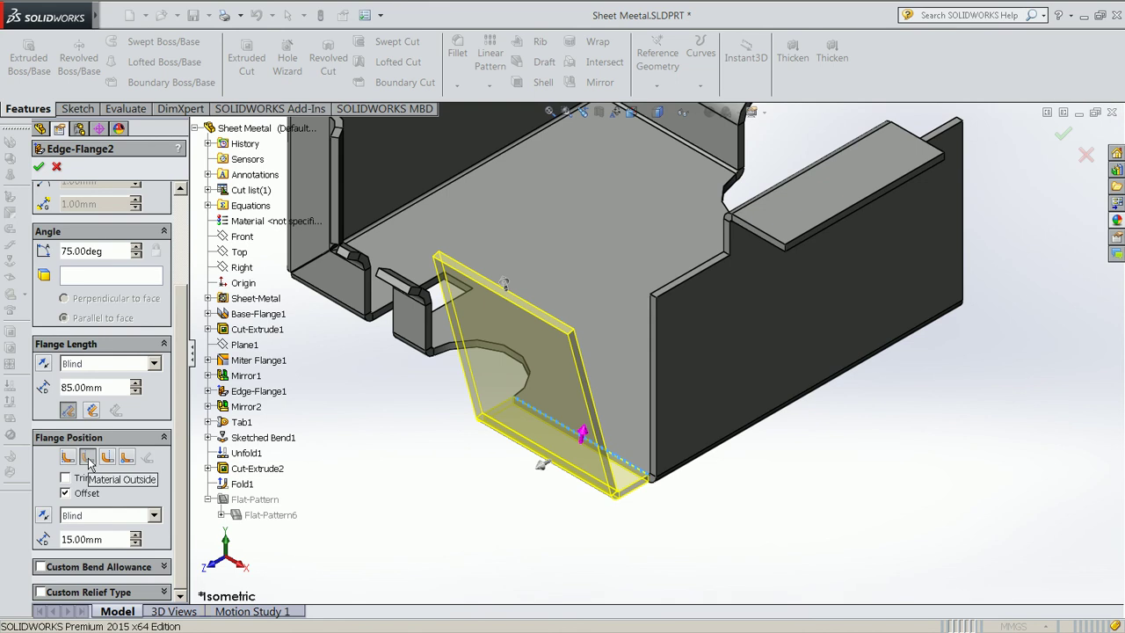
pyautogui.click(88, 462)
pyautogui.doubleClick(109, 538)
pyautogui.press('super')
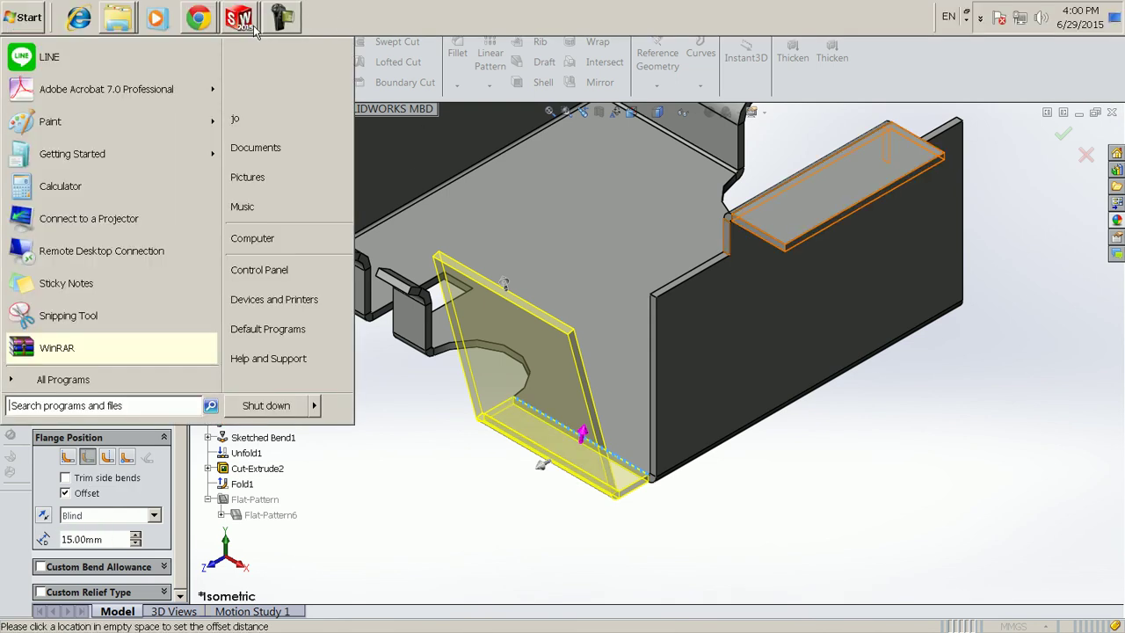
# Review the tutorial's steps 3e–3h on Custom Relief (Rectangle, ratio 0.3), then hide it
pyautogui.click(250, 22)
pyautogui.click(255, 55)
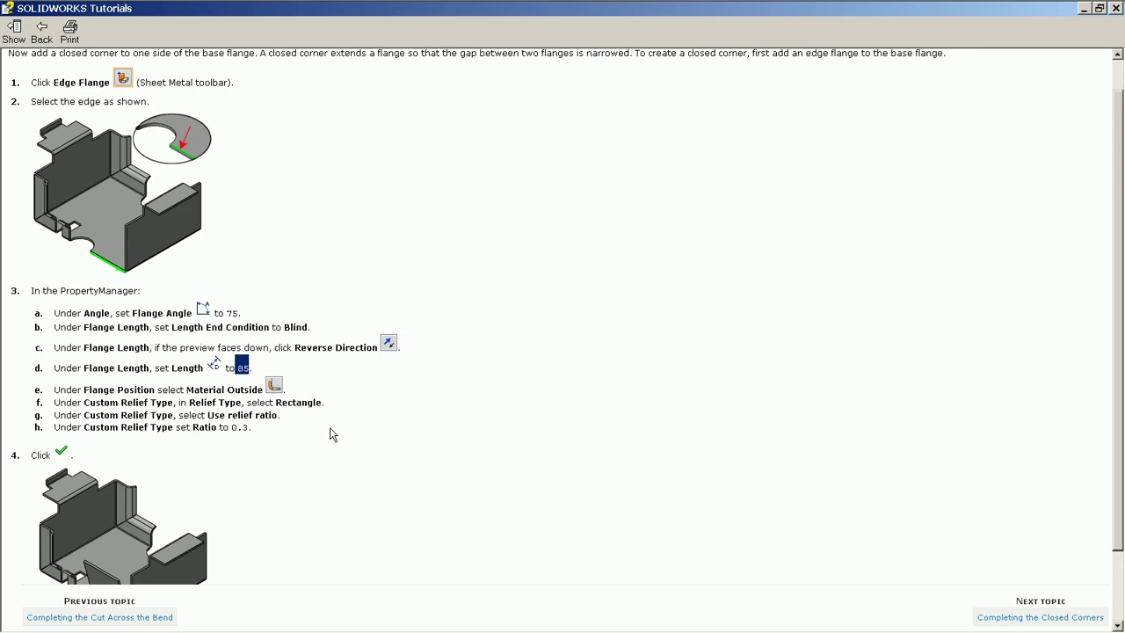
pyautogui.scroll(-2, 330, 428)
pyautogui.scroll(2, 330, 427)
pyautogui.scroll(-2, 330, 427)
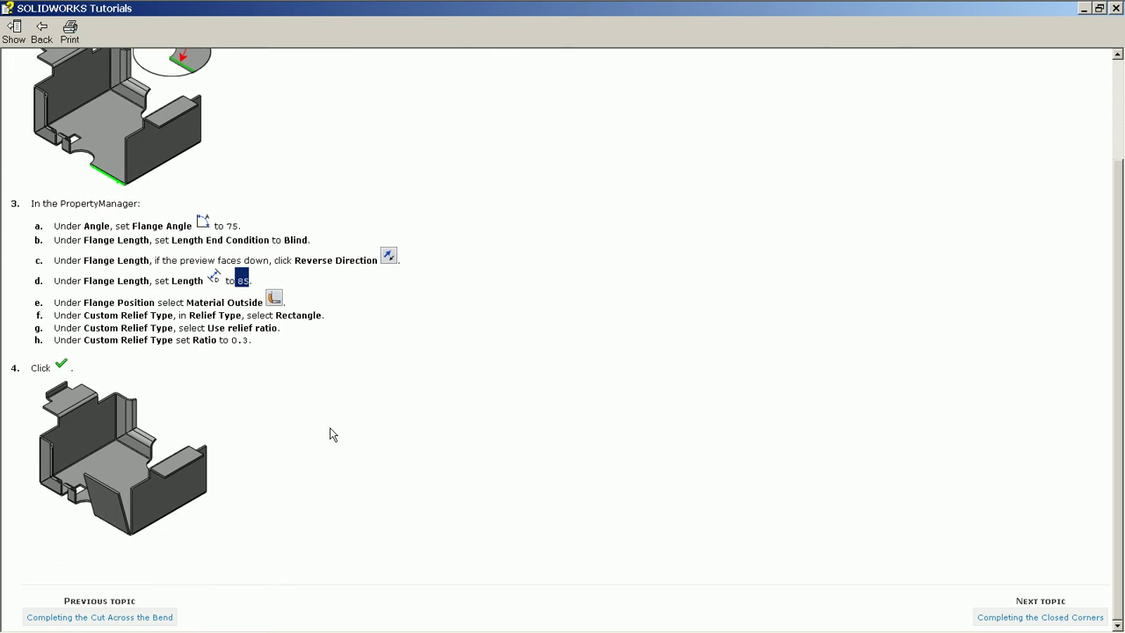
pyautogui.scroll(2, 329, 434)
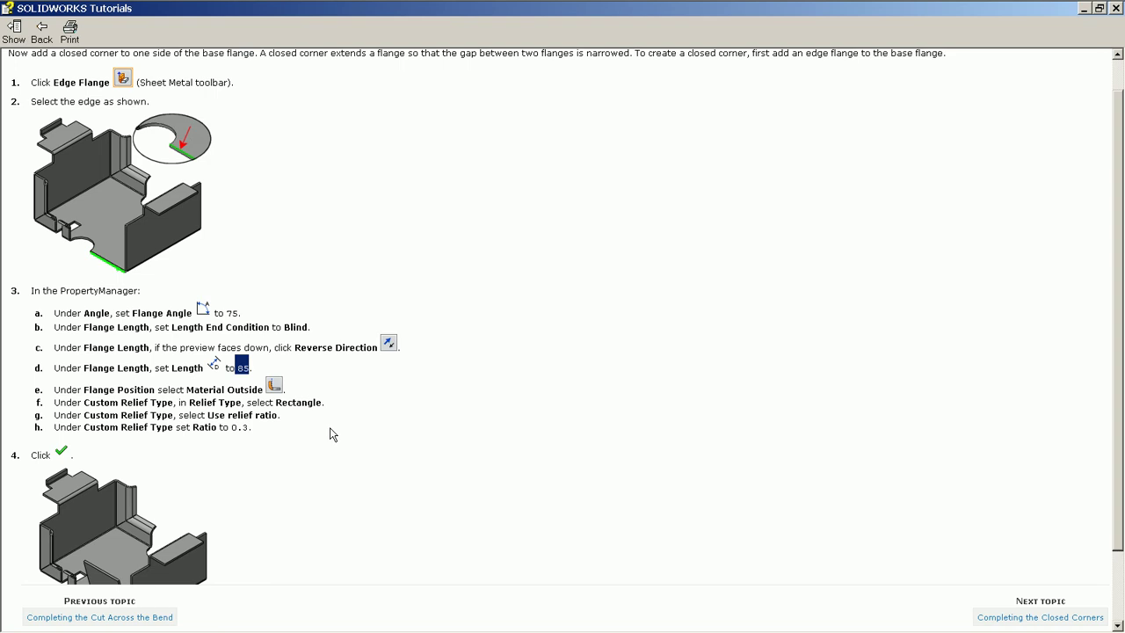
pyautogui.click(329, 427)
pyautogui.scroll(-3, 329, 375)
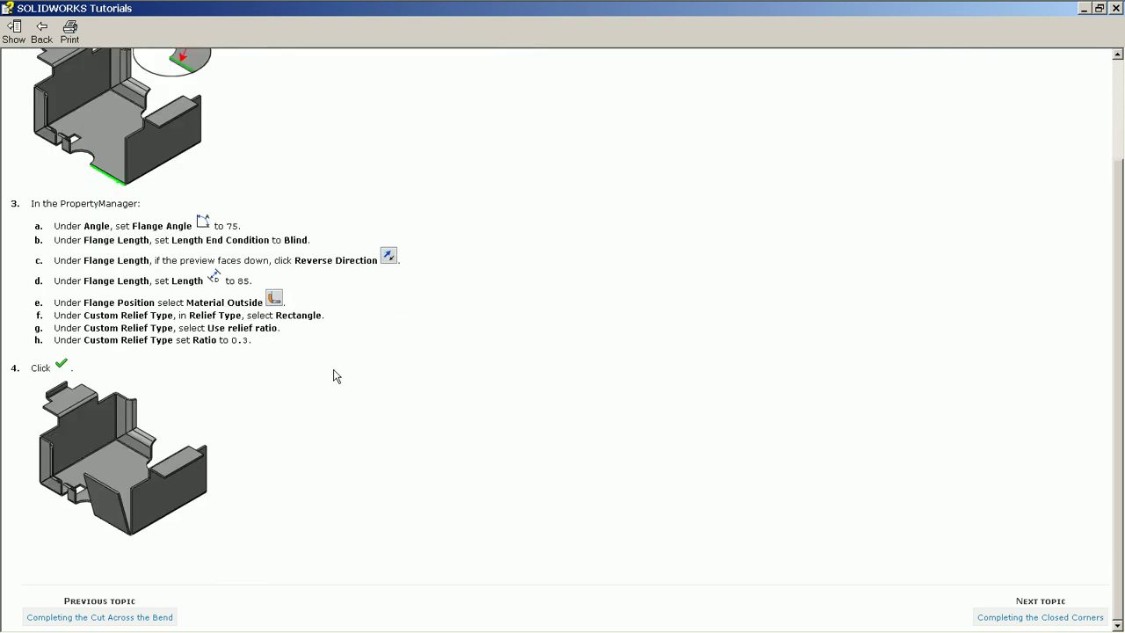
pyautogui.scroll(3, 331, 376)
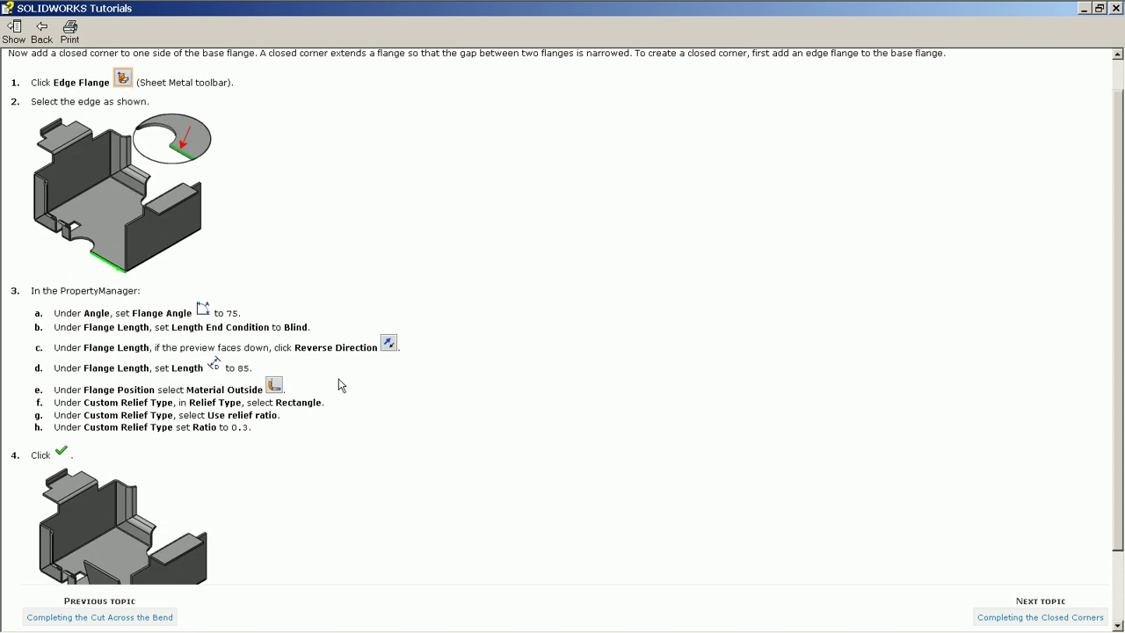
pyautogui.scroll(-1, 290, 379)
pyautogui.scroll(1, 296, 379)
pyautogui.scroll(1, 296, 379)
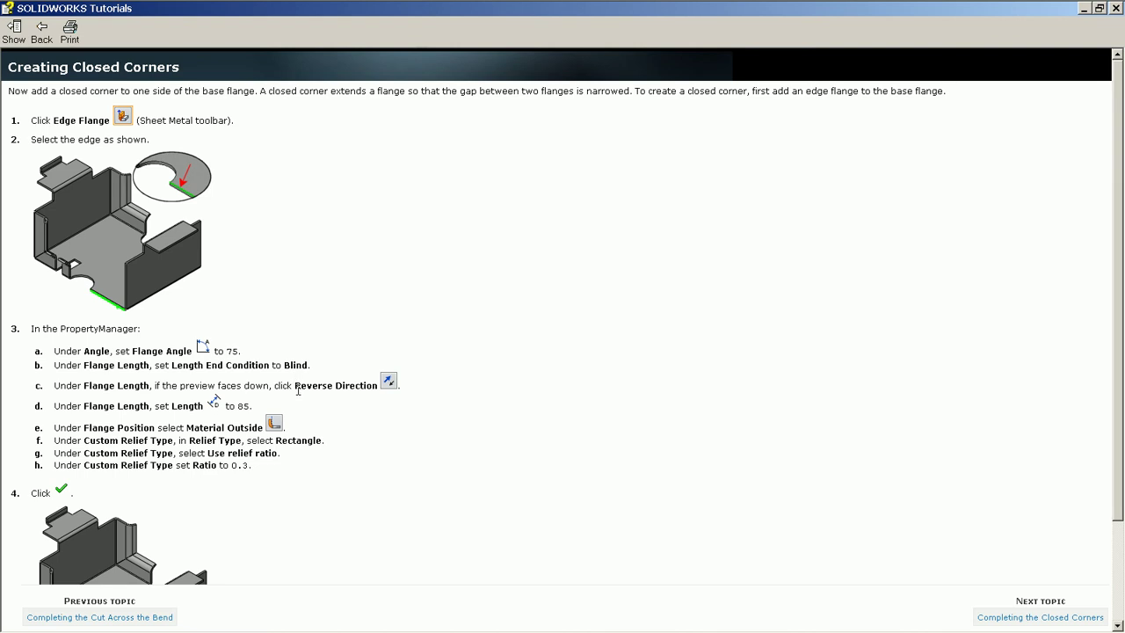
pyautogui.scroll(-3, 298, 390)
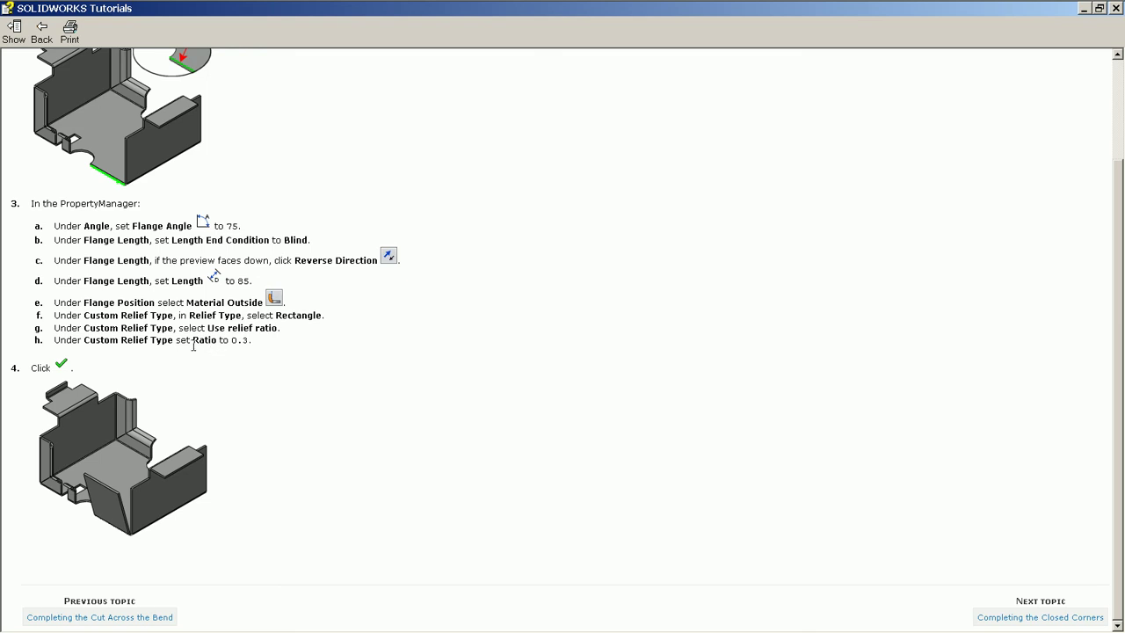
pyautogui.click(102, 343)
pyautogui.click(1083, 8)
# Turn off the offset, use a custom Rectangle relief with ratio 0.3, and save the part
pyautogui.click(85, 498)
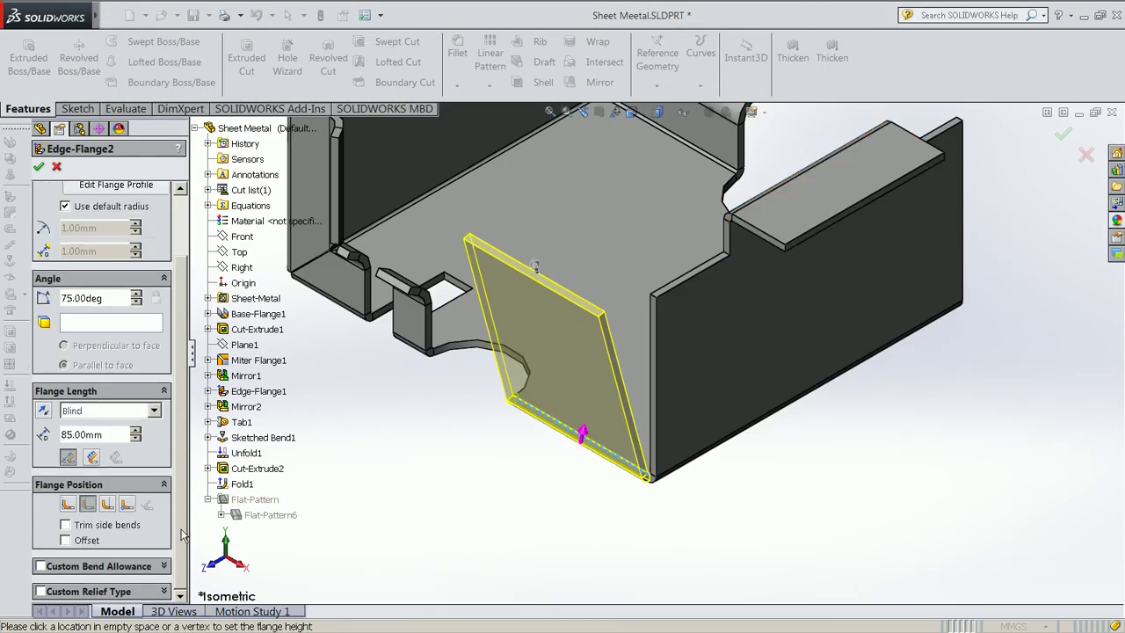
pyautogui.click(41, 592)
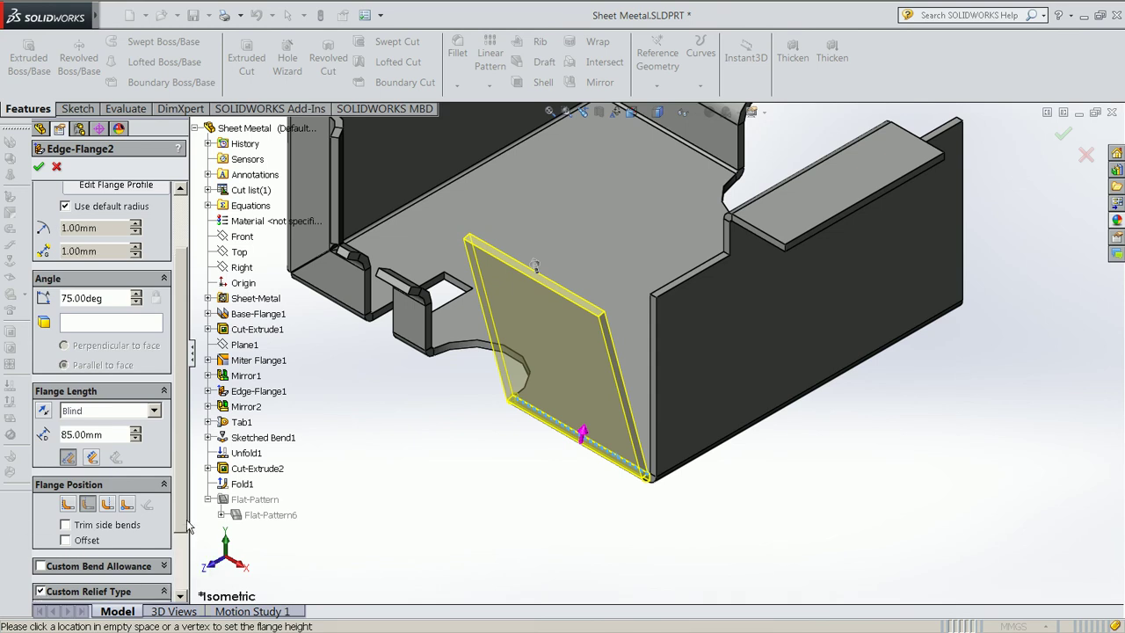
pyautogui.scroll(-2, 179, 569)
pyautogui.scroll(-1, 179, 572)
pyautogui.moveTo(99, 584); pyautogui.dragTo(54, 593)
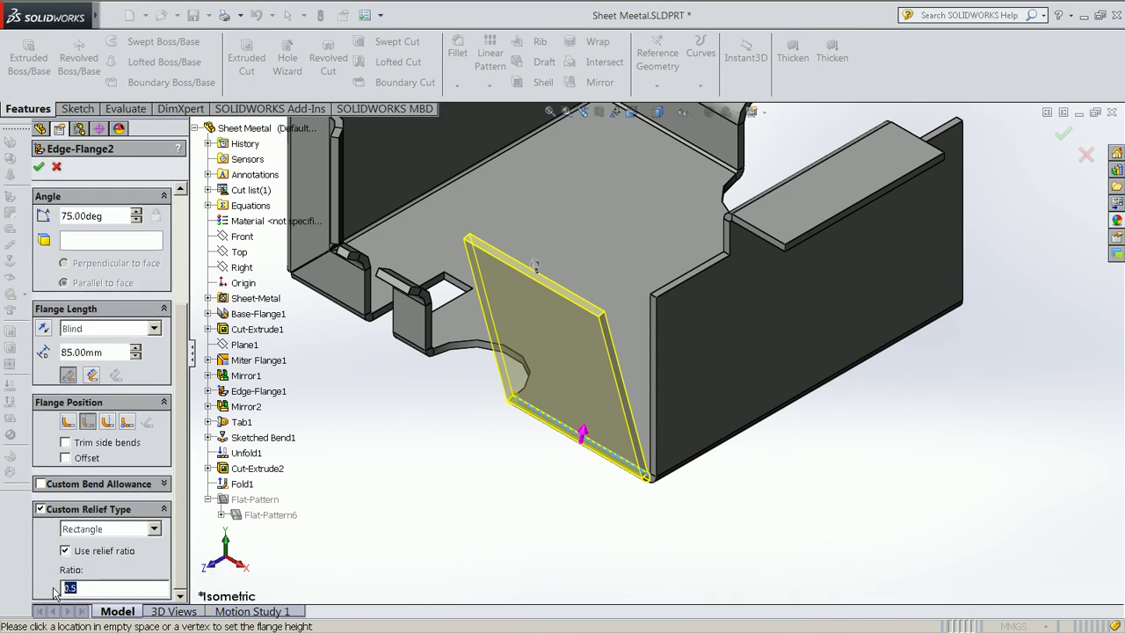
pyautogui.write('0.3')
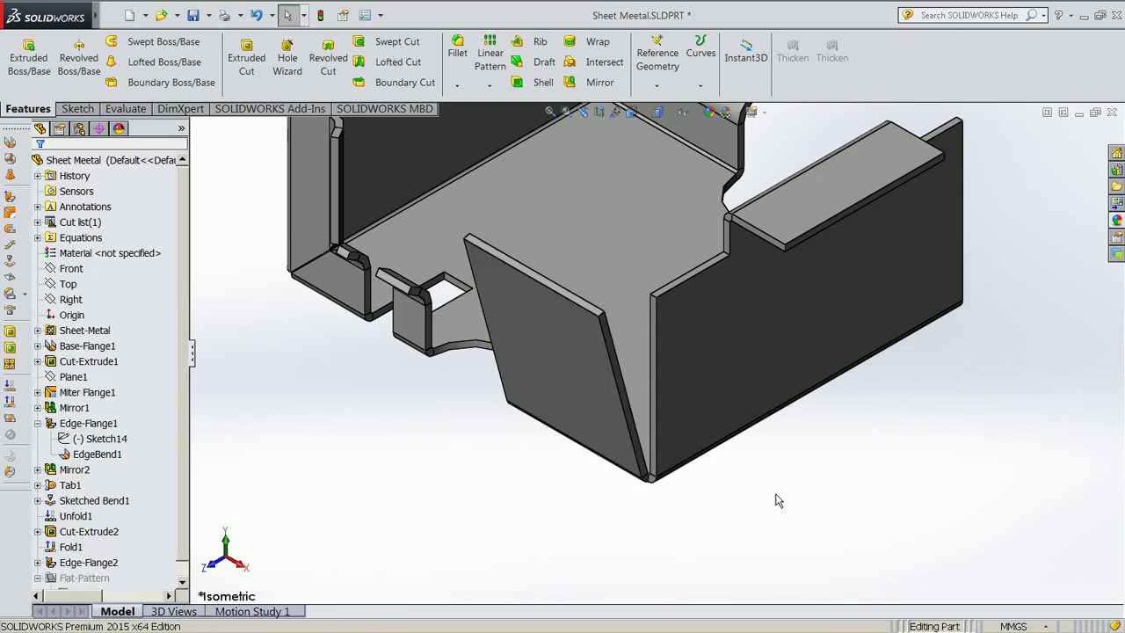
pyautogui.moveTo(776, 452)
pyautogui.mouseDown(button='middle')
pyautogui.moveTo(732, 540)
pyautogui.moveTo(778, 428)
pyautogui.mouseUp(button='middle')
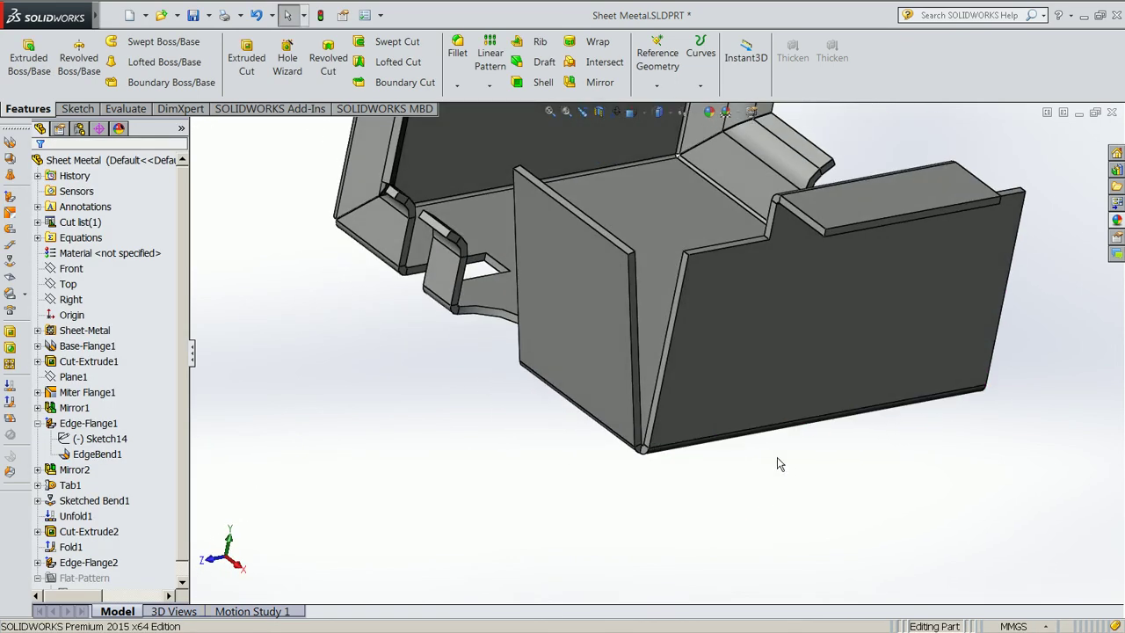
pyautogui.hotkey('ctrl', '7')
pyautogui.hotkey('ctrl', 's')
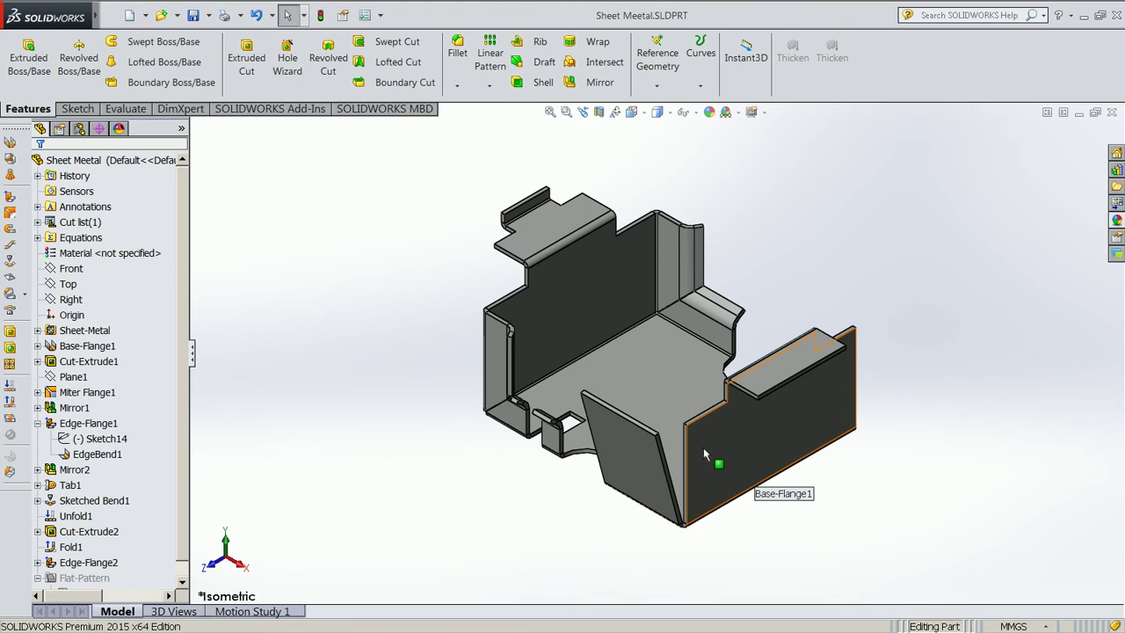
pyautogui.scroll(-2, 691, 460)
# Look up the Closed Corner step in the tutorial's Completing the Closed Corners topic
pyautogui.press('super')
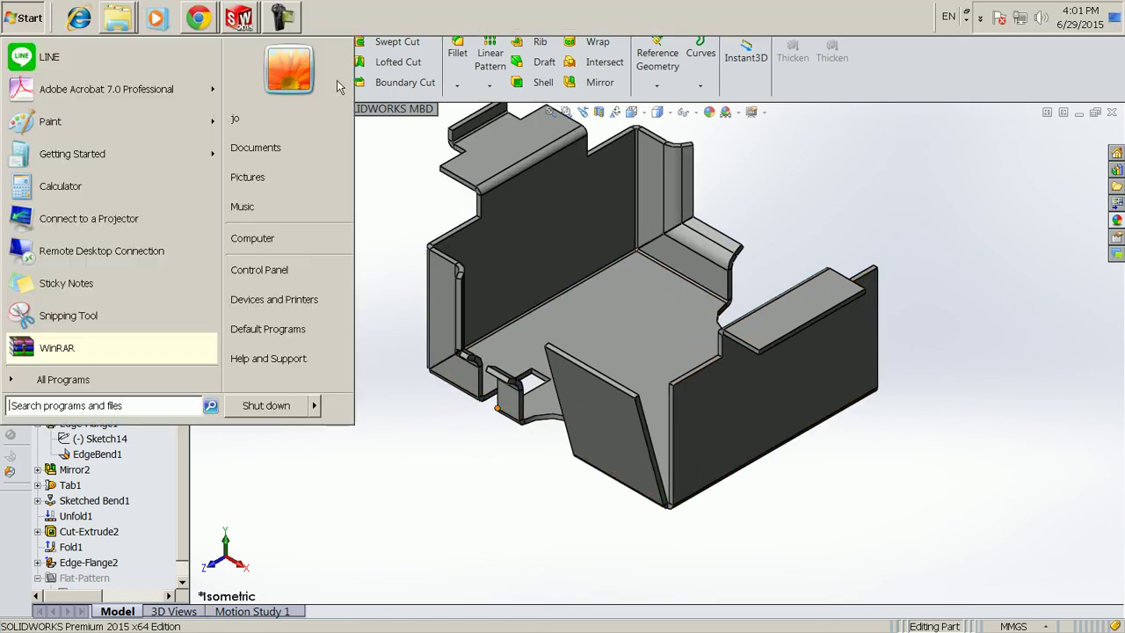
pyautogui.click(253, 18)
pyautogui.click(237, 60)
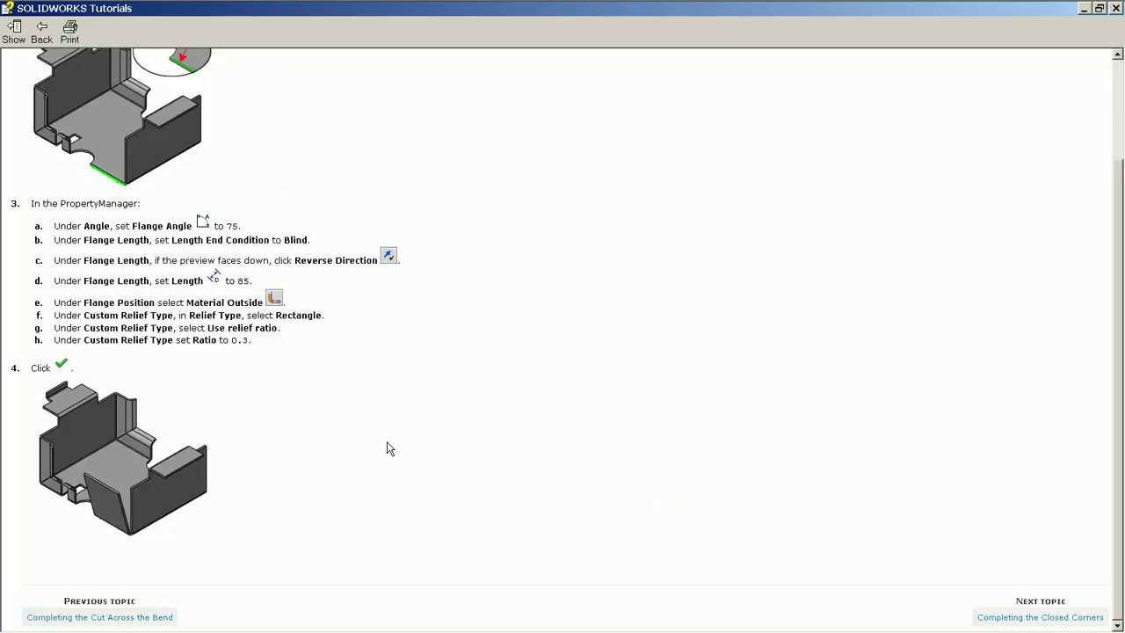
pyautogui.click(984, 617)
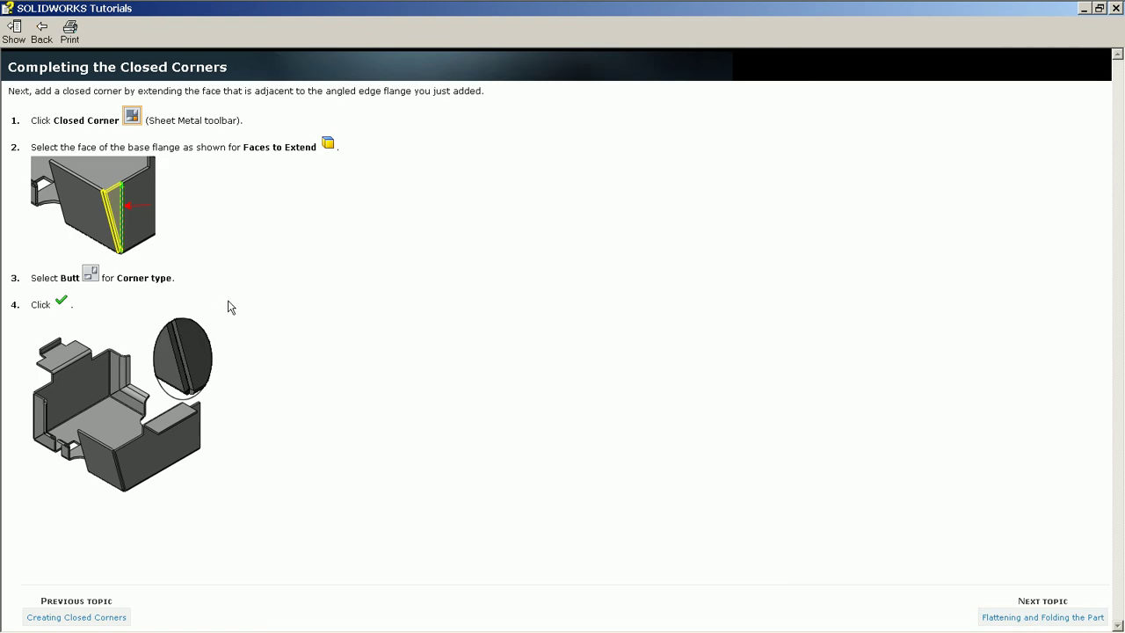
pyautogui.moveTo(52, 119); pyautogui.dragTo(110, 120)
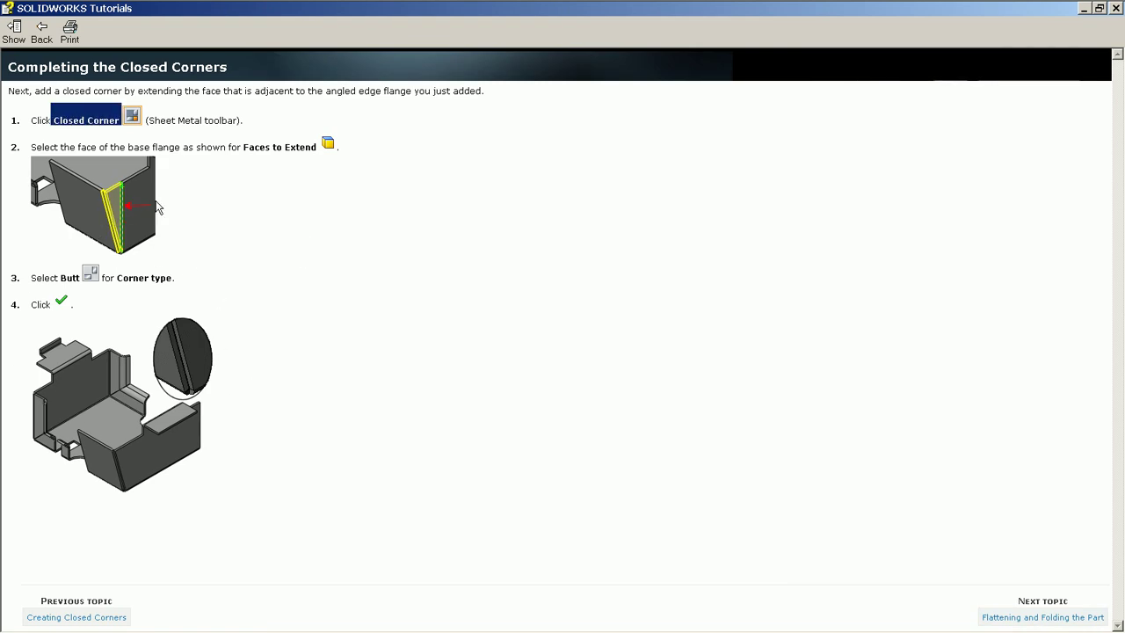
pyautogui.click(1084, 8)
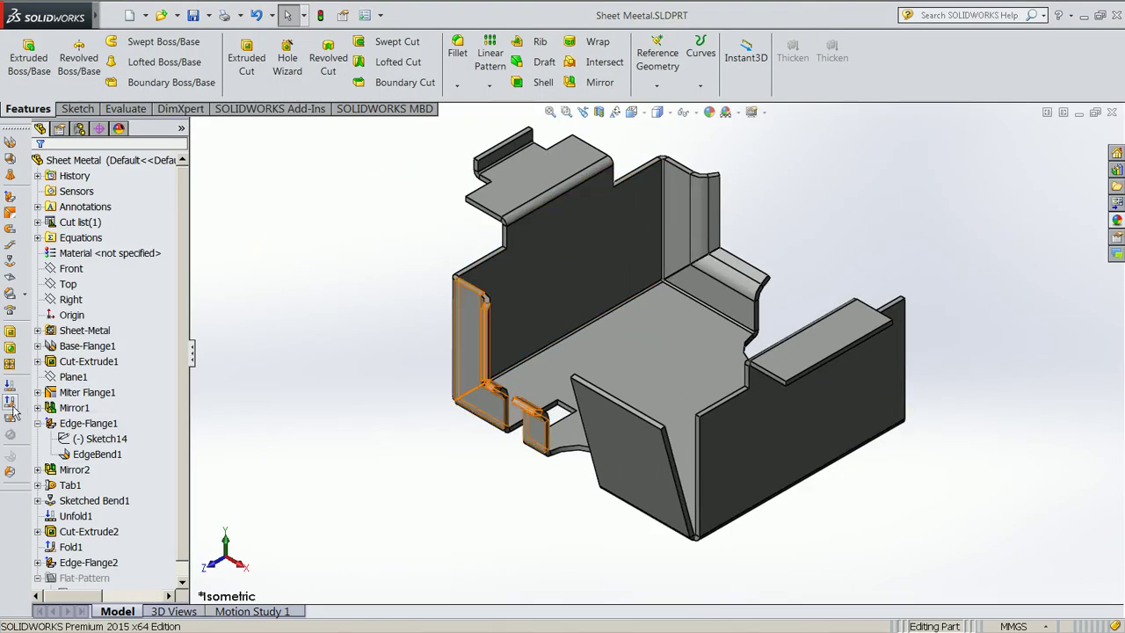
# Add a butt-type Closed Corner that extends the base flange face beside the angled flange
pyautogui.click(25, 296)
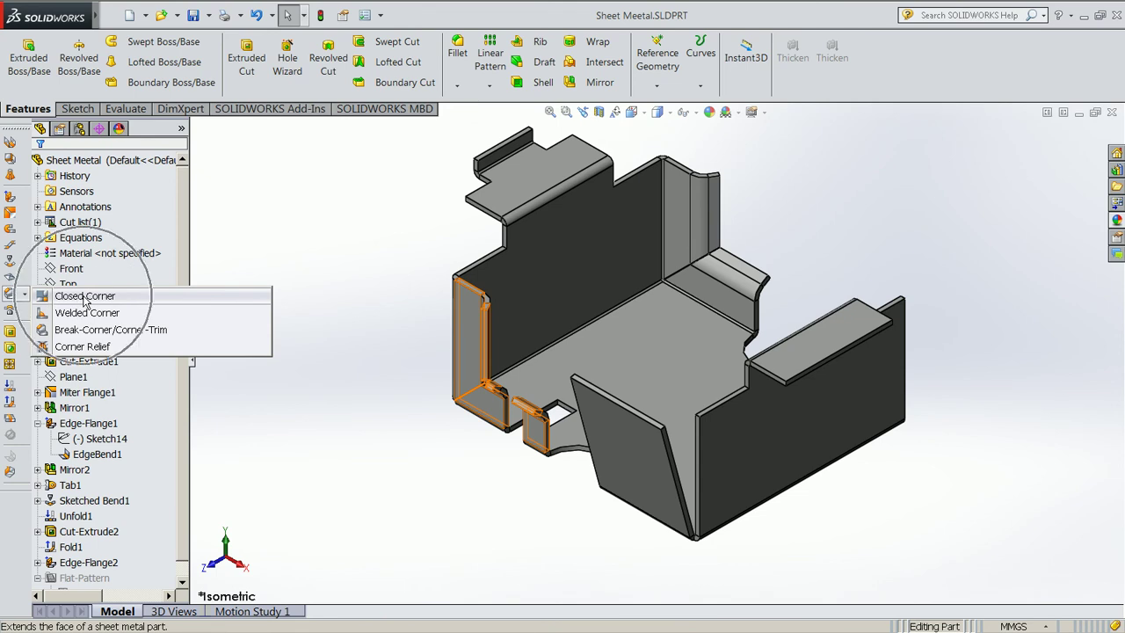
pyautogui.click(85, 299)
pyautogui.scroll(-2, 694, 452)
pyautogui.scroll(-3, 692, 446)
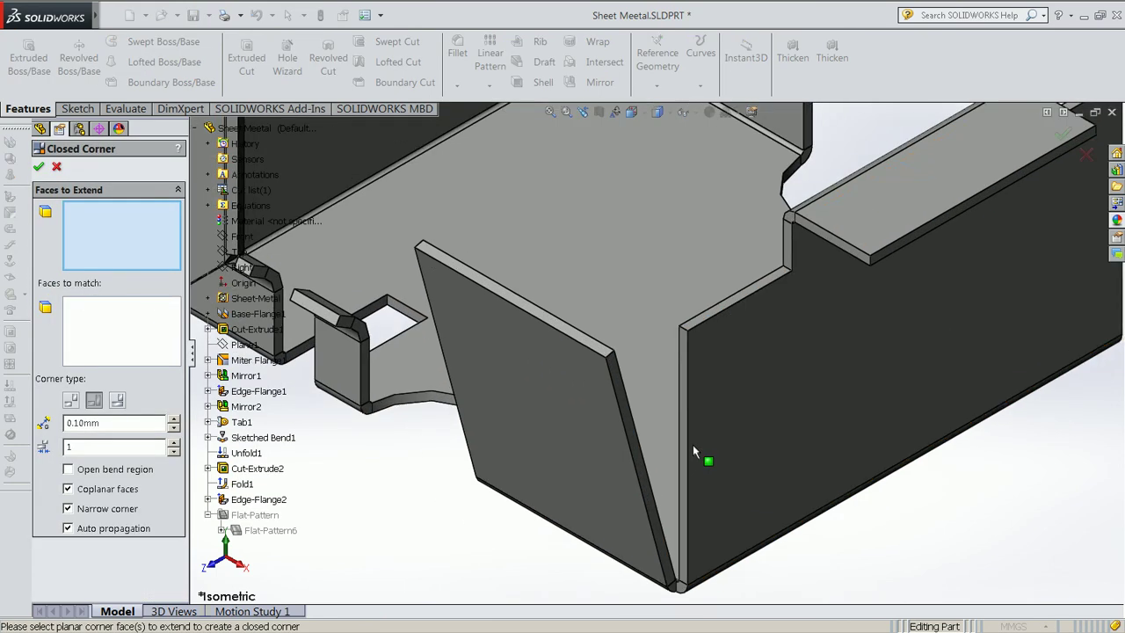
pyautogui.scroll(-1, 693, 446)
pyautogui.click(679, 435)
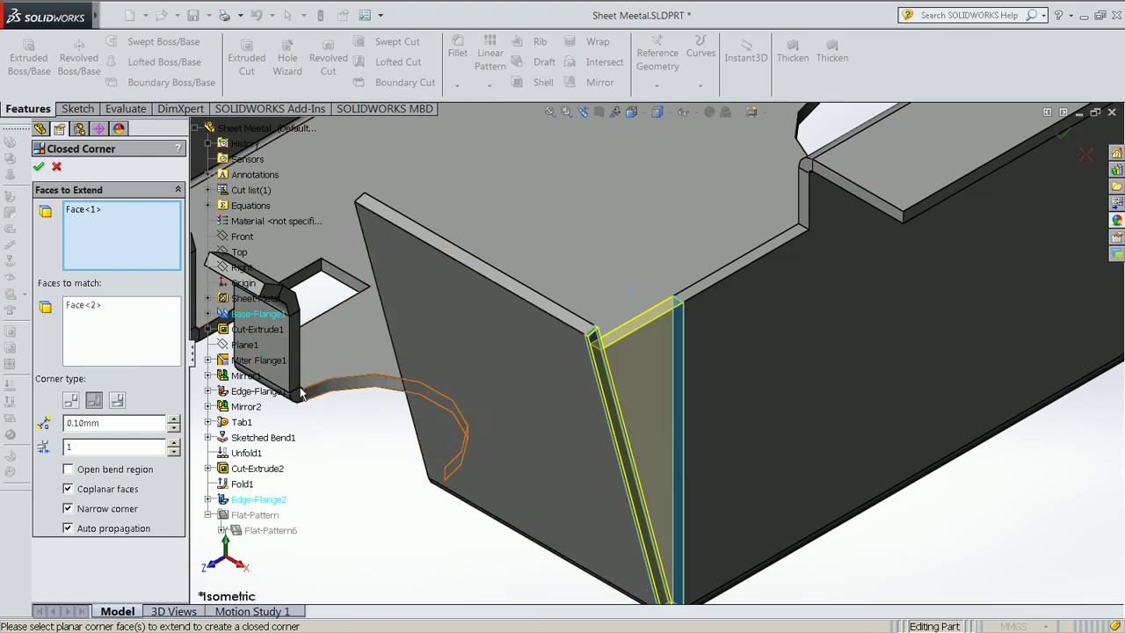
pyautogui.press('f')
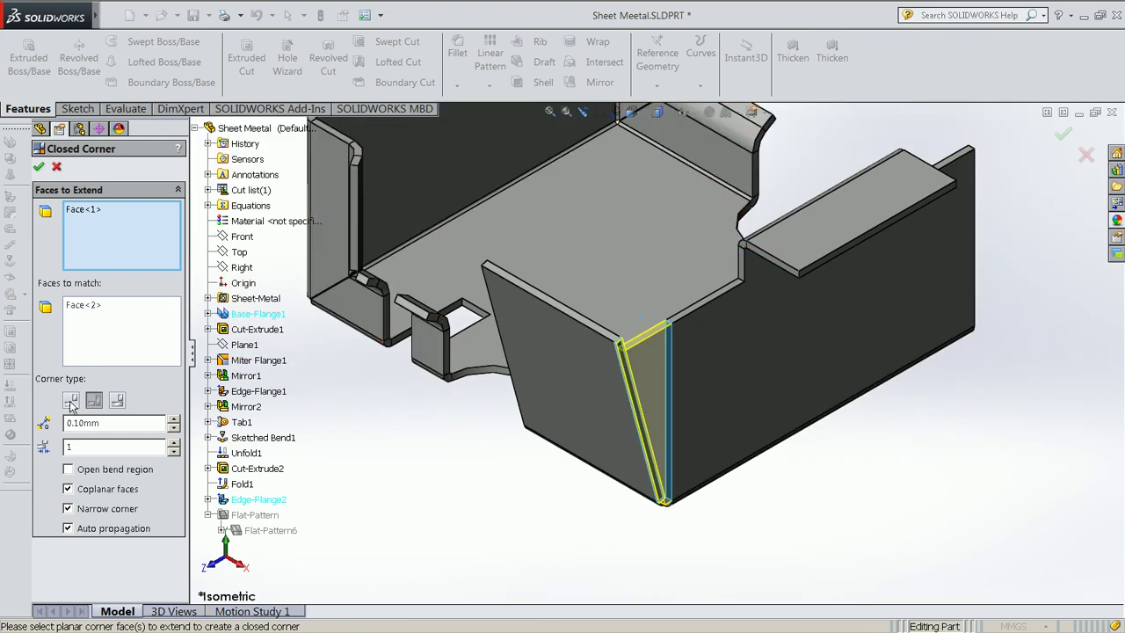
pyautogui.click(71, 401)
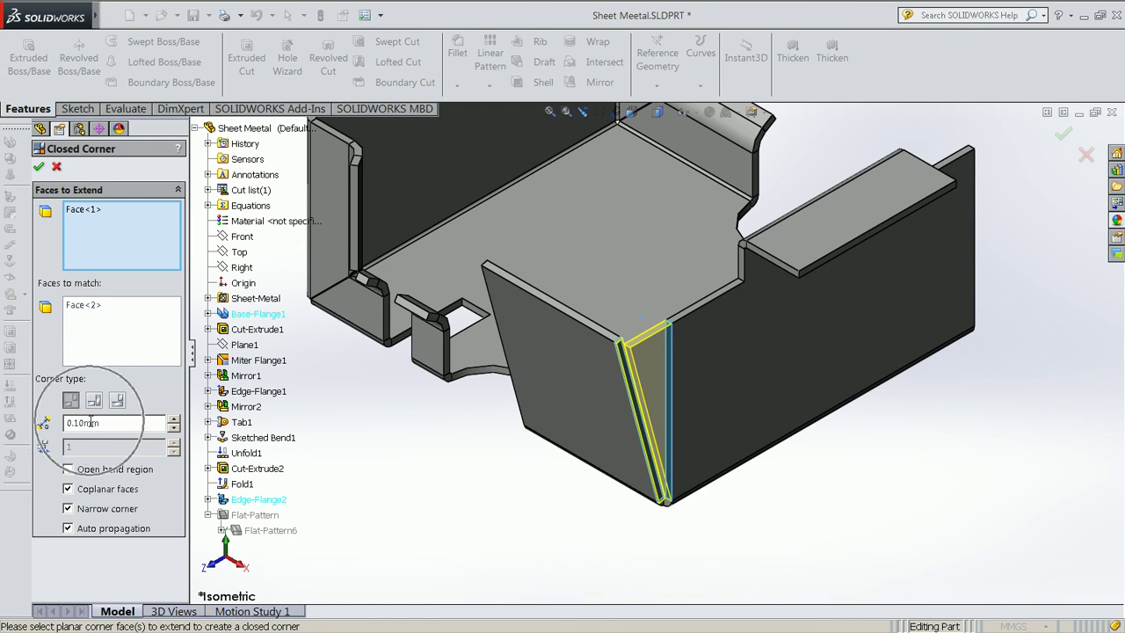
pyautogui.click(39, 166)
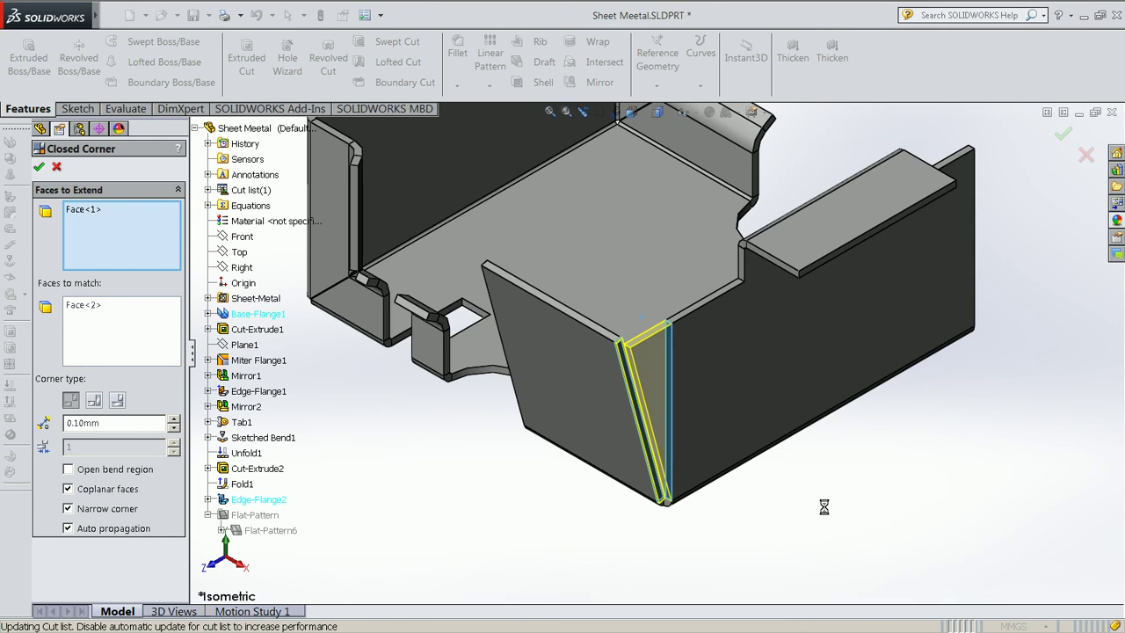
pyautogui.moveTo(842, 489); pyautogui.dragTo(898, 494, button='middle')
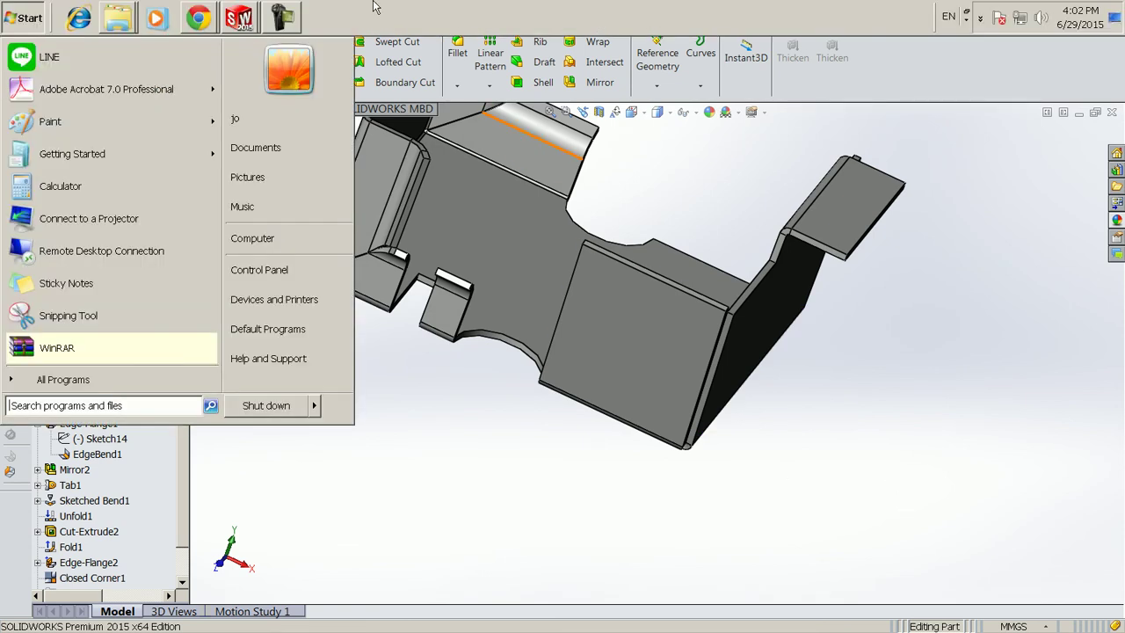
# Read the Flatten step in the tutorial's Flattening and Folding the Part topic
pyautogui.click(360, 63)
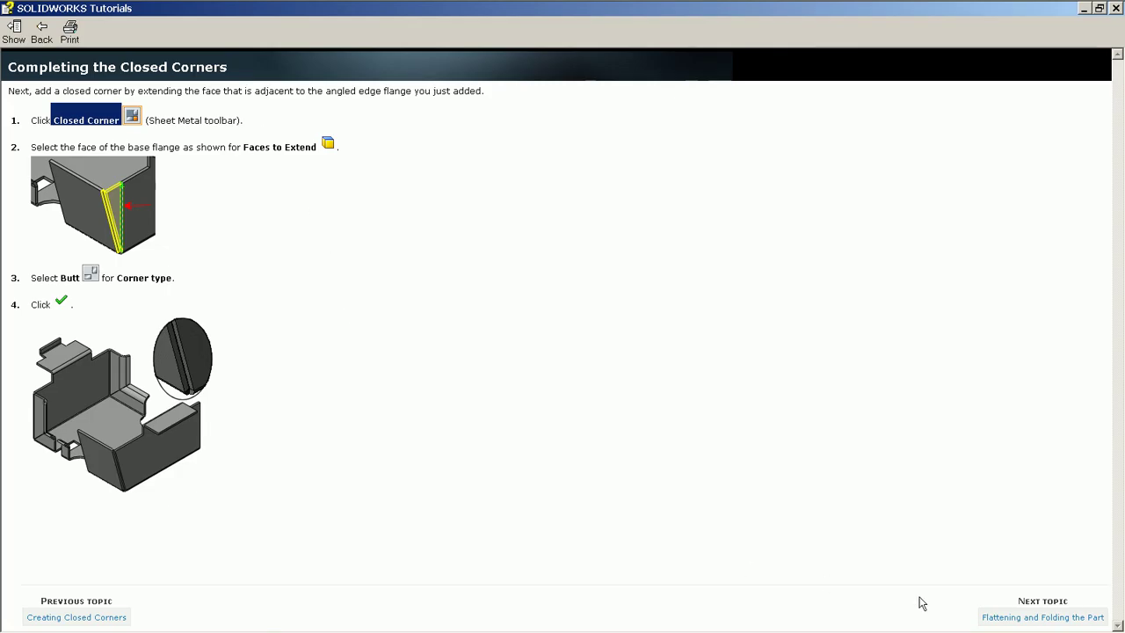
pyautogui.click(1027, 616)
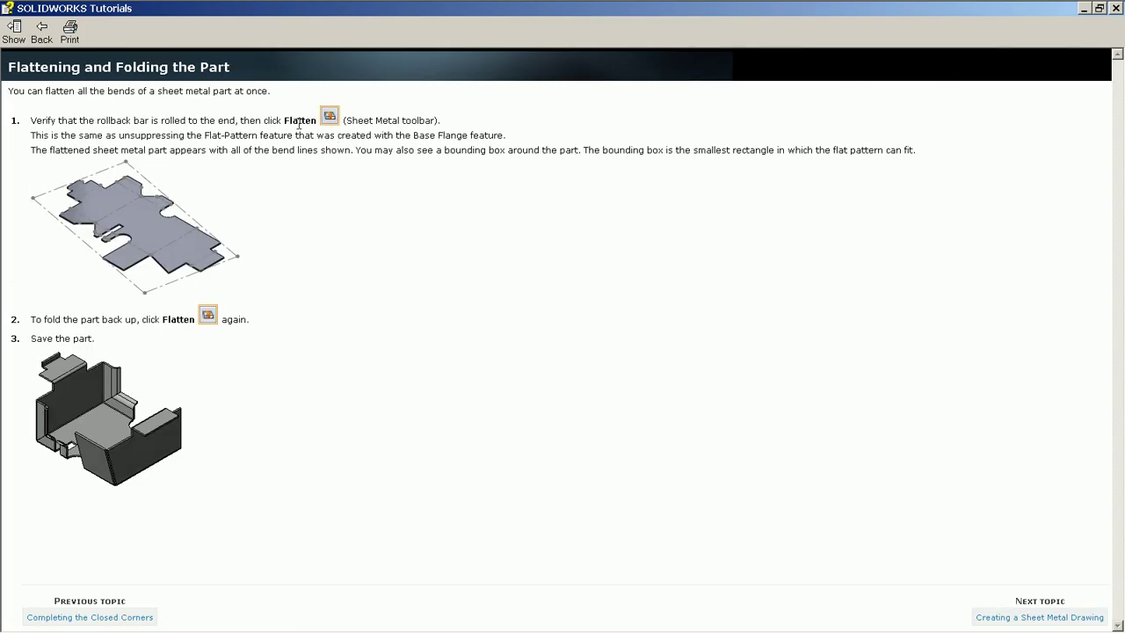
pyautogui.moveTo(282, 119); pyautogui.dragTo(313, 115)
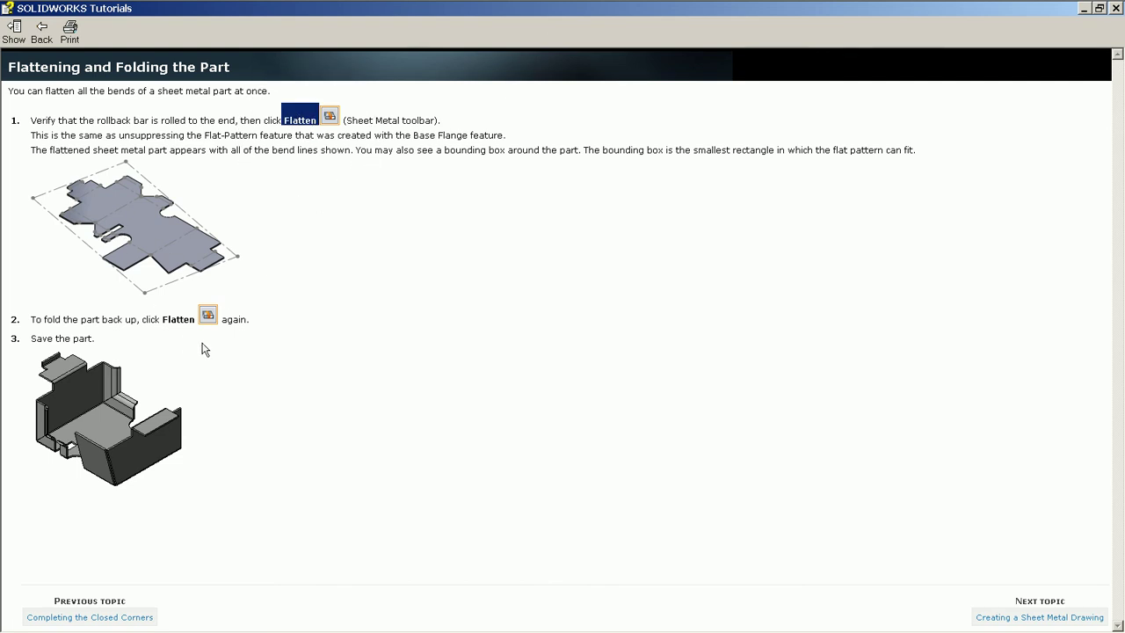
pyautogui.click(1084, 8)
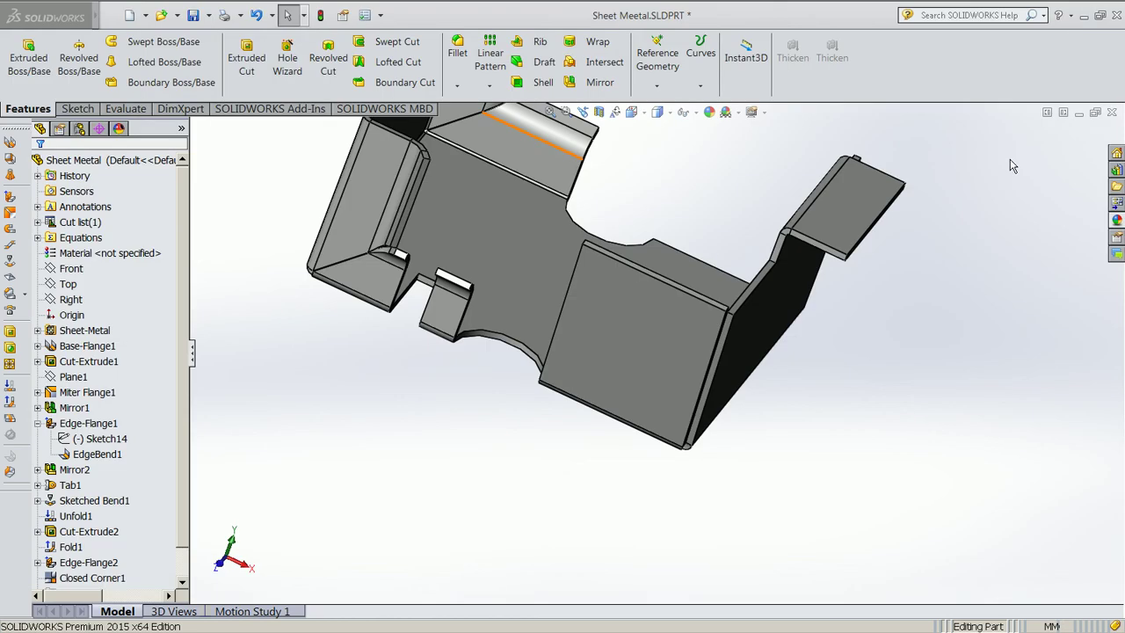
# Return to isometric view, save the part and flatten the tray into its flat pattern
pyautogui.hotkey('ctrl', '7')
pyautogui.hotkey('ctrl', 's')
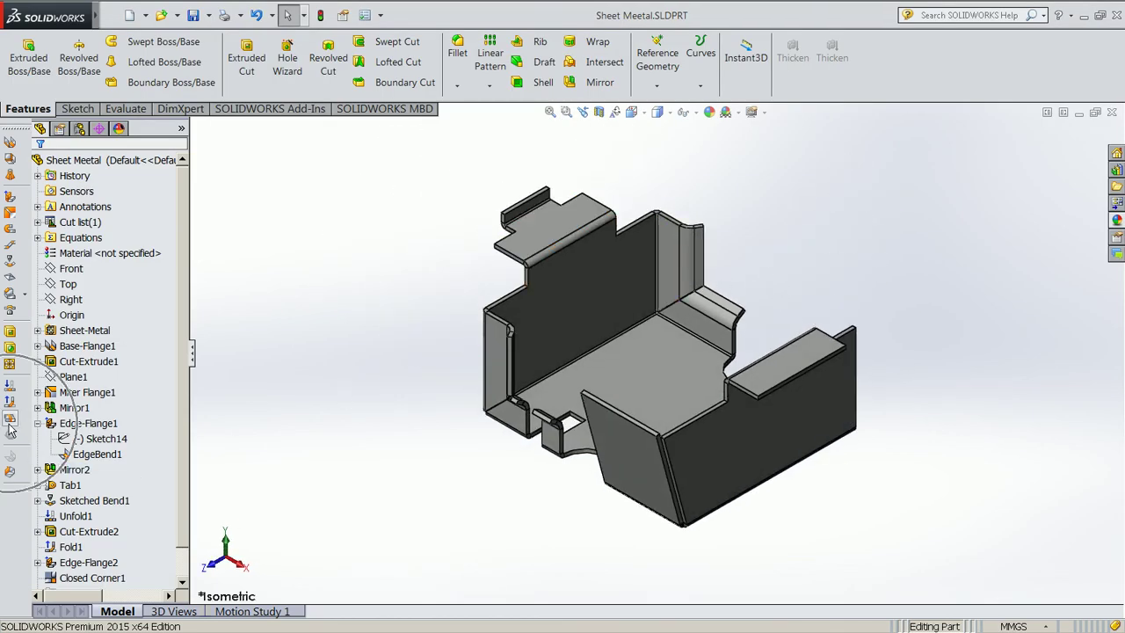
pyautogui.click(9, 420)
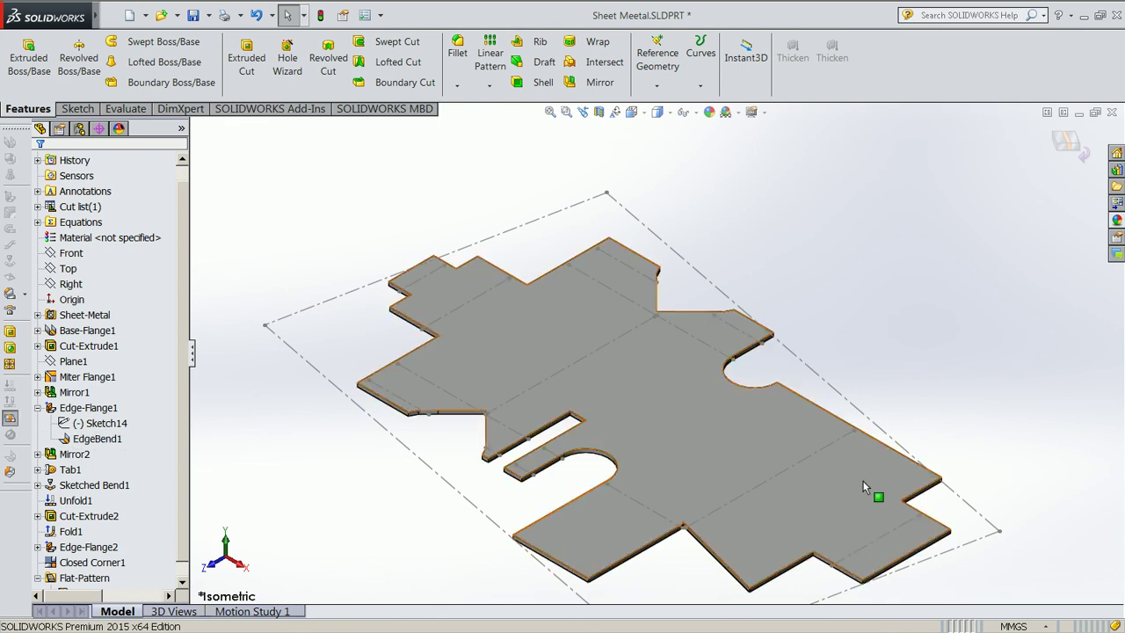
pyautogui.press('f')
pyautogui.press('z')
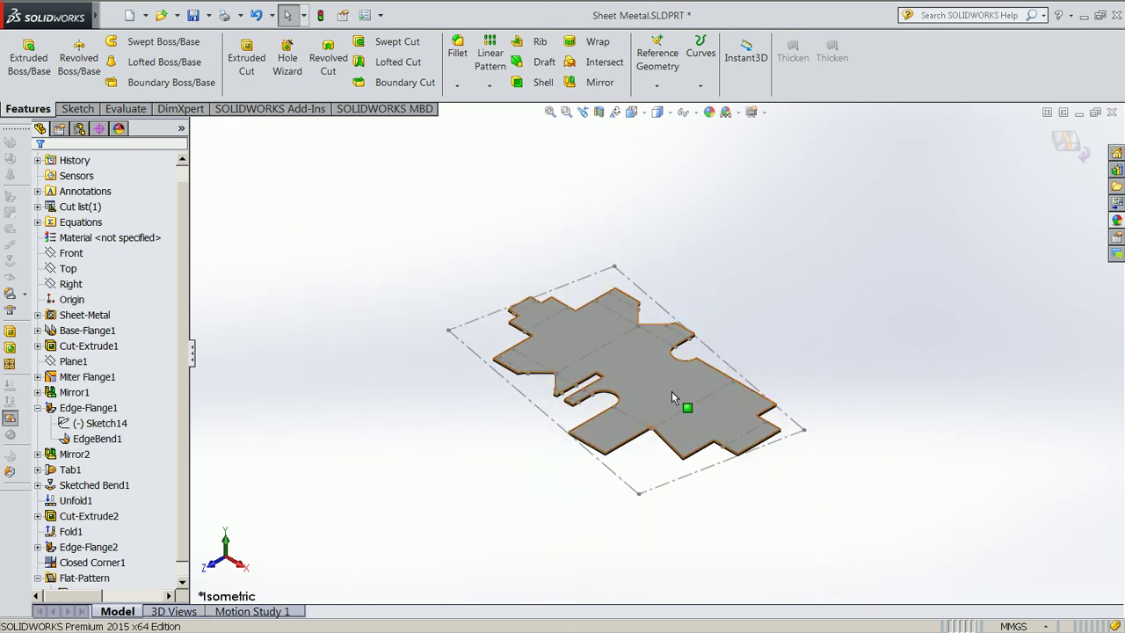
pyautogui.scroll(-2, 677, 390)
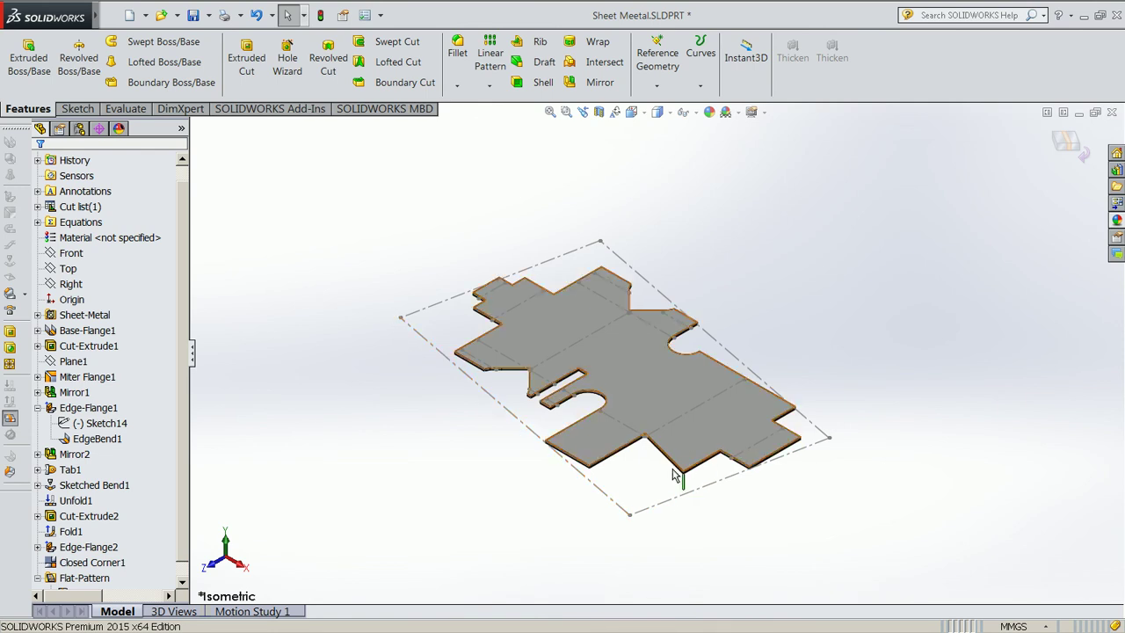
# Click several spots on the flat pattern to inspect it
pyautogui.click(666, 503)
pyautogui.click(666, 505)
pyautogui.click(666, 507)
pyautogui.click(672, 501)
pyautogui.click(672, 501)
pyautogui.click(677, 366)
pyautogui.click(668, 362)
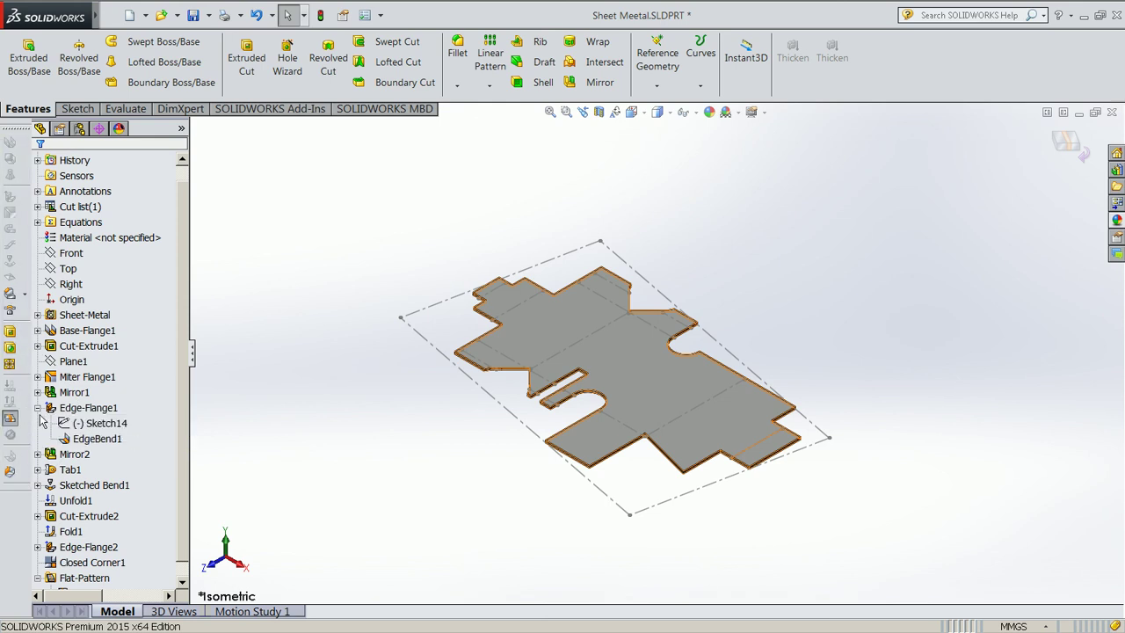
# Fold the tray back into its formed shape
pyautogui.click(10, 419)
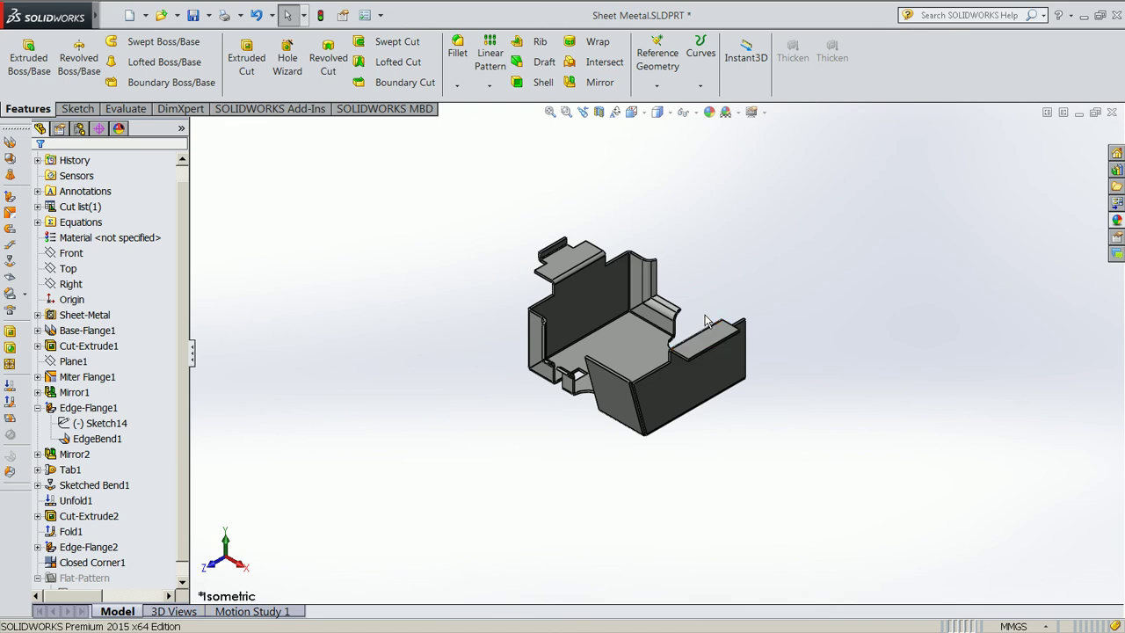
pyautogui.scroll(-2, 705, 321)
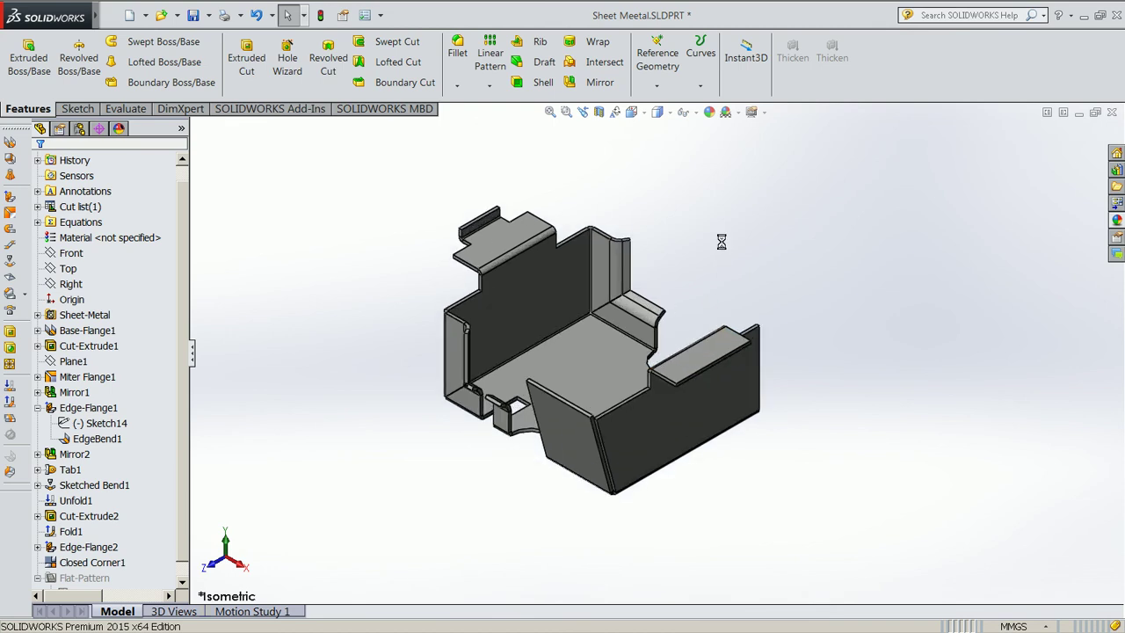
pyautogui.scroll(2, 722, 241)
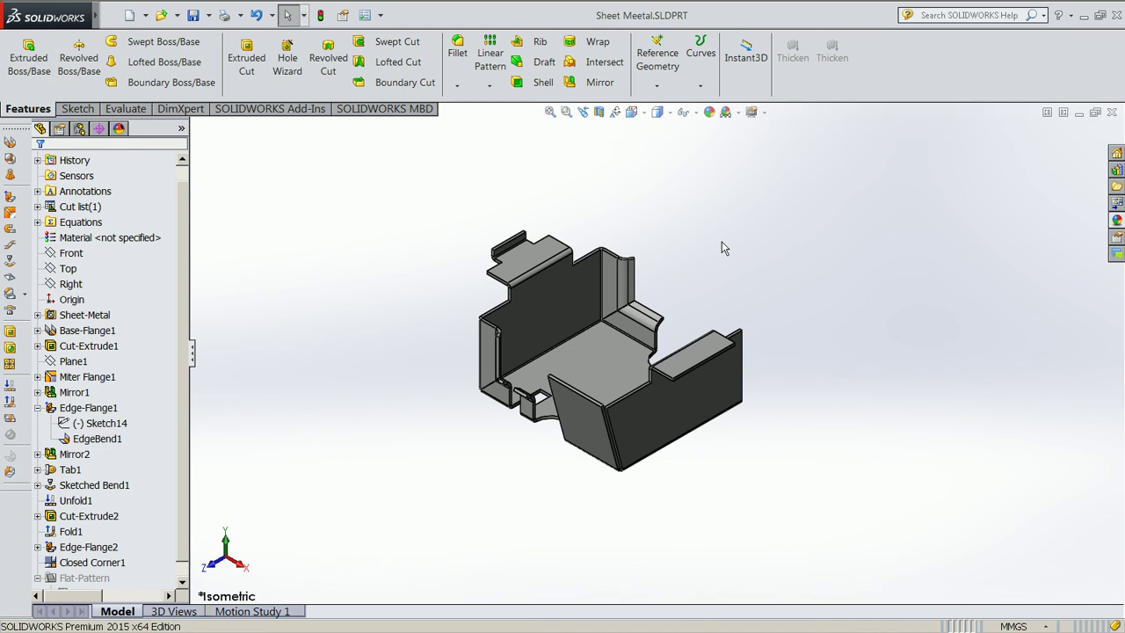
# Read the tutorial's Creating a Sheet Metal Drawing topic, then return to the part
pyautogui.press('super')
pyautogui.click(246, 18)
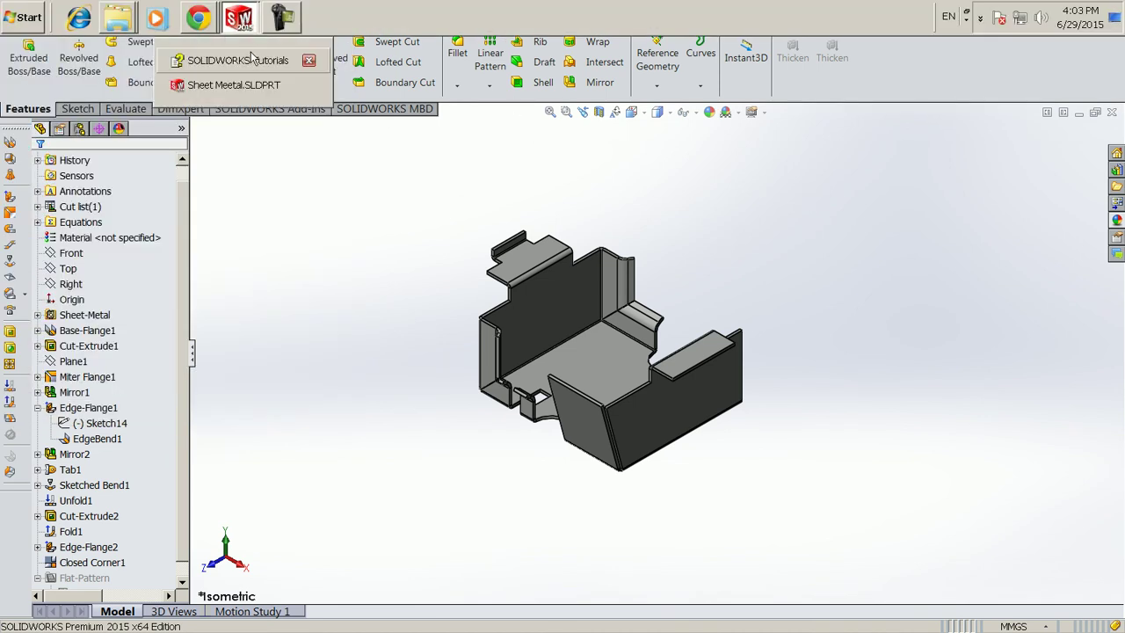
pyautogui.click(252, 59)
pyautogui.click(1042, 617)
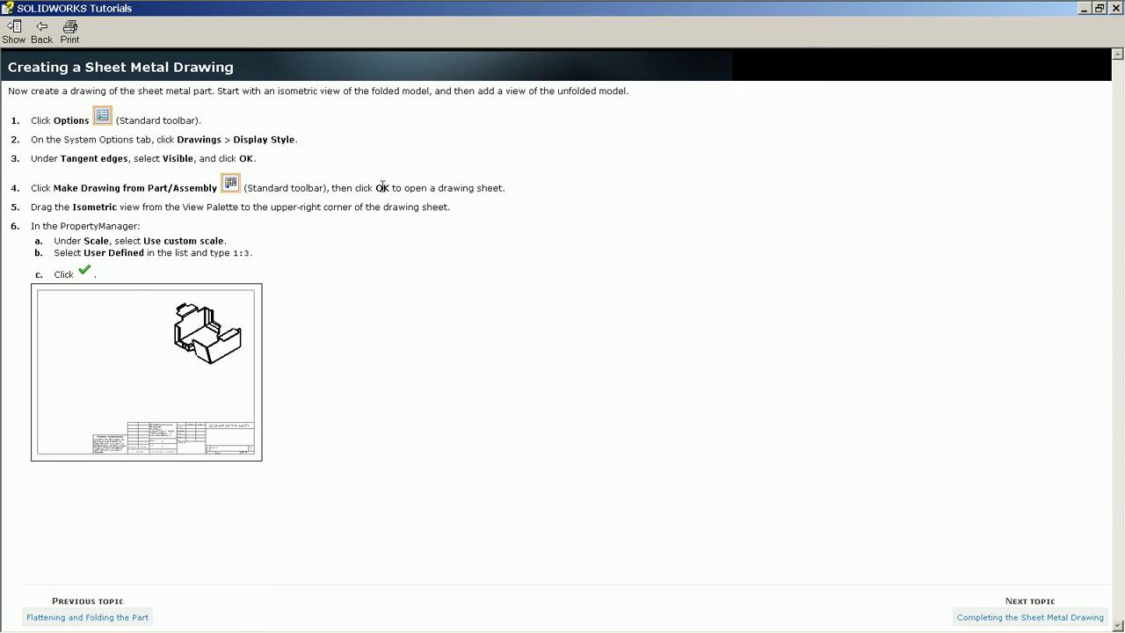
pyautogui.click(1084, 9)
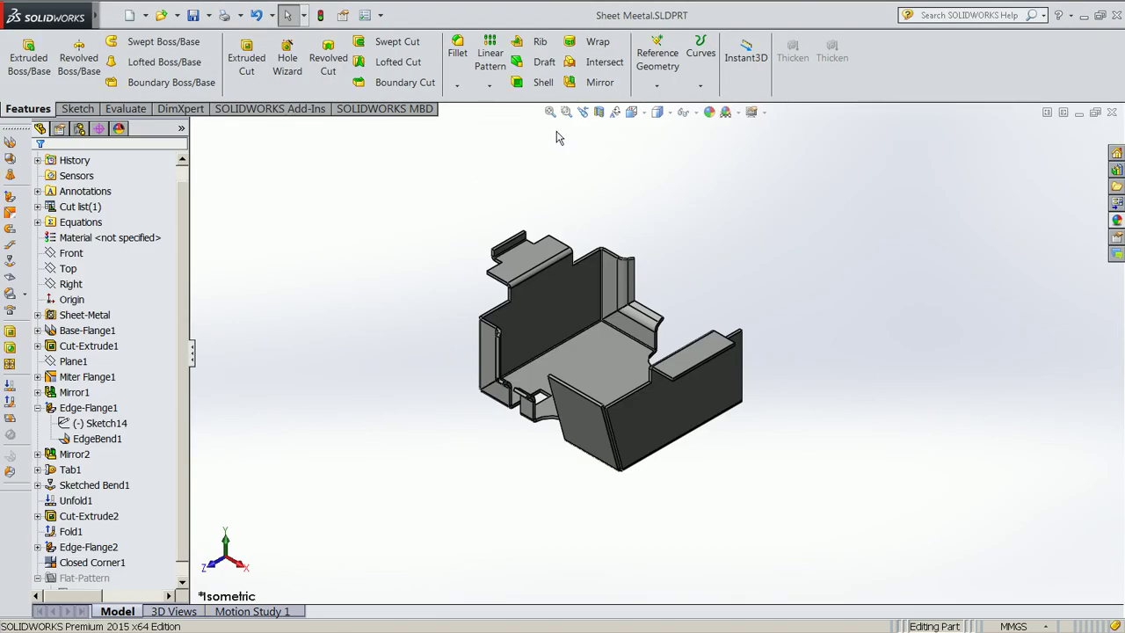
# Set tangent edges to Visible under Drawings > Display Style in system options
pyautogui.click(365, 15)
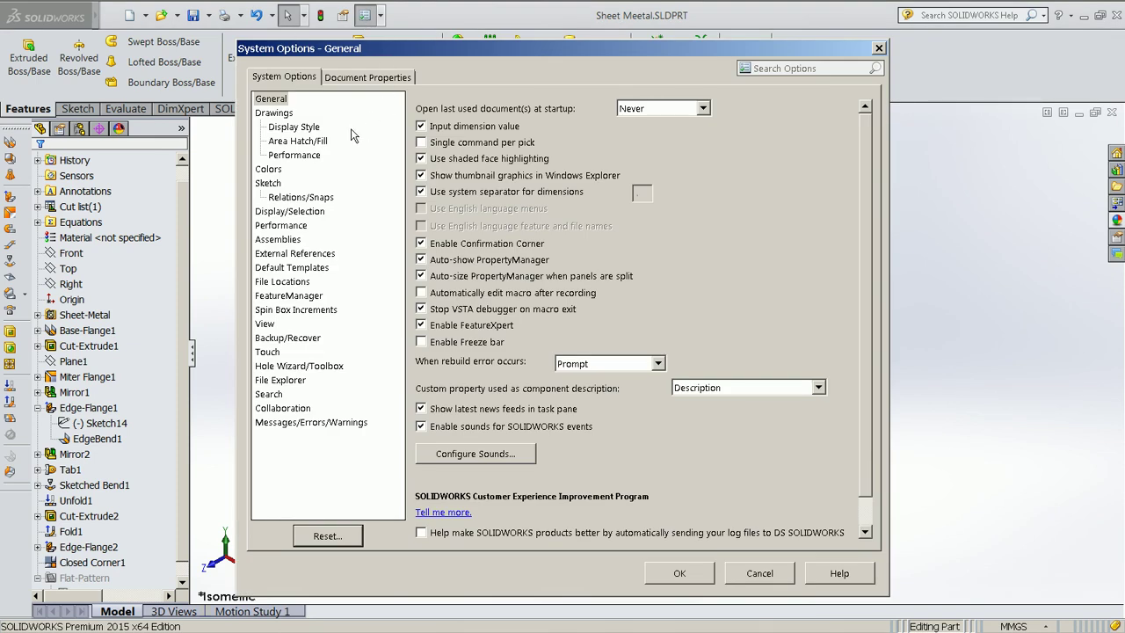
pyautogui.click(284, 116)
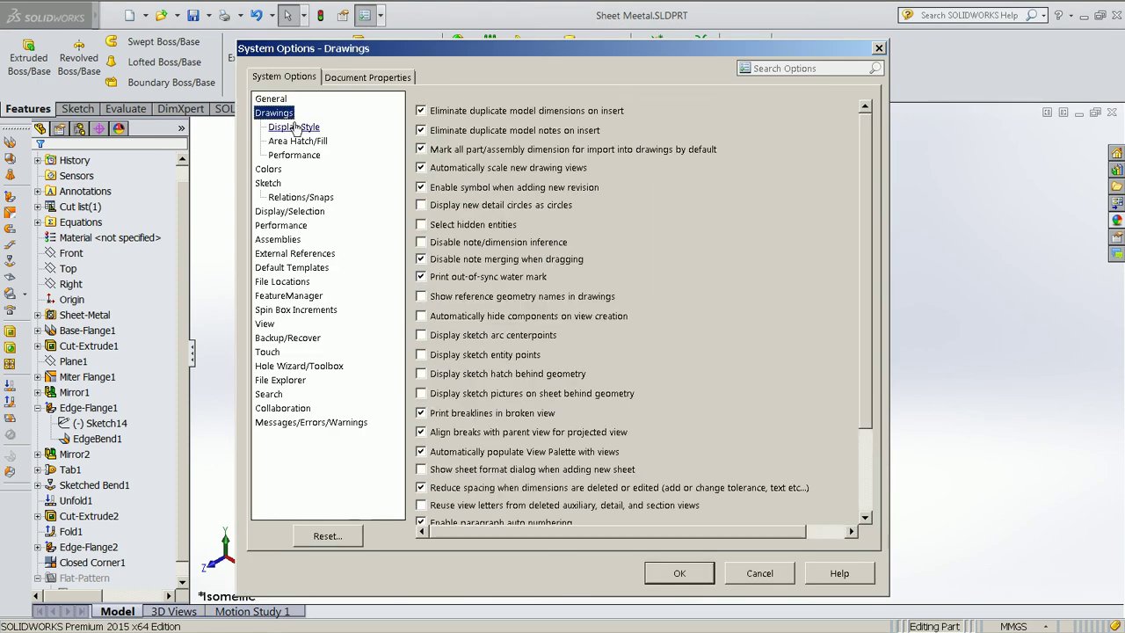
pyautogui.click(294, 126)
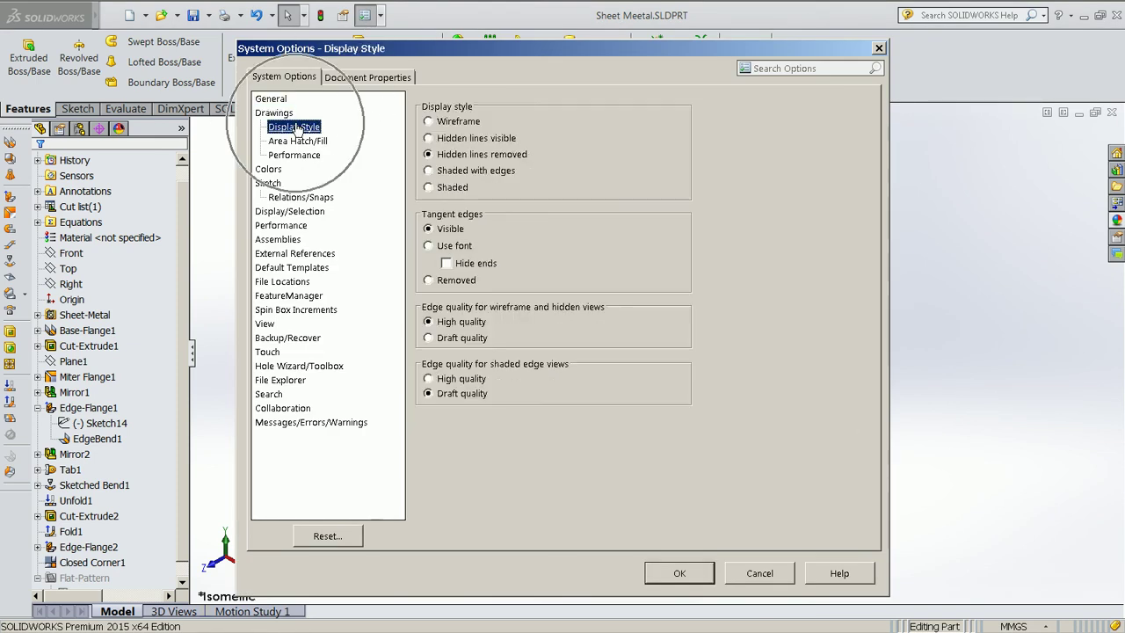
pyautogui.click(451, 230)
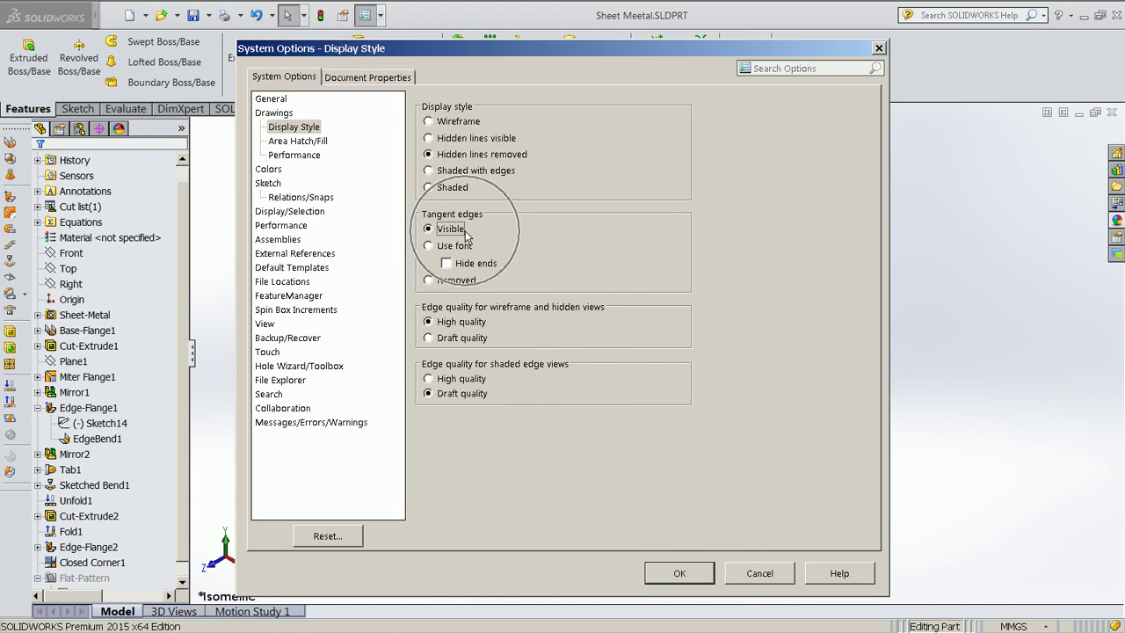
pyautogui.click(684, 573)
pyautogui.click(622, 470)
pyautogui.click(725, 256)
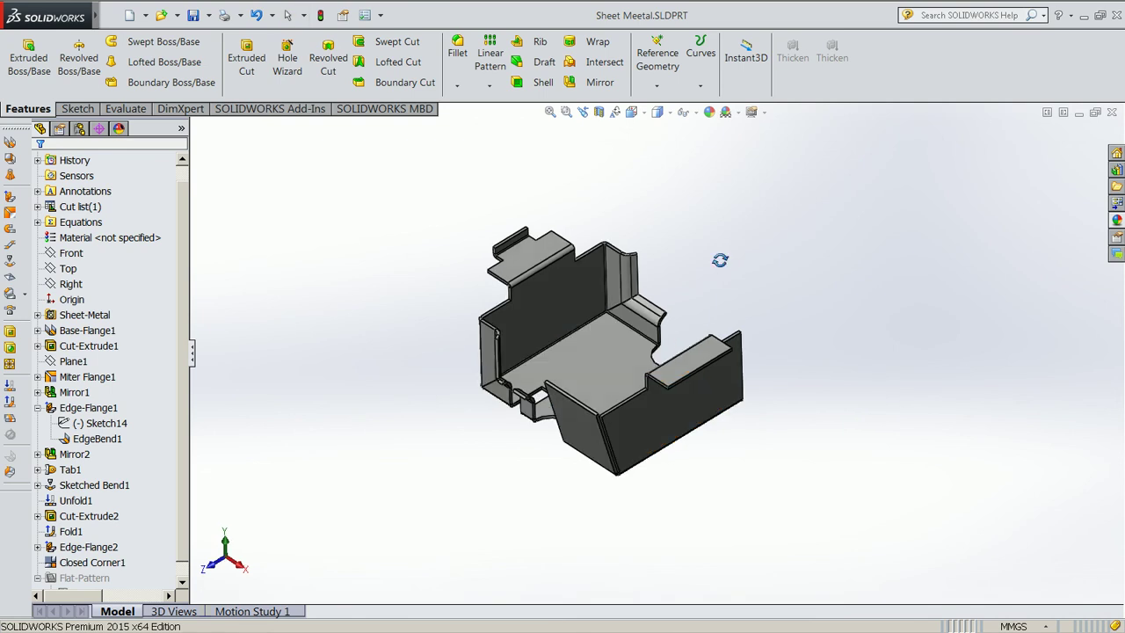
# Check the tutorial window, then switch back to the part
pyautogui.scroll(3, 536, 264)
pyautogui.press('super')
pyautogui.press('Escape')
pyautogui.click(254, 61)
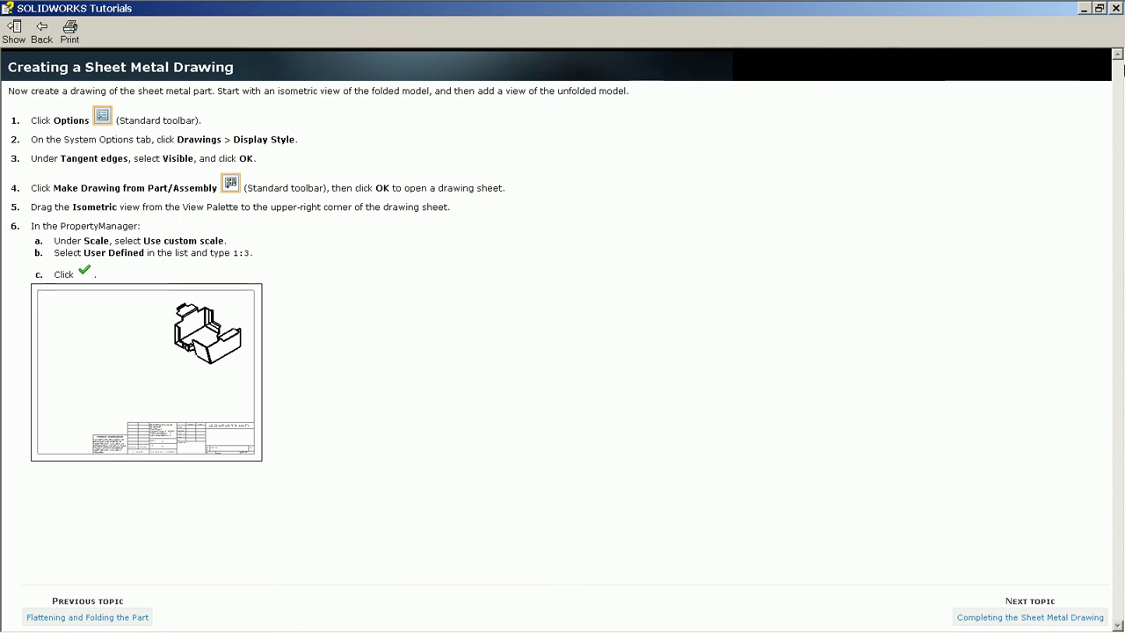
pyautogui.hotkey('alt', 'Tab')
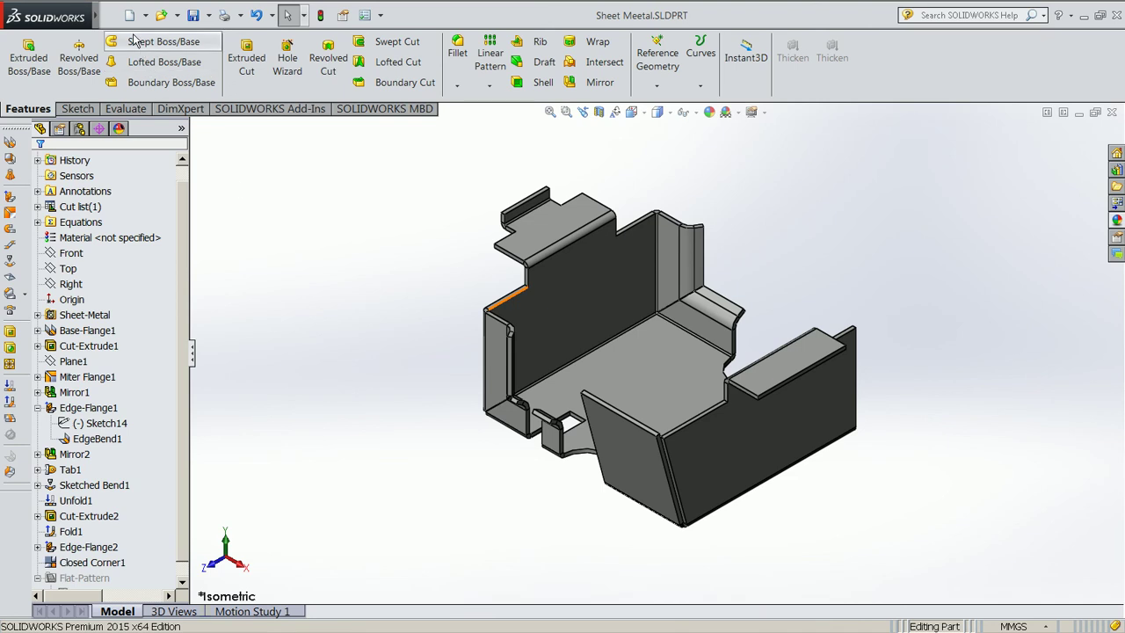
# Make a drawing from the part using the tutorial drawing template
pyautogui.click(145, 15)
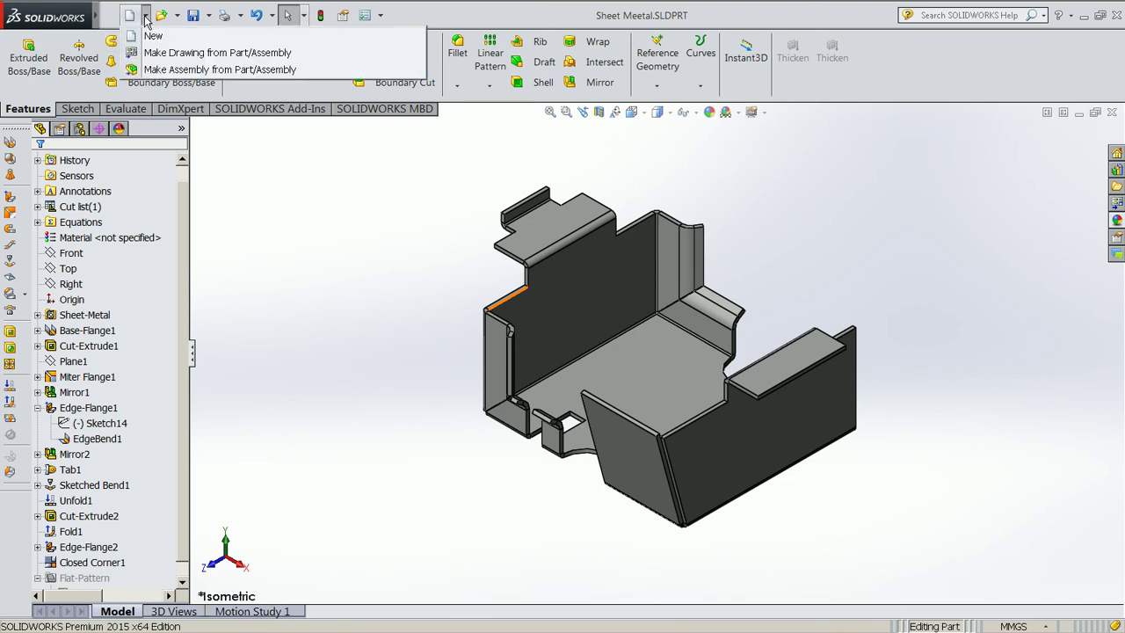
pyautogui.click(185, 52)
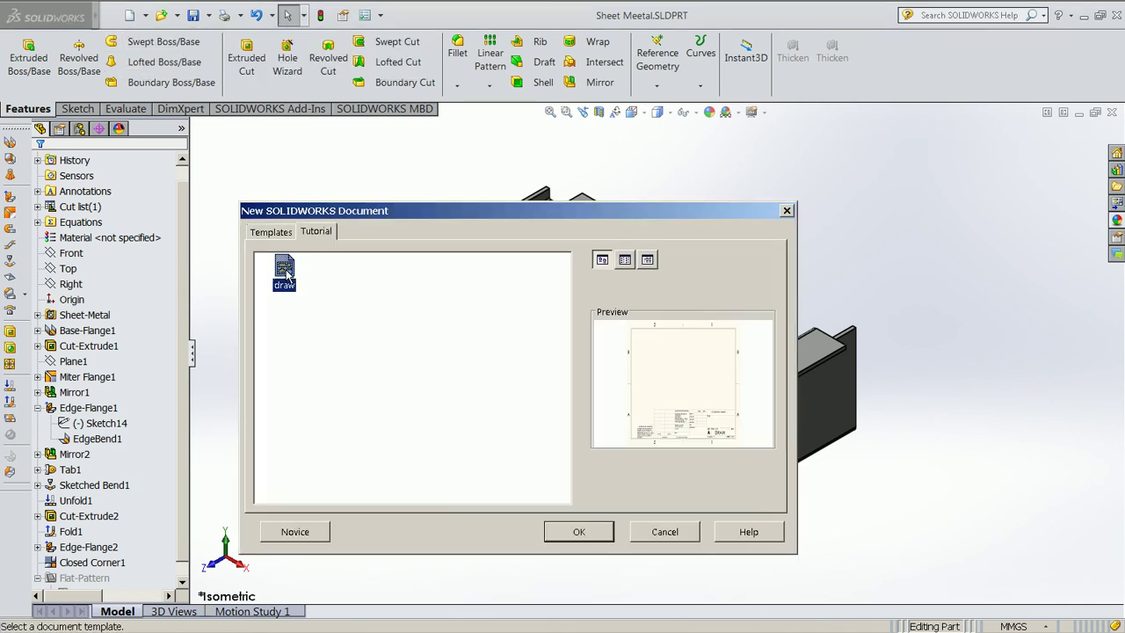
pyautogui.click(576, 531)
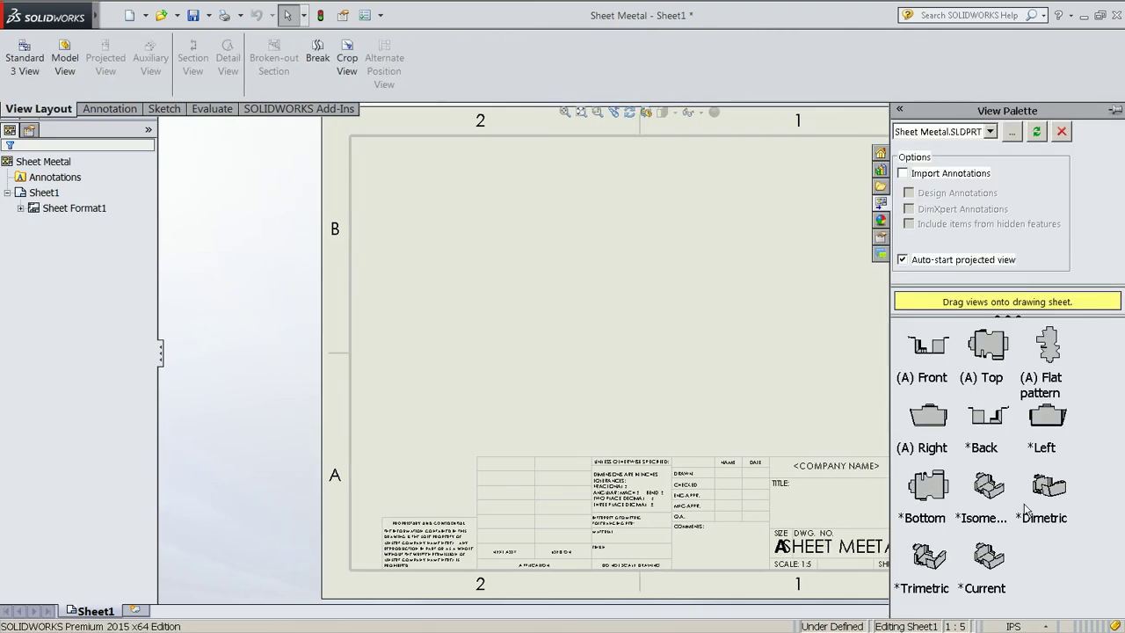
# Place the *Isometric view upper-right at a user-defined 1:4 scale, nudged slightly down-left
pyautogui.moveTo(990, 512); pyautogui.dragTo(848, 204)
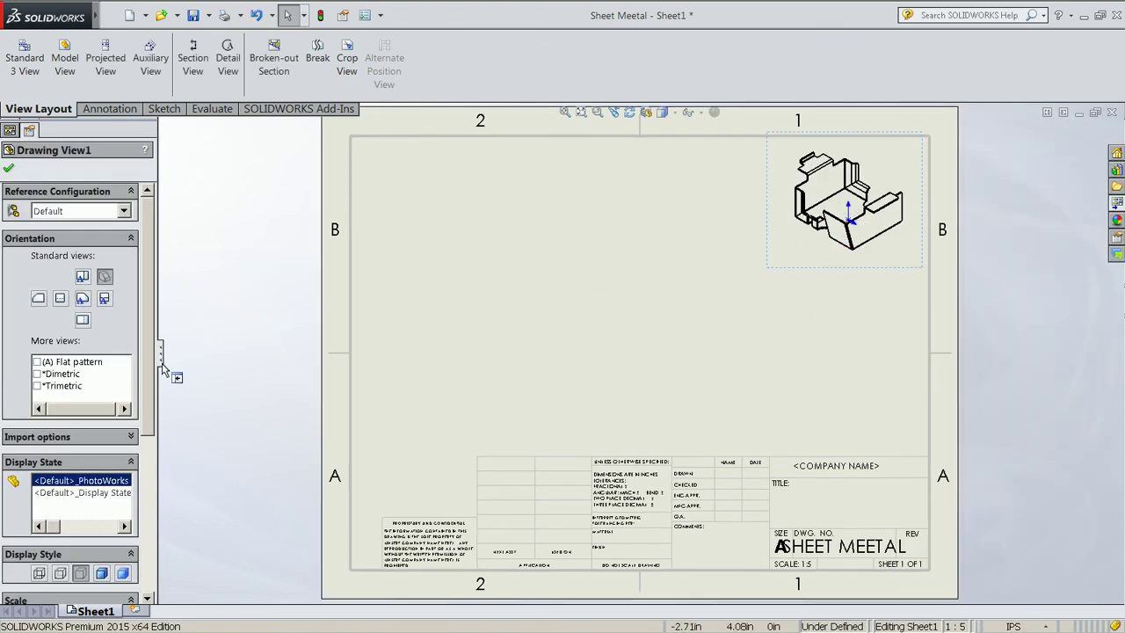
pyautogui.scroll(-2, 52, 422)
pyautogui.scroll(-3, 46, 435)
pyautogui.click(36, 413)
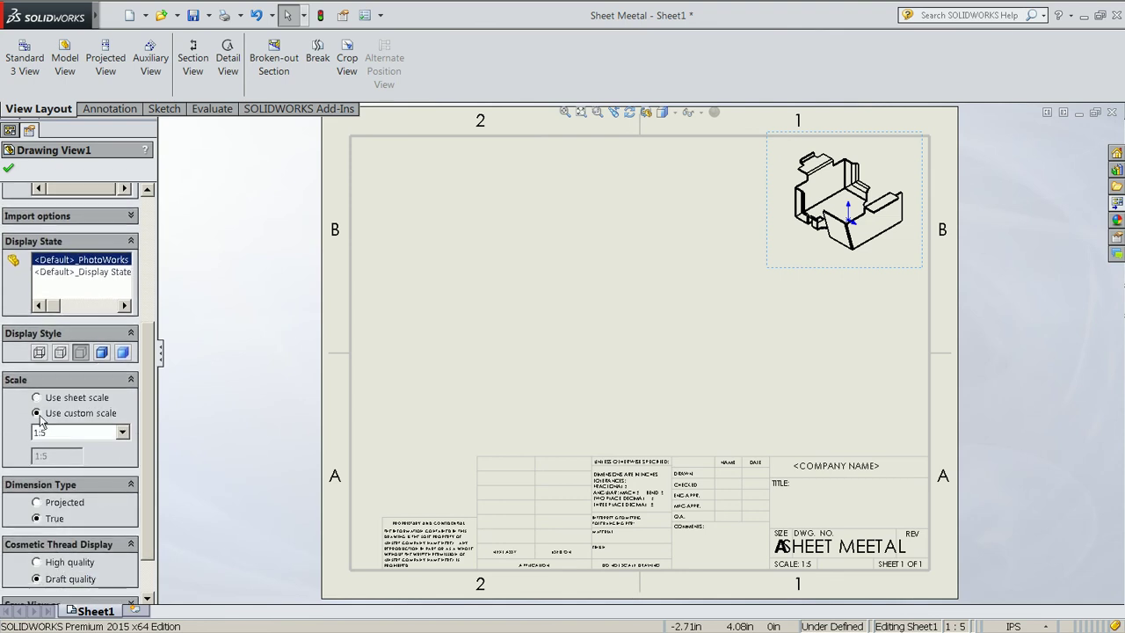
pyautogui.click(55, 437)
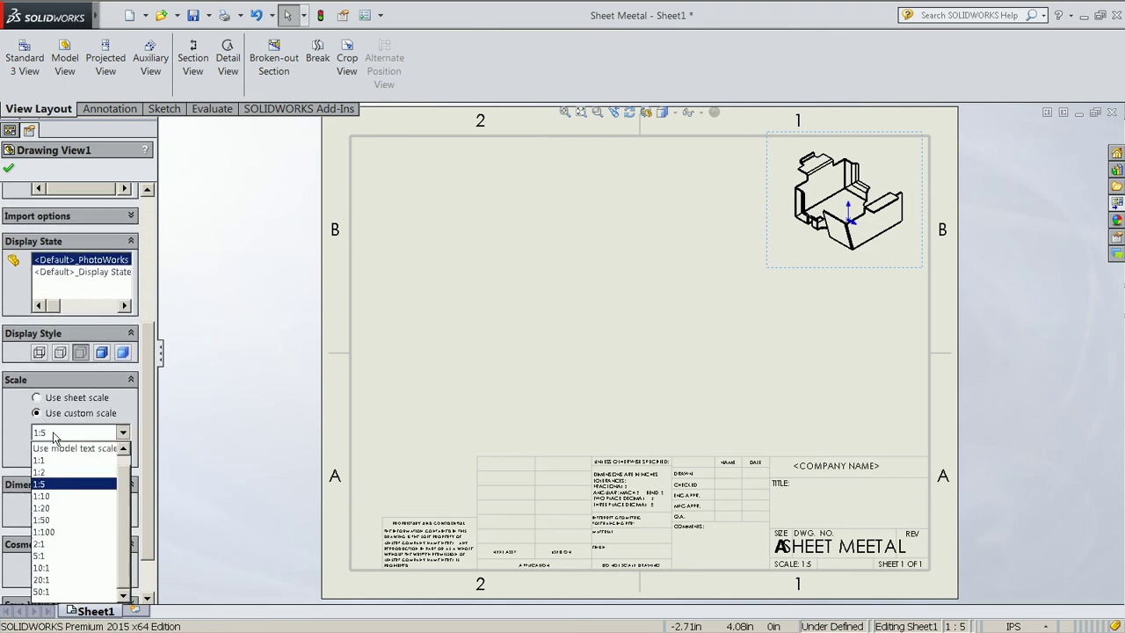
pyautogui.scroll(1, 88, 466)
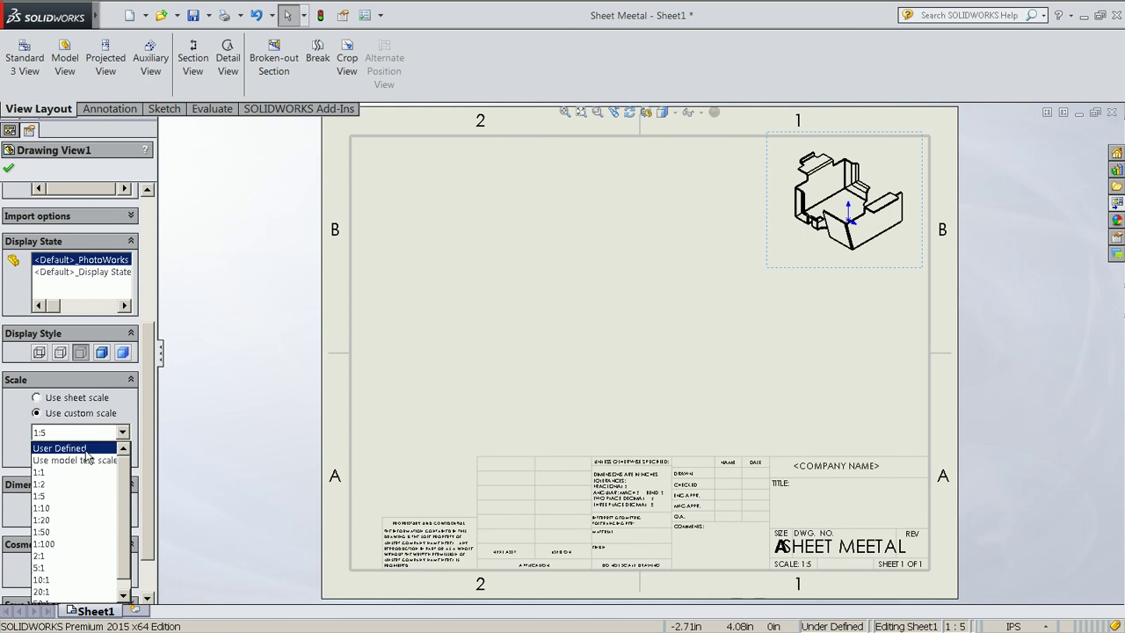
pyautogui.click(70, 449)
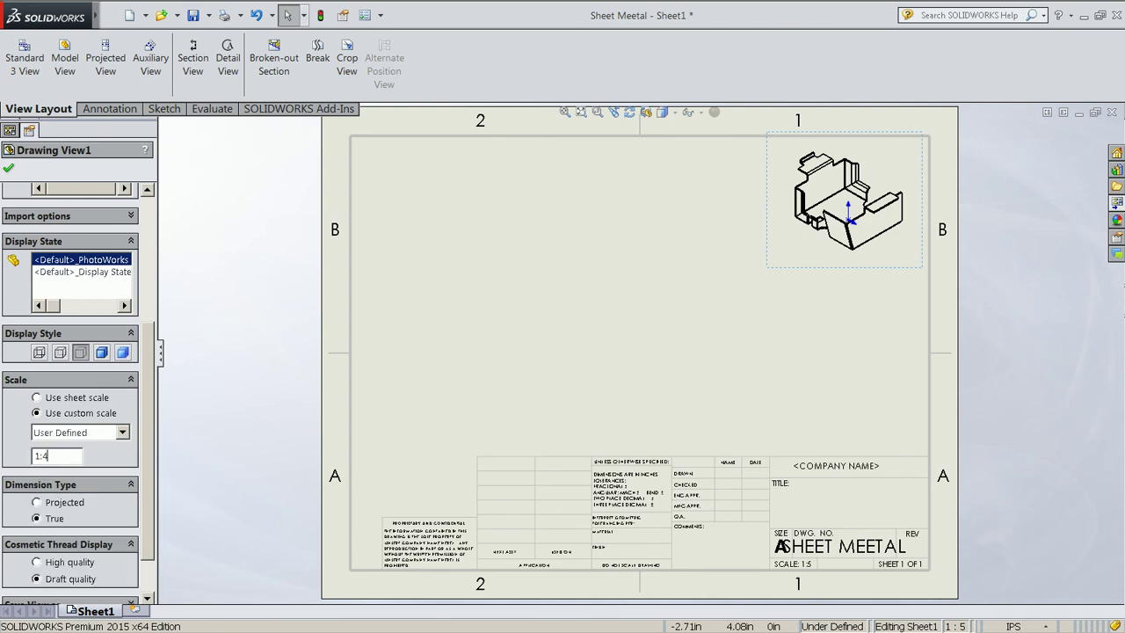
pyautogui.click(856, 303)
pyautogui.moveTo(851, 296); pyautogui.dragTo(825, 325)
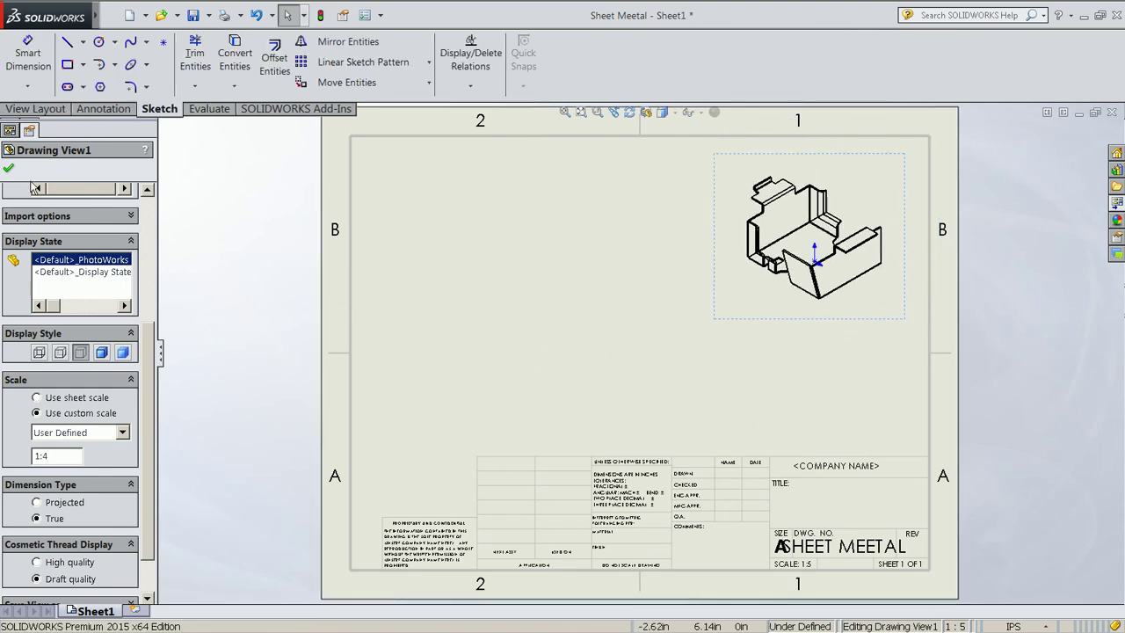
pyautogui.click(9, 167)
pyautogui.click(888, 393)
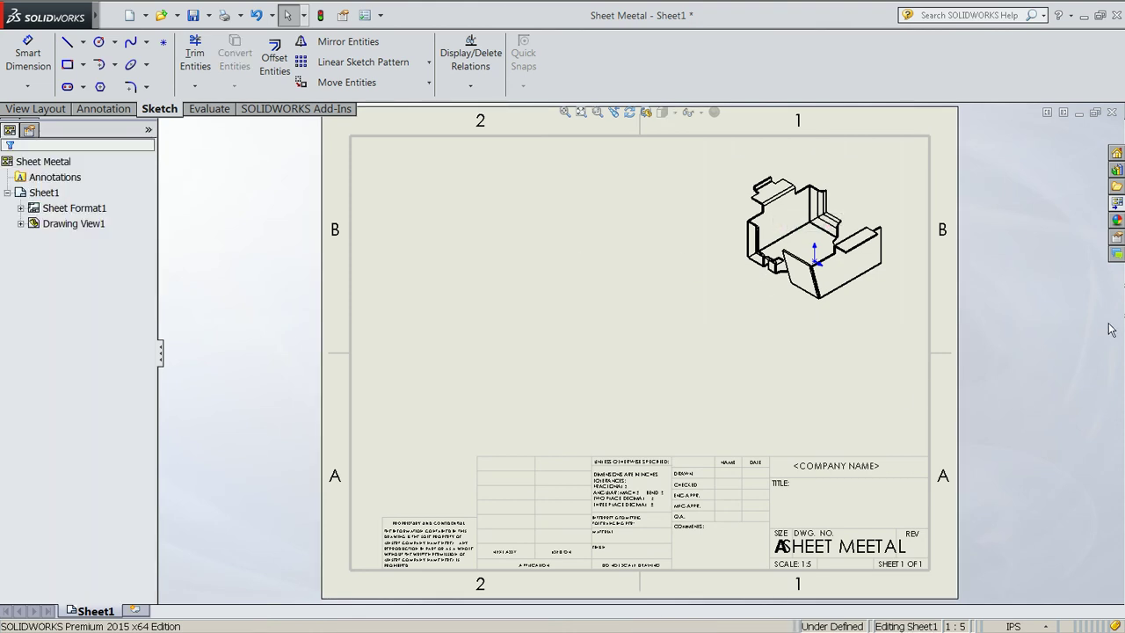
pyautogui.press('super')
# Review the Model View and (A) Flat pattern steps in Completing the Sheet Metal Drawing
pyautogui.rightClick(235, 17)
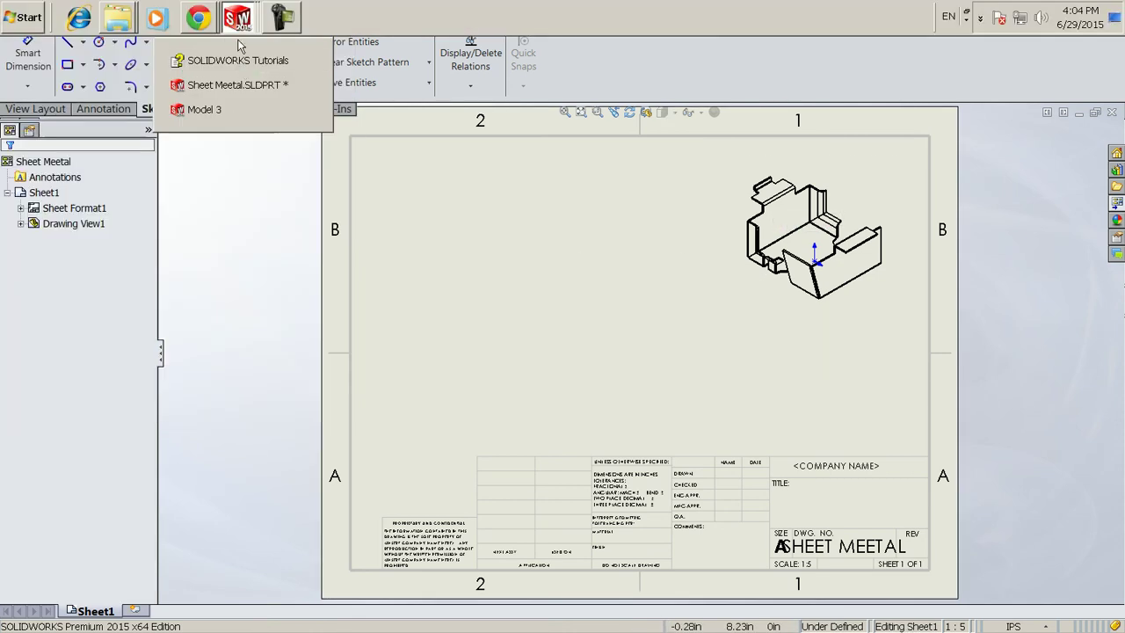
pyautogui.click(238, 55)
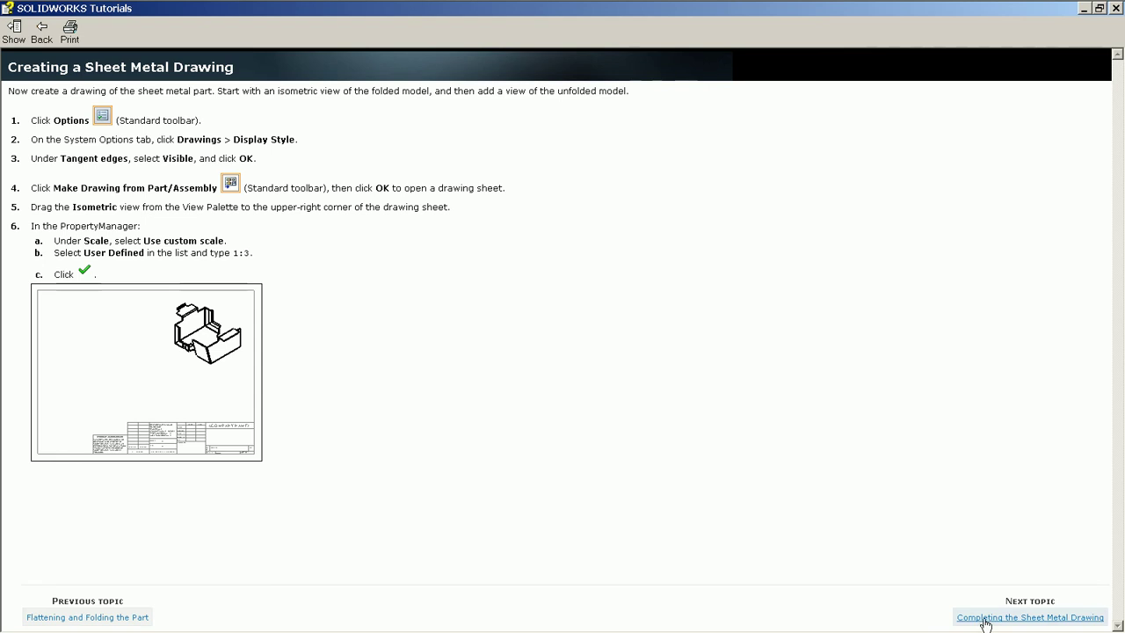
pyautogui.click(987, 618)
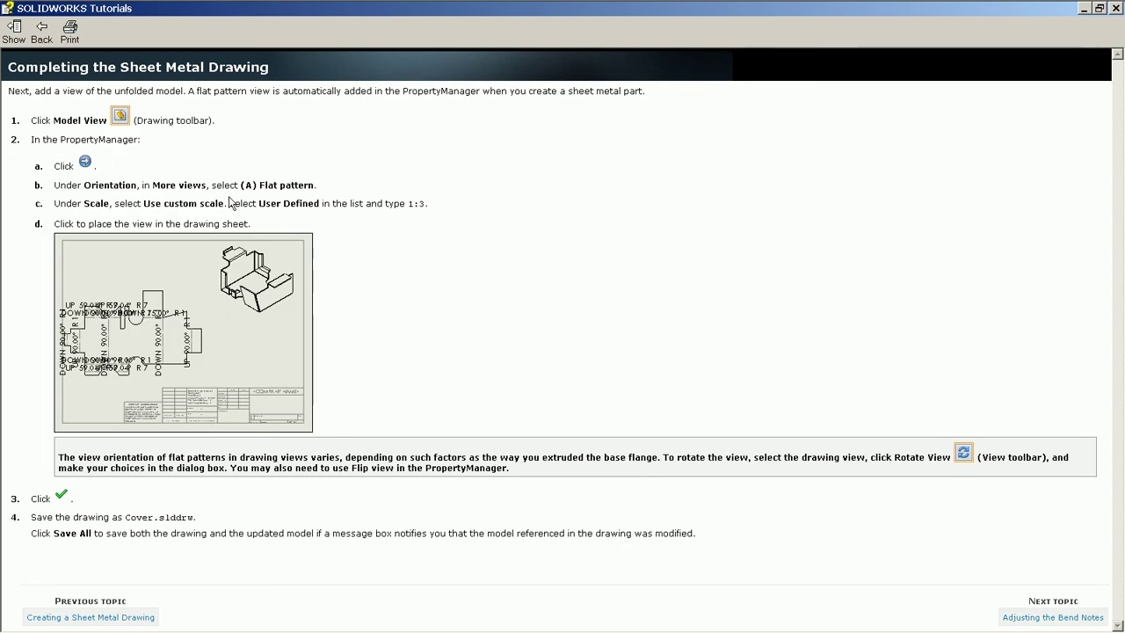
pyautogui.moveTo(261, 186); pyautogui.dragTo(314, 185)
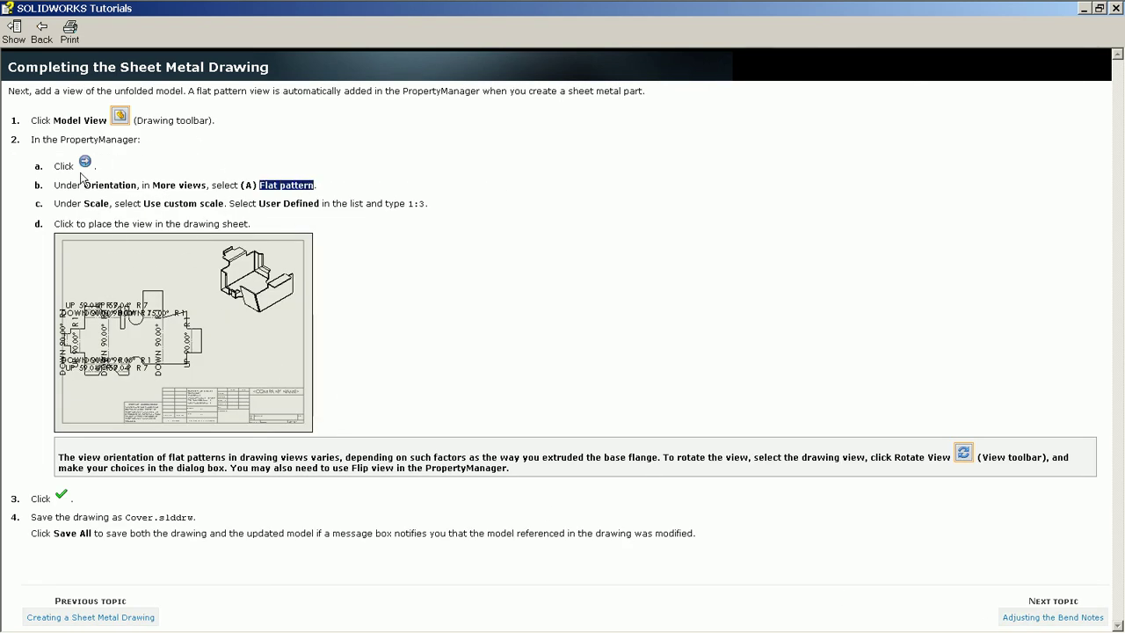
pyautogui.moveTo(55, 120); pyautogui.dragTo(107, 120)
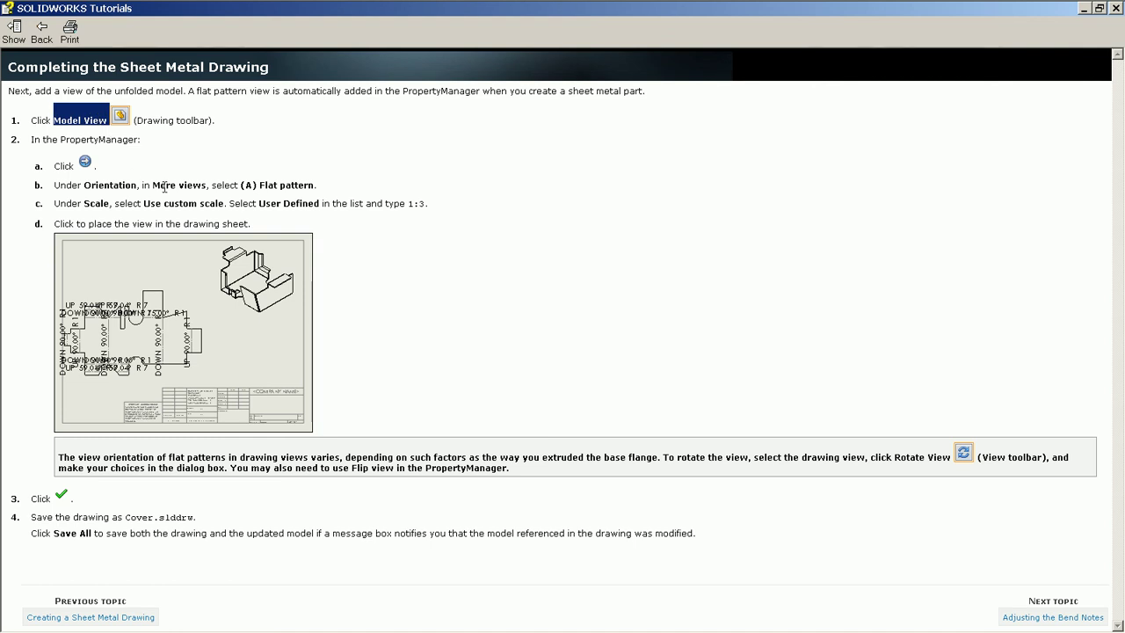
pyautogui.moveTo(240, 185); pyautogui.dragTo(297, 181)
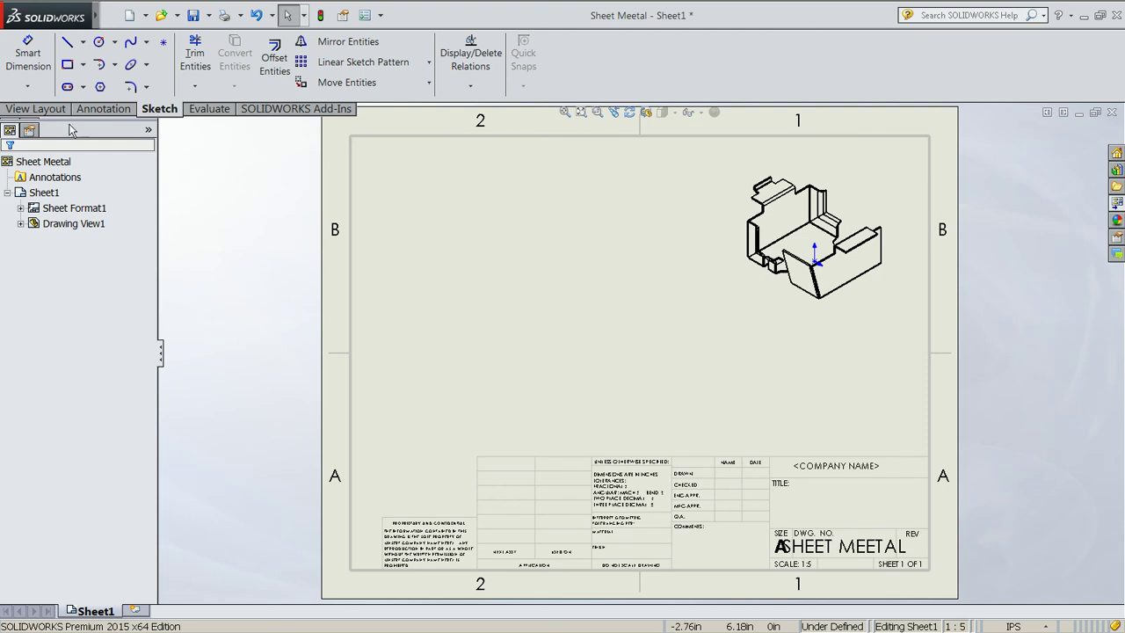
# Insert a Flat pattern model view of the tray to the left of the isometric view
pyautogui.click(63, 109)
pyautogui.click(70, 62)
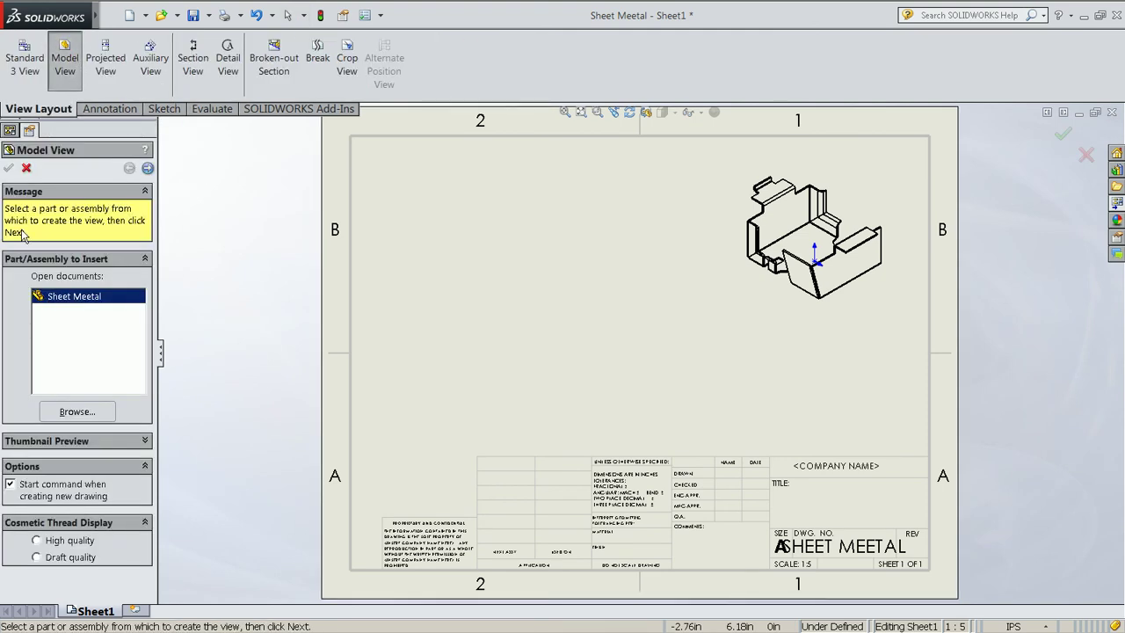
pyautogui.click(147, 167)
pyautogui.scroll(-2, 129, 417)
pyautogui.scroll(-3, 129, 417)
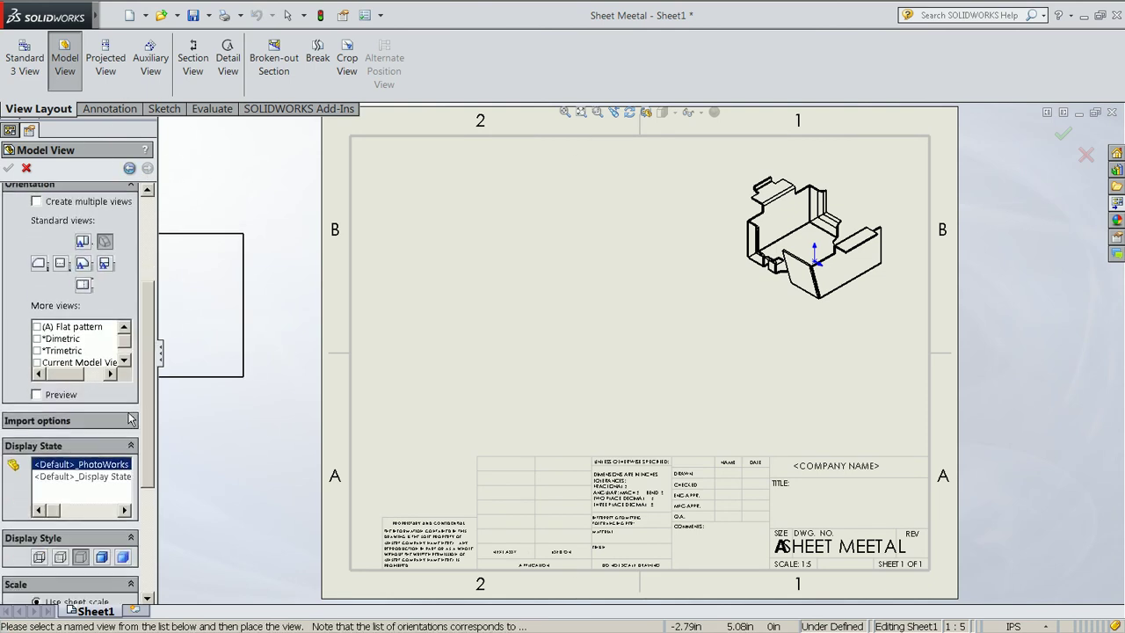
pyautogui.click(61, 326)
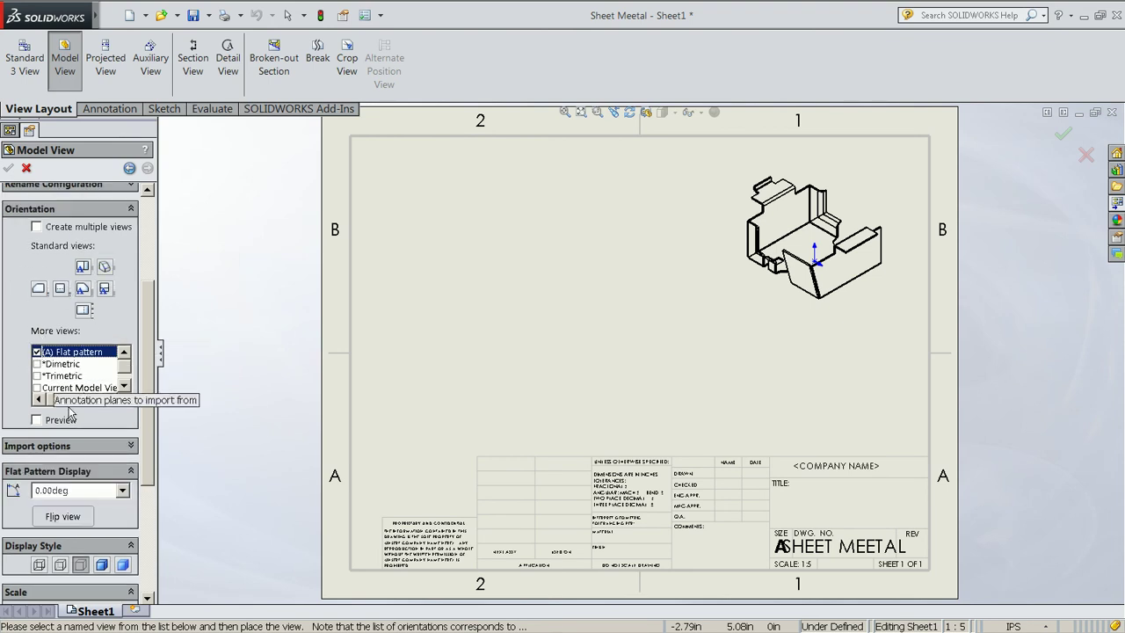
pyautogui.scroll(-3, 70, 413)
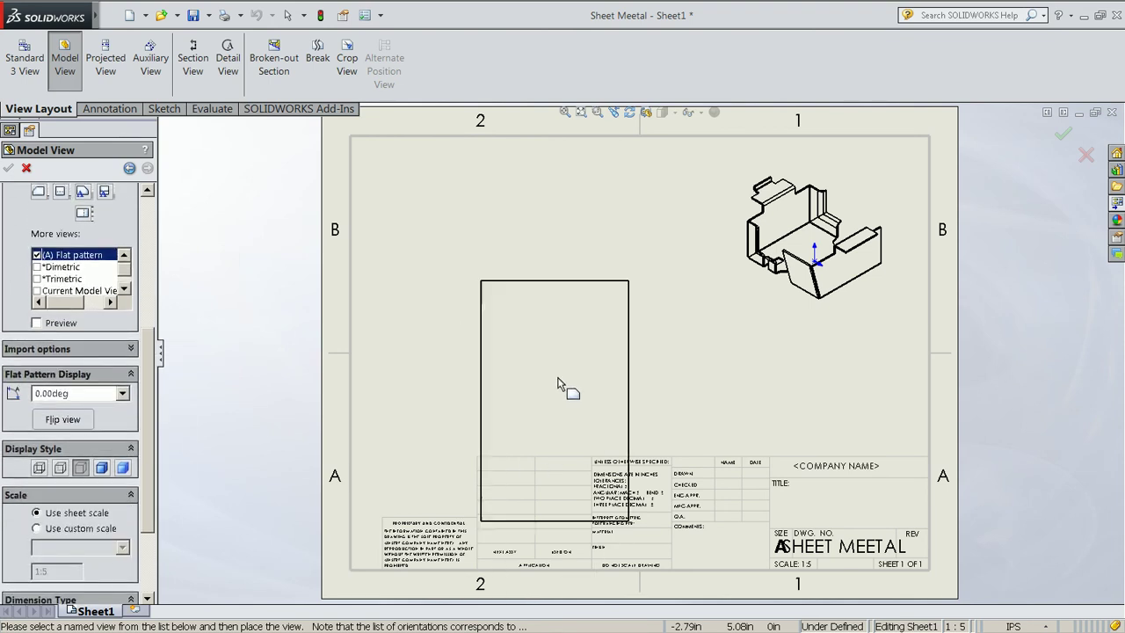
pyautogui.click(545, 315)
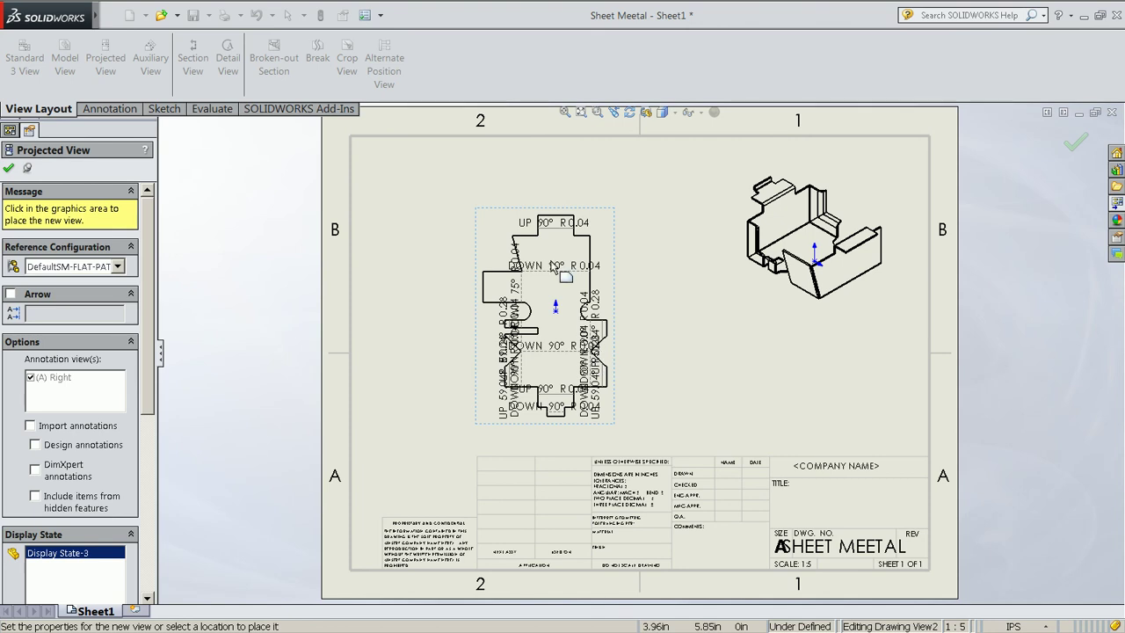
pyautogui.click(9, 169)
pyautogui.scroll(-2, 615, 276)
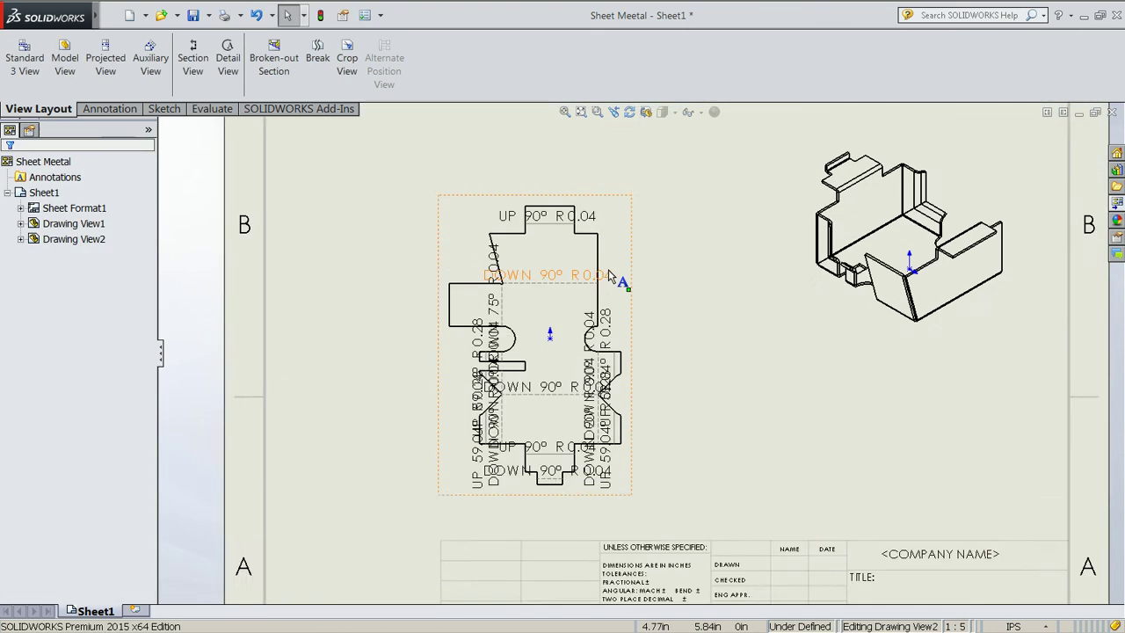
pyautogui.scroll(-2, 580, 255)
# Drag the UP 90°, DOWN 90°, UP 59.04° and DOWN 75° bend notes outside the top and left
pyautogui.moveTo(554, 218); pyautogui.dragTo(554, 192)
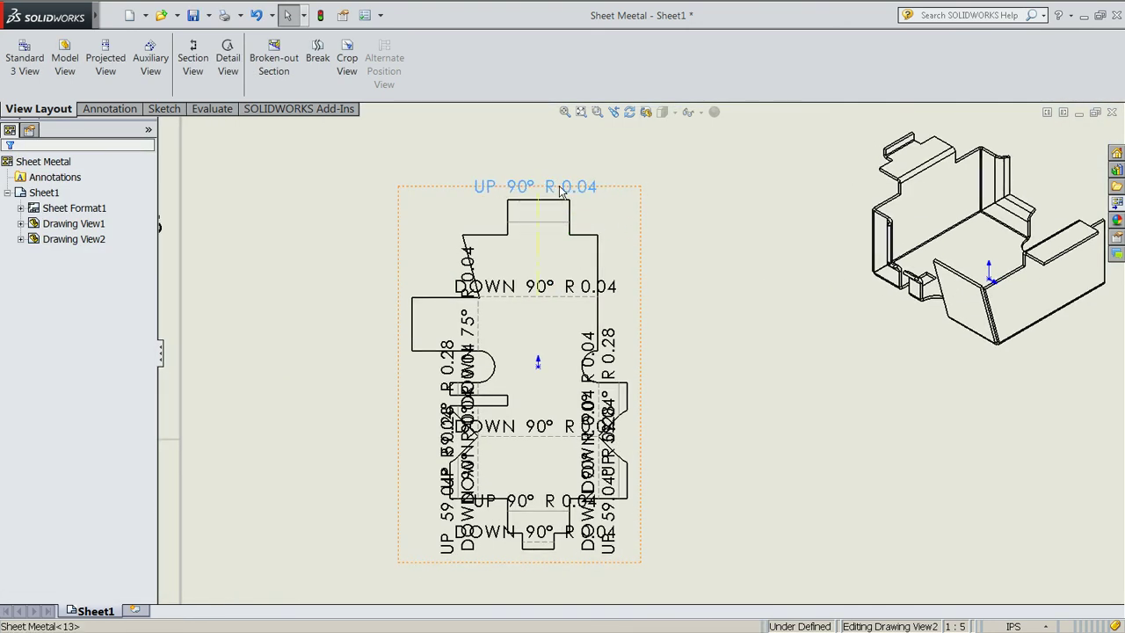
pyautogui.moveTo(576, 298); pyautogui.dragTo(712, 230)
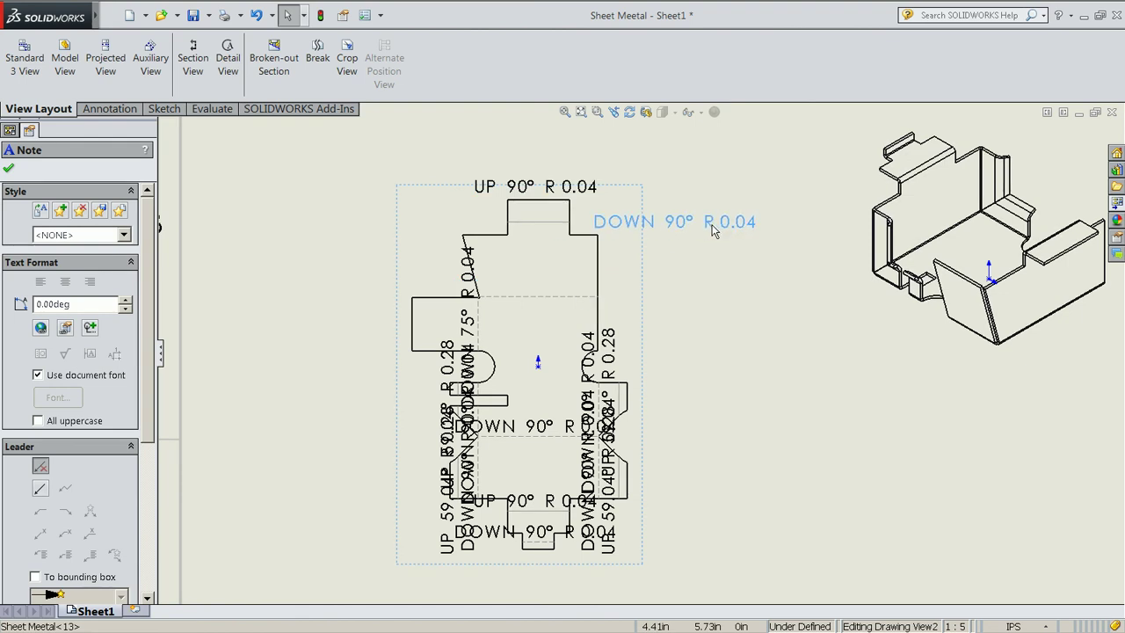
pyautogui.moveTo(475, 384); pyautogui.dragTo(369, 387)
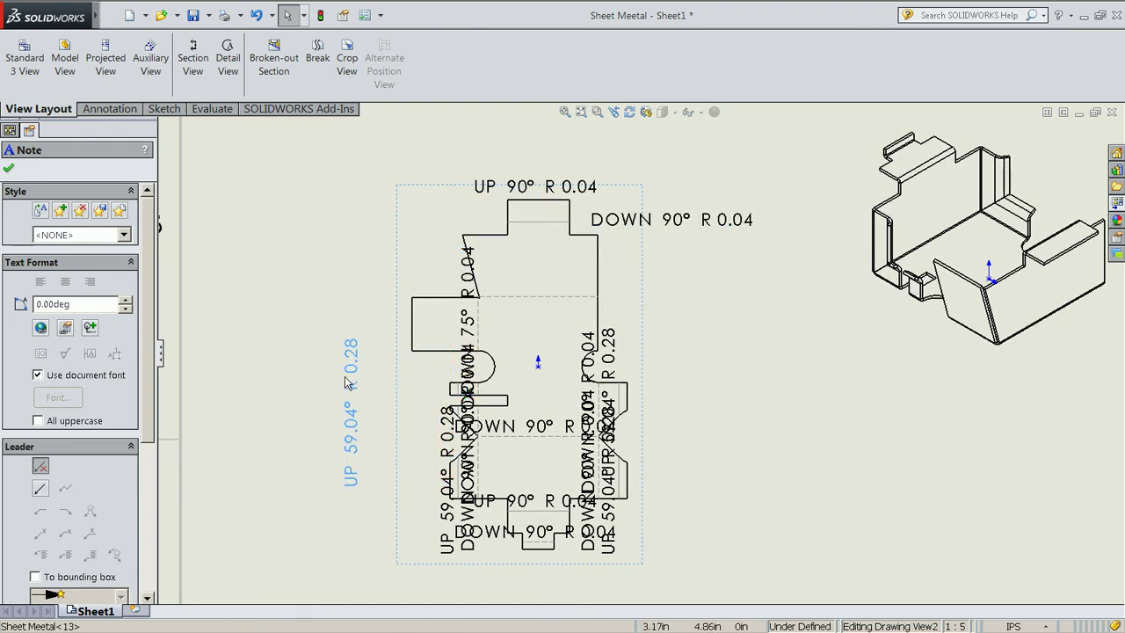
pyautogui.moveTo(429, 322); pyautogui.dragTo(352, 316)
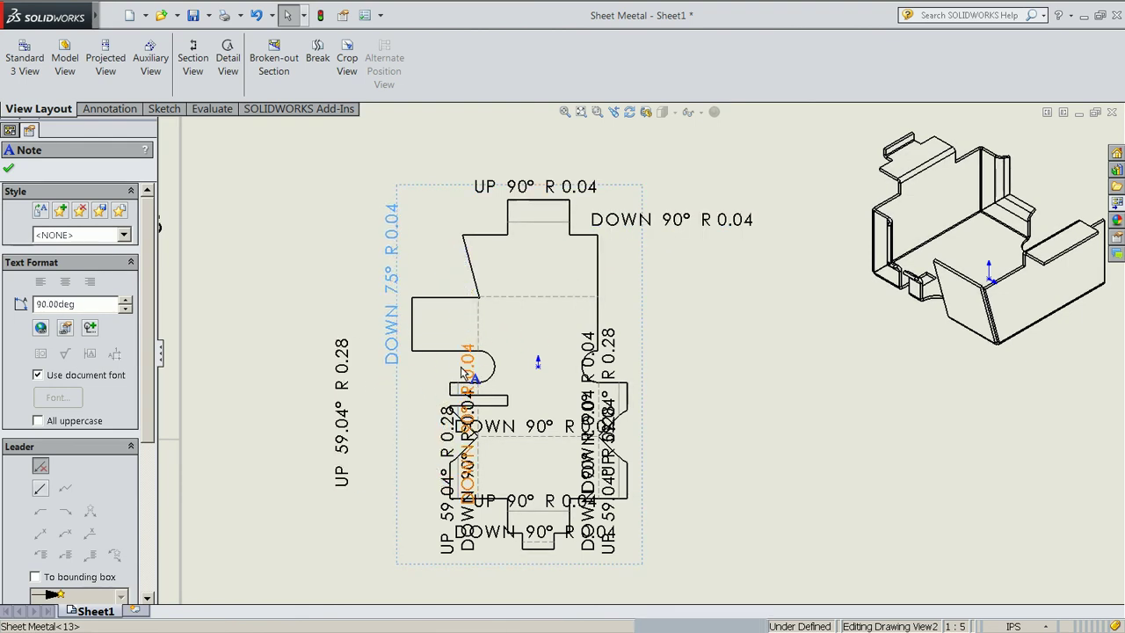
pyautogui.moveTo(549, 186); pyautogui.dragTo(572, 176)
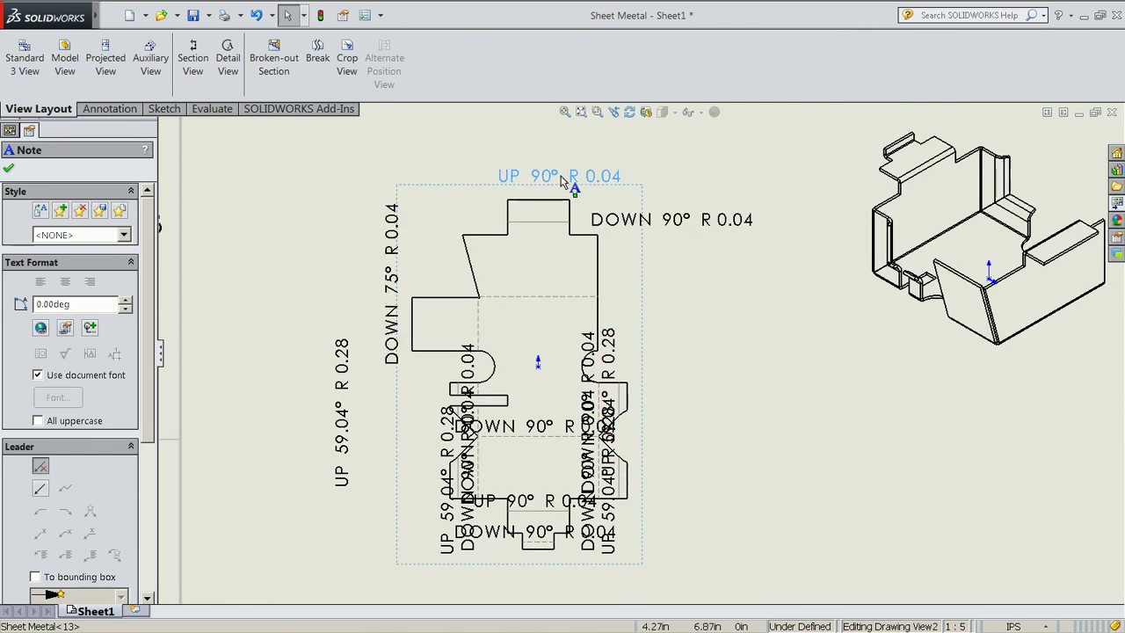
pyautogui.moveTo(657, 224)
pyautogui.mouseDown()
pyautogui.moveTo(587, 225)
pyautogui.moveTo(670, 241)
pyautogui.mouseUp()
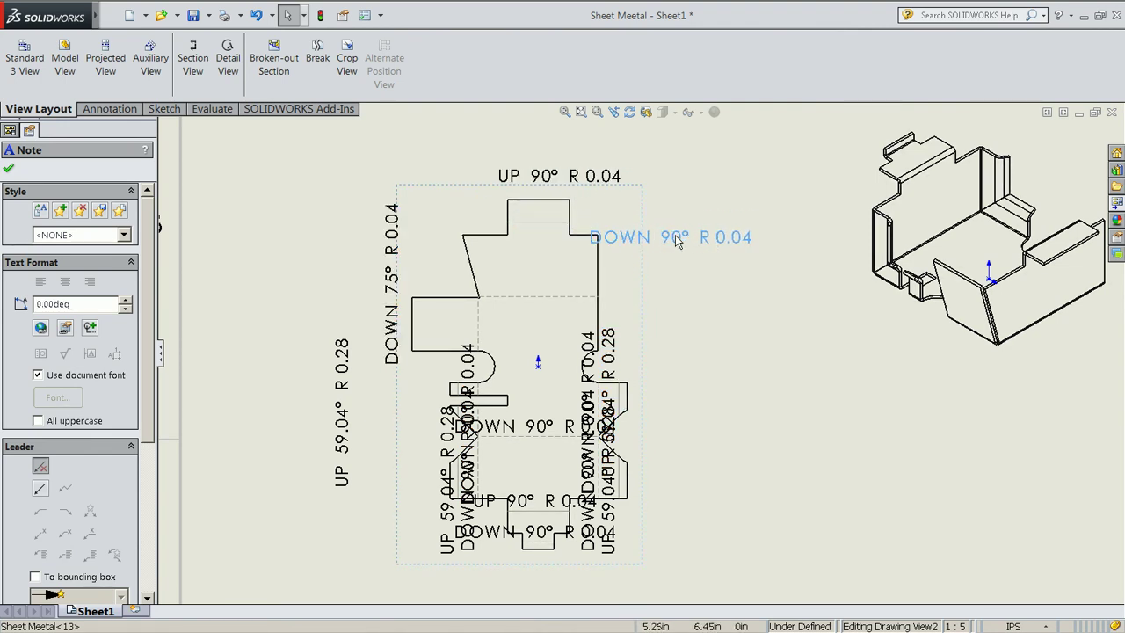
pyautogui.moveTo(615, 186); pyautogui.dragTo(713, 193)
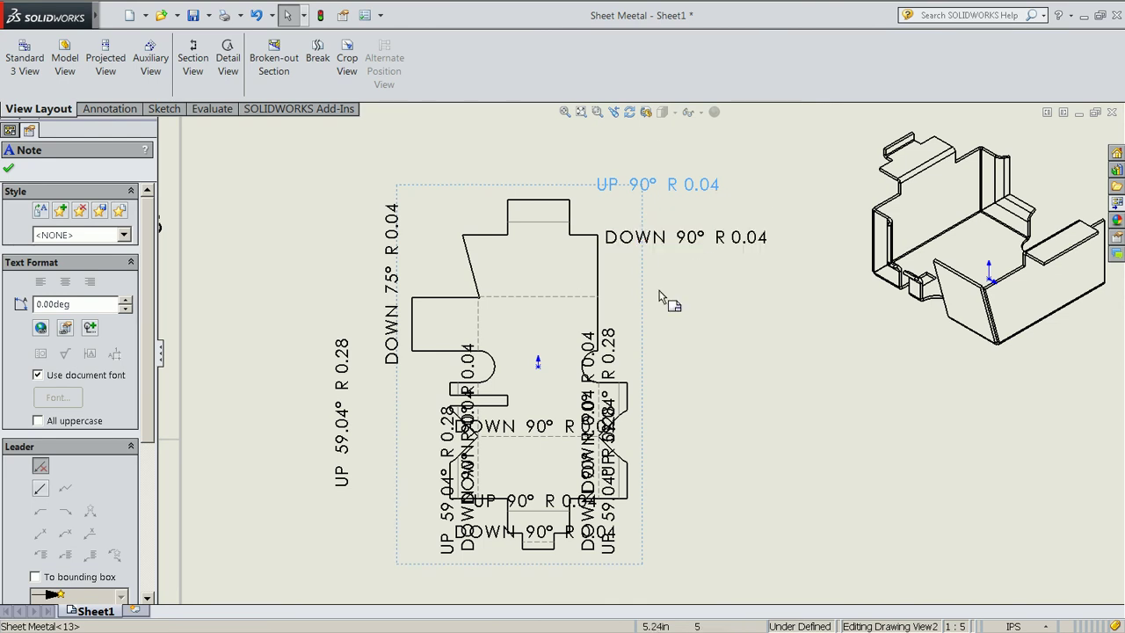
# Move the vertical UP 59.04° R 0.28 note right, then select a DOWN 90° note
pyautogui.moveTo(622, 460)
pyautogui.mouseDown()
pyautogui.moveTo(668, 458)
pyautogui.moveTo(653, 489)
pyautogui.mouseUp()
pyautogui.click(598, 479)
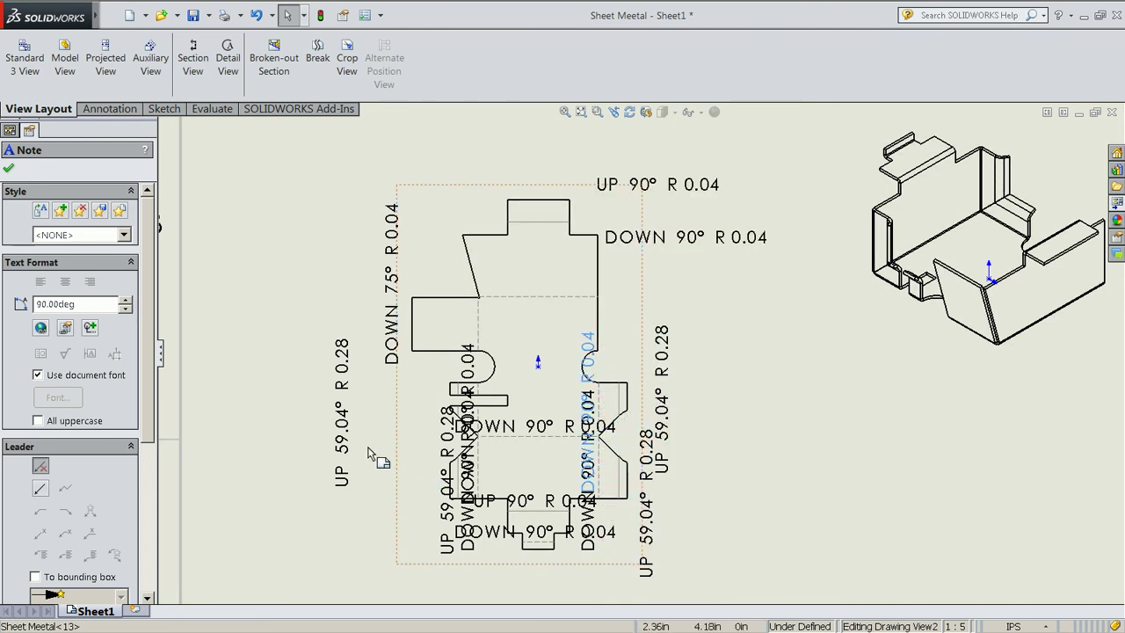
pyautogui.press('super')
pyautogui.click(237, 17)
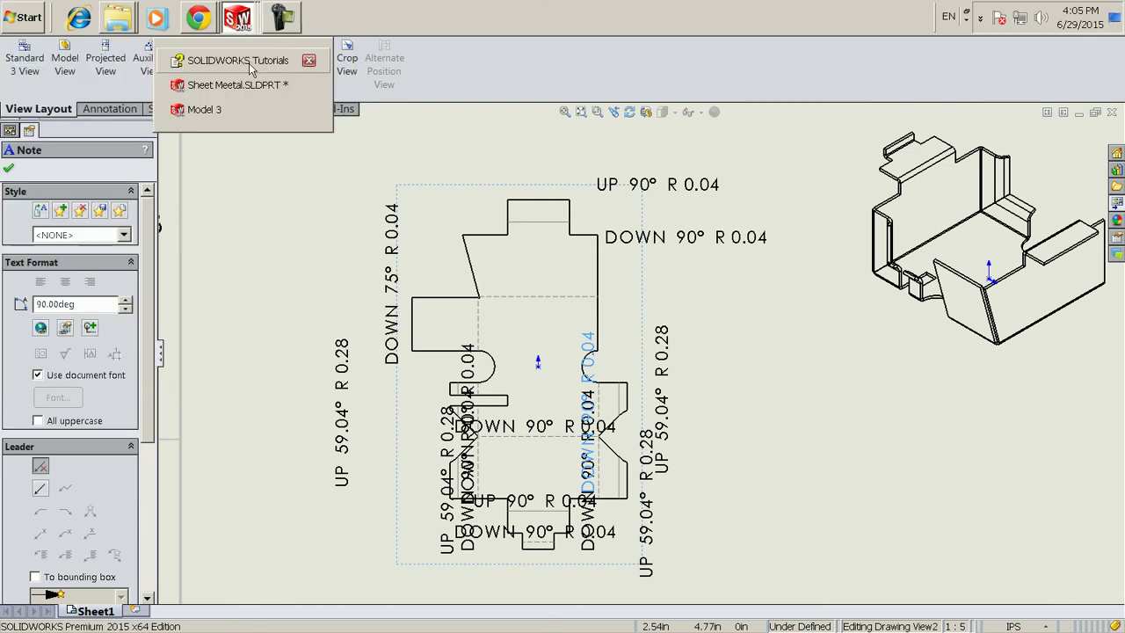
# Read steps 4–11 of the Completing the Bend Note Adjustment tutorial topic
pyautogui.click(255, 56)
pyautogui.click(1059, 618)
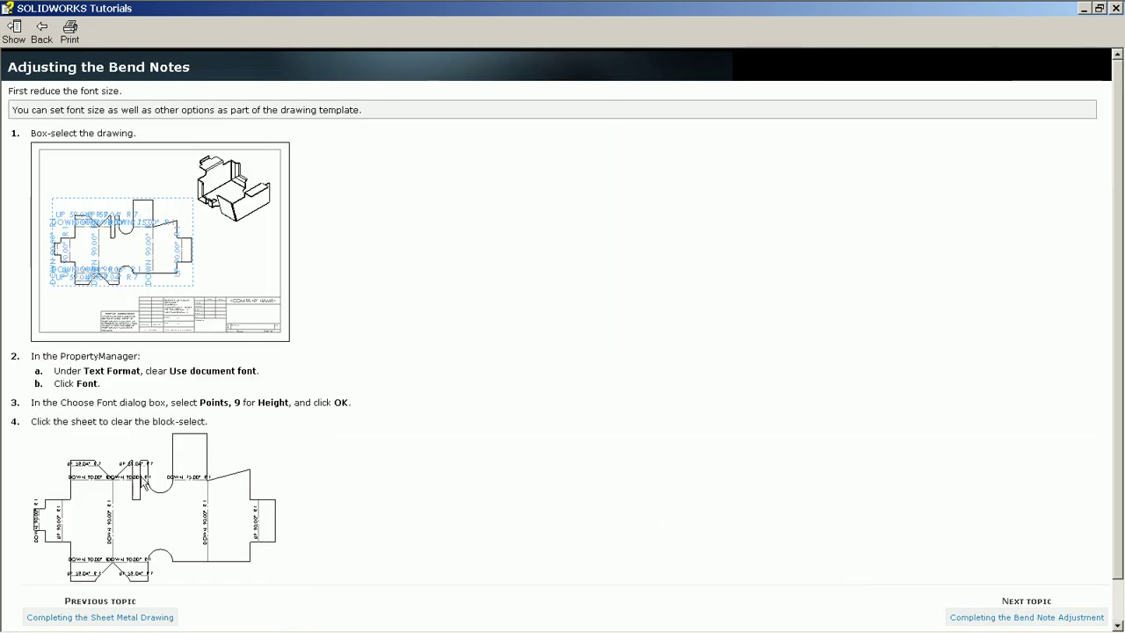
pyautogui.scroll(-1, 130, 515)
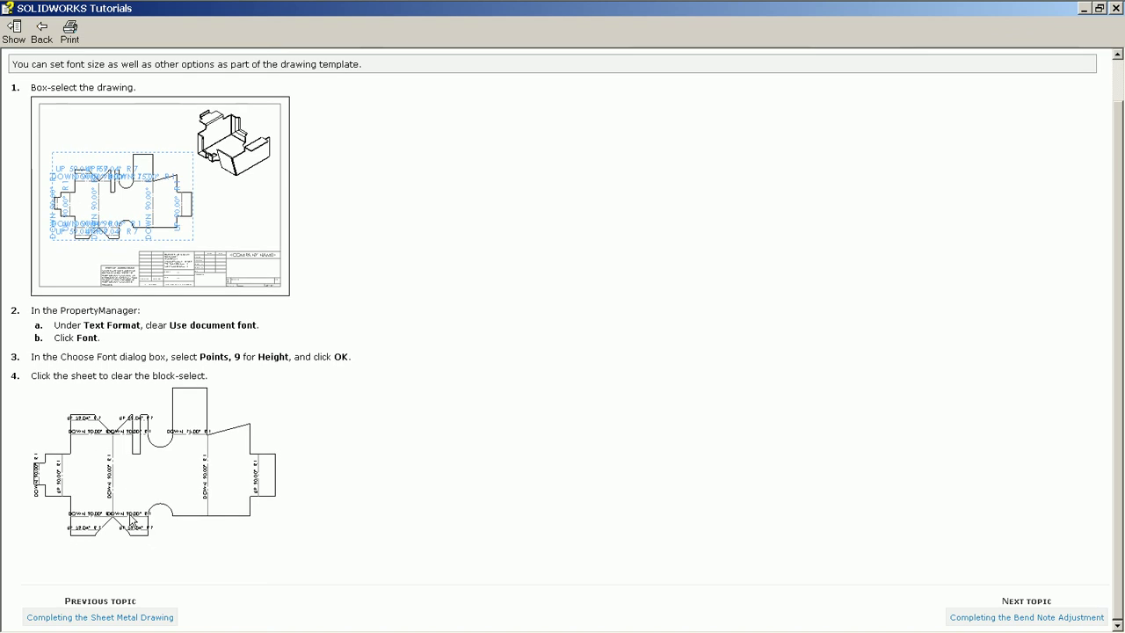
pyautogui.click(1027, 617)
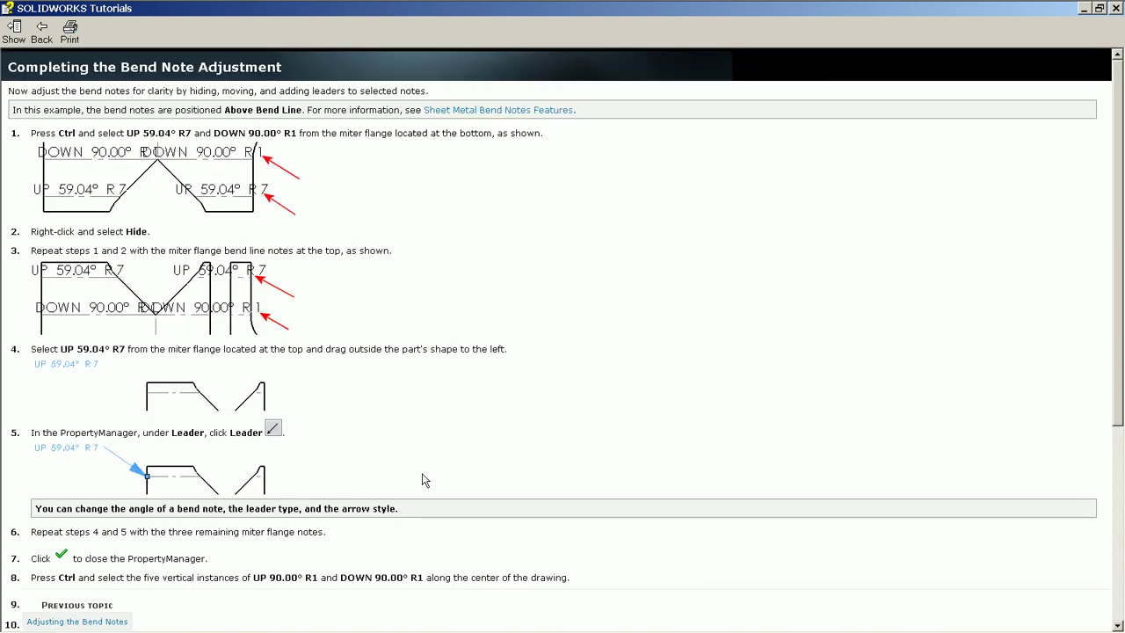
pyautogui.scroll(-6, 225, 466)
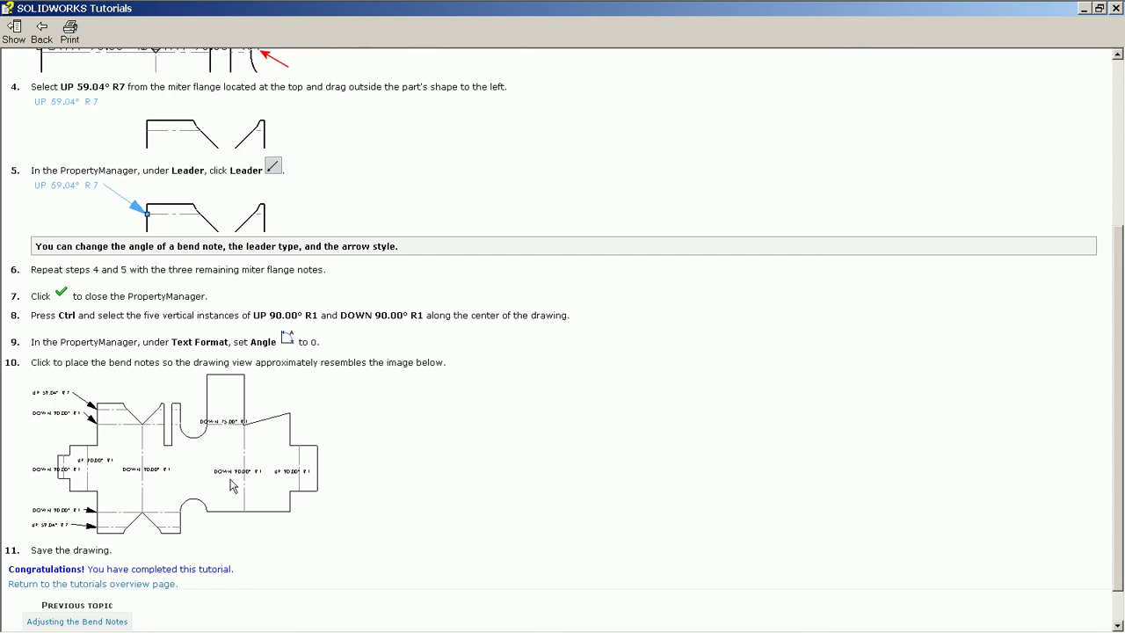
pyautogui.click(242, 498)
pyautogui.click(217, 424)
# Back in the drawing, hide the DOWN 90° R 0.04 note at the flat pattern's top right, then deselect it
pyautogui.click(1082, 12)
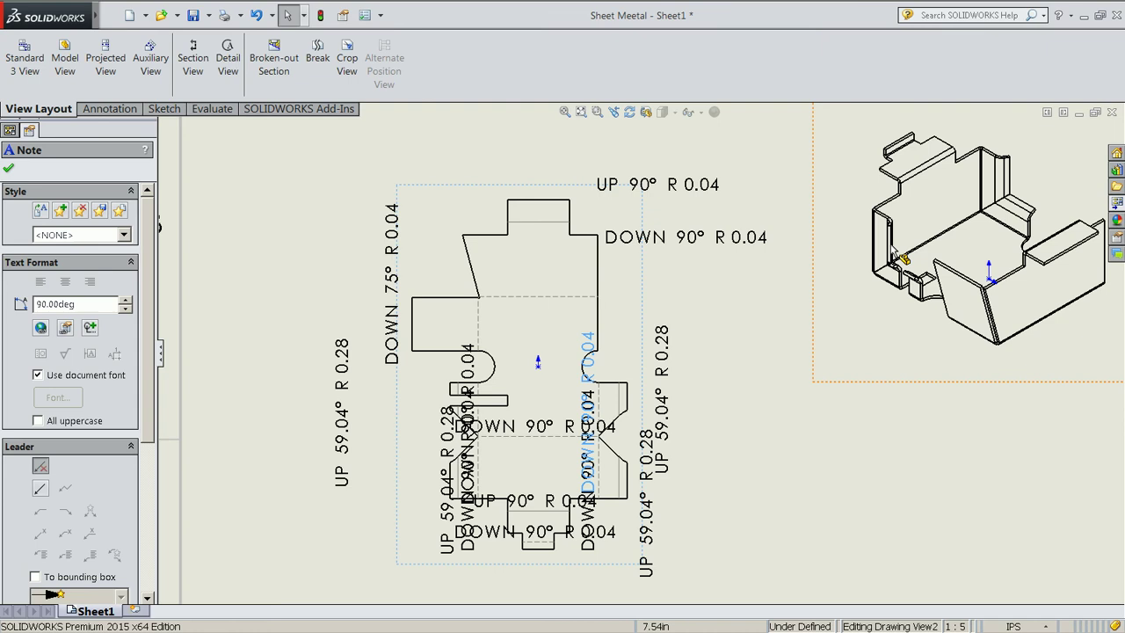
pyautogui.click(666, 244)
pyautogui.click(666, 244)
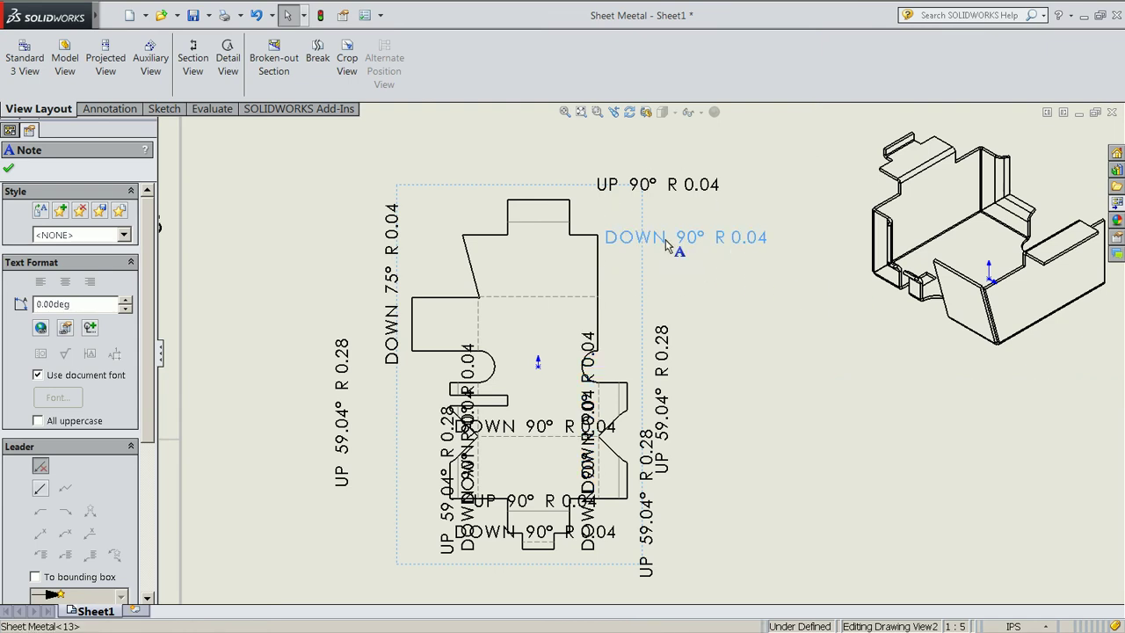
pyautogui.click(667, 245)
pyautogui.click(666, 245)
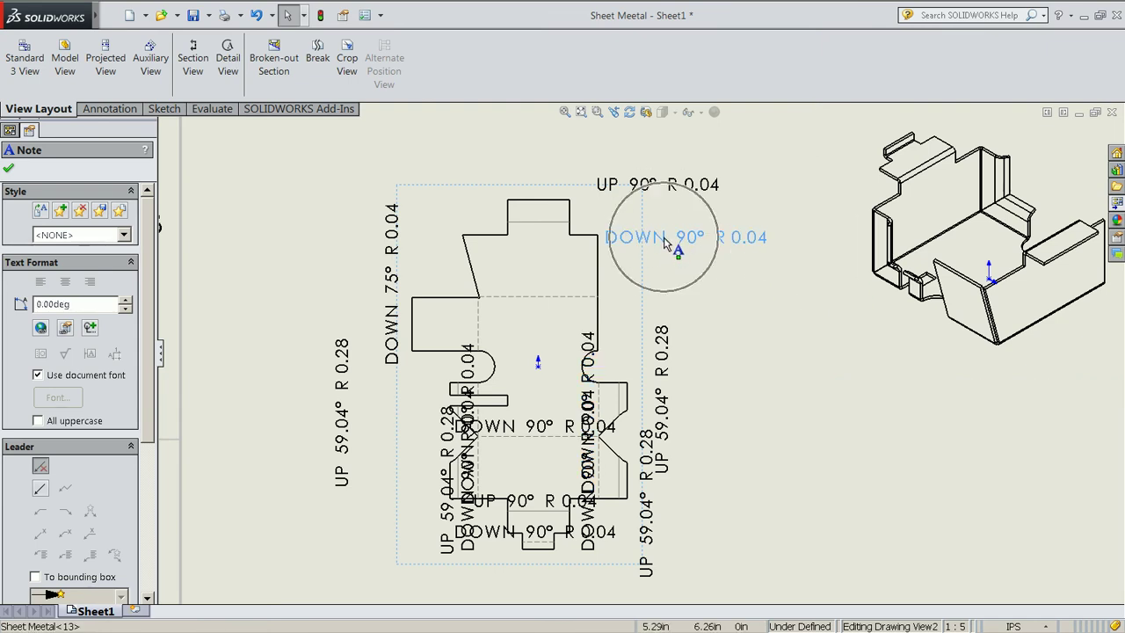
pyautogui.rightClick(666, 244)
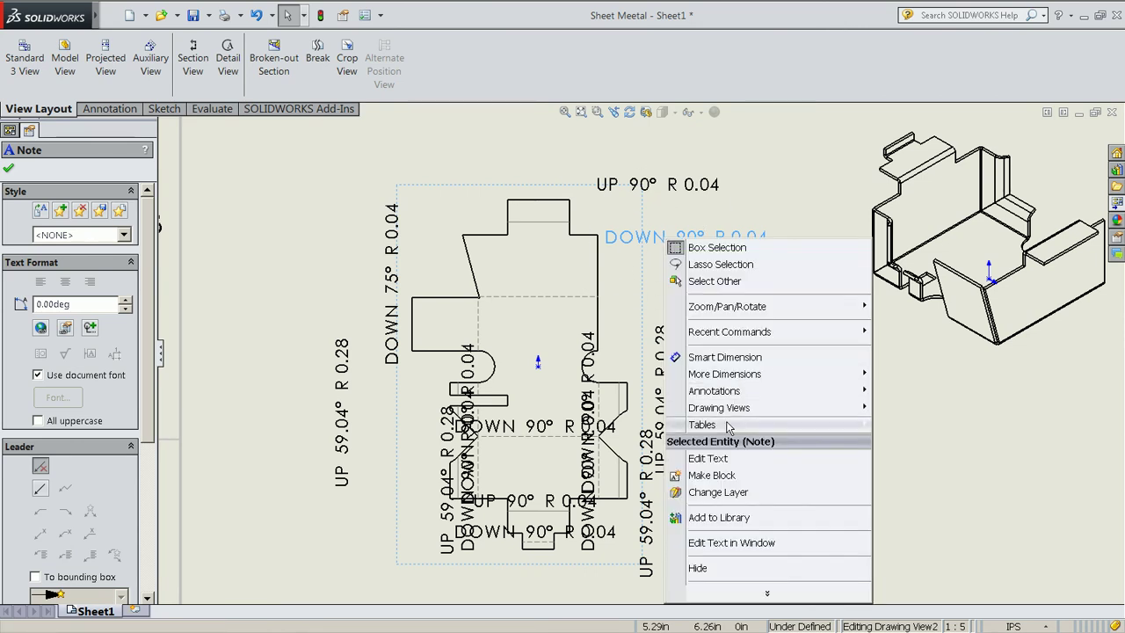
pyautogui.click(718, 576)
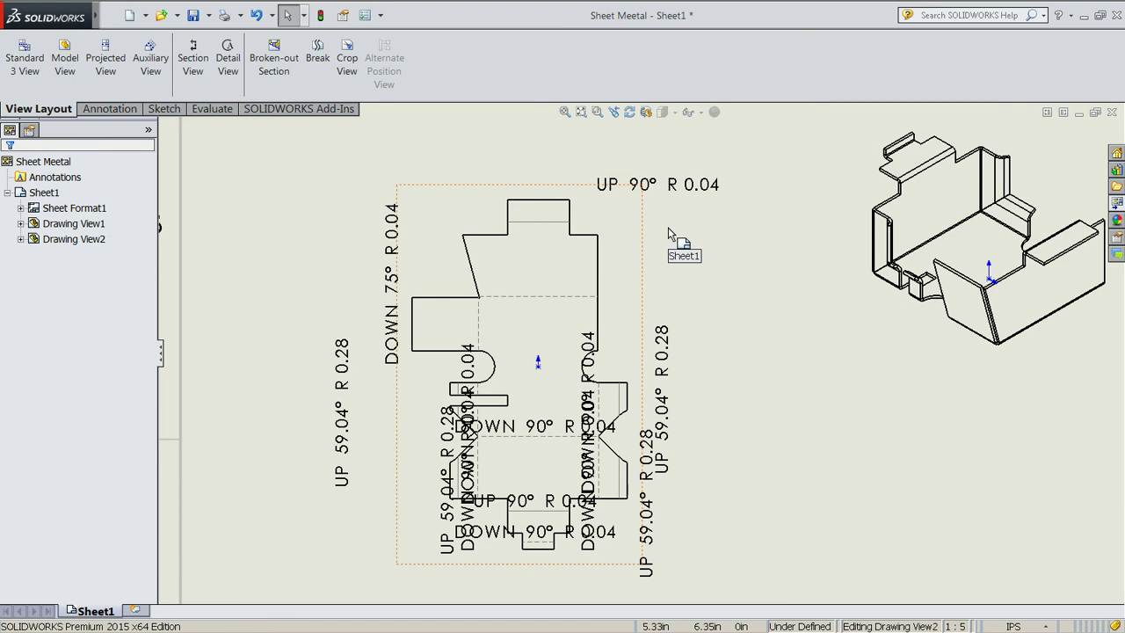
pyautogui.click(668, 233)
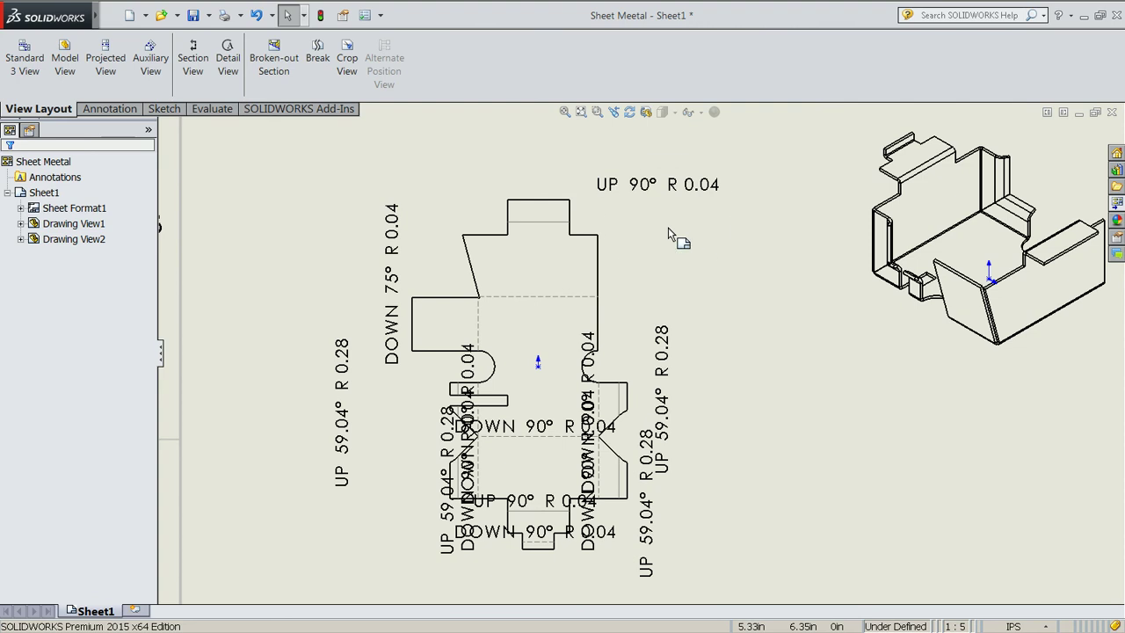
pyautogui.scroll(-3, 751, 313)
# Switch to the SOLIDWORKS Tutorials window and scroll to bend-note steps 4–11 and the completion message
pyautogui.press('super')
pyautogui.click(240, 23)
pyautogui.click(244, 55)
pyautogui.scroll(-1, 268, 345)
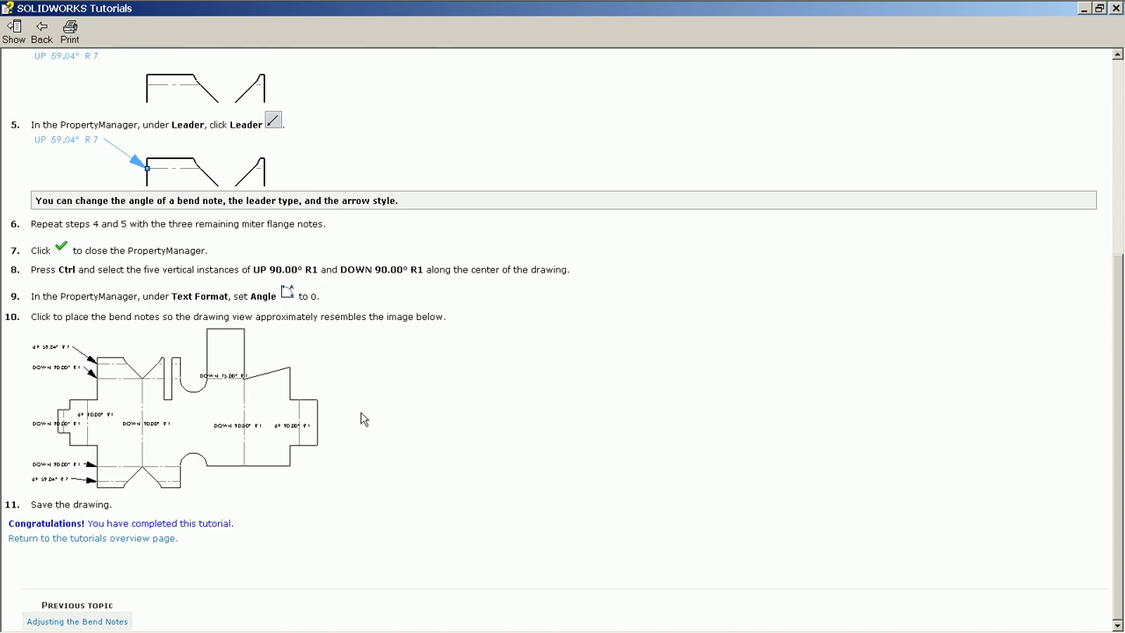
pyautogui.scroll(4, 362, 419)
pyautogui.scroll(-2, 359, 413)
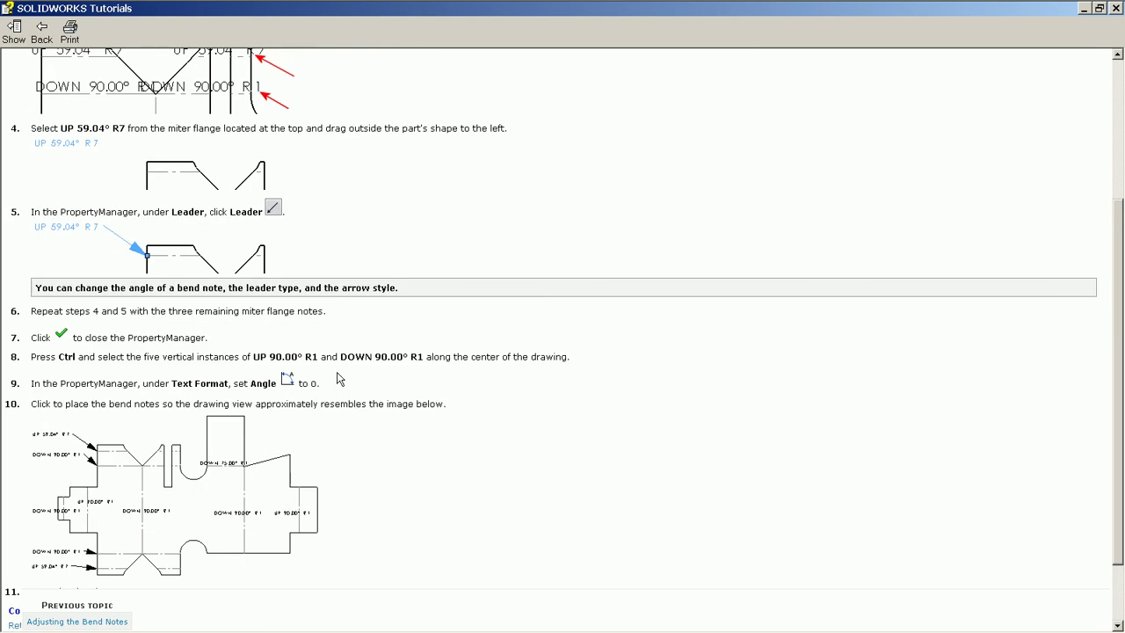
pyautogui.scroll(4, 343, 385)
pyautogui.scroll(-3, 387, 395)
pyautogui.scroll(-2, 386, 395)
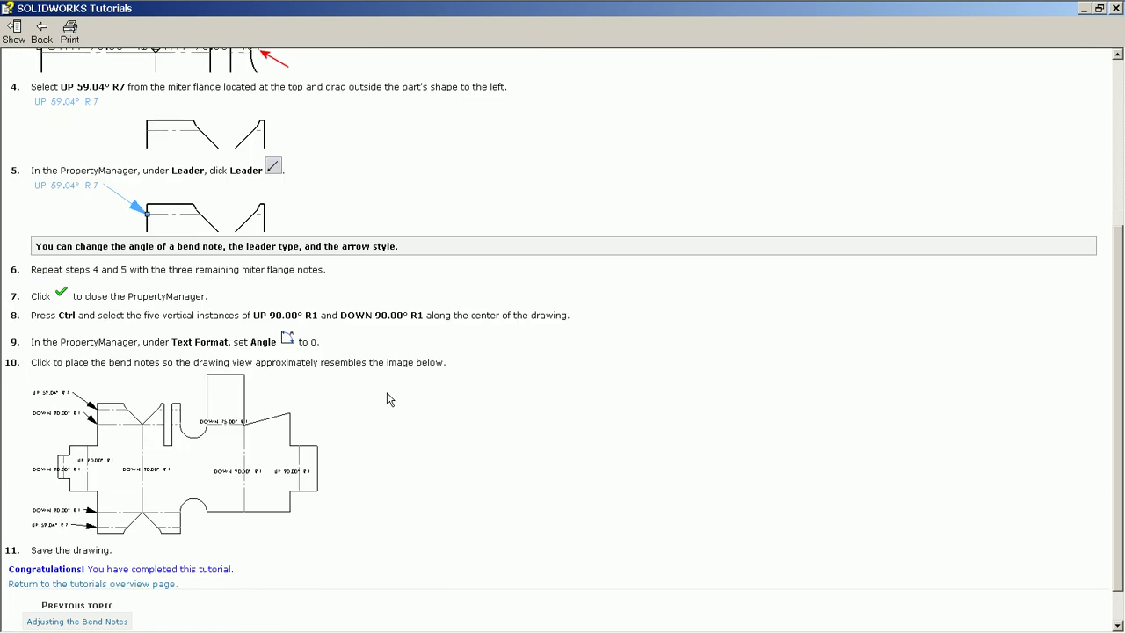